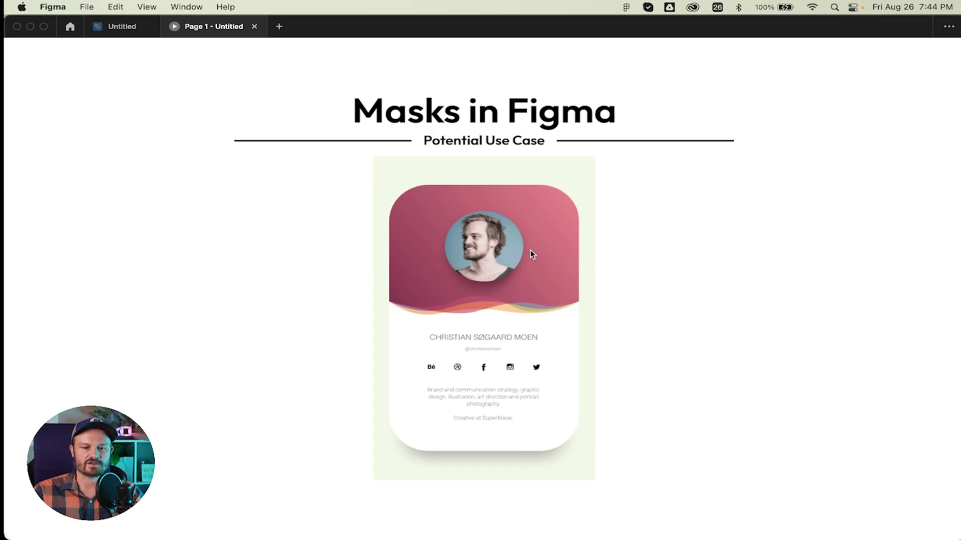
Close the presentation preview and move the red square and blue circle apart.
{"action": "left_click", "coordinate": [254, 27]}
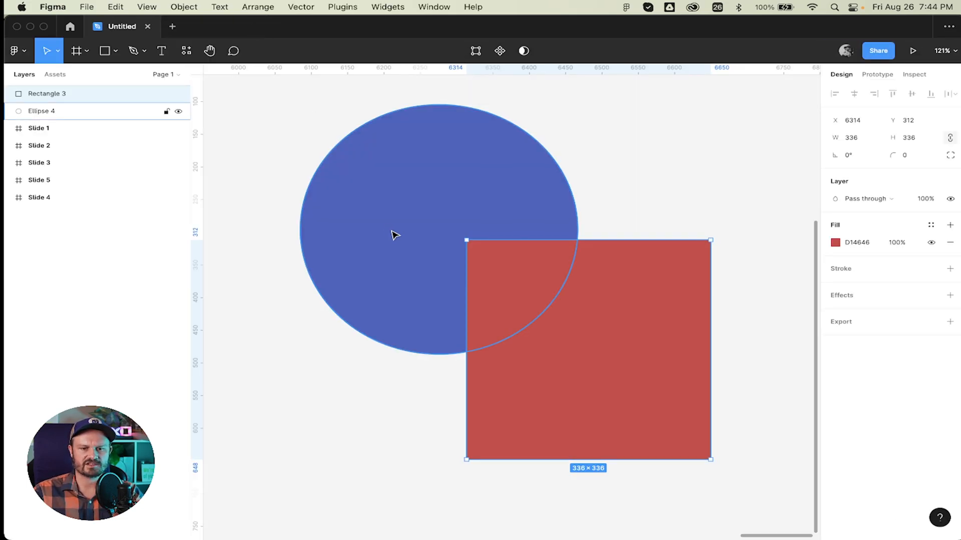
{"action": "scroll", "coordinate": [393, 233], "scroll_direction": "down", "scroll_amount": 5}
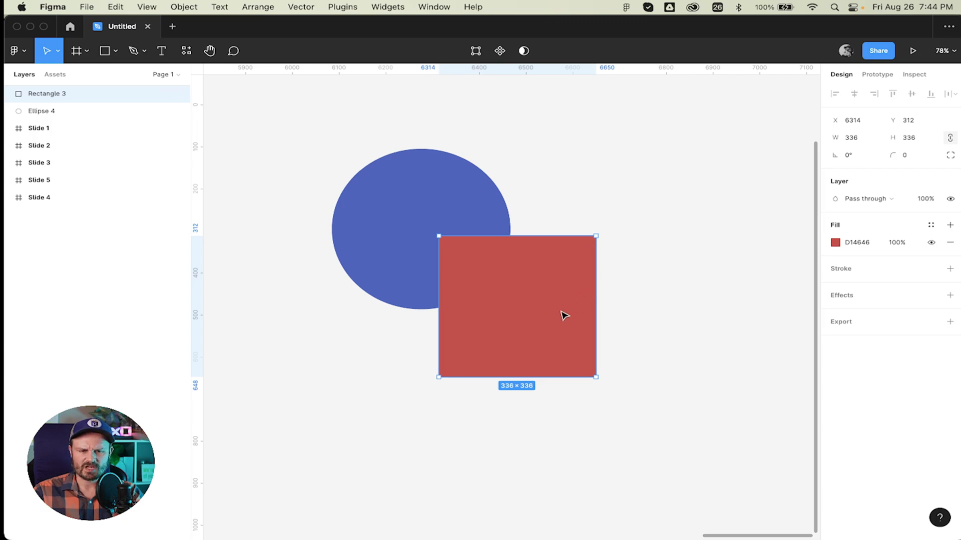
{"action": "left_click_drag", "start_coordinate": [562, 316], "coordinate": [534, 289]}
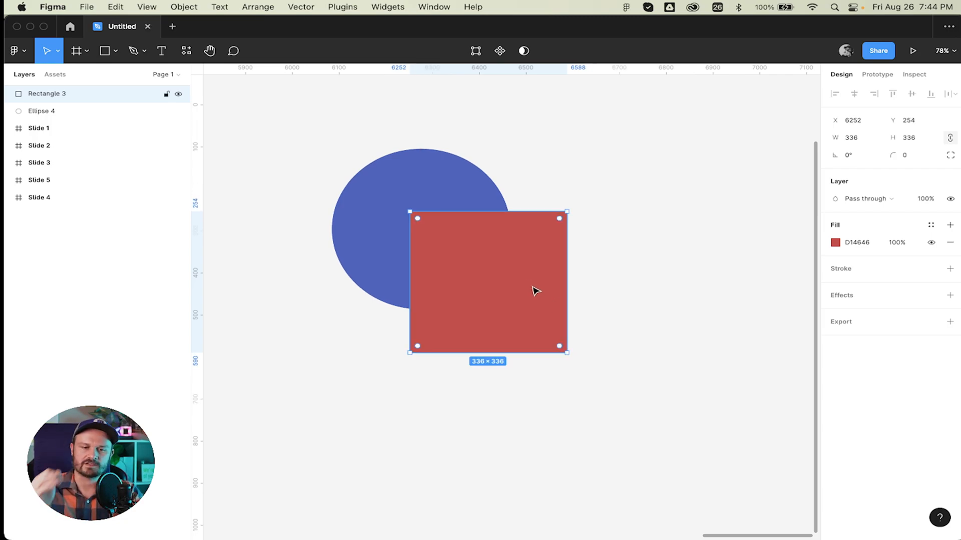
{"action": "left_click", "coordinate": [542, 198]}
{"action": "left_click_drag", "start_coordinate": [401, 197], "coordinate": [291, 321]}
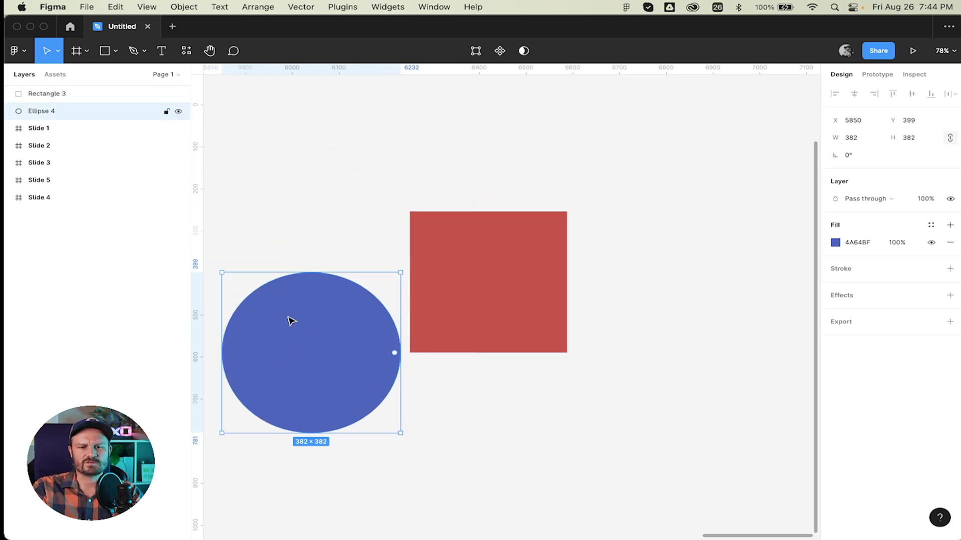
{"action": "left_click_drag", "start_coordinate": [550, 295], "coordinate": [638, 359]}
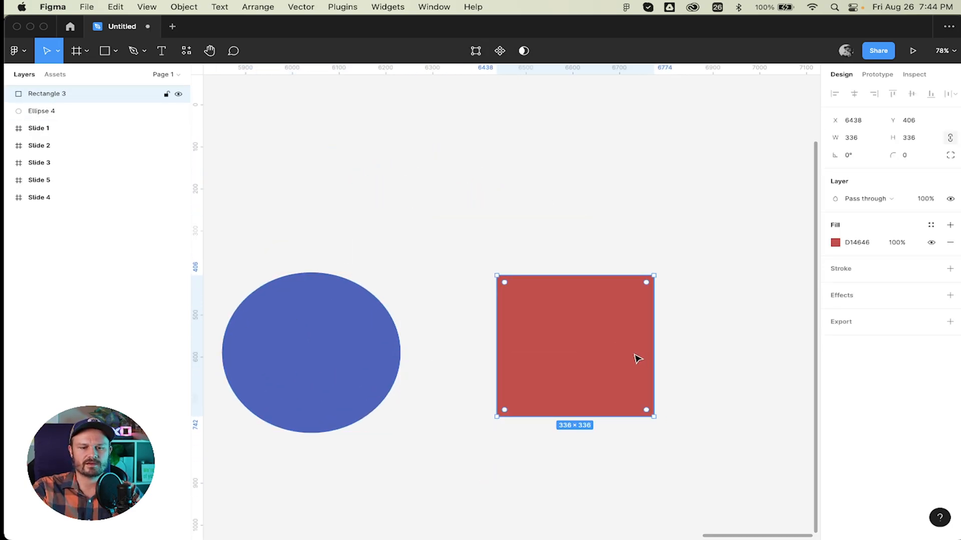
Overlap the red square on the circle's lower right and marquee-select both shapes.
{"action": "left_click", "coordinate": [320, 371]}
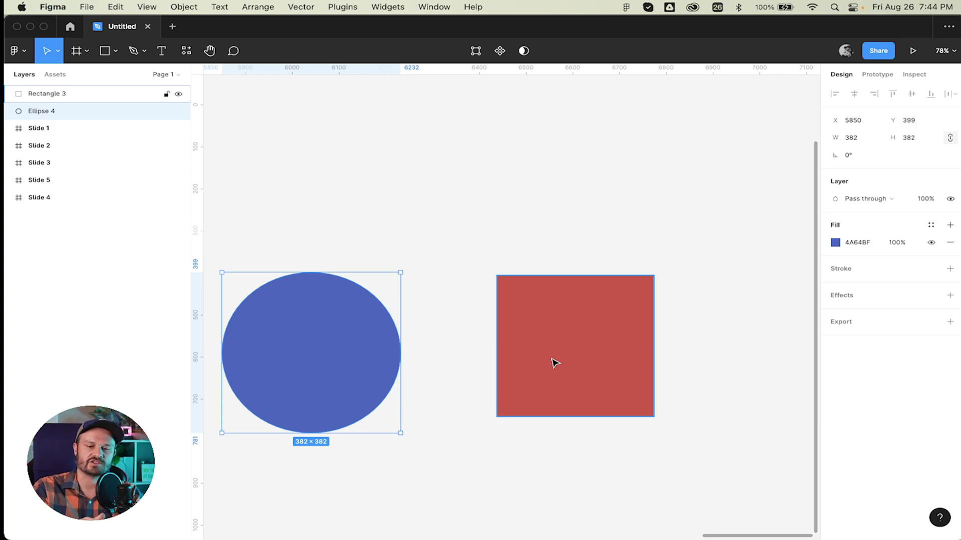
{"action": "left_click", "coordinate": [526, 365]}
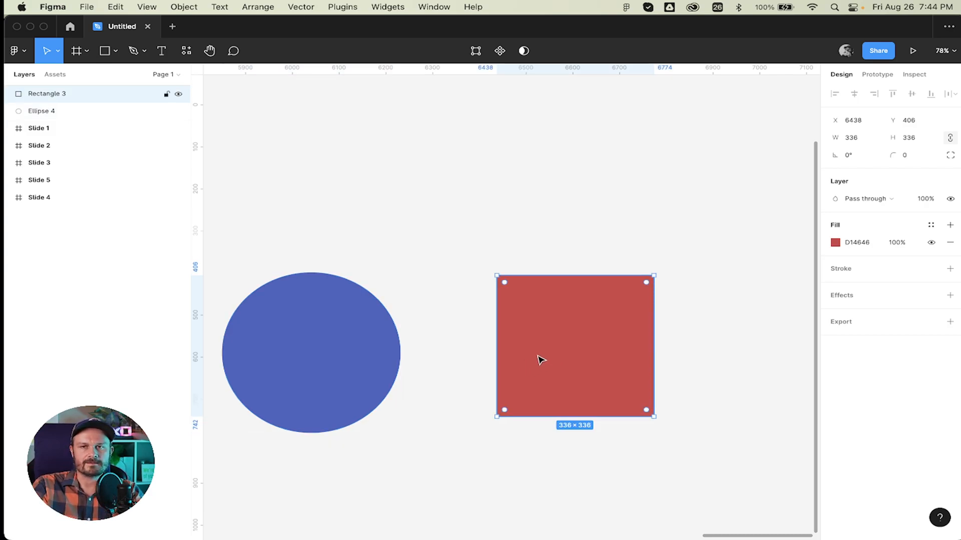
{"action": "left_click_drag", "start_coordinate": [363, 347], "coordinate": [435, 288]}
{"action": "left_click_drag", "start_coordinate": [564, 326], "coordinate": [474, 328]}
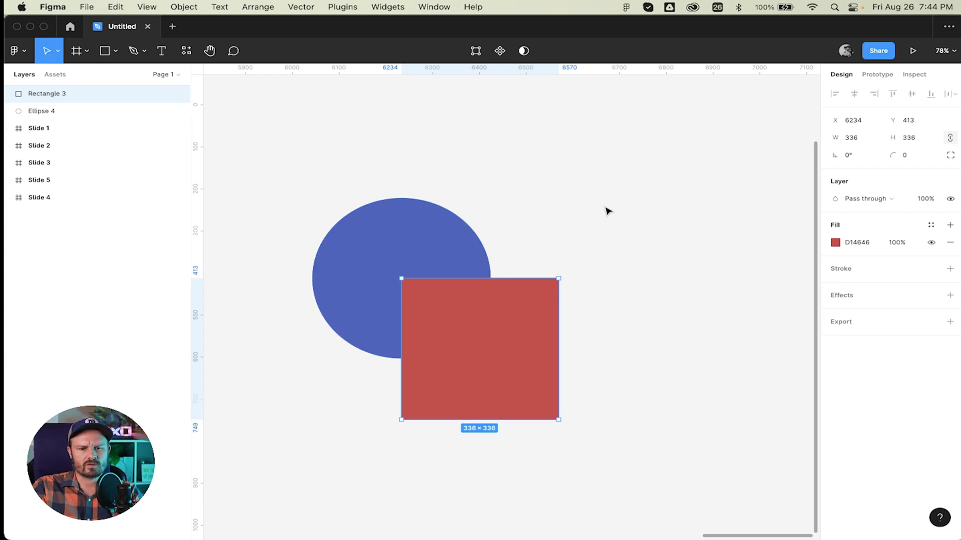
{"action": "left_click_drag", "start_coordinate": [579, 205], "coordinate": [320, 400]}
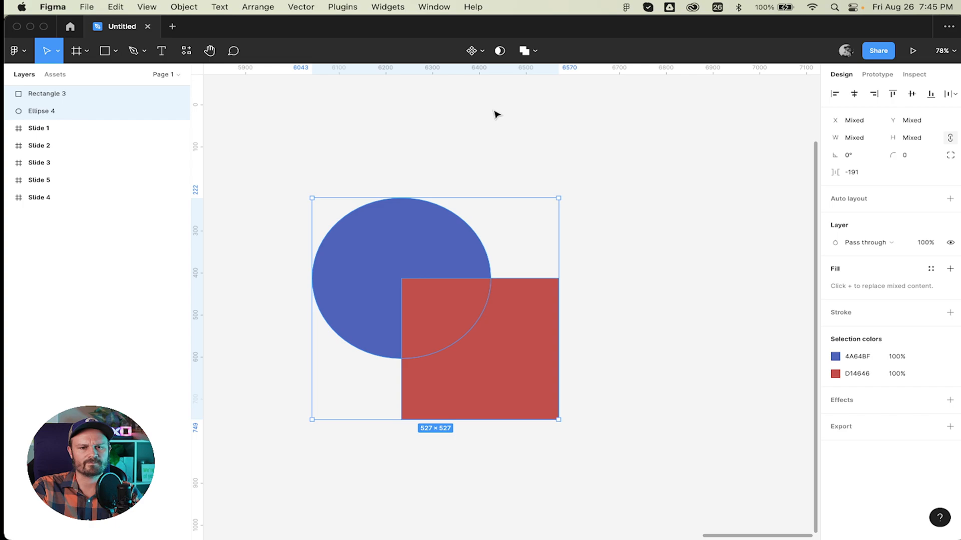
{"action": "left_click_drag", "start_coordinate": [553, 161], "coordinate": [316, 419]}
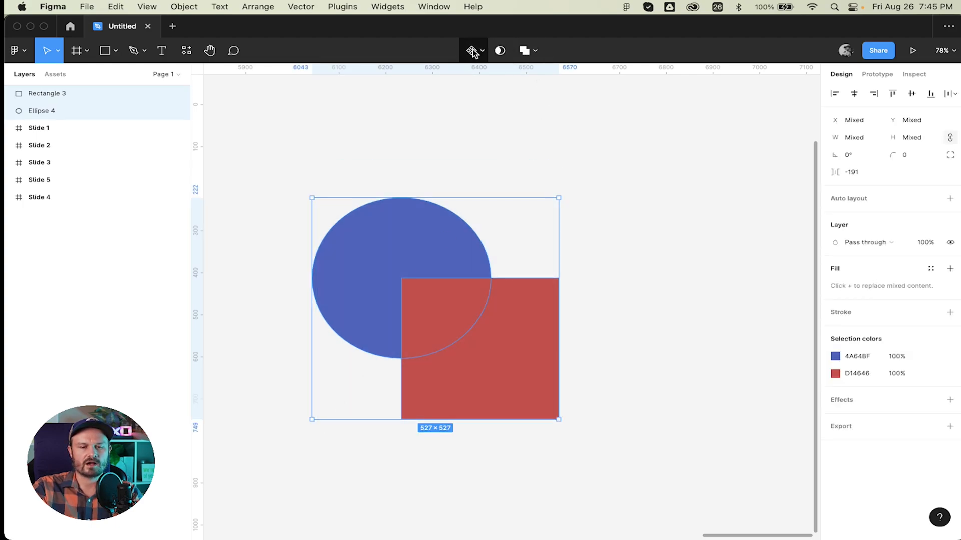
{"action": "left_click", "coordinate": [482, 53]}
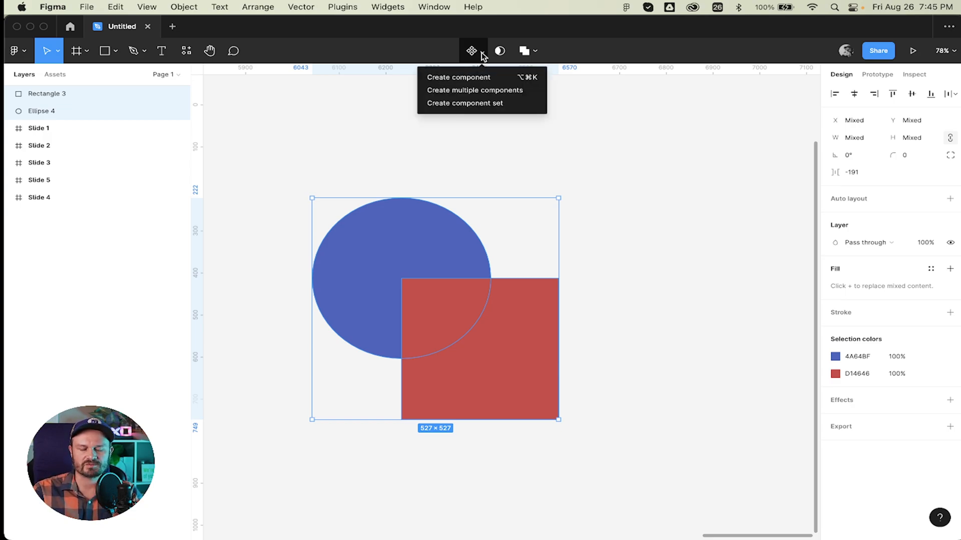
{"action": "left_click", "coordinate": [600, 86]}
{"action": "left_click_drag", "start_coordinate": [601, 193], "coordinate": [447, 364]}
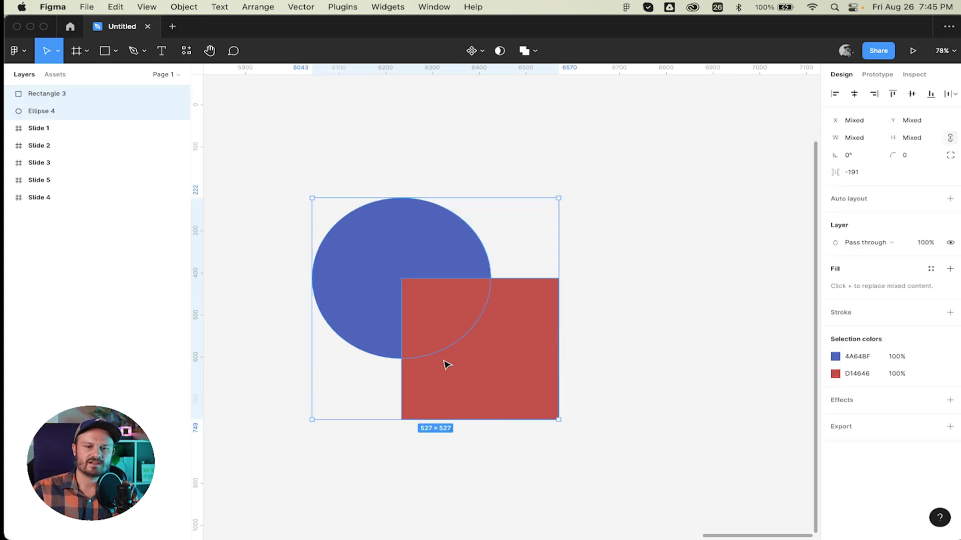
{"action": "left_click", "coordinate": [534, 50]}
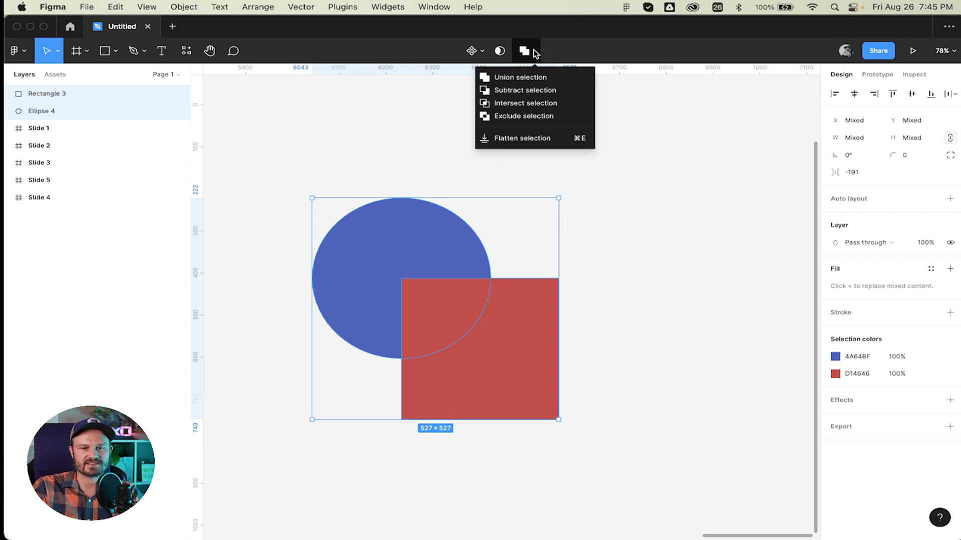
{"action": "left_click", "coordinate": [533, 50]}
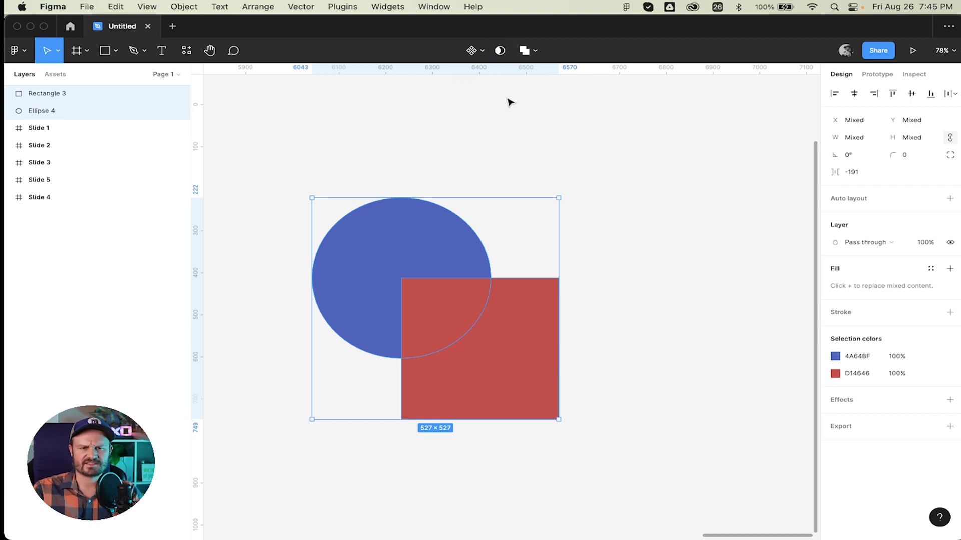
Try a mask, undo it, and duplicate the circle-and-square pair to the right.
{"action": "left_click", "coordinate": [499, 51]}
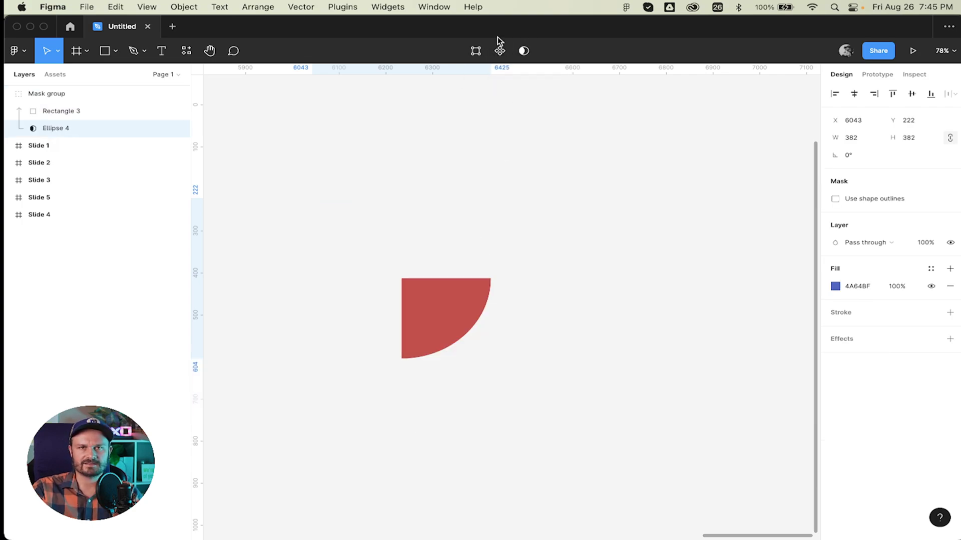
{"action": "key", "text": "super+z"}
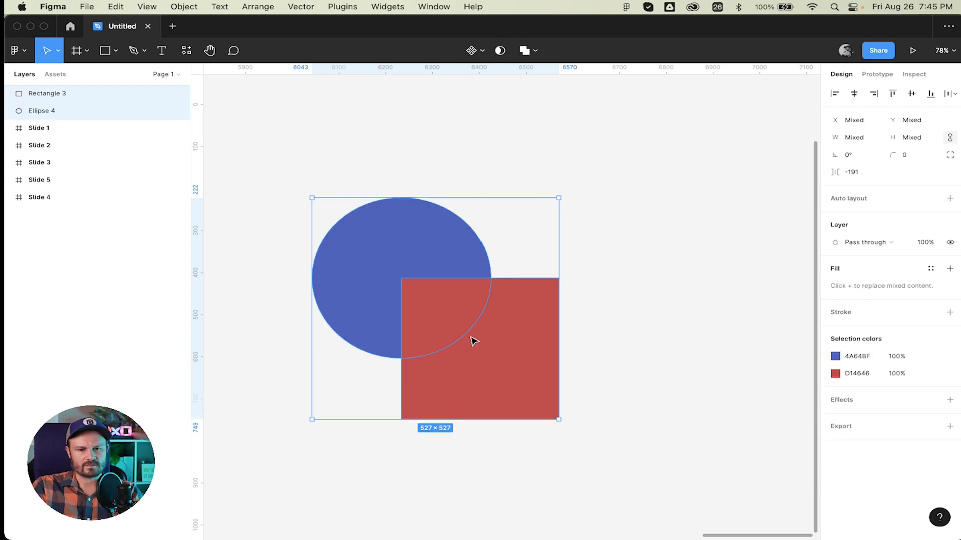
{"action": "left_click_drag", "start_coordinate": [474, 341], "coordinate": [703, 336]}
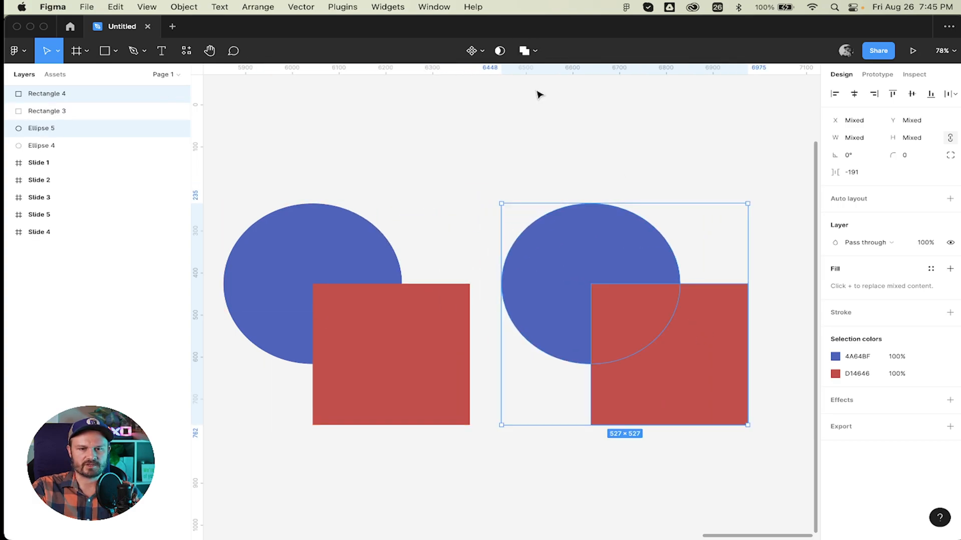
Make the copied pair a Mask group and inspect its Ellipse 5 mask layer.
{"action": "left_click", "coordinate": [500, 51]}
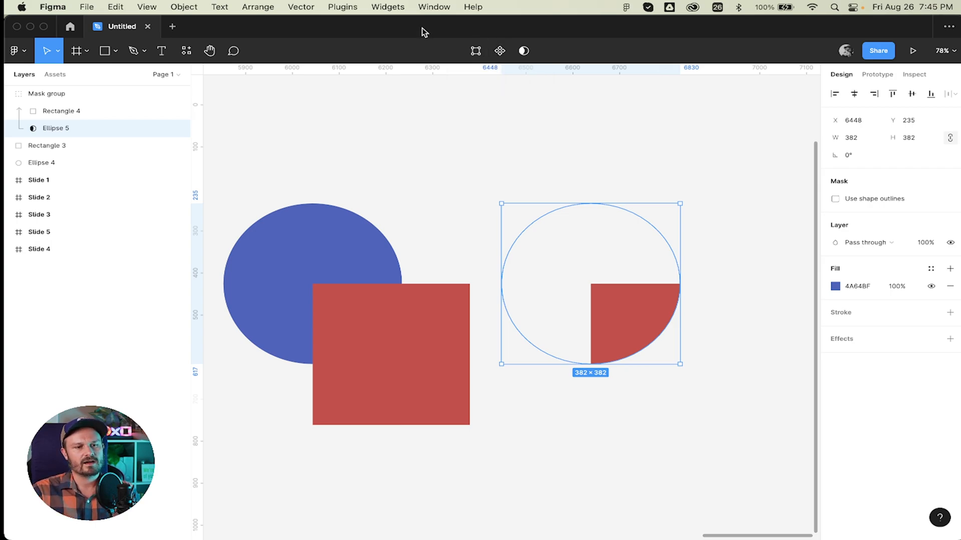
{"action": "left_click", "coordinate": [86, 96]}
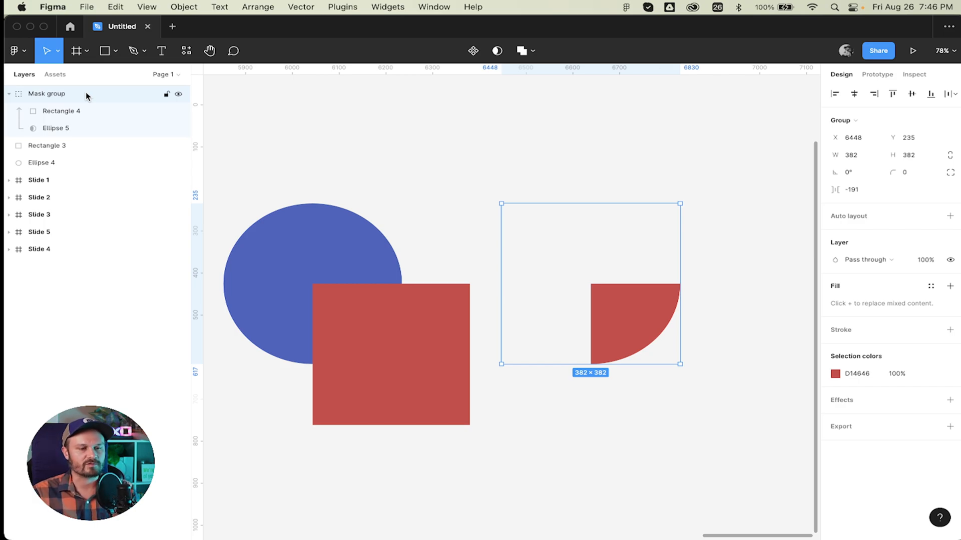
{"action": "left_click", "coordinate": [70, 131]}
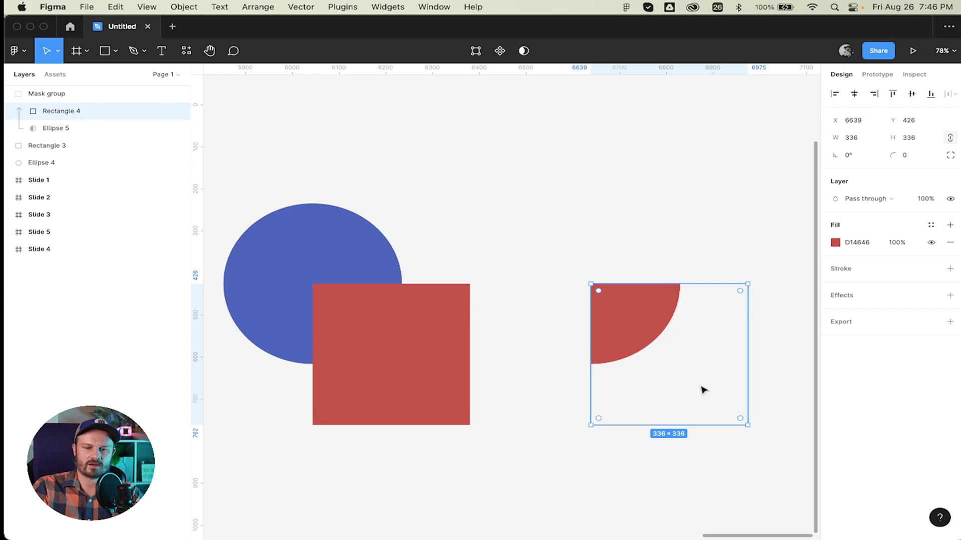
Shift the masked square and Ellipse 5 around, then drag Rectangle 4 out of the Mask group.
{"action": "left_click_drag", "start_coordinate": [703, 390], "coordinate": [724, 325]}
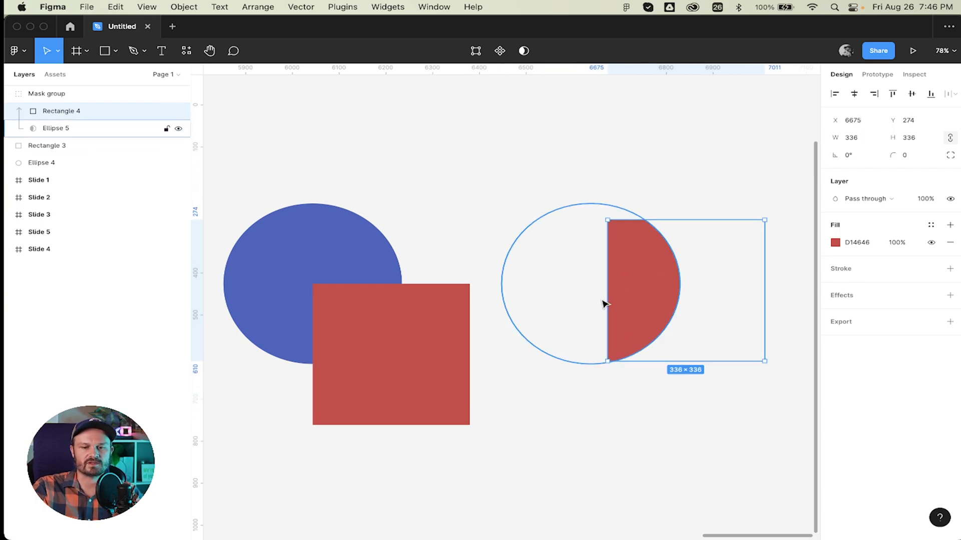
{"action": "left_click_drag", "start_coordinate": [658, 279], "coordinate": [560, 276]}
{"action": "left_click", "coordinate": [59, 130]}
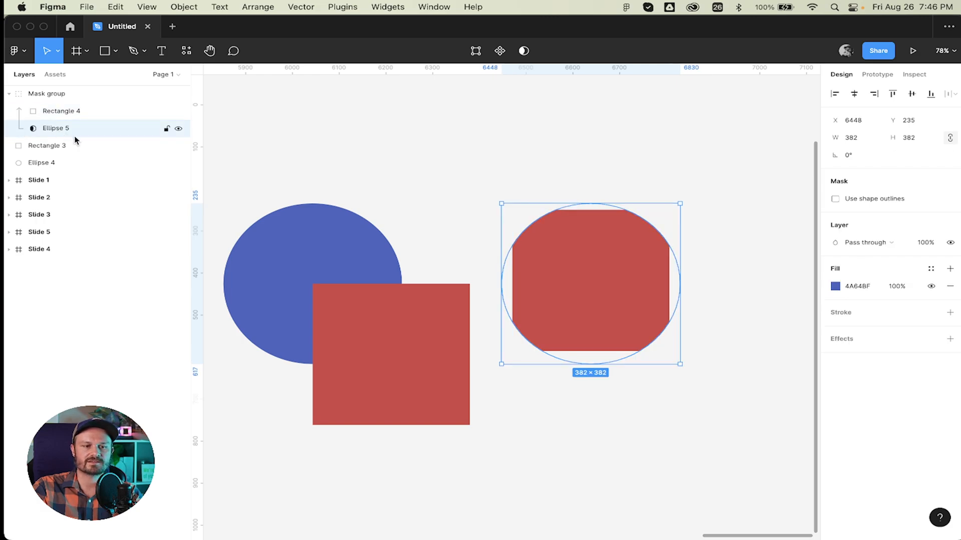
{"action": "mouse_move", "coordinate": [667, 360]}
{"action": "left_mouse_down"}
{"action": "mouse_move", "coordinate": [626, 345]}
{"action": "mouse_move", "coordinate": [710, 366]}
{"action": "mouse_move", "coordinate": [669, 377]}
{"action": "mouse_move", "coordinate": [677, 367]}
{"action": "left_mouse_up"}
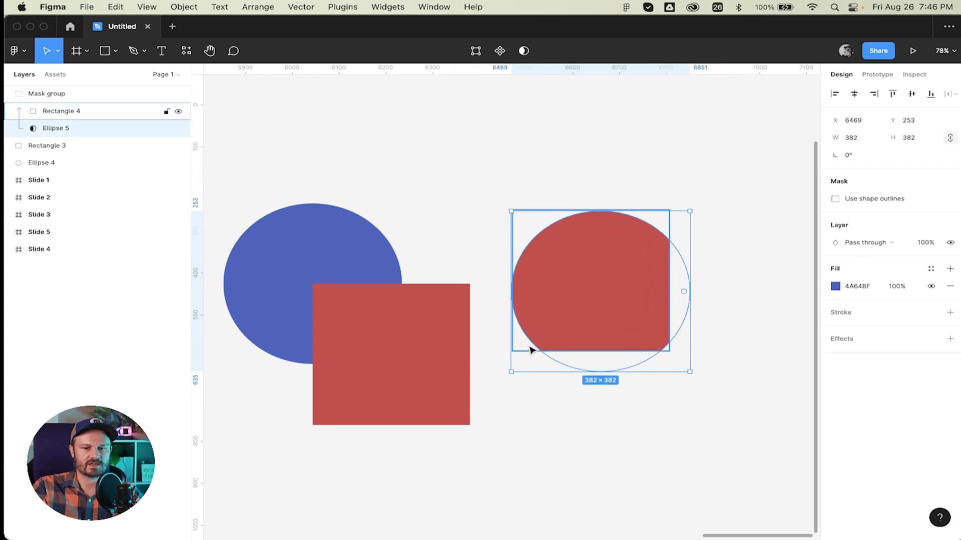
{"action": "left_click_drag", "start_coordinate": [605, 367], "coordinate": [614, 347]}
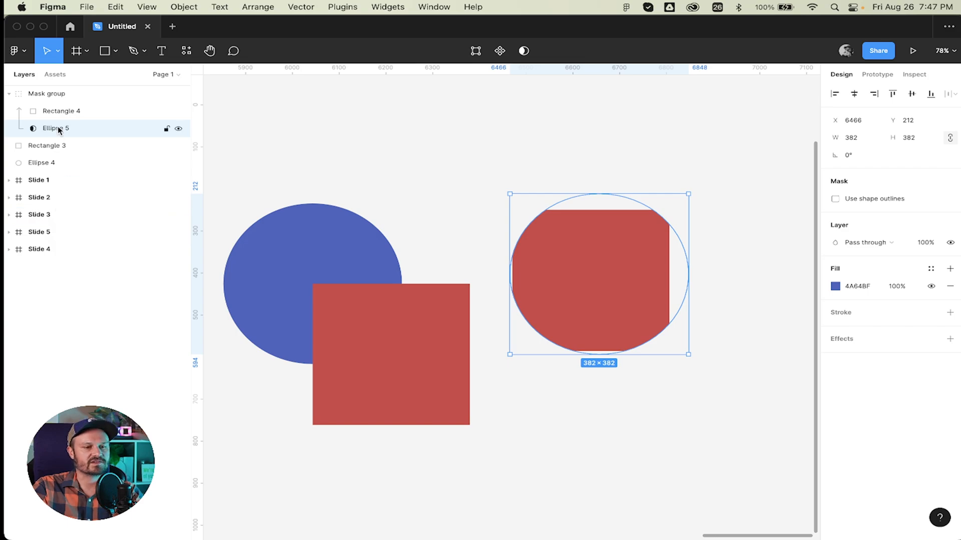
{"action": "left_click", "coordinate": [70, 109]}
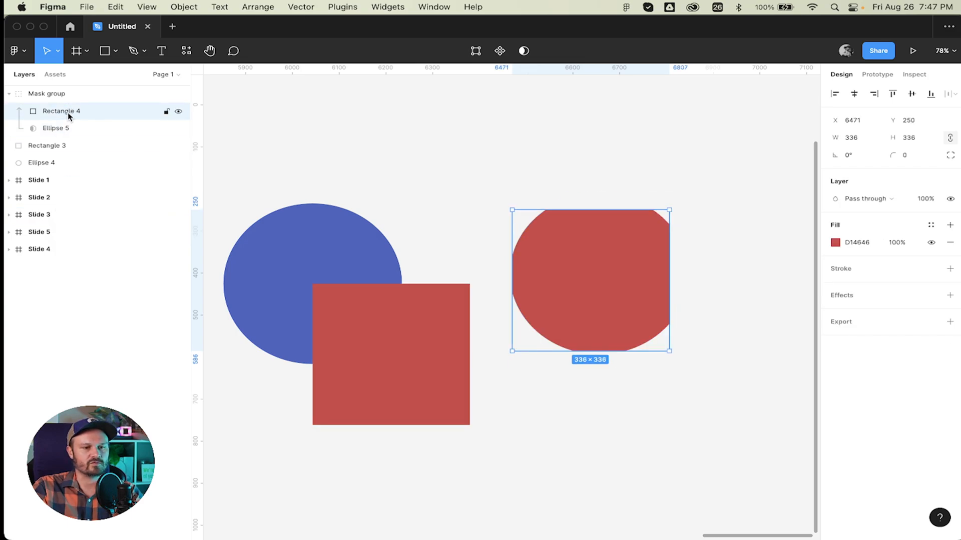
{"action": "left_click_drag", "start_coordinate": [69, 115], "coordinate": [94, 154]}
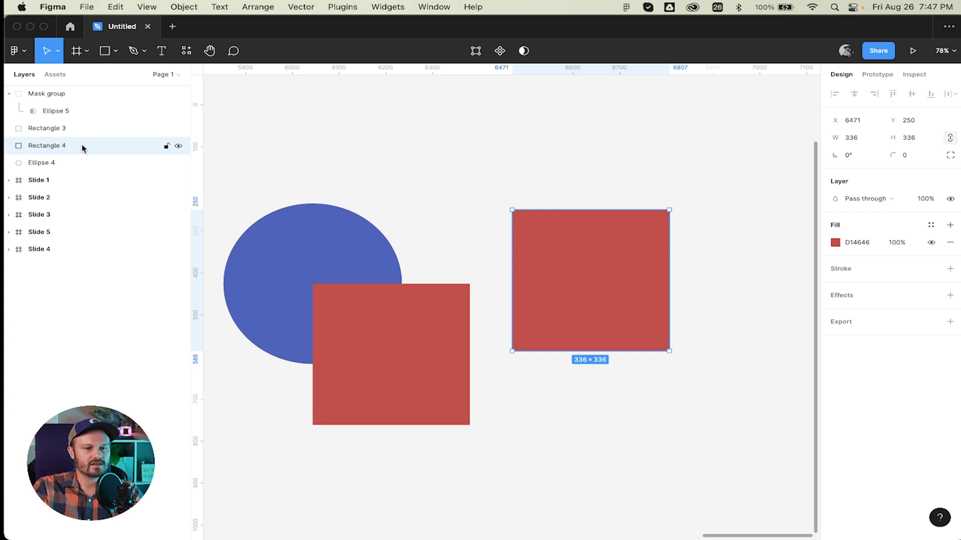
Return Rectangle 4 to the Mask group and move it to X 6380, Y 345.
{"action": "left_click_drag", "start_coordinate": [82, 144], "coordinate": [84, 111]}
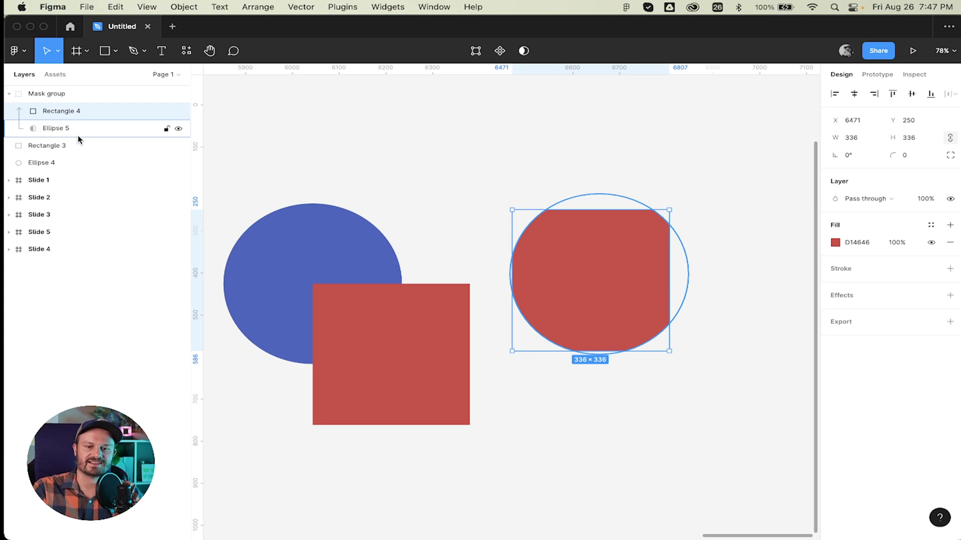
{"action": "left_click_drag", "start_coordinate": [651, 277], "coordinate": [600, 318]}
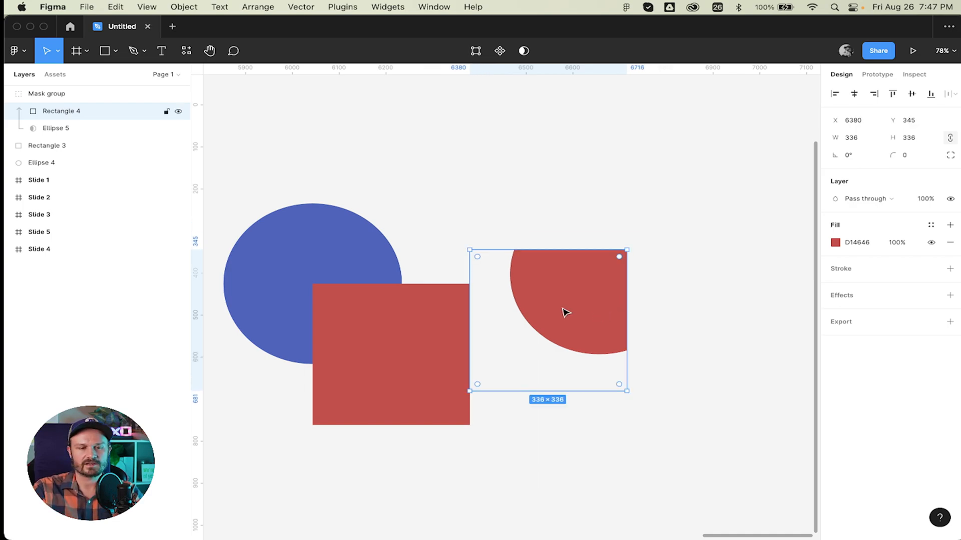
{"action": "left_click", "coordinate": [482, 150]}
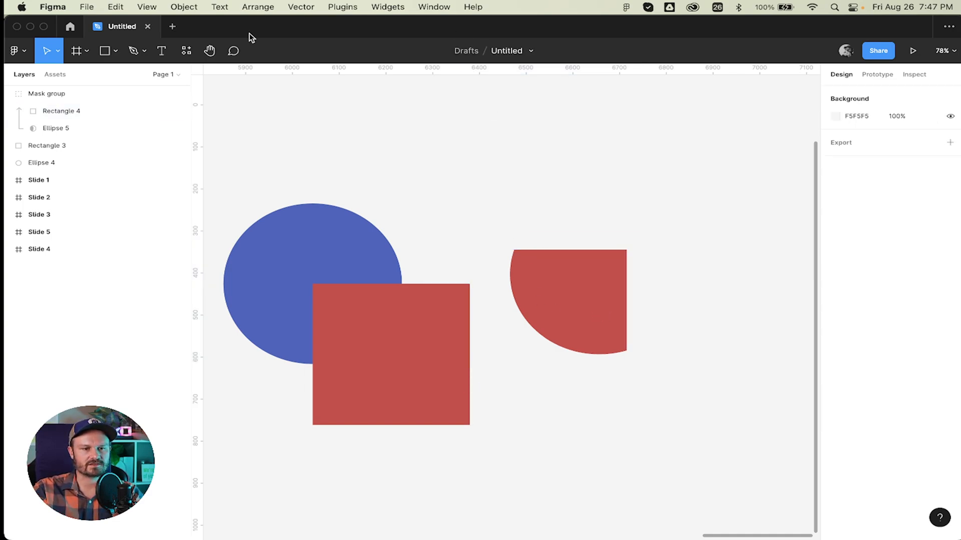
Draw a triangle over the red shape with the Polygon tool.
{"action": "left_click", "coordinate": [115, 51]}
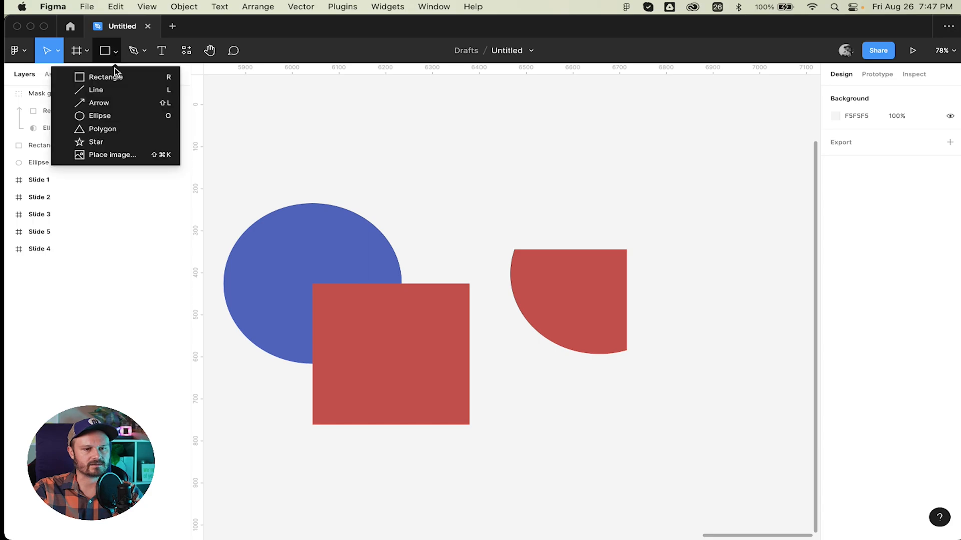
{"action": "left_click", "coordinate": [113, 130]}
{"action": "left_click_drag", "start_coordinate": [510, 181], "coordinate": [655, 278]}
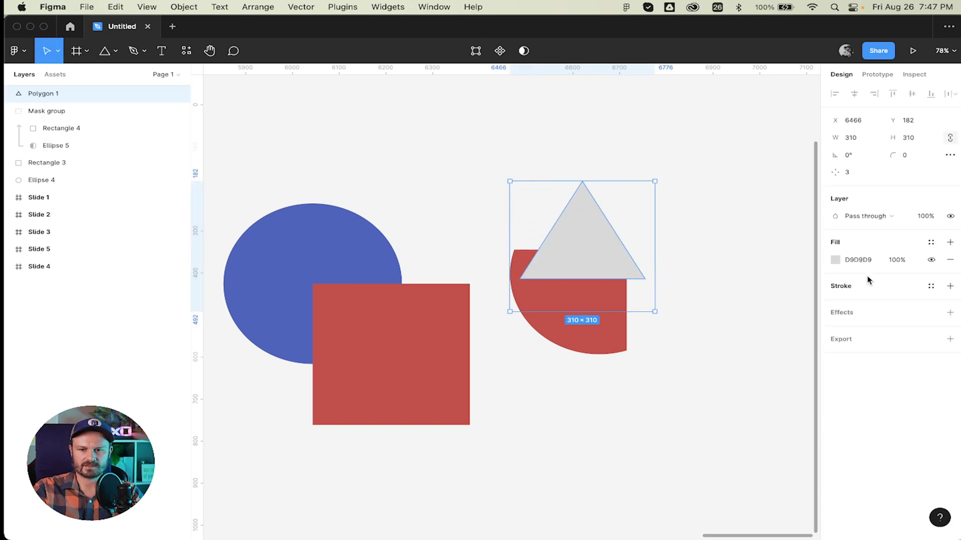
Fill the triangle green (1DCD6E) and move Polygon 1 into the Mask group.
{"action": "left_click", "coordinate": [835, 259]}
{"action": "left_click", "coordinate": [764, 412]}
{"action": "left_click_drag", "start_coordinate": [769, 416], "coordinate": [752, 412]}
{"action": "left_click_drag", "start_coordinate": [778, 323], "coordinate": [800, 295]}
{"action": "left_click", "coordinate": [809, 259]}
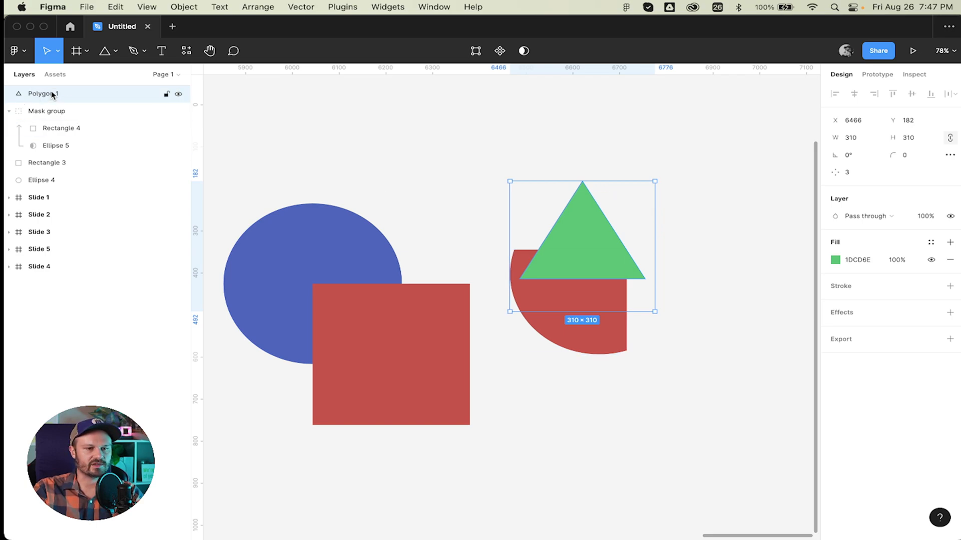
{"action": "left_click_drag", "start_coordinate": [49, 93], "coordinate": [78, 126]}
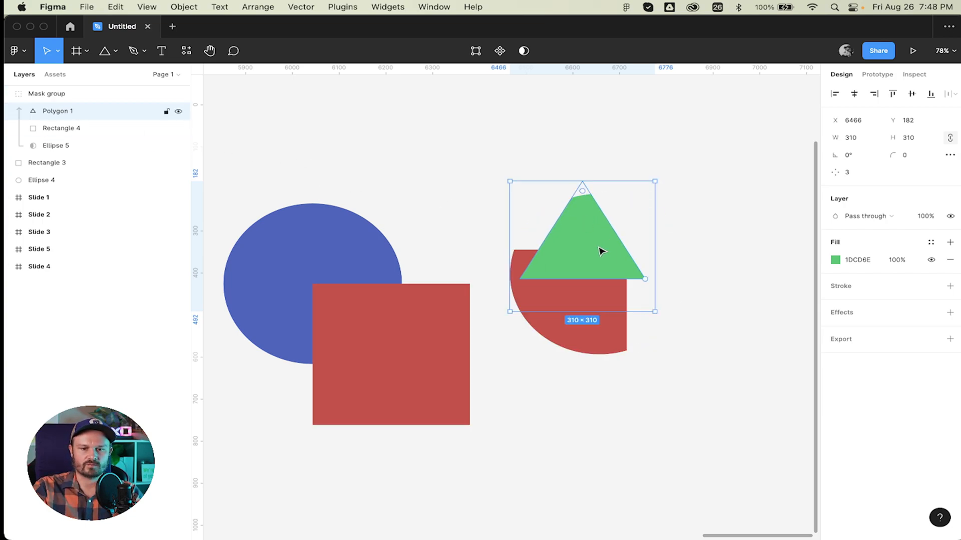
Reposition the green triangle and restack Polygon 1 above Rectangle 4 in the mask.
{"action": "left_click_drag", "start_coordinate": [600, 251], "coordinate": [668, 242]}
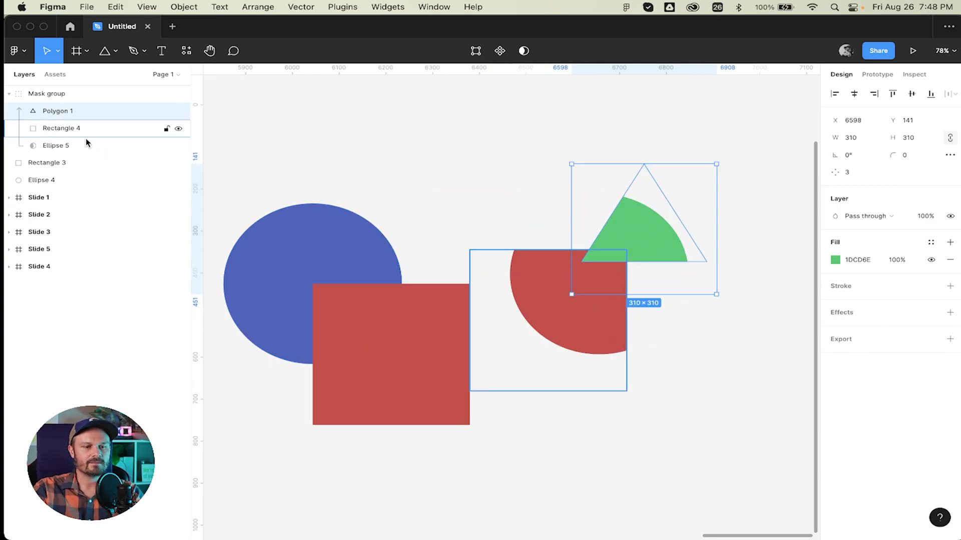
{"action": "left_click", "coordinate": [75, 146]}
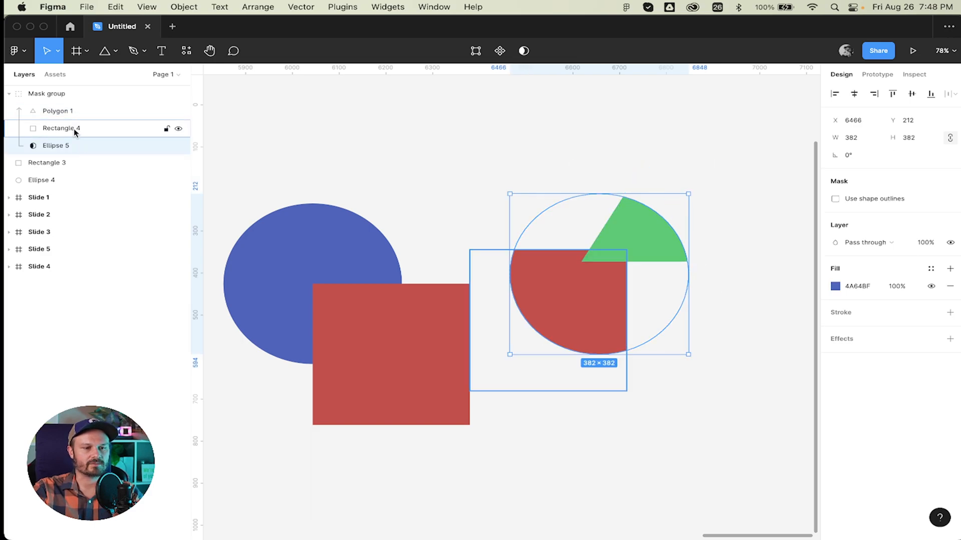
{"action": "left_click", "coordinate": [75, 128]}
{"action": "left_click", "coordinate": [77, 108]}
{"action": "left_click_drag", "start_coordinate": [89, 132], "coordinate": [84, 106]}
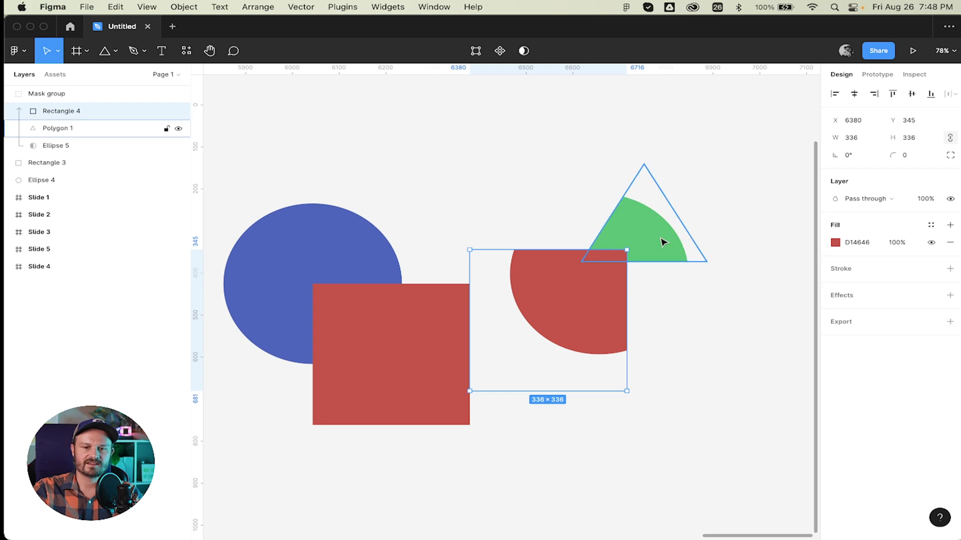
{"action": "left_click_drag", "start_coordinate": [661, 242], "coordinate": [651, 266]}
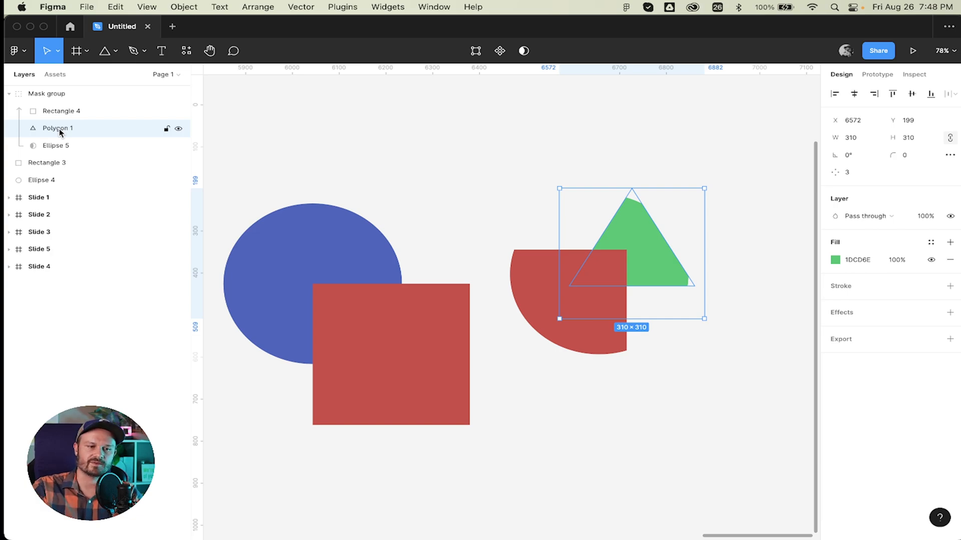
{"action": "left_click_drag", "start_coordinate": [59, 128], "coordinate": [84, 137]}
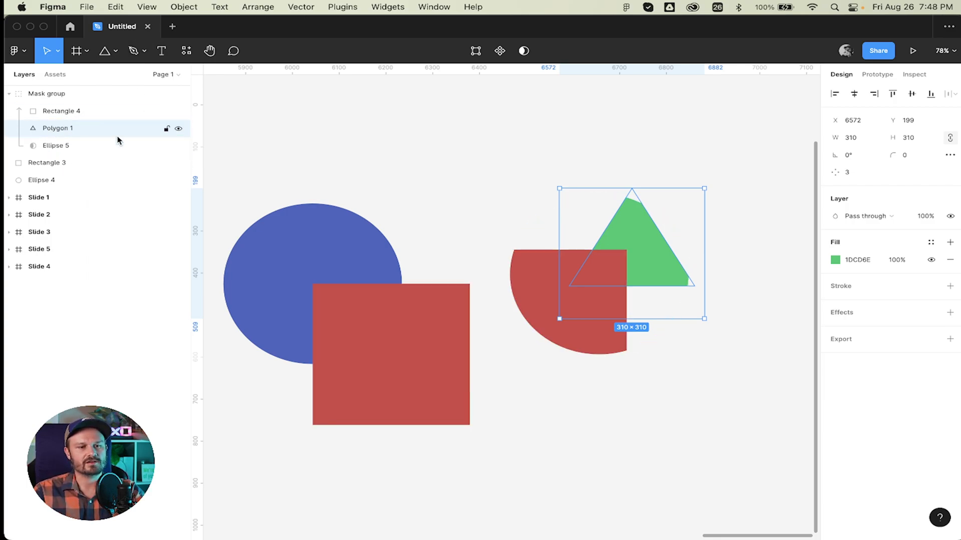
{"action": "left_click", "coordinate": [544, 146]}
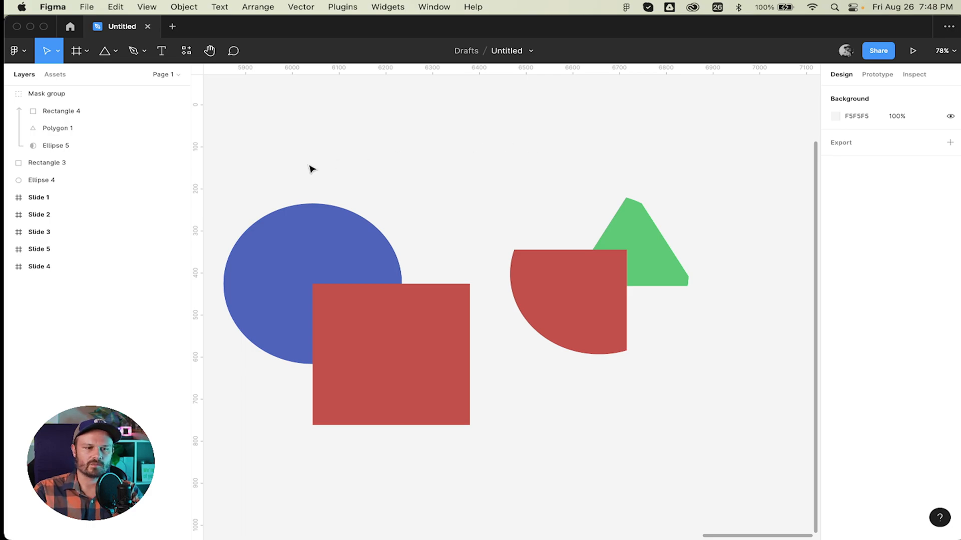
Move and shrink Ellipse 5 to 289×289 at X 6502, Y 235.
{"action": "left_click", "coordinate": [104, 144]}
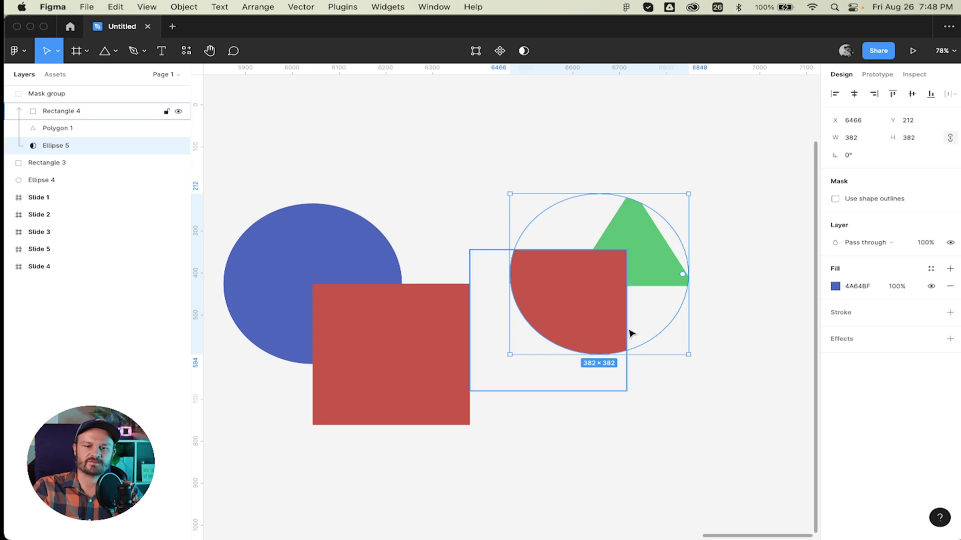
{"action": "mouse_move", "coordinate": [658, 324]}
{"action": "left_mouse_down"}
{"action": "mouse_move", "coordinate": [607, 299]}
{"action": "mouse_move", "coordinate": [725, 345]}
{"action": "mouse_move", "coordinate": [598, 292]}
{"action": "mouse_move", "coordinate": [633, 328]}
{"action": "mouse_move", "coordinate": [661, 322]}
{"action": "left_mouse_up"}
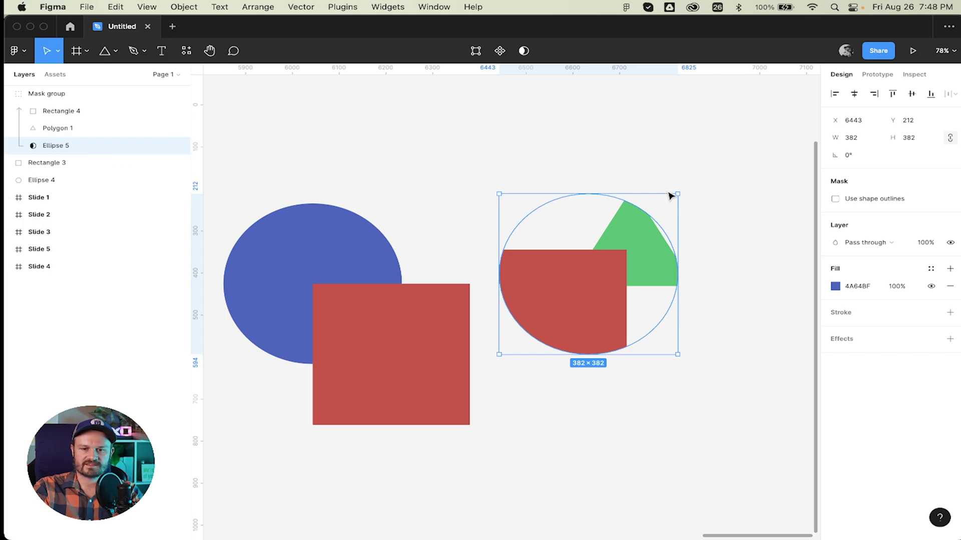
{"action": "left_click_drag", "start_coordinate": [678, 193], "coordinate": [637, 263]}
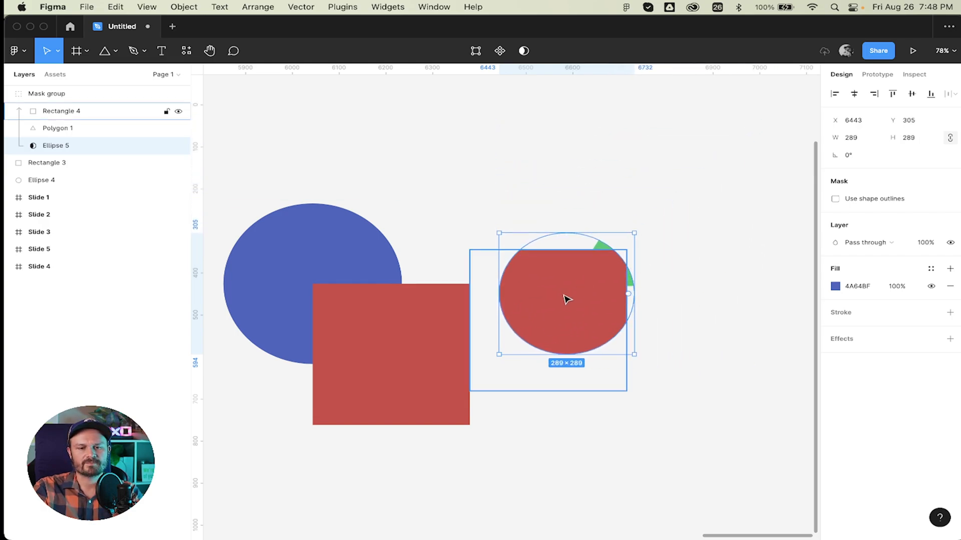
{"action": "left_click_drag", "start_coordinate": [566, 298], "coordinate": [595, 270]}
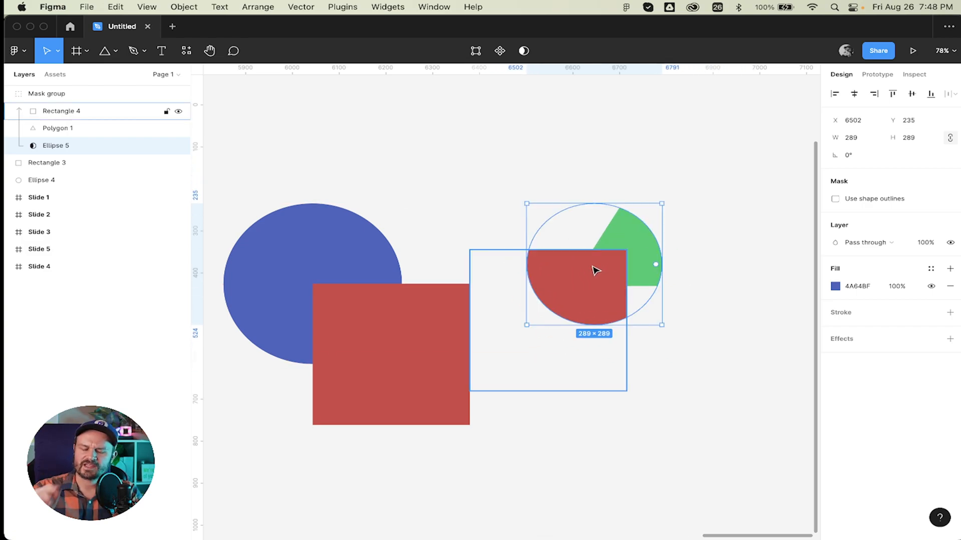
{"action": "left_click", "coordinate": [595, 173]}
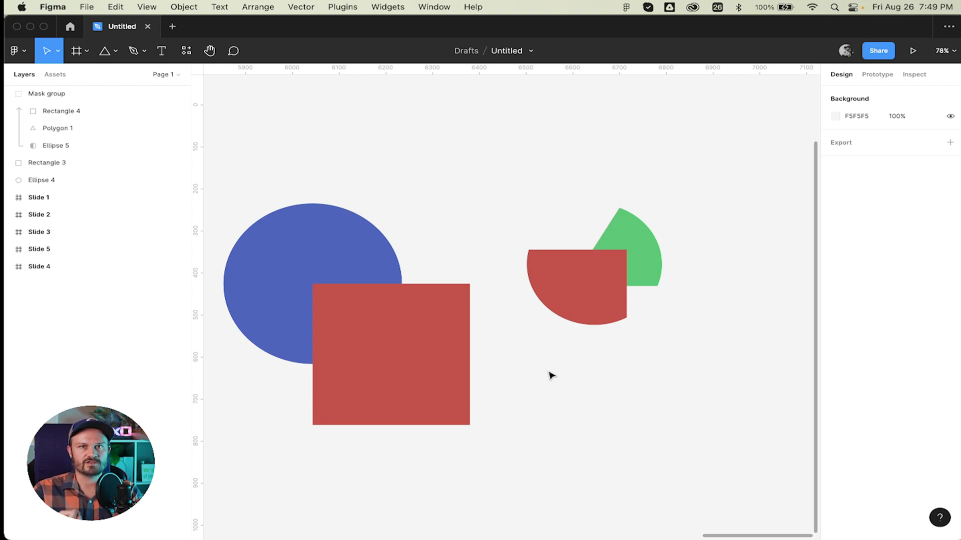
Toggle View > Mask Outlines on and off, then marquee-select the mask group and both shapes.
{"action": "left_click", "coordinate": [152, 9]}
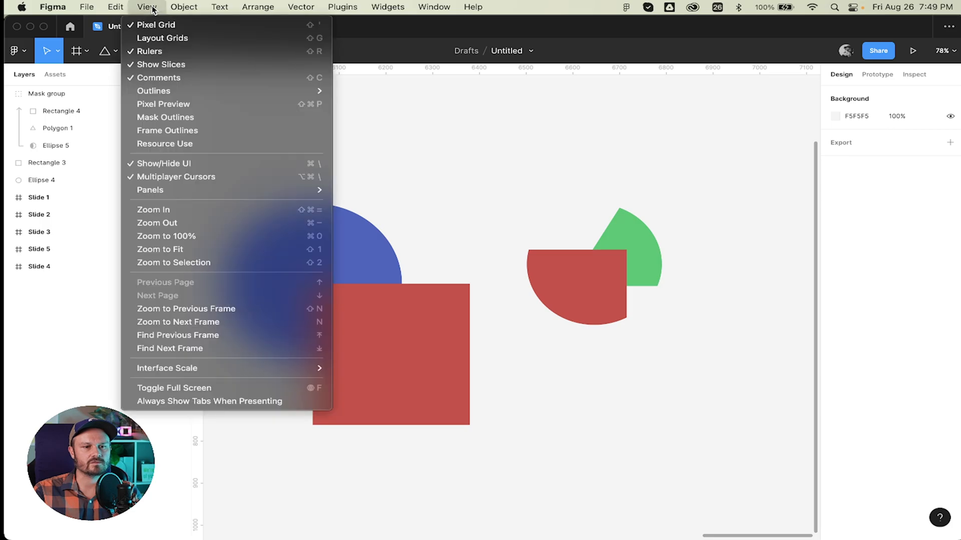
{"action": "left_click", "coordinate": [214, 116]}
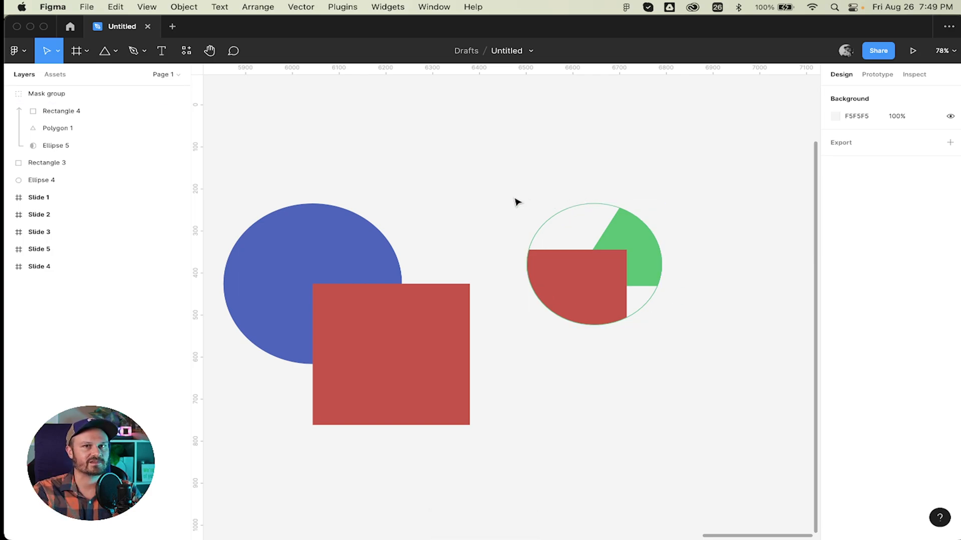
{"action": "left_click", "coordinate": [88, 145]}
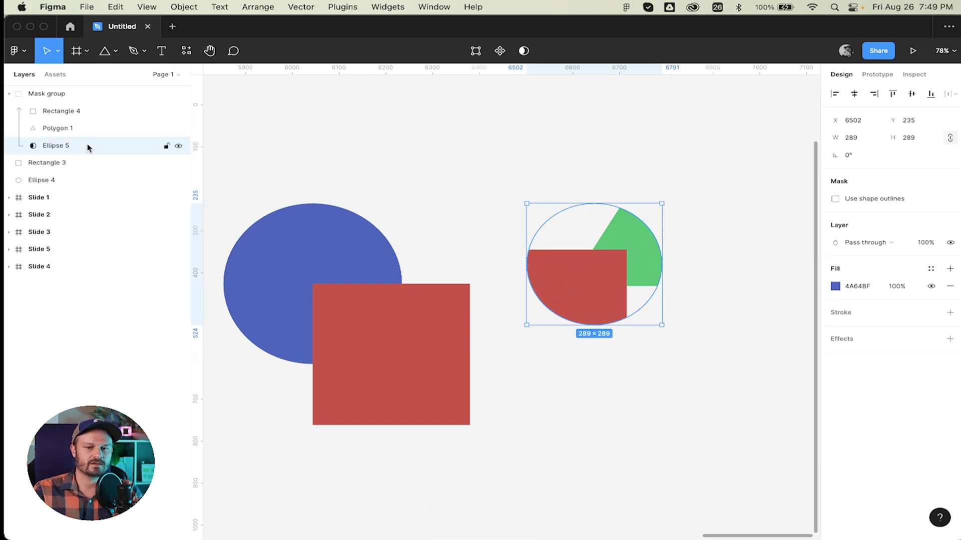
{"action": "left_click", "coordinate": [467, 160]}
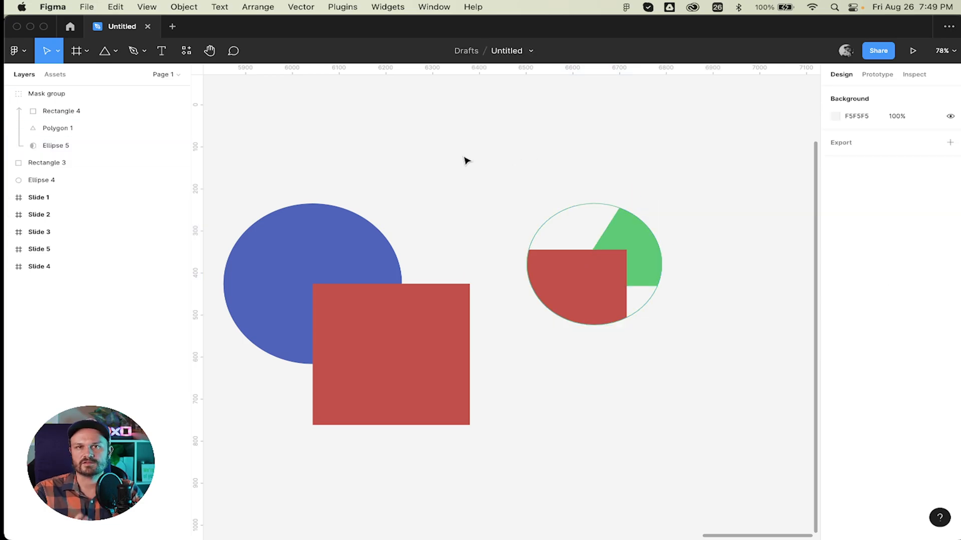
{"action": "left_click", "coordinate": [184, 7]}
{"action": "mouse_move", "coordinate": [146, 6]}
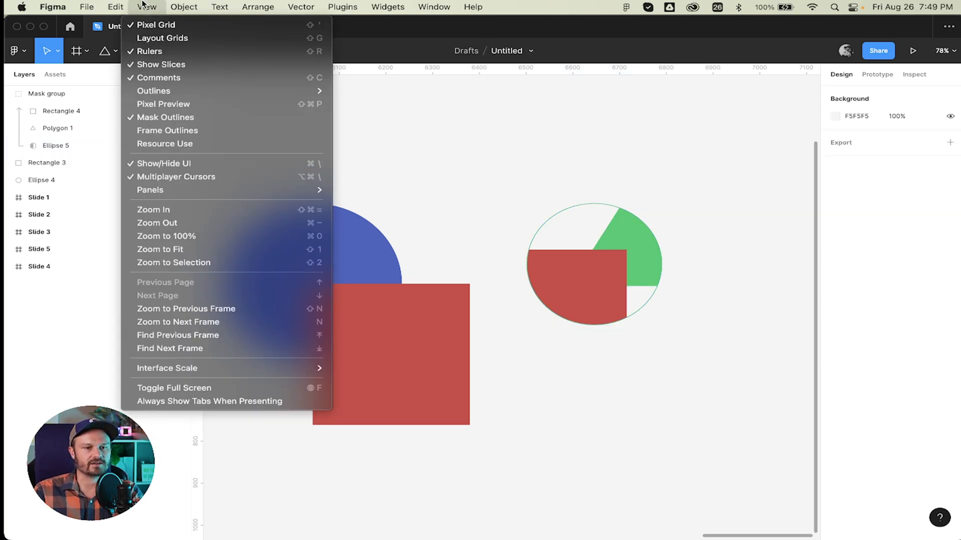
{"action": "left_click", "coordinate": [194, 117]}
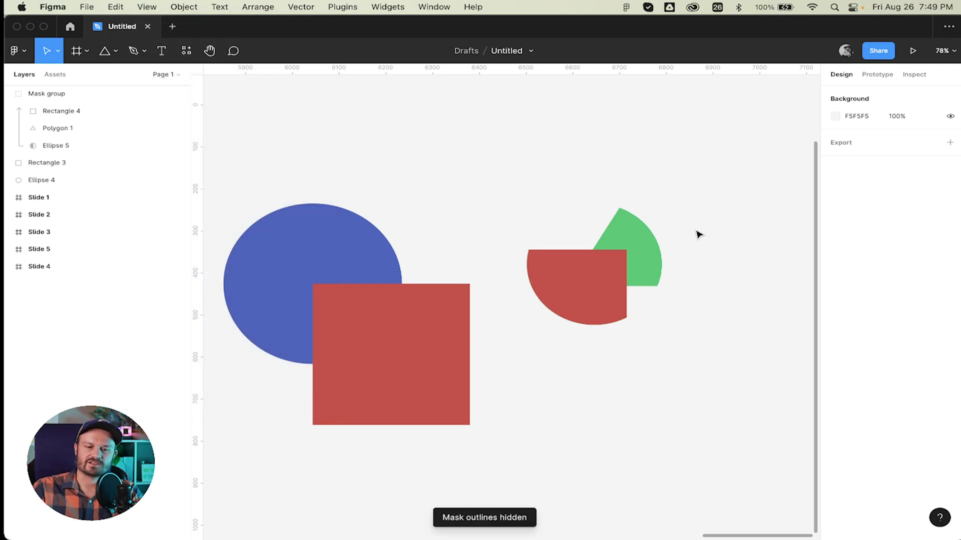
{"action": "left_click_drag", "start_coordinate": [710, 177], "coordinate": [298, 444]}
Delete the mask group, red square and blue circle, leaving the canvas empty.
{"action": "key", "text": "Delete"}
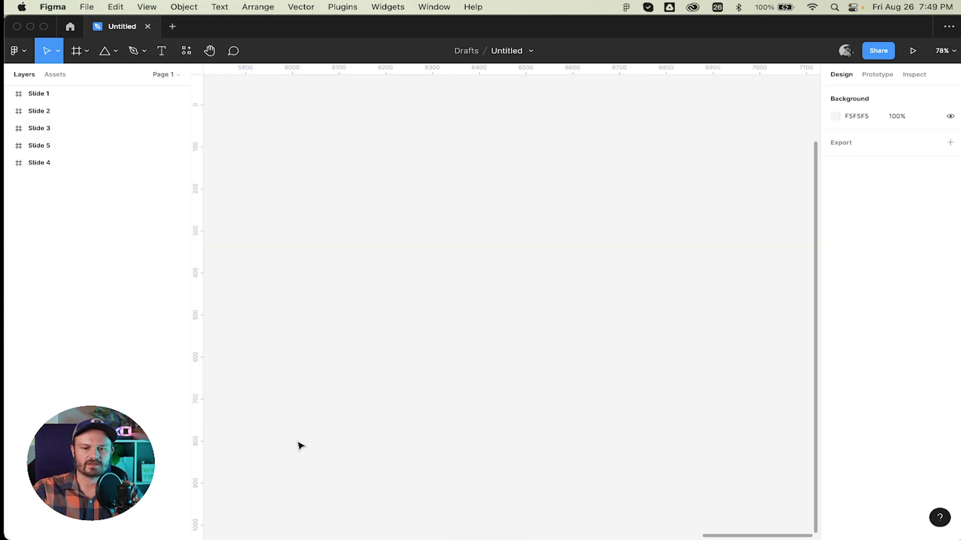
{"action": "scroll", "coordinate": [417, 323], "scroll_direction": "down", "scroll_amount": 5}
{"action": "scroll", "coordinate": [416, 323], "scroll_direction": "up", "scroll_amount": 3}
{"action": "scroll", "coordinate": [417, 323], "scroll_direction": "left", "scroll_amount": 8}
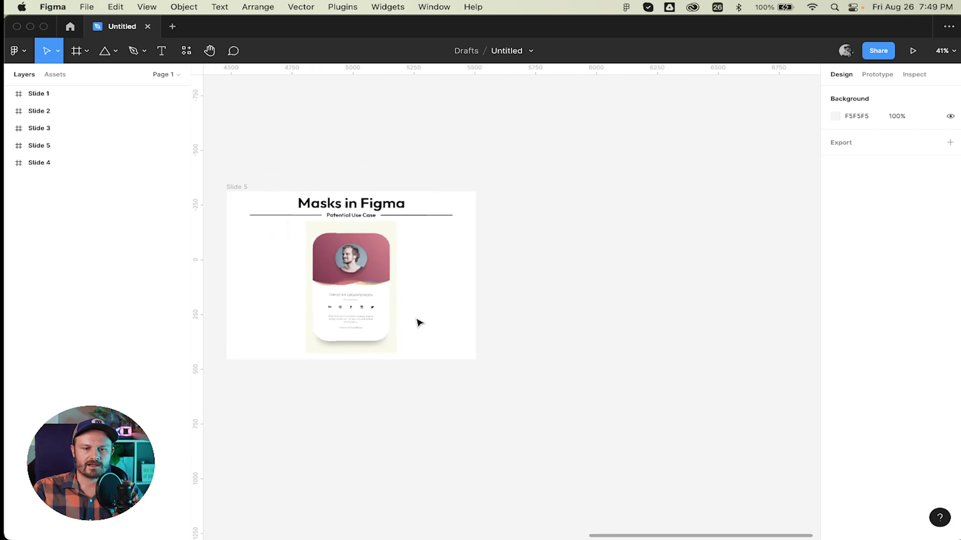
{"action": "scroll", "coordinate": [420, 323], "scroll_direction": "up", "scroll_amount": 8}
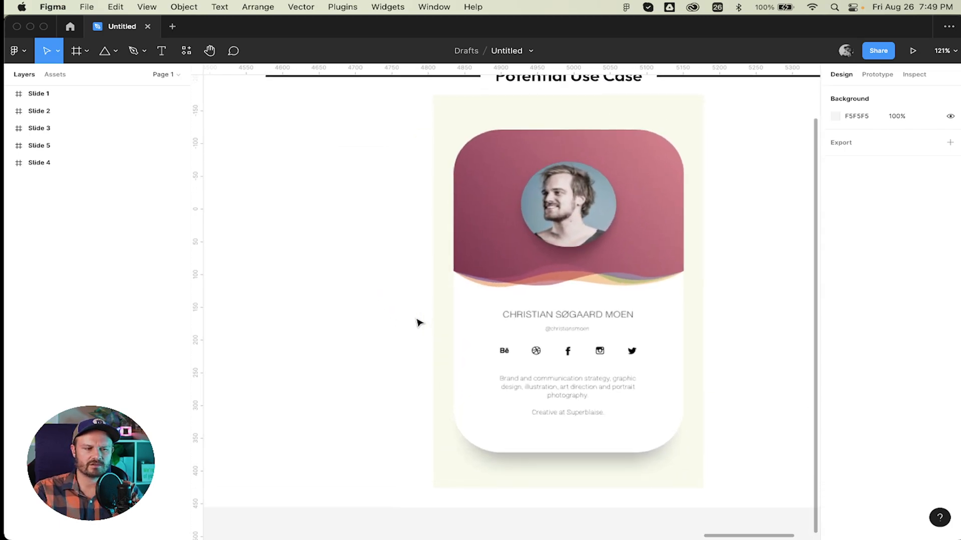
{"action": "scroll", "coordinate": [586, 262], "scroll_direction": "right", "scroll_amount": 4}
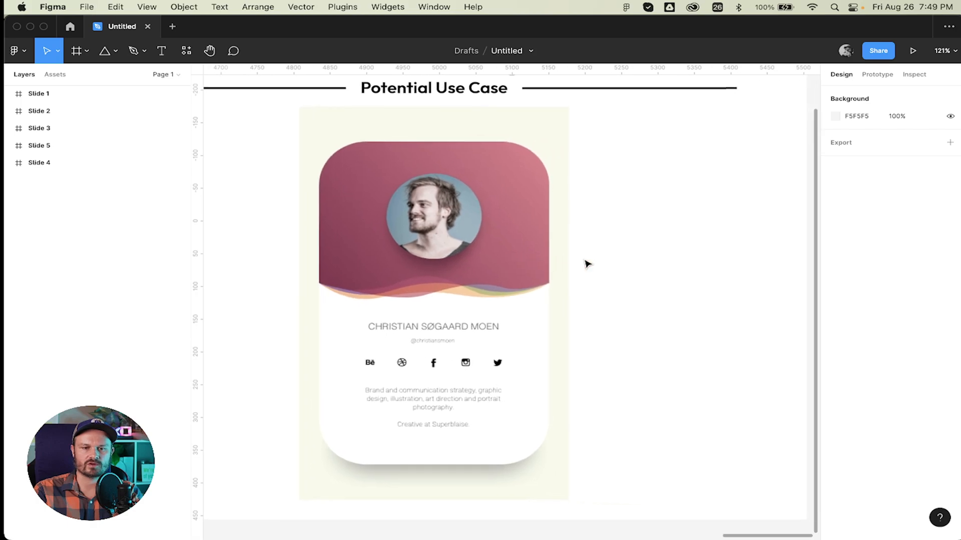
Option-drag a copy of Slide 5's profile card image to the right of the slide.
{"action": "left_click", "coordinate": [423, 239]}
{"action": "scroll", "coordinate": [423, 239], "scroll_direction": "down", "scroll_amount": 8}
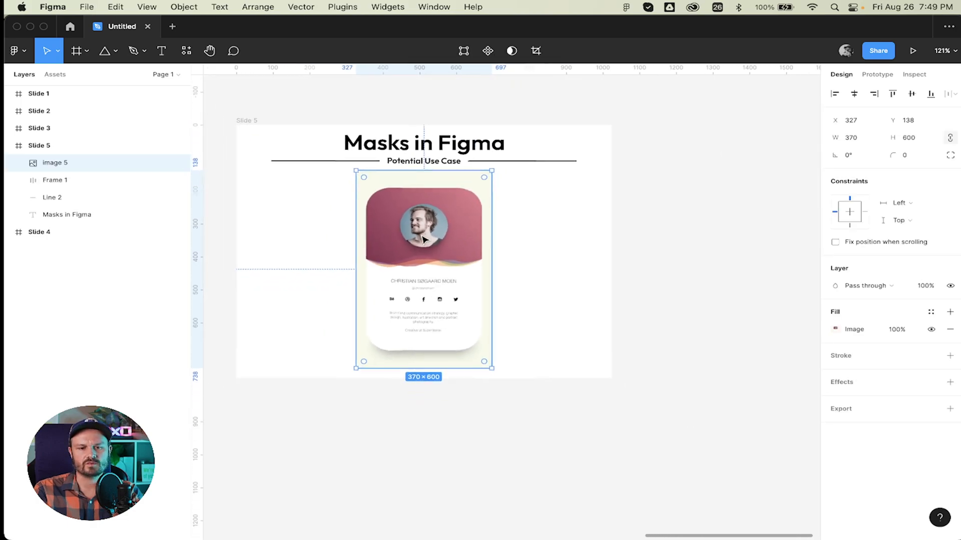
{"action": "left_click_drag", "start_coordinate": [424, 241], "coordinate": [729, 242]}
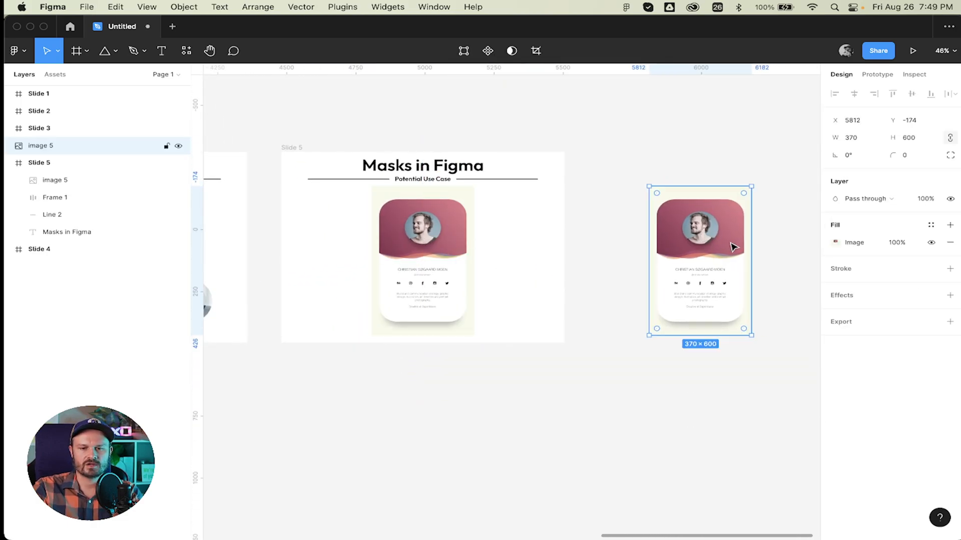
{"action": "scroll", "coordinate": [754, 247], "scroll_direction": "right", "scroll_amount": 8}
{"action": "scroll", "coordinate": [739, 251], "scroll_direction": "up", "scroll_amount": 5}
{"action": "scroll", "coordinate": [738, 251], "scroll_direction": "left", "scroll_amount": 10}
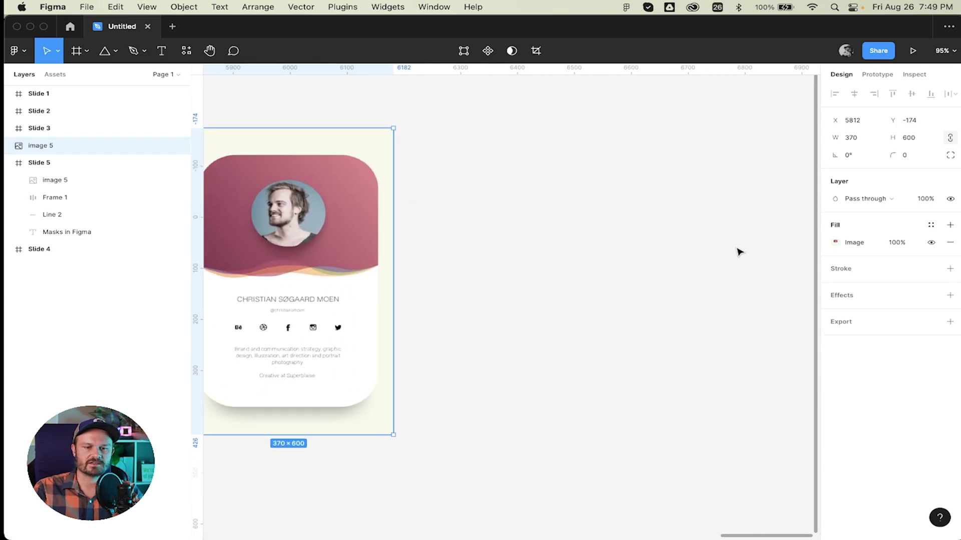
{"action": "scroll", "coordinate": [738, 251], "scroll_direction": "right", "scroll_amount": 3}
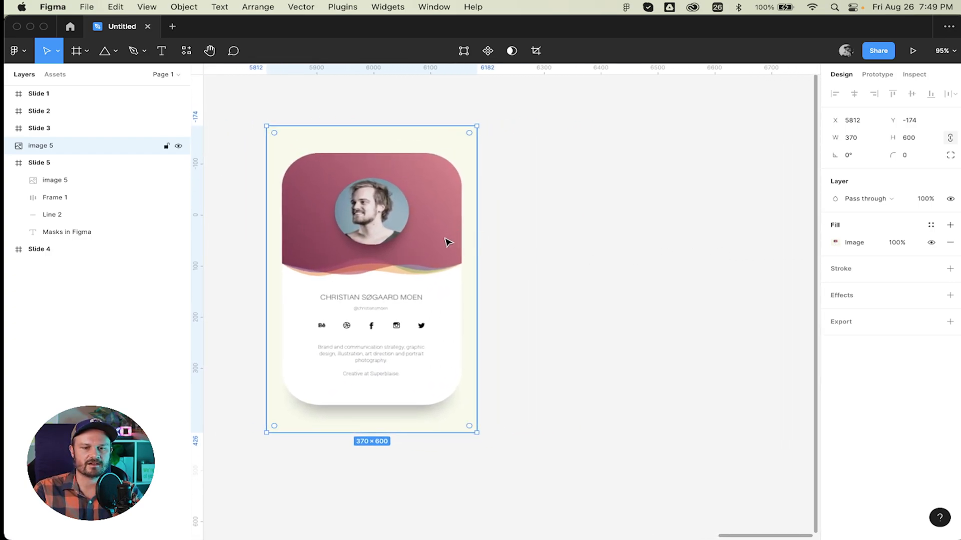
{"action": "scroll", "coordinate": [446, 243], "scroll_direction": "right", "scroll_amount": 2}
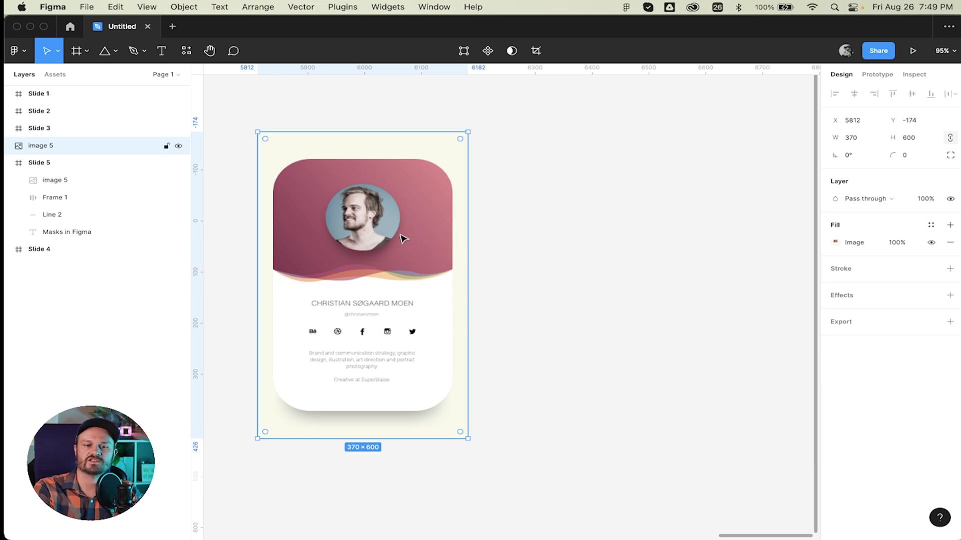
Select and deselect the copied card image a few times to check it.
{"action": "left_click", "coordinate": [547, 187]}
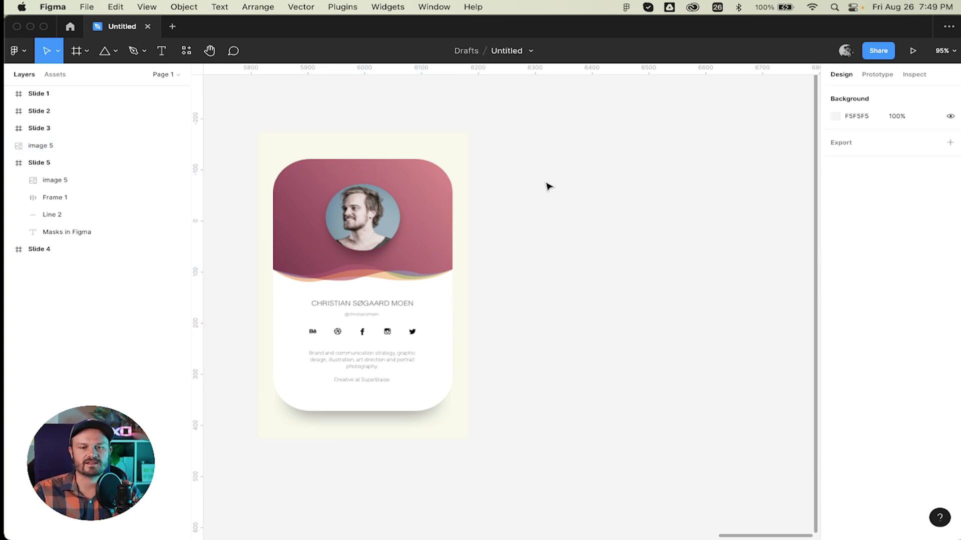
{"action": "left_click", "coordinate": [449, 206]}
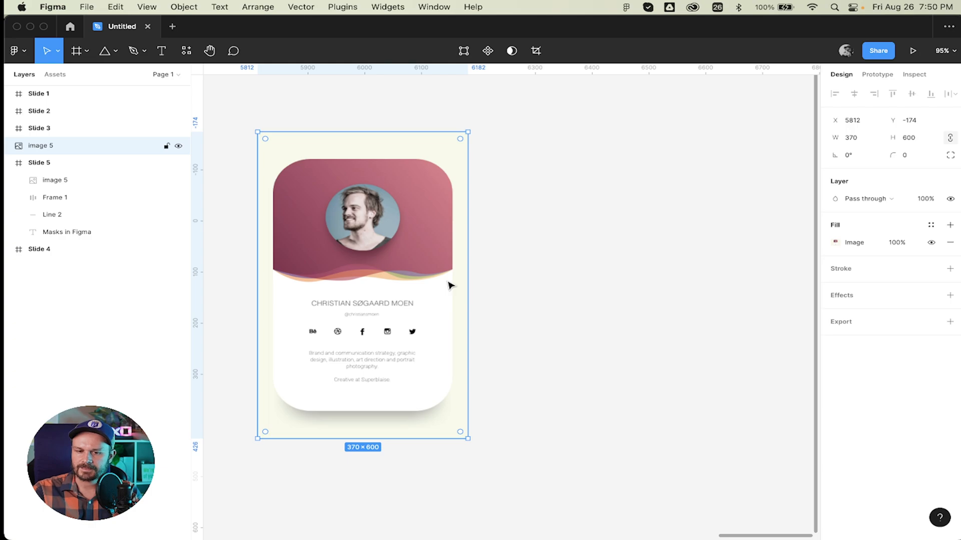
{"action": "left_click", "coordinate": [572, 213]}
{"action": "left_click", "coordinate": [389, 210]}
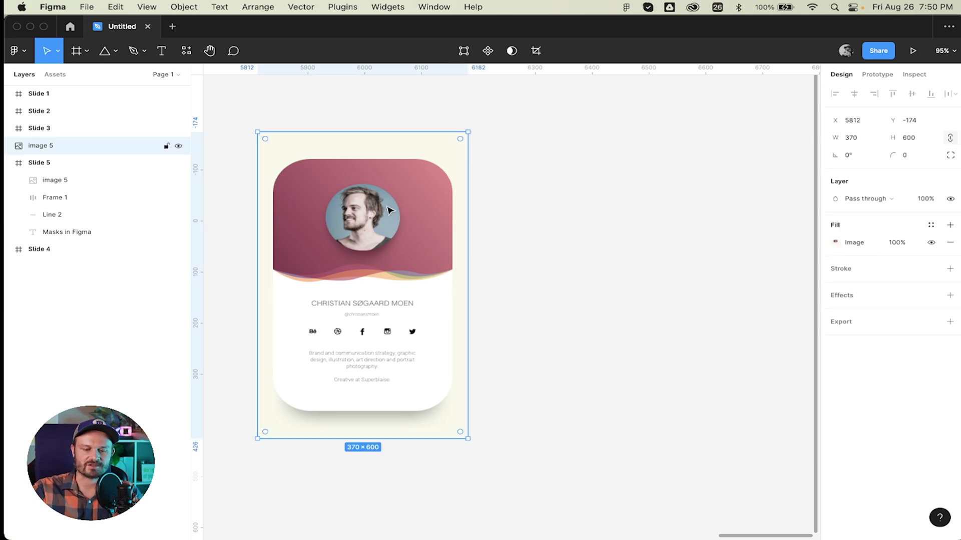
{"action": "left_click", "coordinate": [585, 176]}
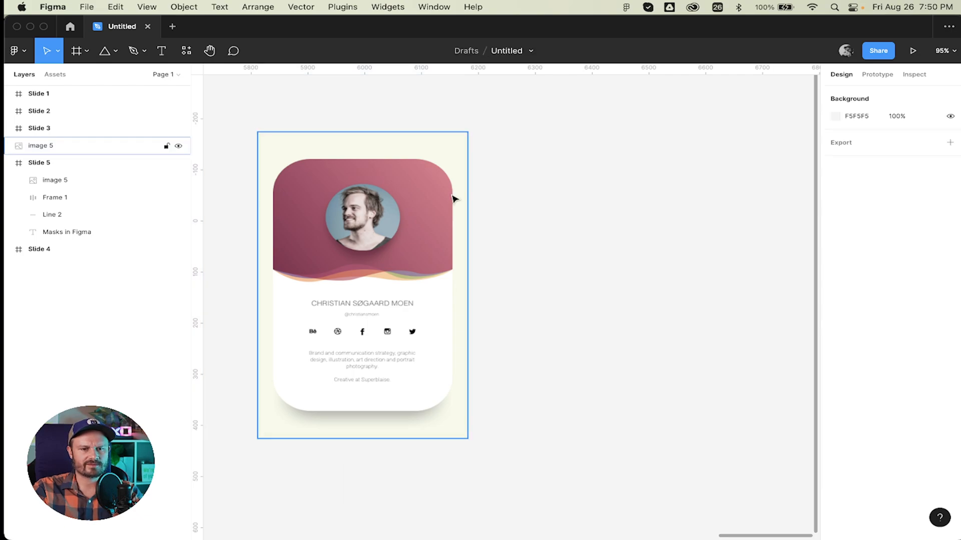
{"action": "left_click", "coordinate": [454, 199]}
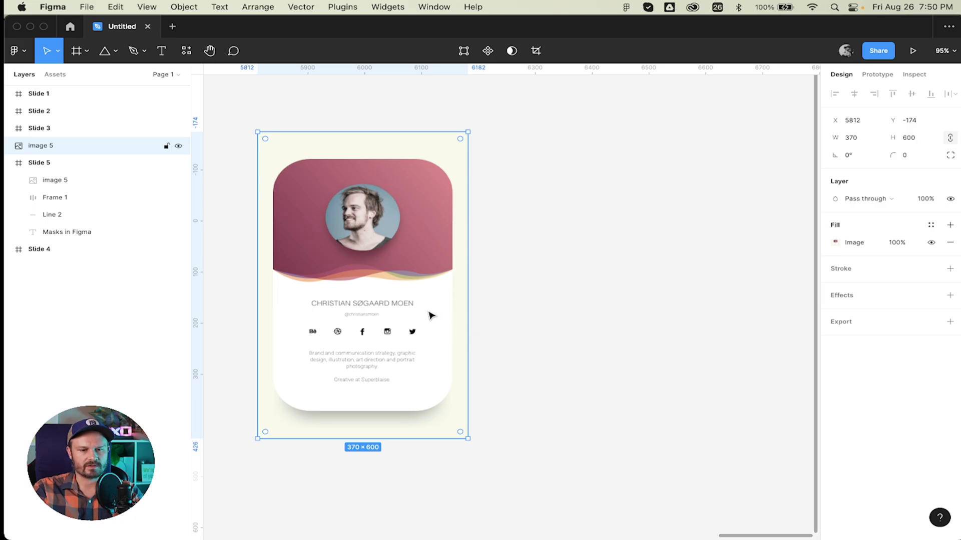
Launch KeyCastr from Spotlight, close its General window, and switch to the Rectangle tool.
{"action": "key", "text": "super+space"}
{"action": "type", "text": "ke"}
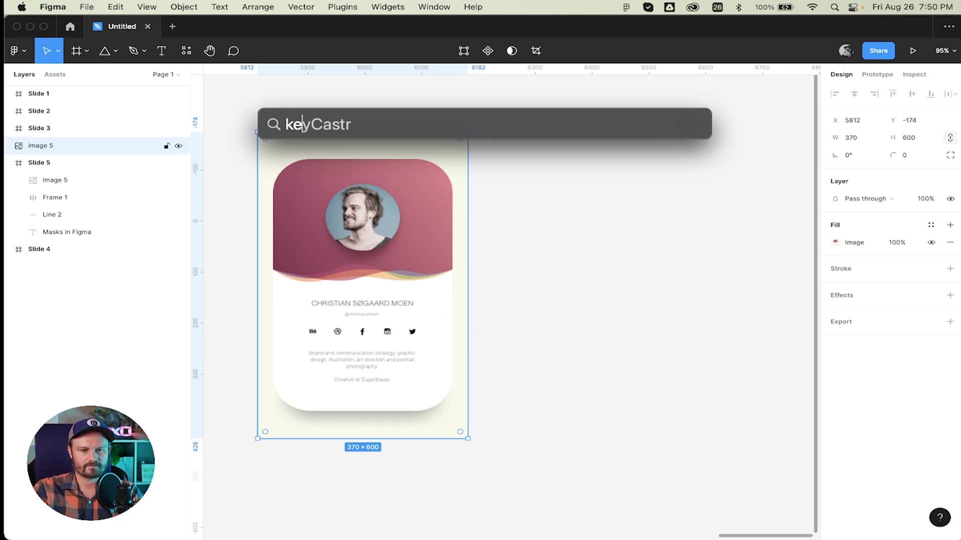
{"action": "type", "text": "yc"}
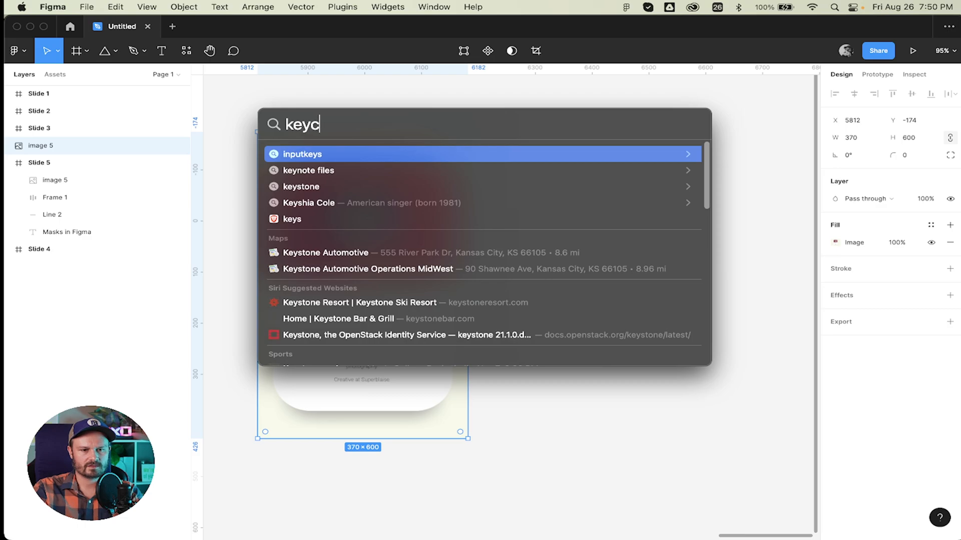
{"action": "key", "text": "Return"}
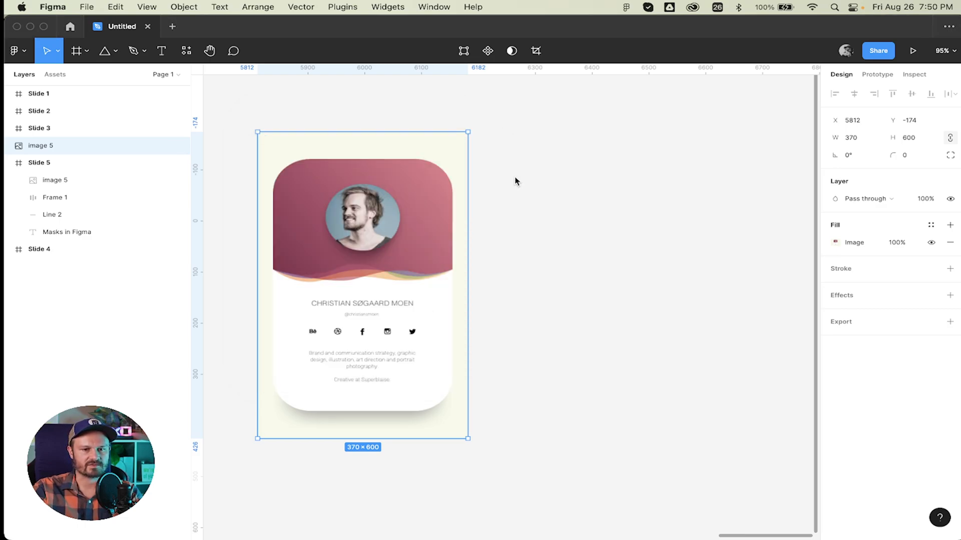
{"action": "left_click", "coordinate": [361, 125]}
{"action": "left_click", "coordinate": [582, 237]}
{"action": "key", "text": "r"}
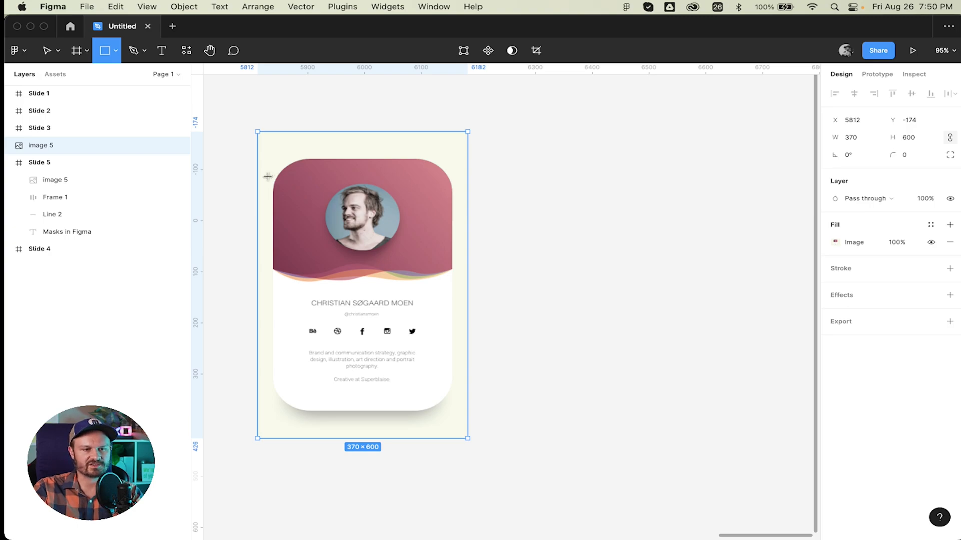
Move image 5 to the top of the layers and lock it.
{"action": "left_click", "coordinate": [9, 162]}
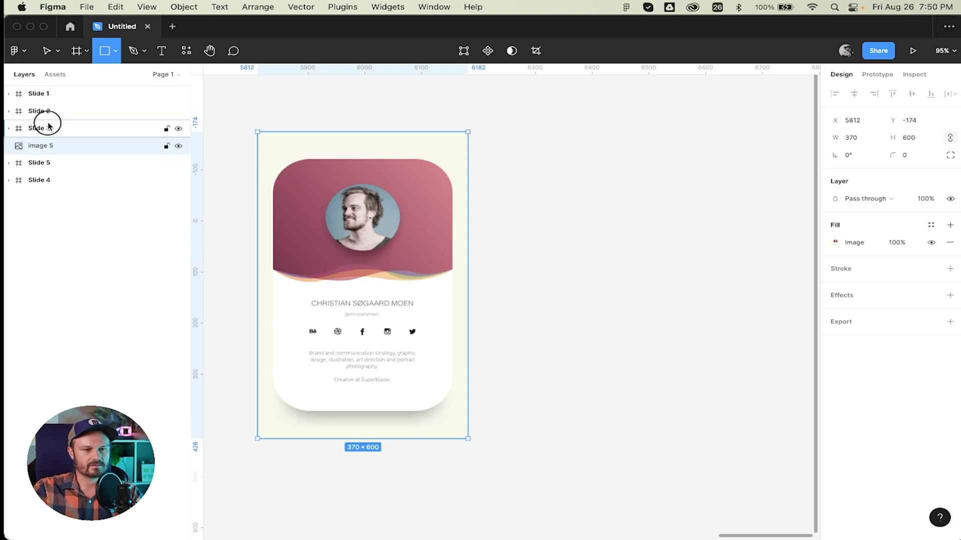
{"action": "left_click_drag", "start_coordinate": [48, 126], "coordinate": [47, 80]}
{"action": "left_click", "coordinate": [167, 96]}
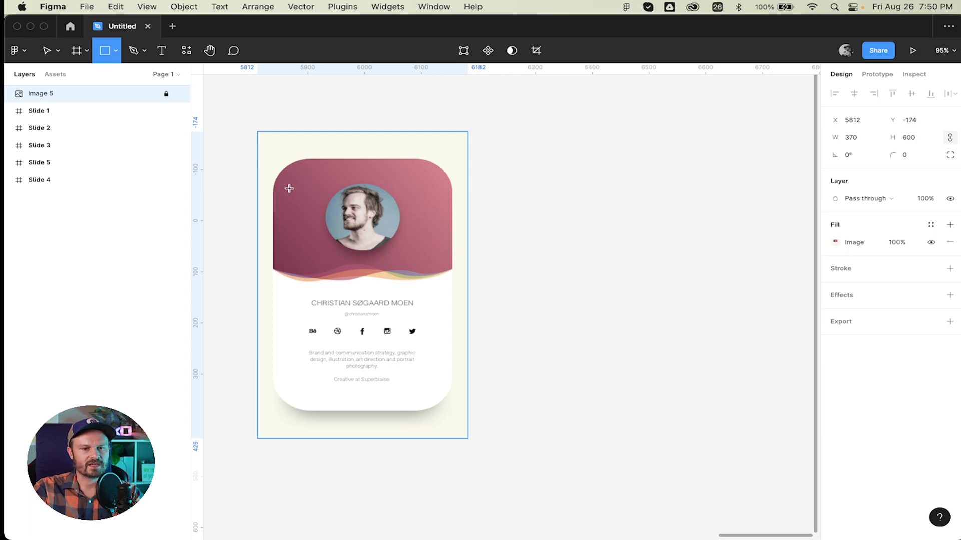
Draw a 313×494 rectangle over the reference card and name it Card.
{"action": "mouse_move", "coordinate": [282, 173]}
{"action": "left_mouse_down"}
{"action": "mouse_move", "coordinate": [411, 376]}
{"action": "mouse_move", "coordinate": [452, 411]}
{"action": "left_mouse_up"}
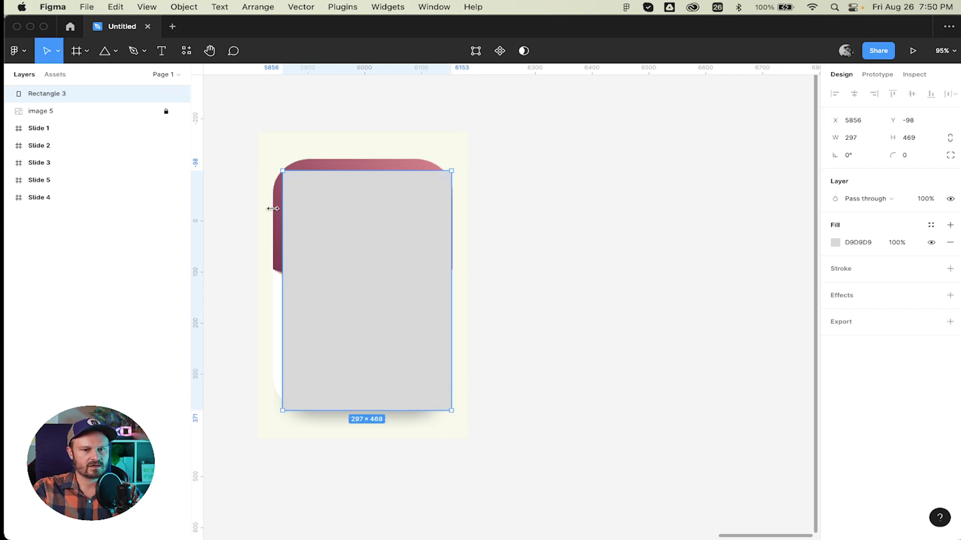
{"action": "left_click_drag", "start_coordinate": [283, 171], "coordinate": [273, 158]}
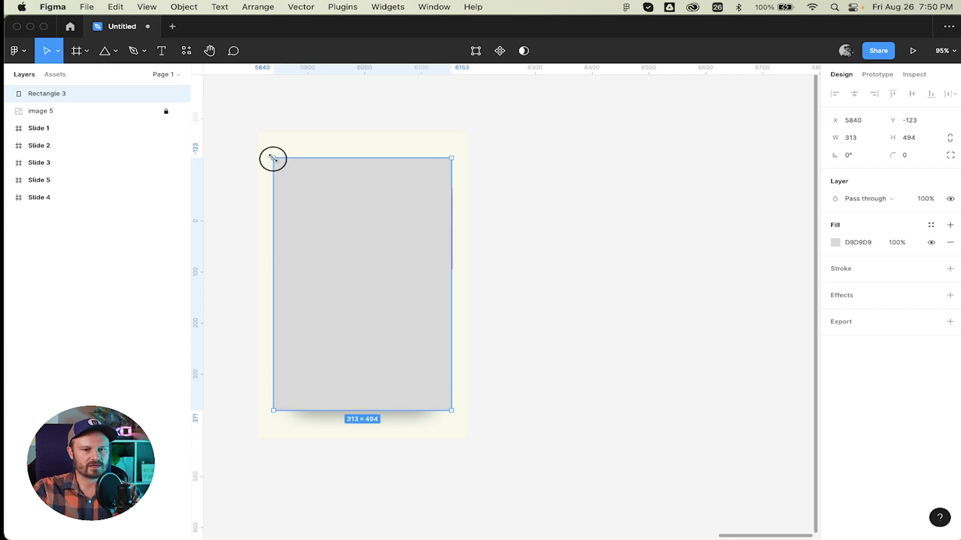
{"action": "left_click", "coordinate": [871, 141]}
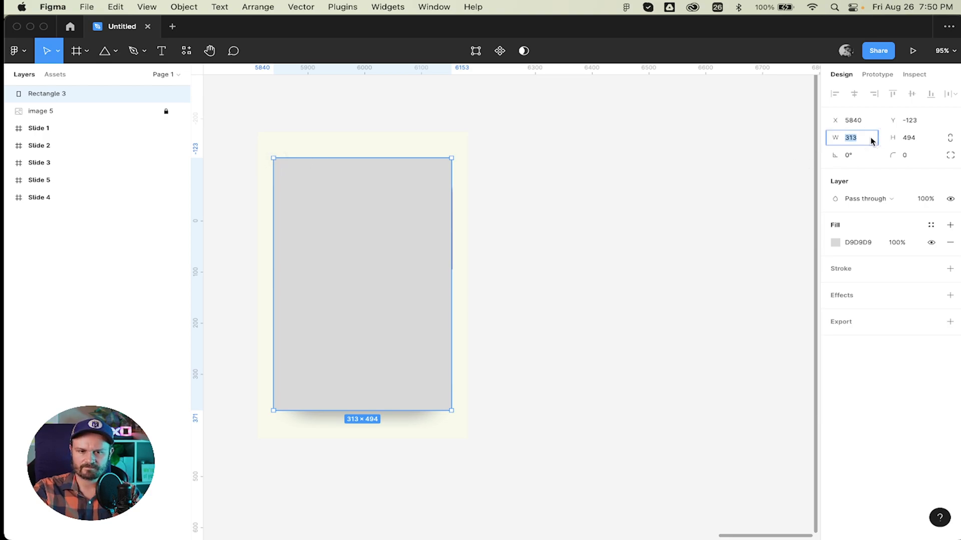
{"action": "double_click", "coordinate": [48, 94]}
{"action": "type", "text": "Card"}
{"action": "key", "text": "Return"}
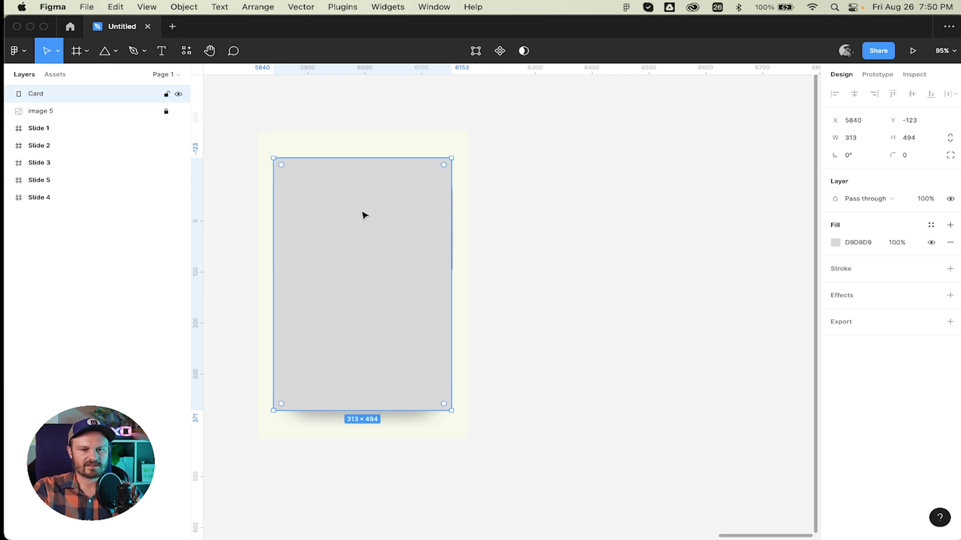
Round the Card rectangle's corners to a radius of 66.
{"action": "mouse_move", "coordinate": [364, 215]}
{"action": "left_mouse_down"}
{"action": "mouse_move", "coordinate": [371, 213]}
{"action": "mouse_move", "coordinate": [364, 217]}
{"action": "left_mouse_up"}
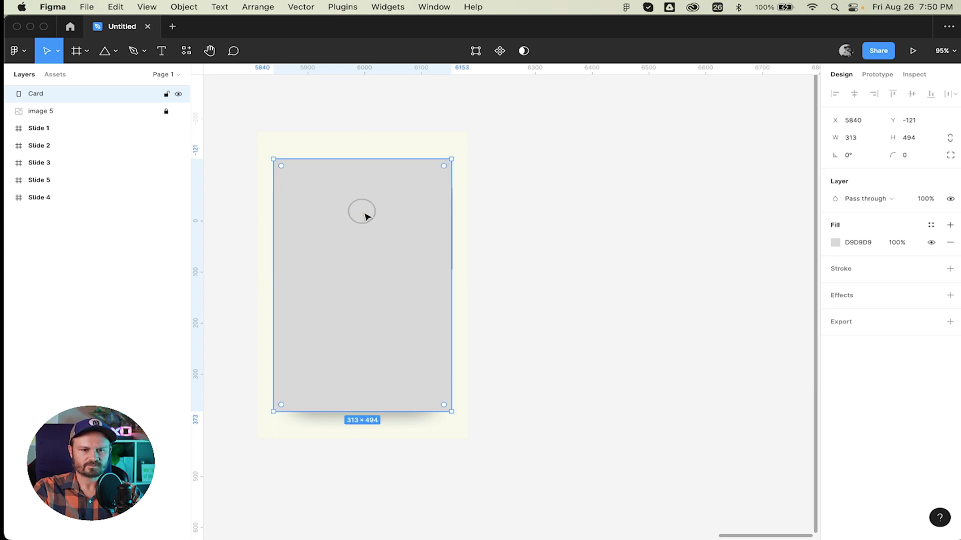
{"action": "left_click", "coordinate": [915, 157]}
{"action": "key", "text": "Up"}
{"action": "key", "text": "Up"}
{"action": "key", "text": "Up"}
{"action": "key", "text": "Up"}
{"action": "key", "text": "Up"}
{"action": "key", "text": "Up"}
{"action": "key", "text": "Up"}
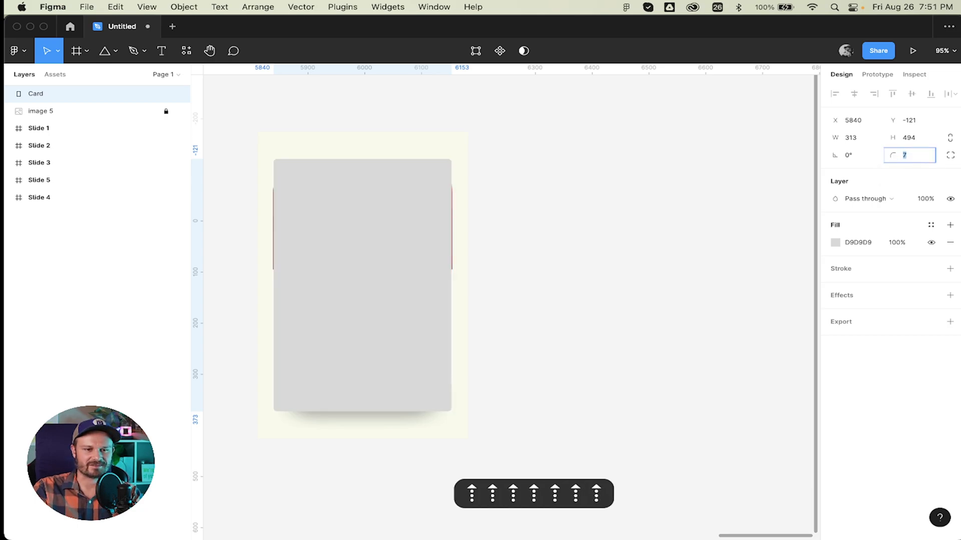
{"action": "key", "text": "shift+Up"}
{"action": "key", "text": "shift+Up"}
{"action": "key", "text": "shift+Up"}
{"action": "key", "text": "shift+Up"}
{"action": "key", "text": "shift+Up"}
{"action": "key", "text": "shift+Up"}
{"action": "key", "text": "shift+Up"}
{"action": "key", "text": "shift+Up"}
{"action": "key", "text": "shift+Down"}
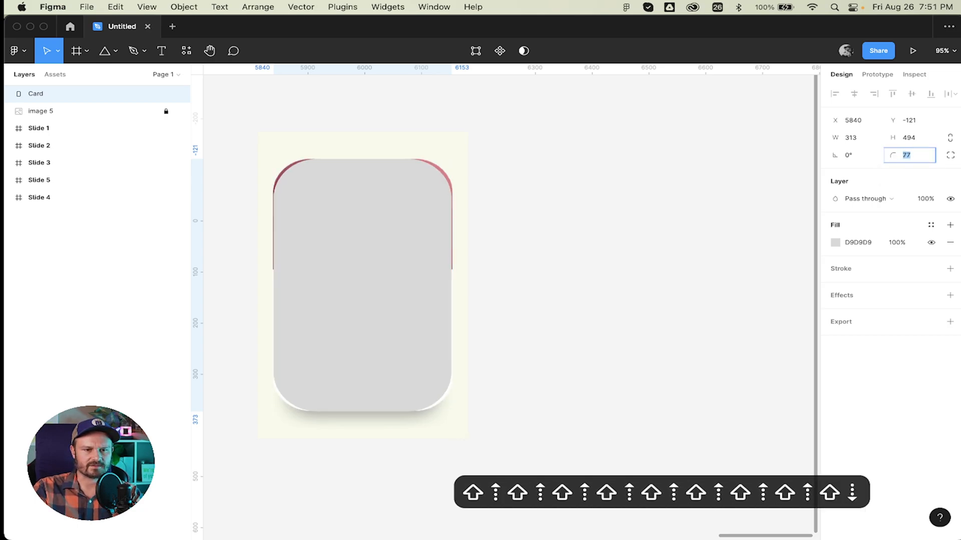
{"action": "key", "text": "Up"}
{"action": "key", "text": "Up"}
{"action": "key", "text": "Down"}
{"action": "key", "text": "Down"}
{"action": "key", "text": "Down"}
{"action": "key", "text": "Down"}
{"action": "key", "text": "Down"}
{"action": "key", "text": "Down"}
{"action": "key", "text": "Down"}
{"action": "key", "text": "Down"}
{"action": "key", "text": "Down"}
{"action": "key", "text": "Down"}
{"action": "key", "text": "Down"}
{"action": "key", "text": "Down"}
{"action": "key", "text": "Down"}
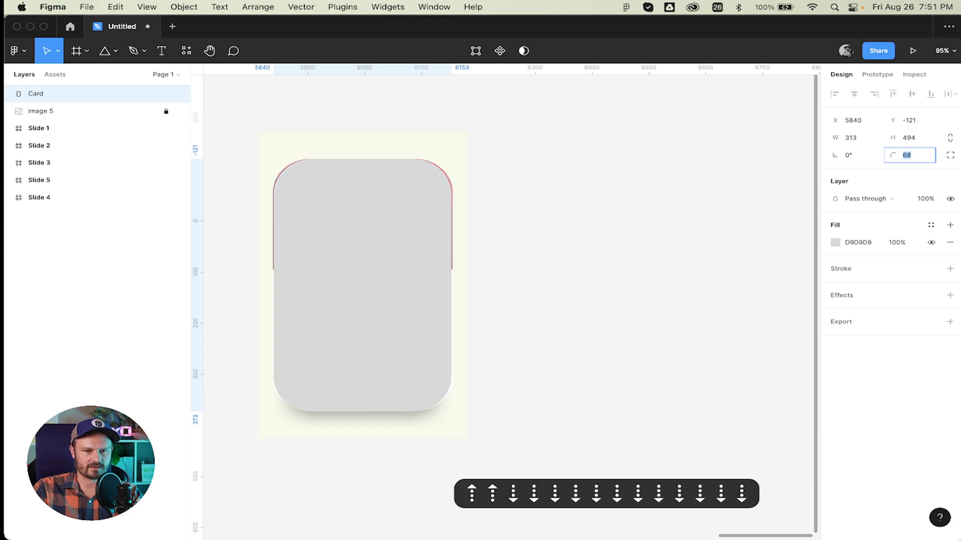
{"action": "key", "text": "Down"}
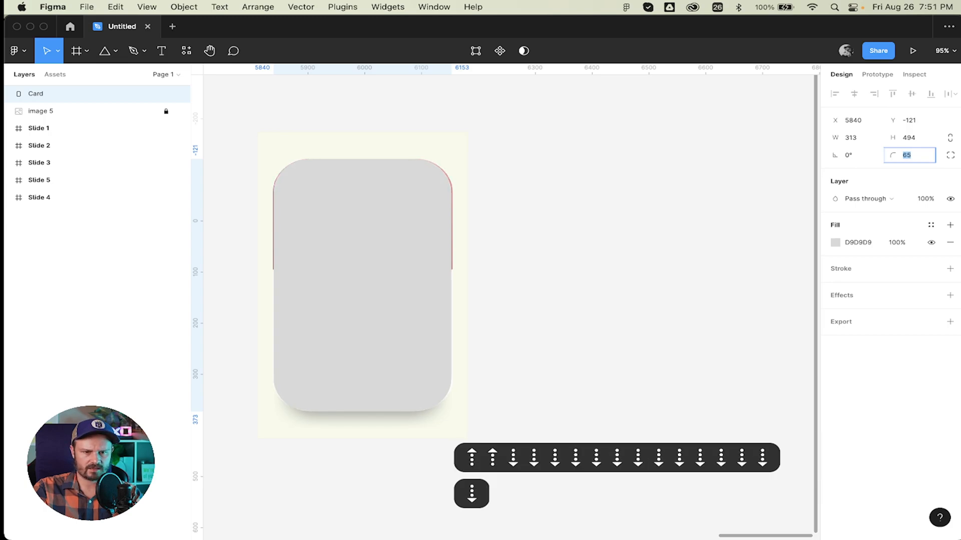
{"action": "key", "text": "Up"}
Widen the Card to 317 and shift it to sit centred on the reference card.
{"action": "left_click", "coordinate": [858, 139]}
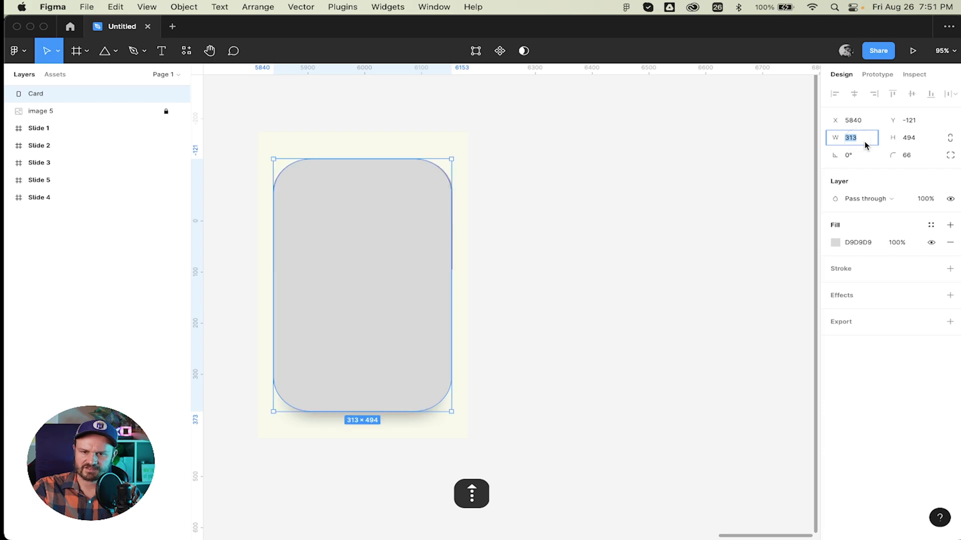
{"action": "key", "text": "Up"}
{"action": "key", "text": "Up"}
{"action": "key", "text": "Up"}
{"action": "key", "text": "Up"}
{"action": "key", "text": "Return"}
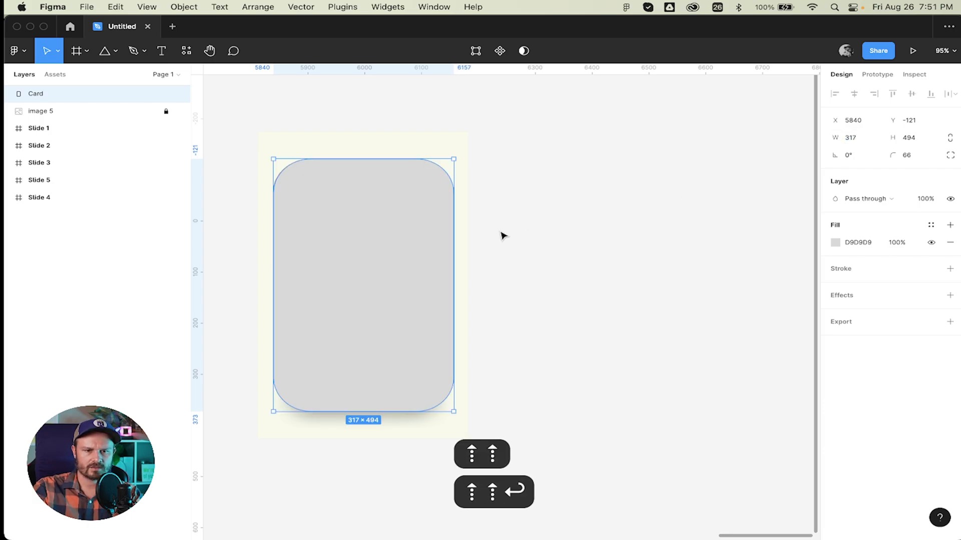
{"action": "mouse_move", "coordinate": [343, 250]}
{"action": "left_mouse_down"}
{"action": "mouse_move", "coordinate": [324, 249]}
{"action": "mouse_move", "coordinate": [347, 250]}
{"action": "mouse_move", "coordinate": [337, 246]}
{"action": "left_mouse_up"}
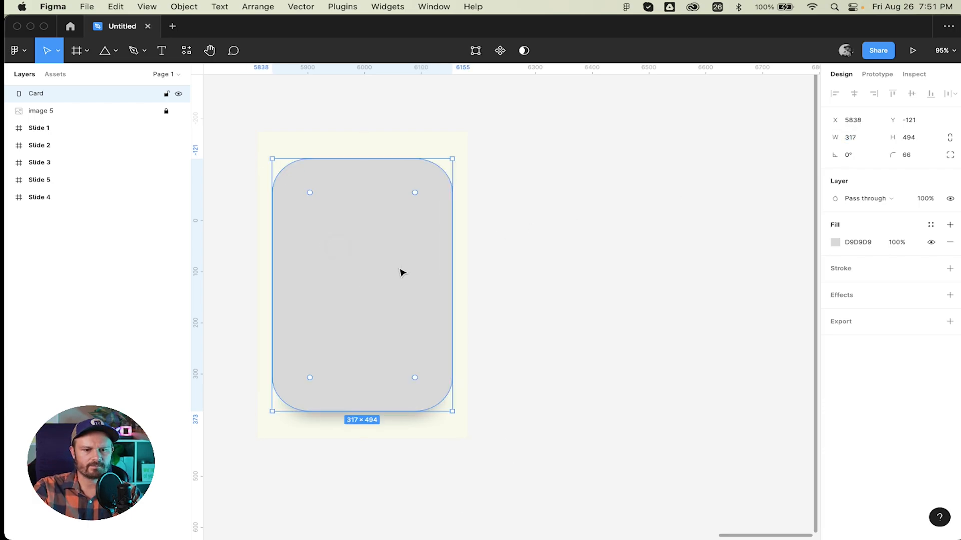
Move the Card right of the reference, fill it white FFFFFF, and add a drop shadow.
{"action": "key", "text": "Escape"}
{"action": "left_click_drag", "start_coordinate": [344, 303], "coordinate": [564, 304]}
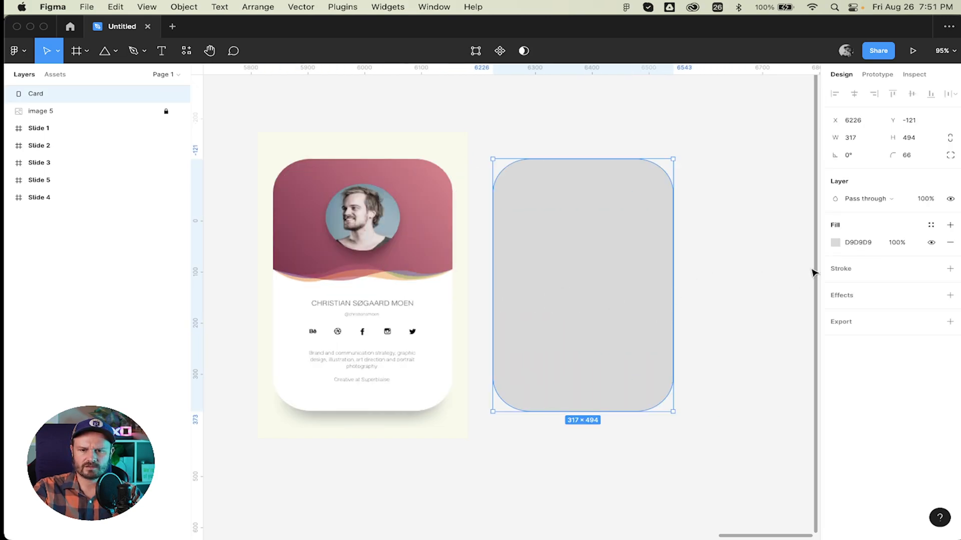
{"action": "left_click", "coordinate": [837, 243]}
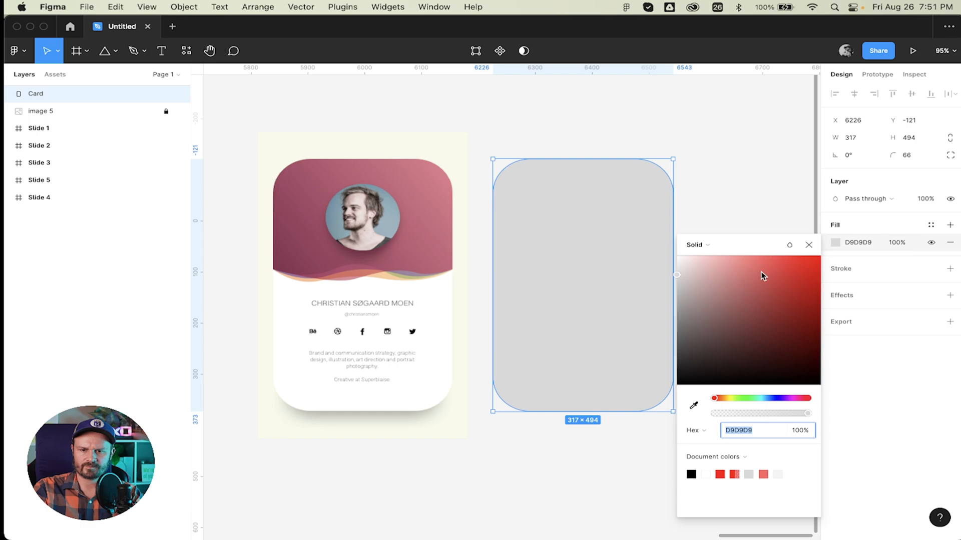
{"action": "left_click_drag", "start_coordinate": [761, 273], "coordinate": [640, 248]}
{"action": "left_click", "coordinate": [808, 246]}
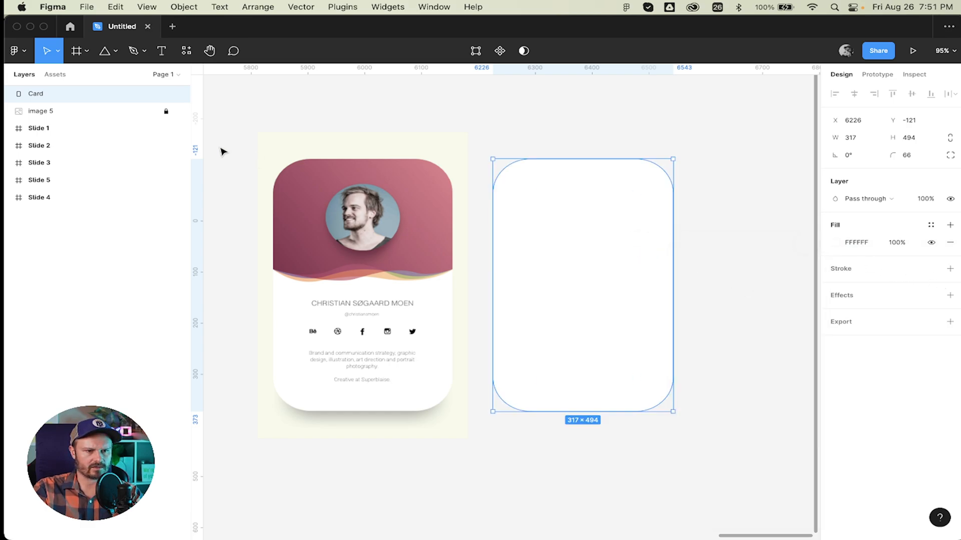
{"action": "left_click", "coordinate": [862, 294]}
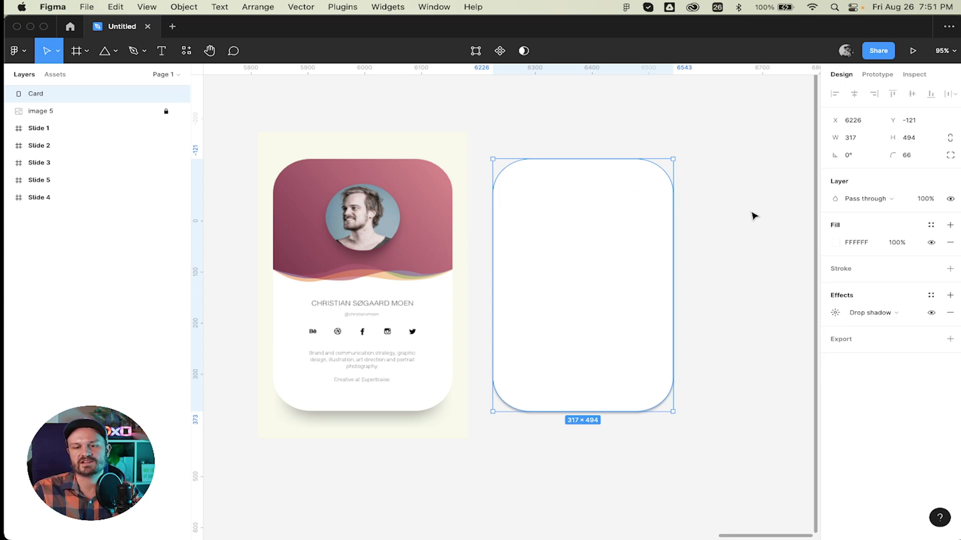
Change the canvas background from F5F5F5 to EEEEEE, then reselect the Card.
{"action": "left_click", "coordinate": [767, 213]}
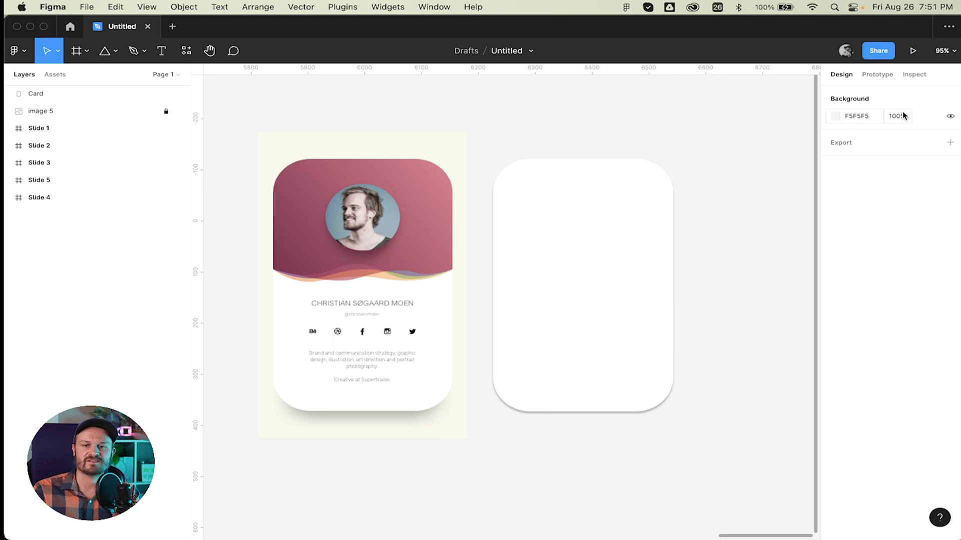
{"action": "left_click", "coordinate": [834, 117]}
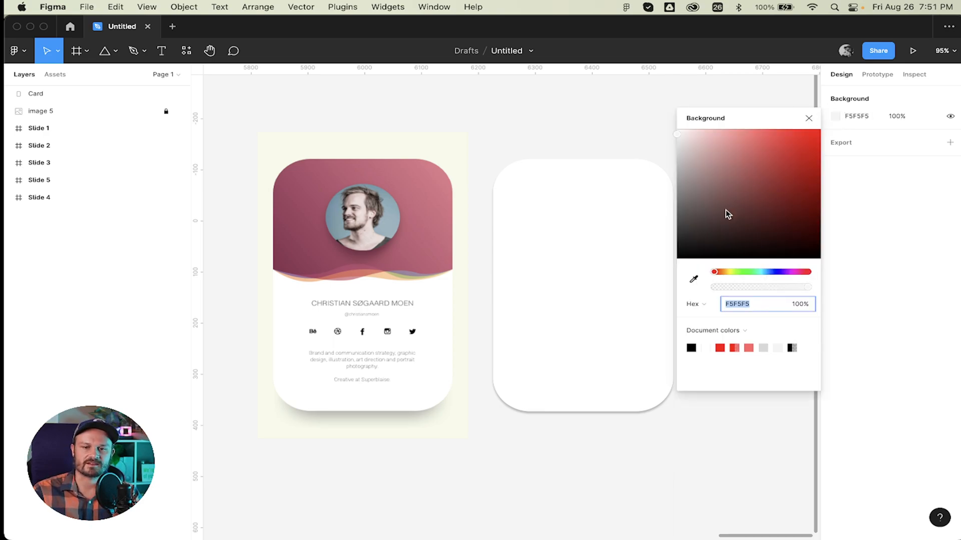
{"action": "left_click_drag", "start_coordinate": [725, 209], "coordinate": [624, 142]}
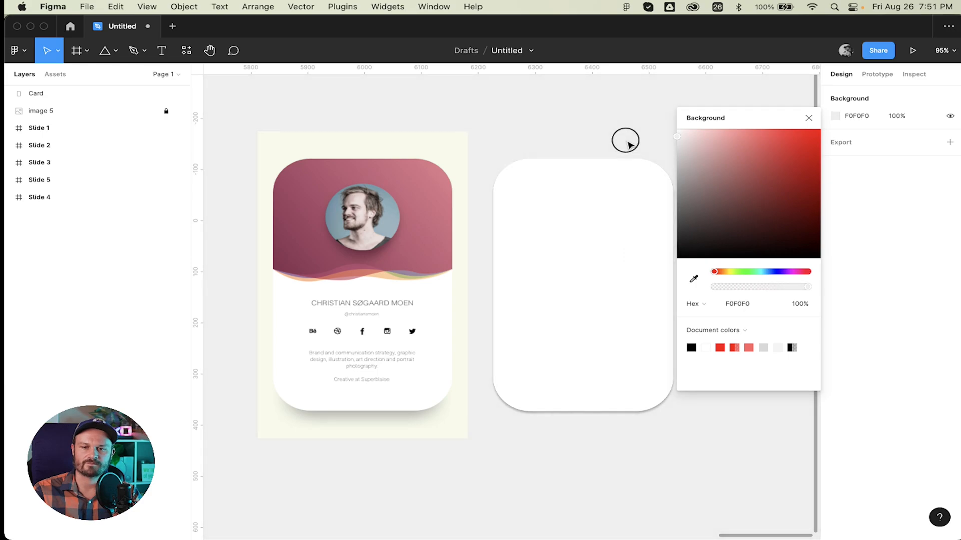
{"action": "left_click", "coordinate": [809, 118]}
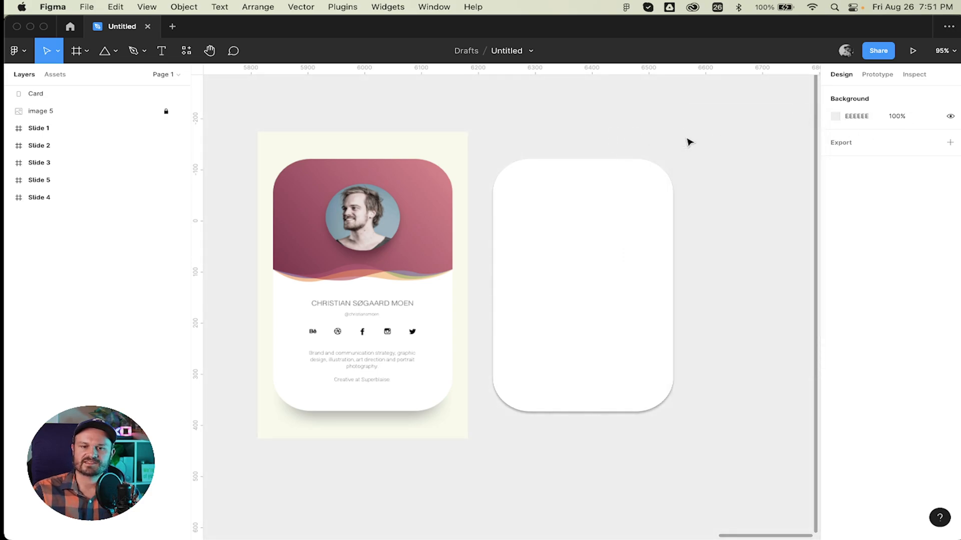
{"action": "left_click", "coordinate": [654, 199]}
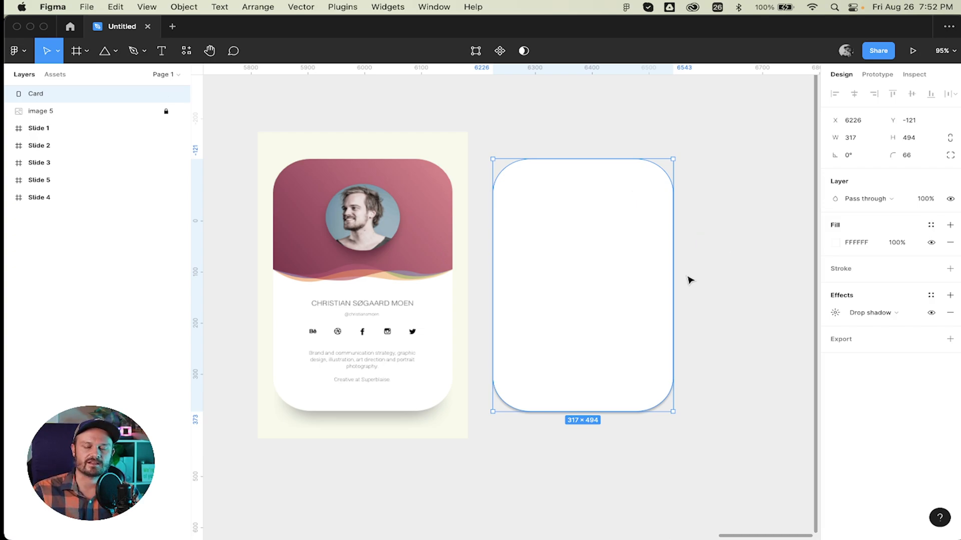
Remove the white card's existing drop shadow and add a fresh one.
{"action": "left_click", "coordinate": [734, 281]}
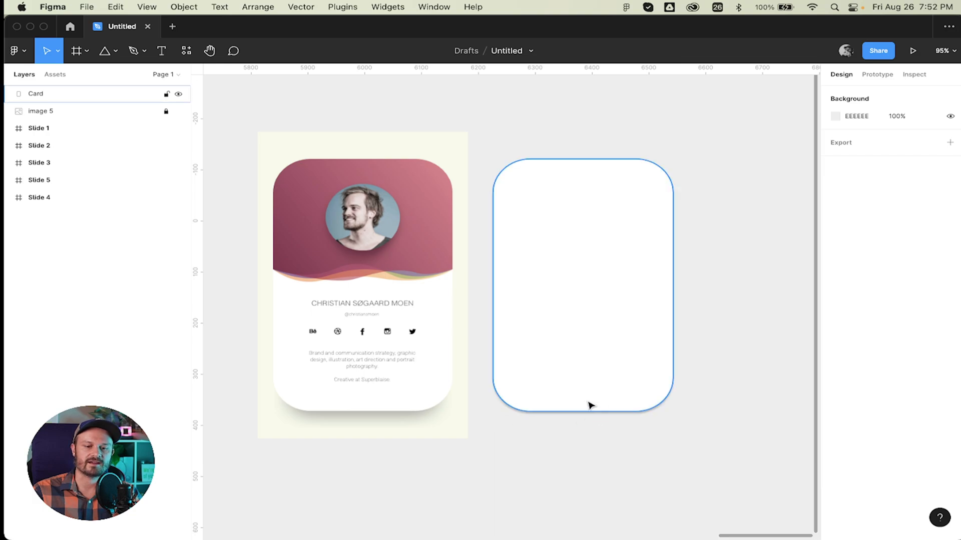
{"action": "left_click", "coordinate": [578, 351]}
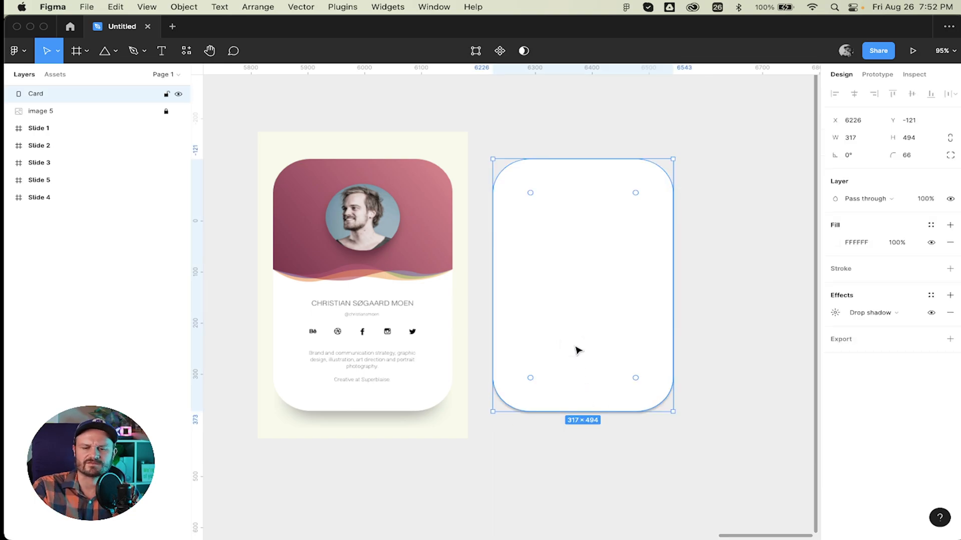
{"action": "left_click", "coordinate": [950, 317]}
{"action": "left_click", "coordinate": [744, 253]}
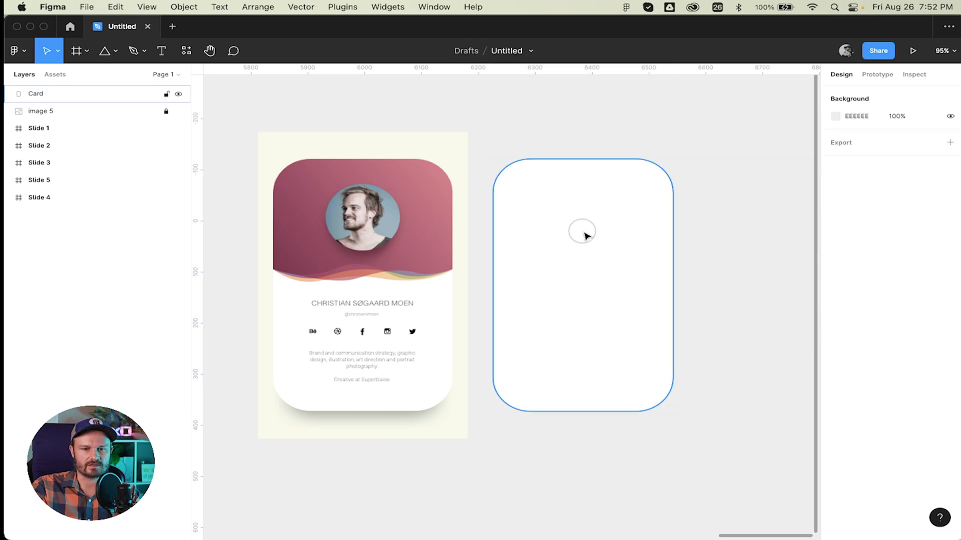
{"action": "left_click", "coordinate": [586, 235]}
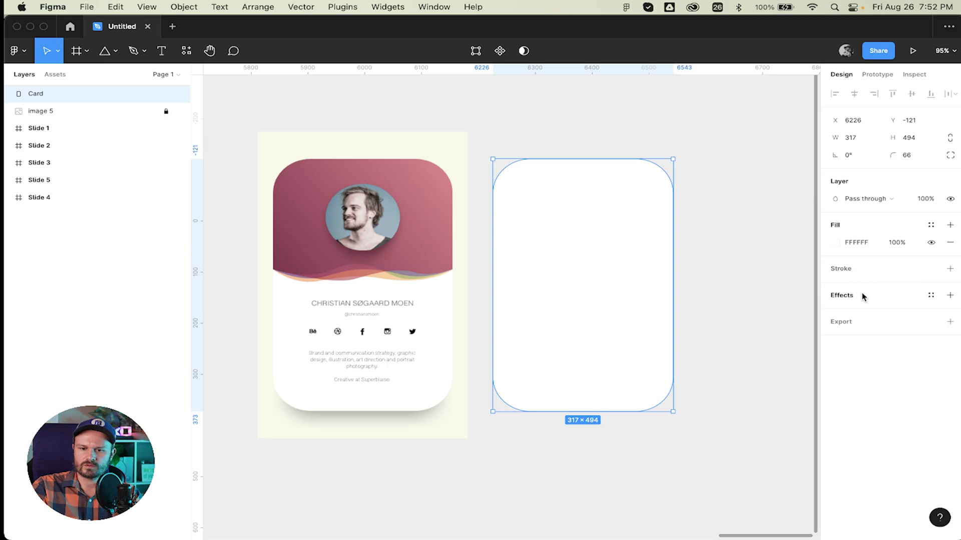
{"action": "left_click", "coordinate": [847, 299]}
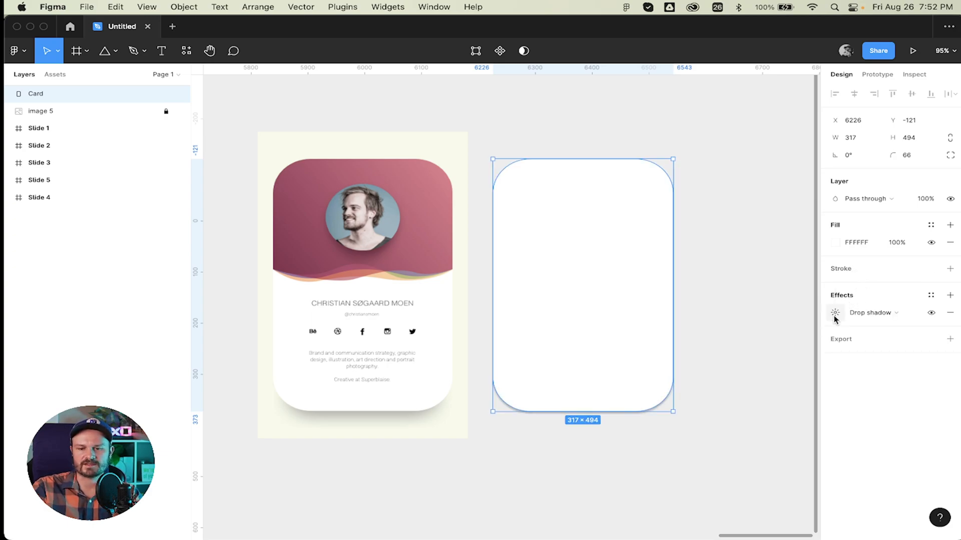
Set the new drop shadow's Y offset to 12 and blur to 24.
{"action": "left_click", "coordinate": [834, 315]}
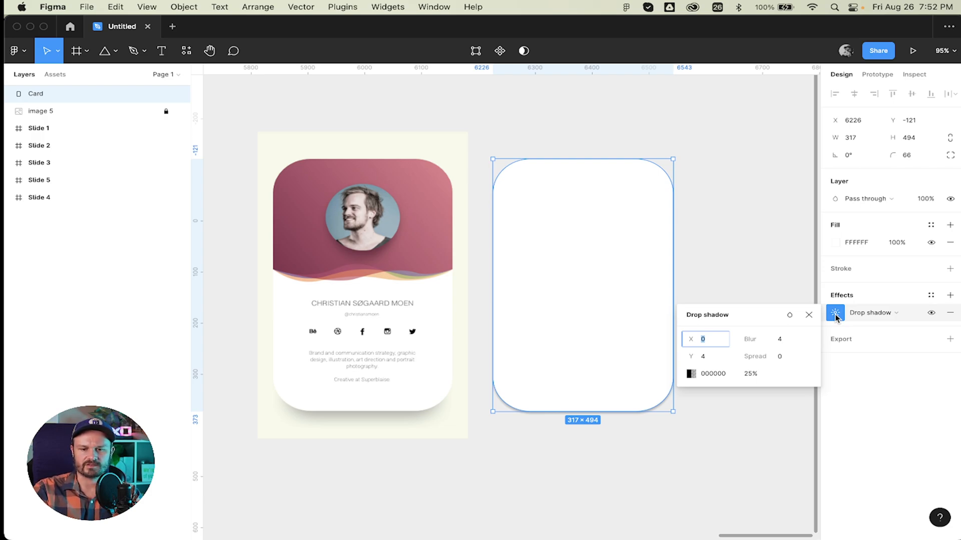
{"action": "key", "text": "Tab"}
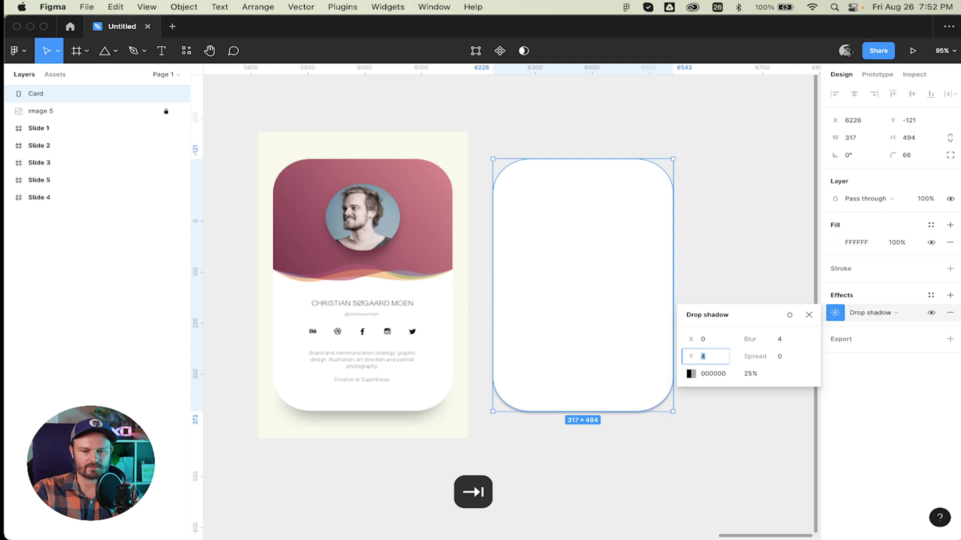
{"action": "type", "text": "12"}
{"action": "key", "text": "Tab"}
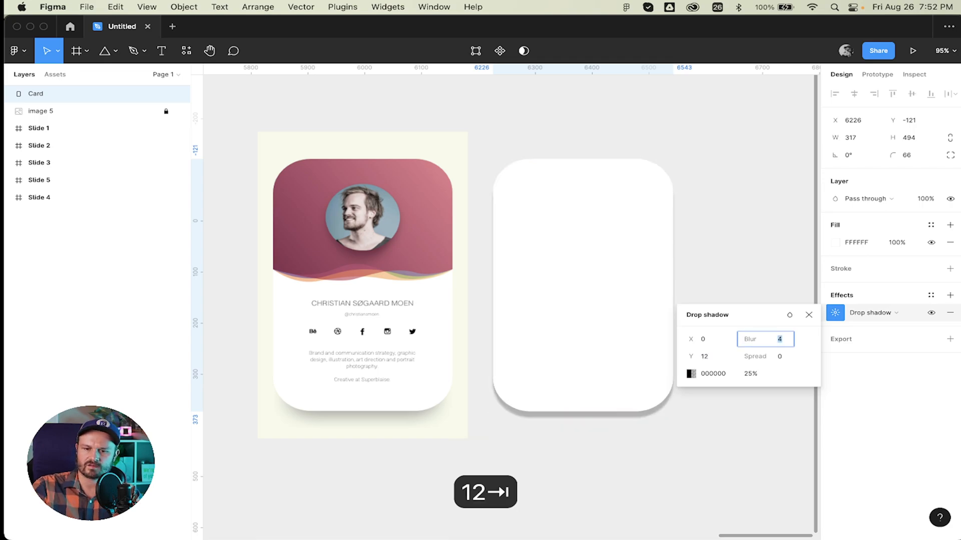
{"action": "type", "text": "24"}
{"action": "key", "text": "Tab"}
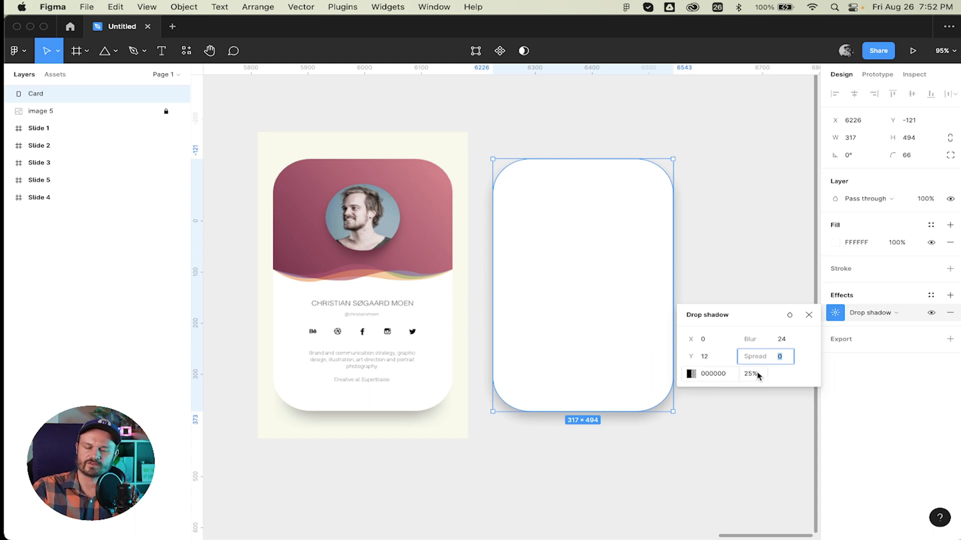
{"action": "left_click", "coordinate": [809, 315]}
{"action": "left_click", "coordinate": [770, 307]}
{"action": "left_click", "coordinate": [648, 276]}
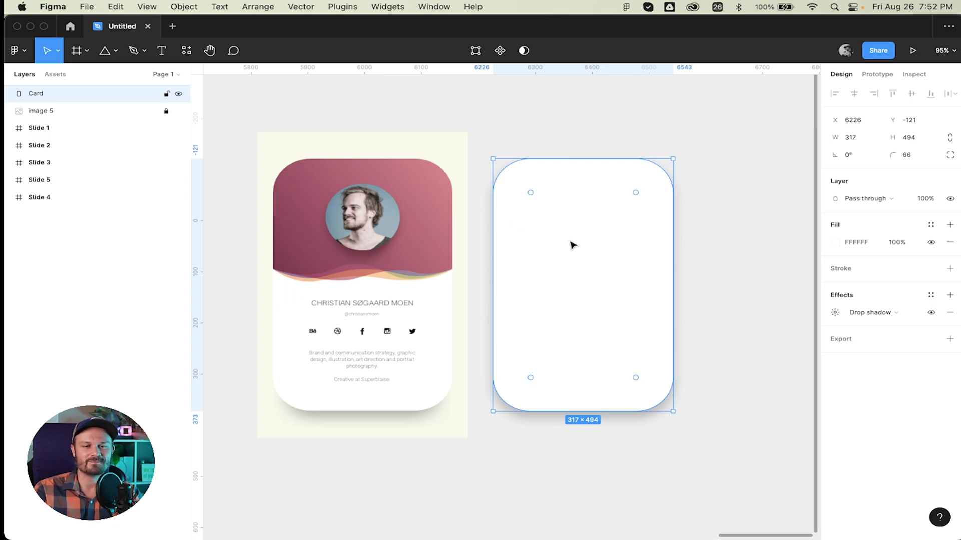
Rename the reference image layer 'image 5' to 'Example'.
{"action": "double_click", "coordinate": [40, 107]}
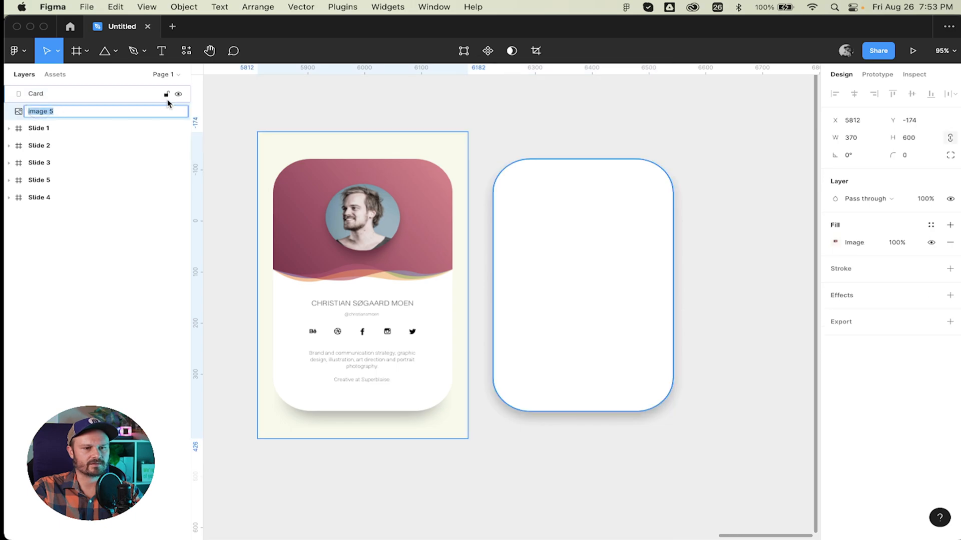
{"action": "type", "text": "Example"}
{"action": "key", "text": "Return"}
Duplicate the white Card in place and name the copy 'Card Mask'.
{"action": "left_click", "coordinate": [672, 179]}
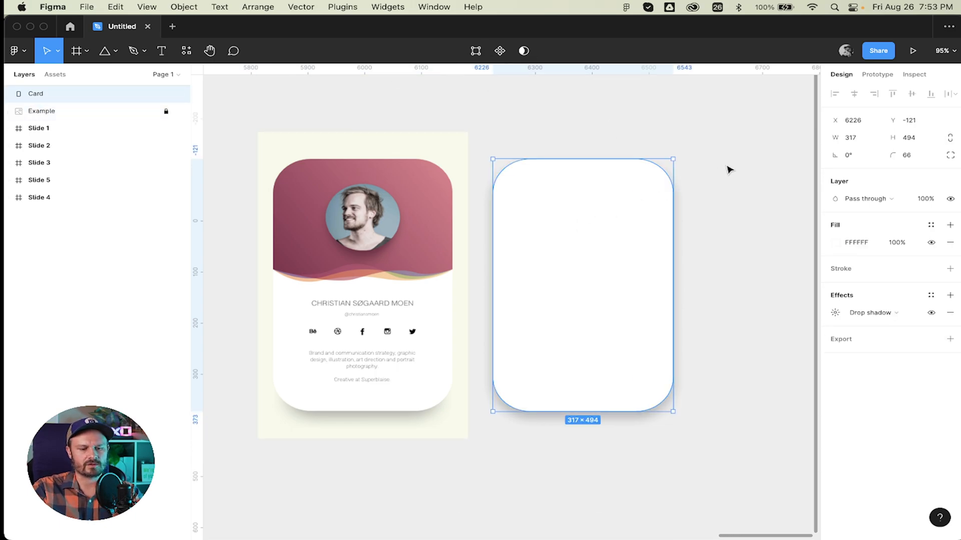
{"action": "key", "text": "super+d"}
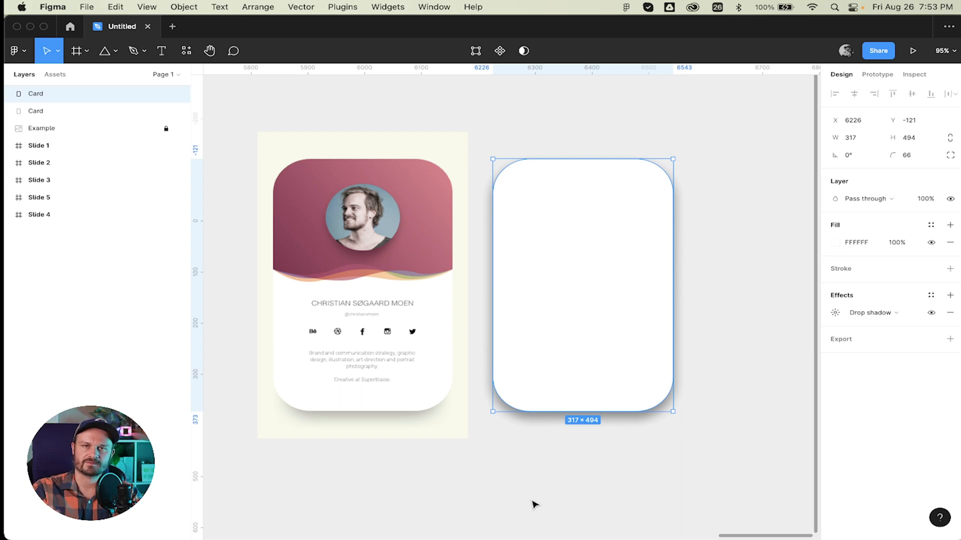
{"action": "double_click", "coordinate": [53, 93]}
{"action": "key", "text": "Right"}
{"action": "type", "text": "Mar"}
{"action": "key", "text": "BackSpace"}
{"action": "type", "text": "sk"}
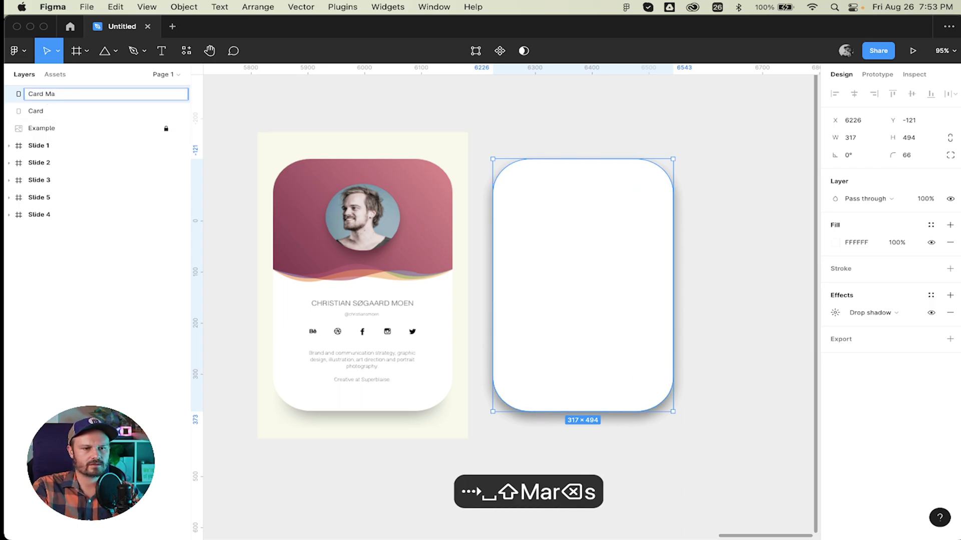
{"action": "key", "text": "Return"}
{"action": "key", "text": "r"}
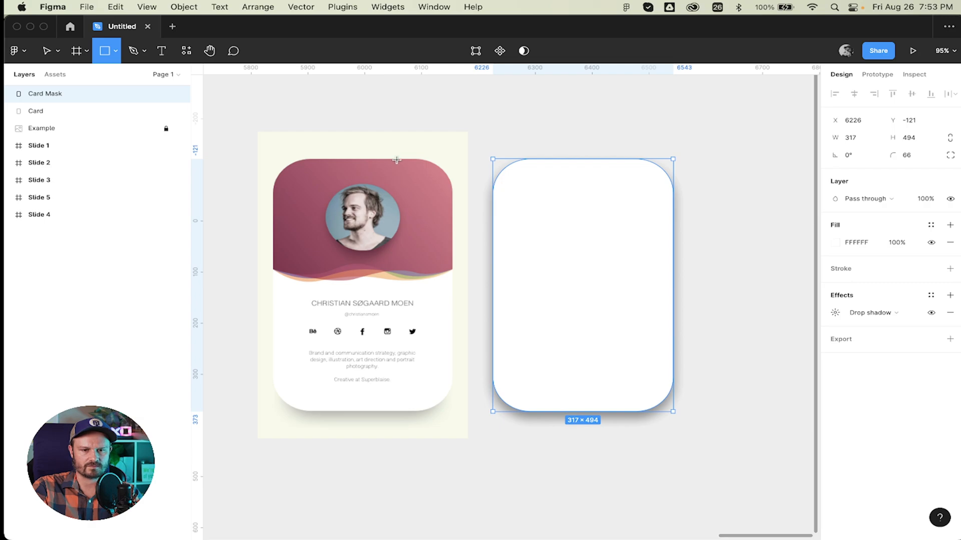
Draw a grey rectangle 317 wide and place it over the white card's top.
{"action": "left_click_drag", "start_coordinate": [414, 159], "coordinate": [308, 286]}
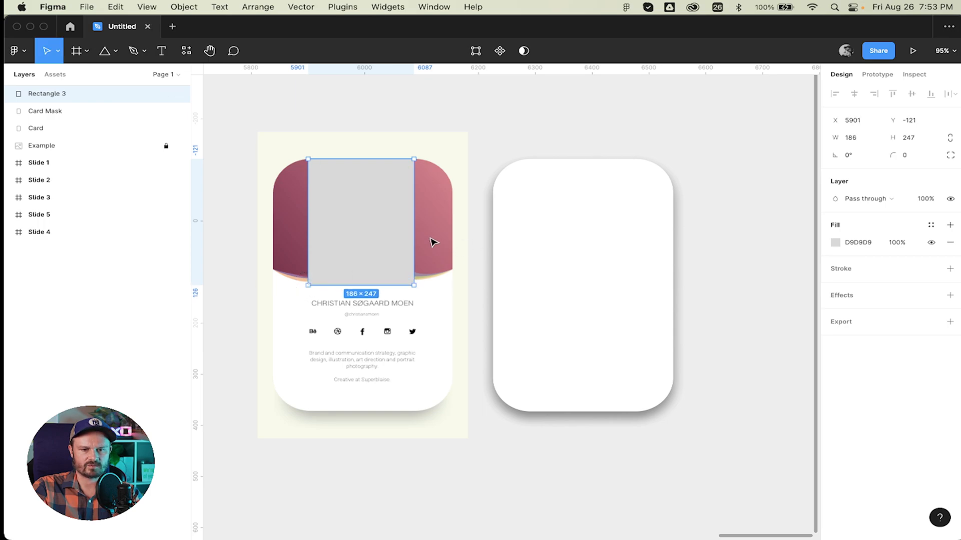
{"action": "left_click", "coordinate": [602, 232]}
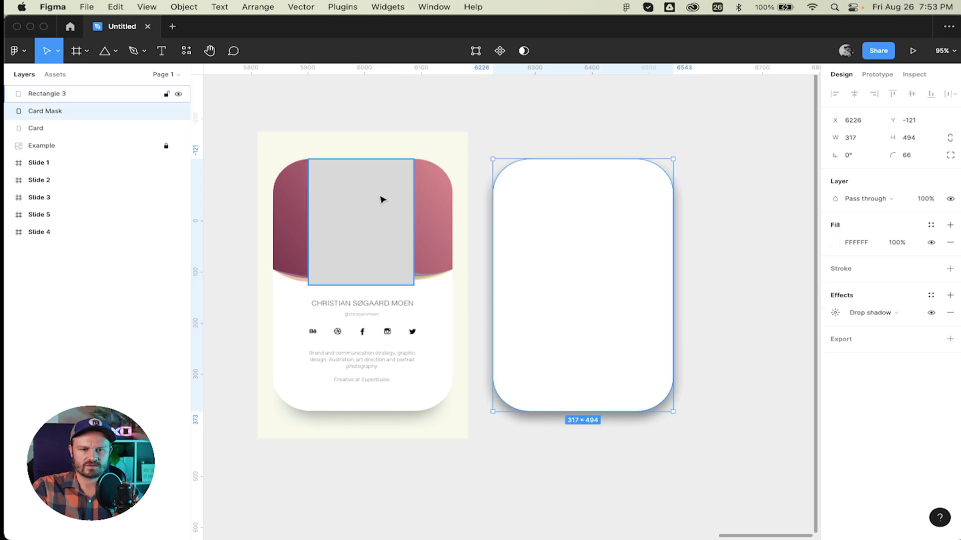
{"action": "left_click", "coordinate": [382, 200]}
{"action": "left_click", "coordinate": [852, 138]}
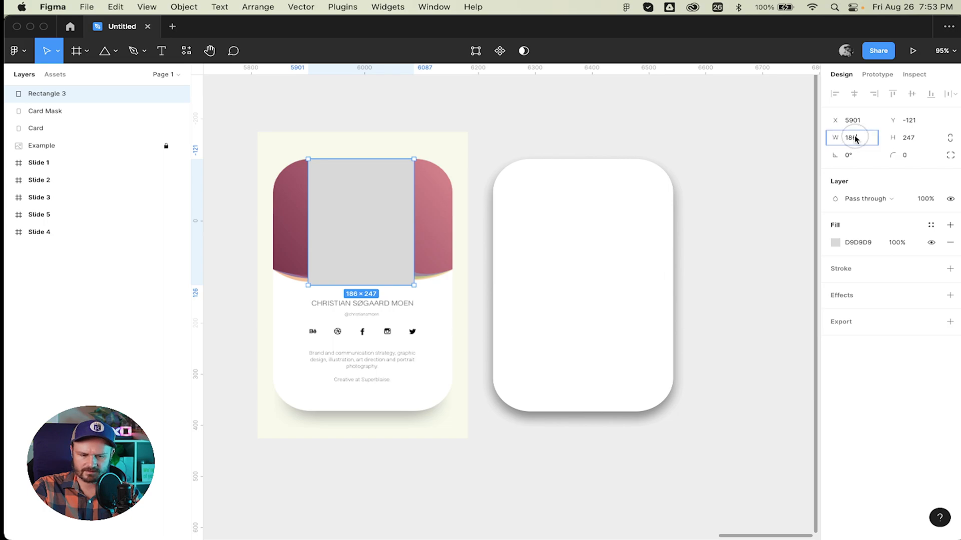
{"action": "type", "text": "317"}
{"action": "key", "text": "Return"}
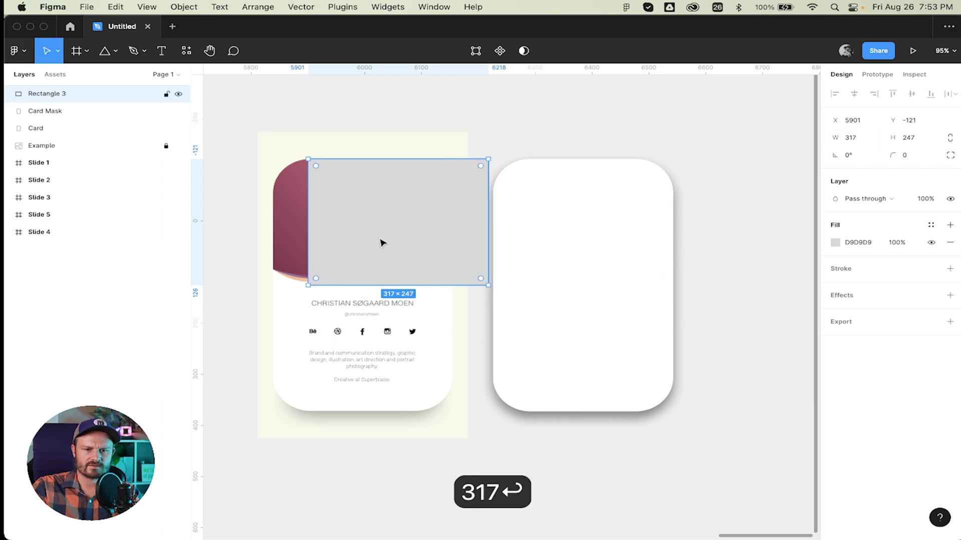
{"action": "left_click_drag", "start_coordinate": [381, 242], "coordinate": [566, 242]}
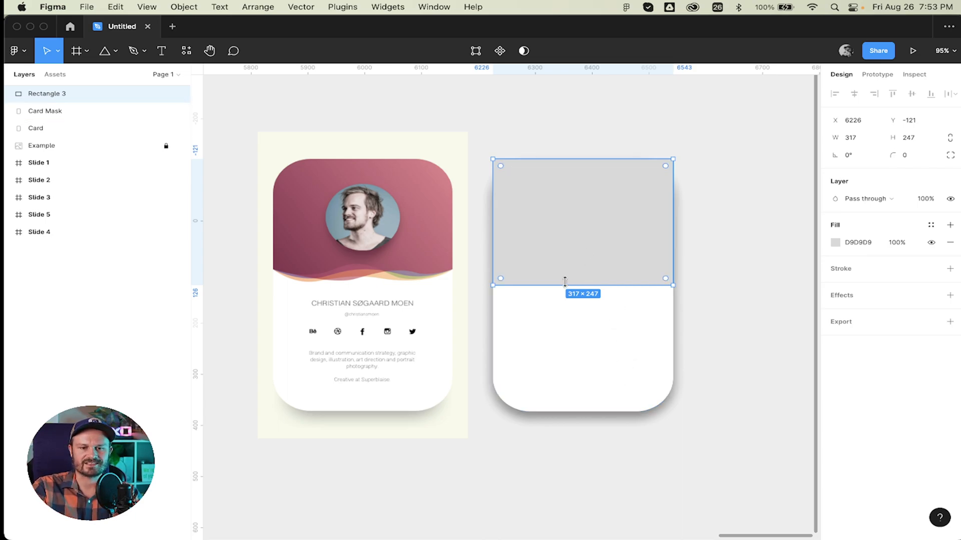
Name the grey rectangle layer 'Red Top Area'.
{"action": "left_click", "coordinate": [571, 323]}
{"action": "left_click", "coordinate": [579, 220], "text": "shift"}
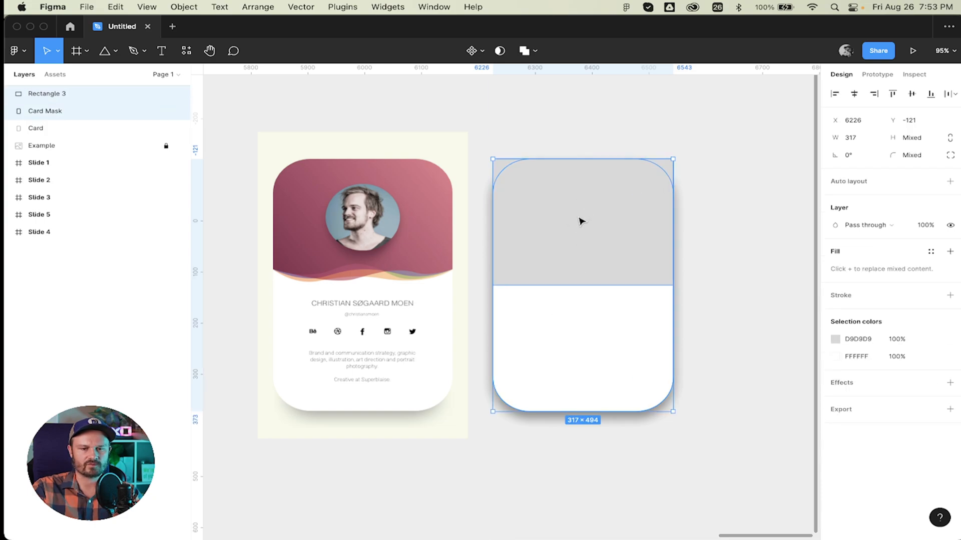
{"action": "double_click", "coordinate": [49, 94]}
{"action": "type", "text": "Red "}
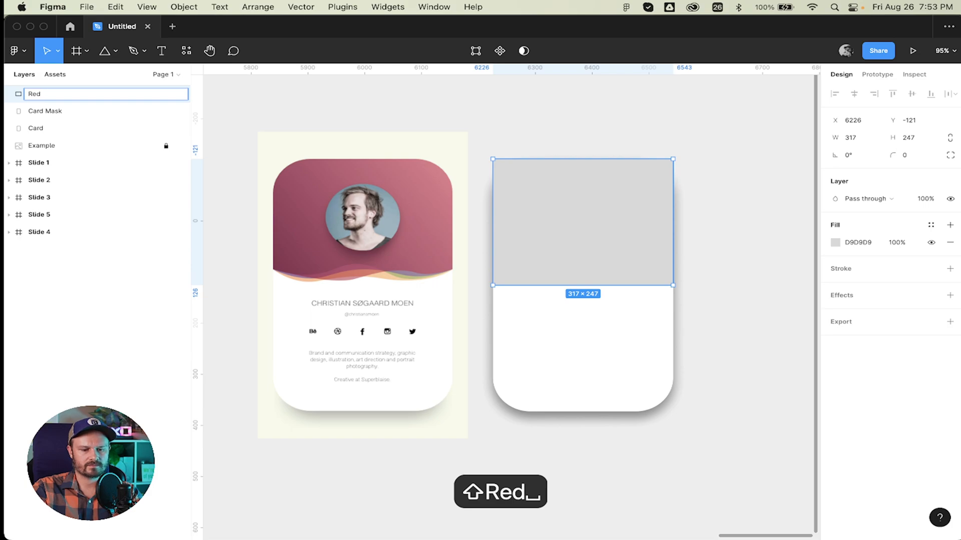
{"action": "type", "text": "Top Area"}
{"action": "key", "text": "Return"}
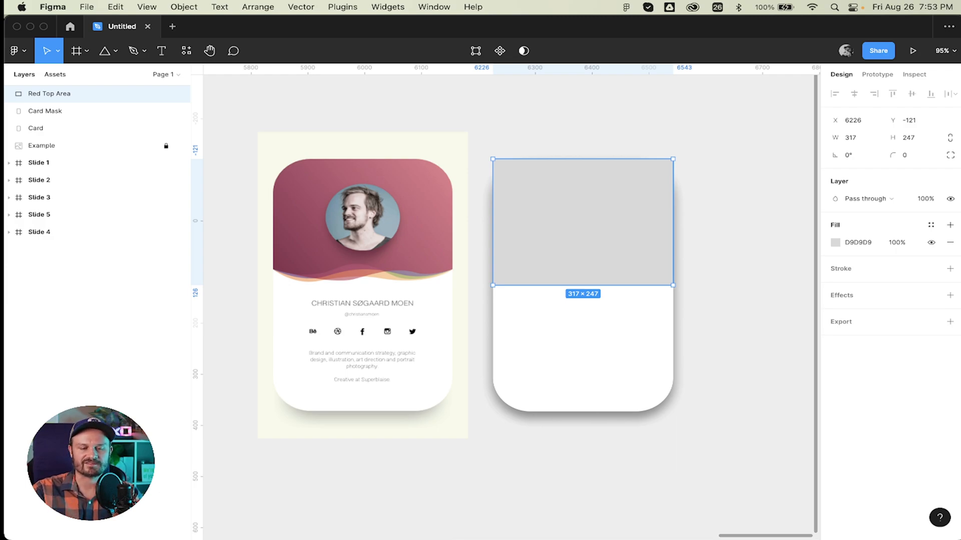
Use Card Mask as a mask over Red Top Area to round the header's corners.
{"action": "left_click", "coordinate": [741, 246]}
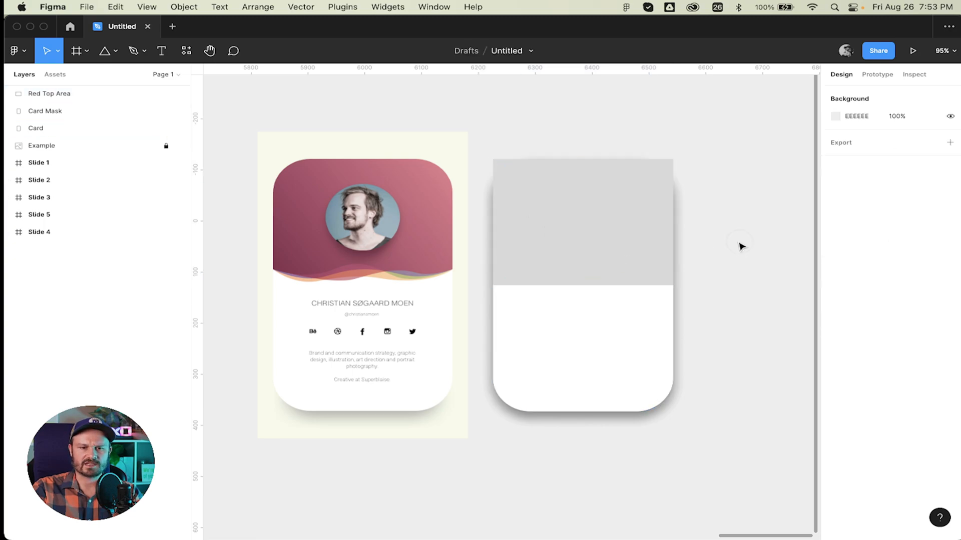
{"action": "left_click", "coordinate": [53, 112]}
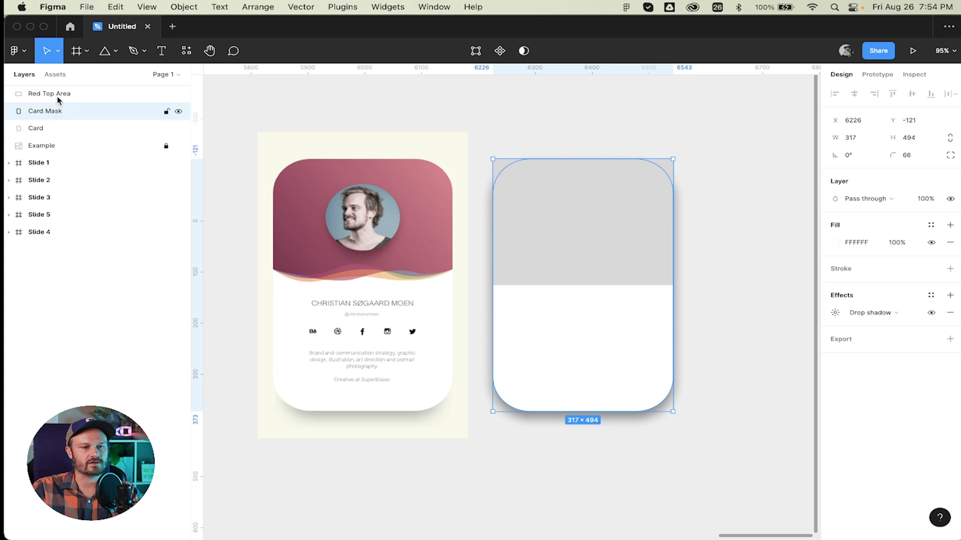
{"action": "left_click", "coordinate": [58, 95], "text": "shift"}
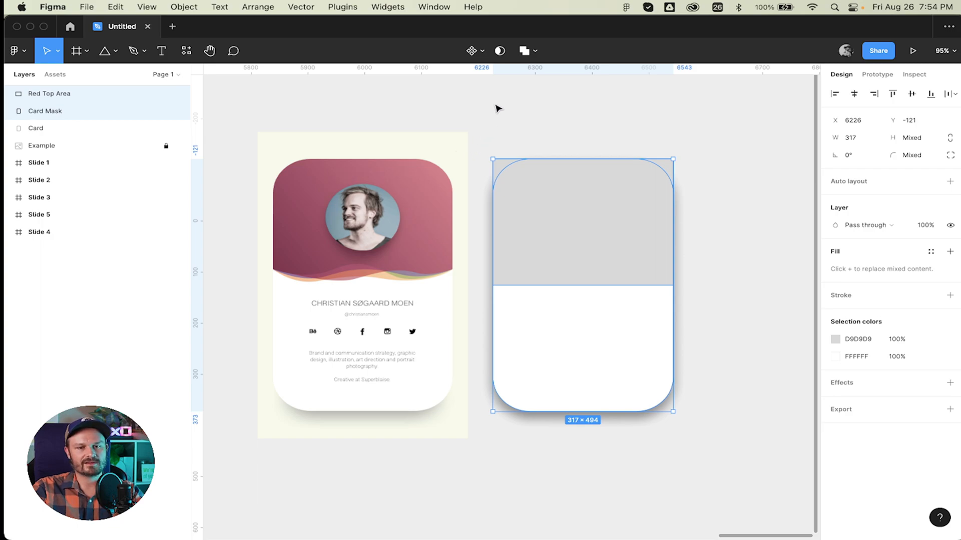
{"action": "left_click", "coordinate": [500, 51]}
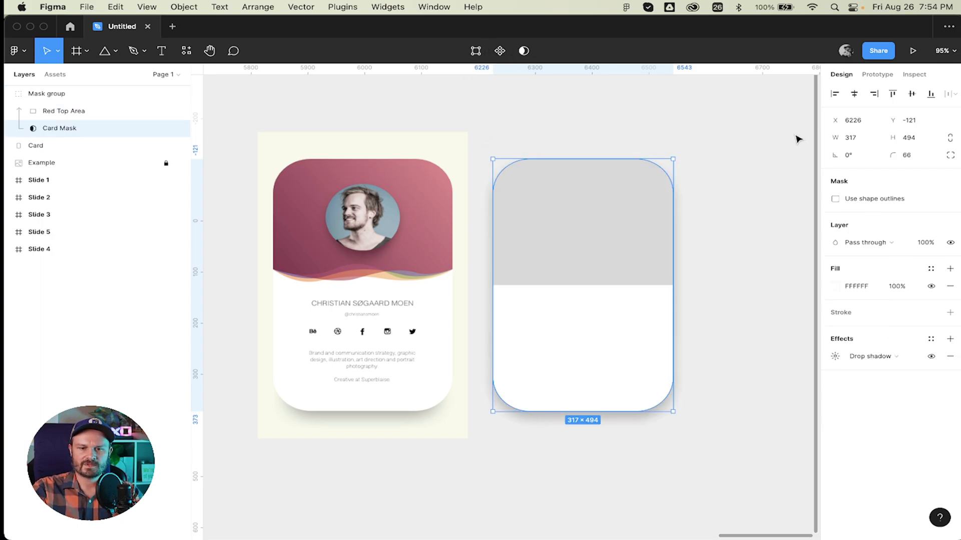
{"action": "left_click", "coordinate": [742, 132]}
{"action": "double_click", "coordinate": [609, 222]}
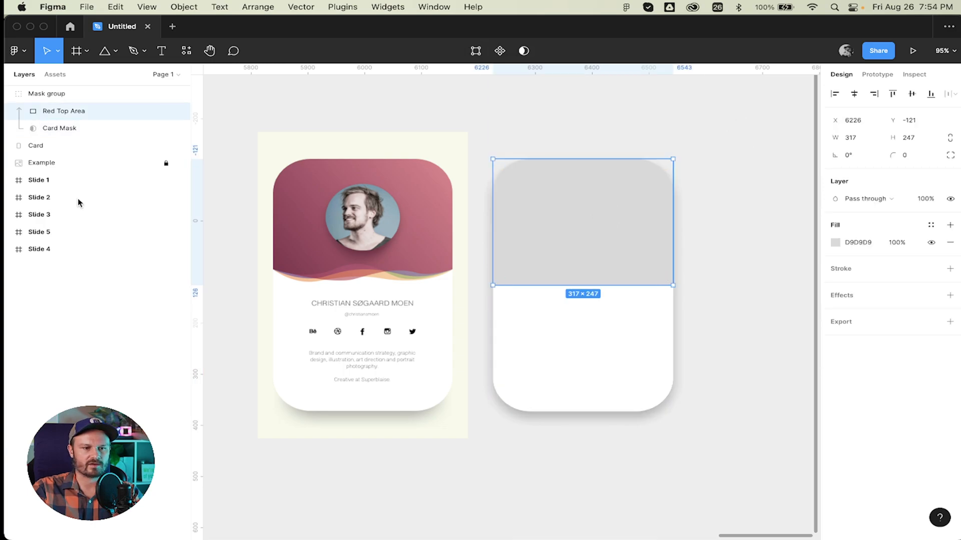
Rename the mask group to 'Top Area'.
{"action": "double_click", "coordinate": [52, 94]}
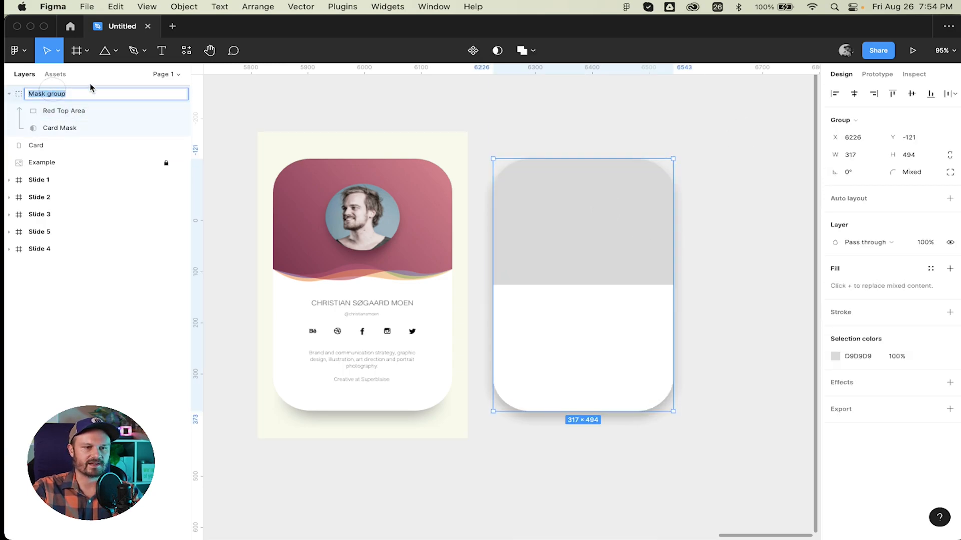
{"action": "type", "text": "TOp Area"}
{"action": "key", "text": "Return"}
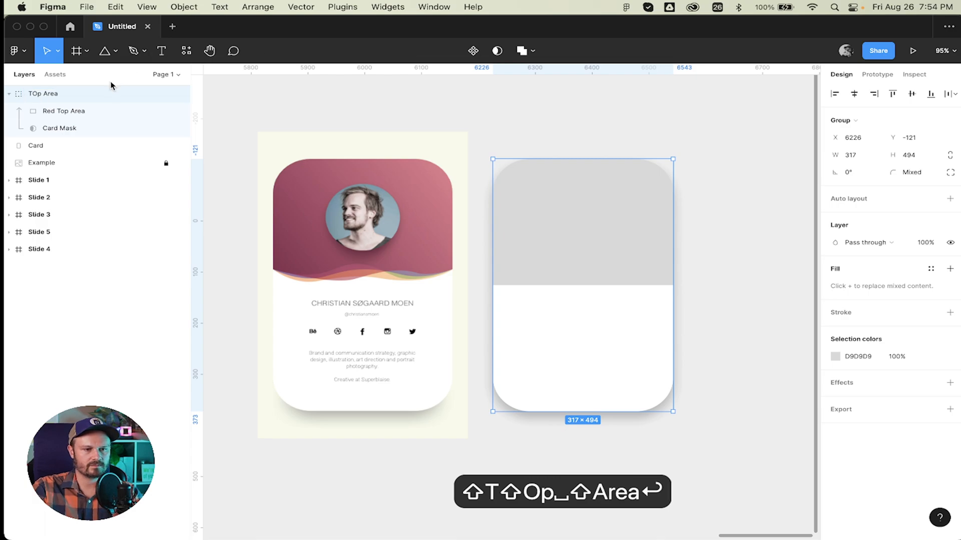
{"action": "double_click", "coordinate": [67, 92]}
{"action": "key", "text": "Left"}
{"action": "key", "text": "Left"}
{"action": "key", "text": "Right"}
{"action": "key", "text": "Right"}
{"action": "key", "text": "BackSpace"}
{"action": "type", "text": "o"}
{"action": "key", "text": "Return"}
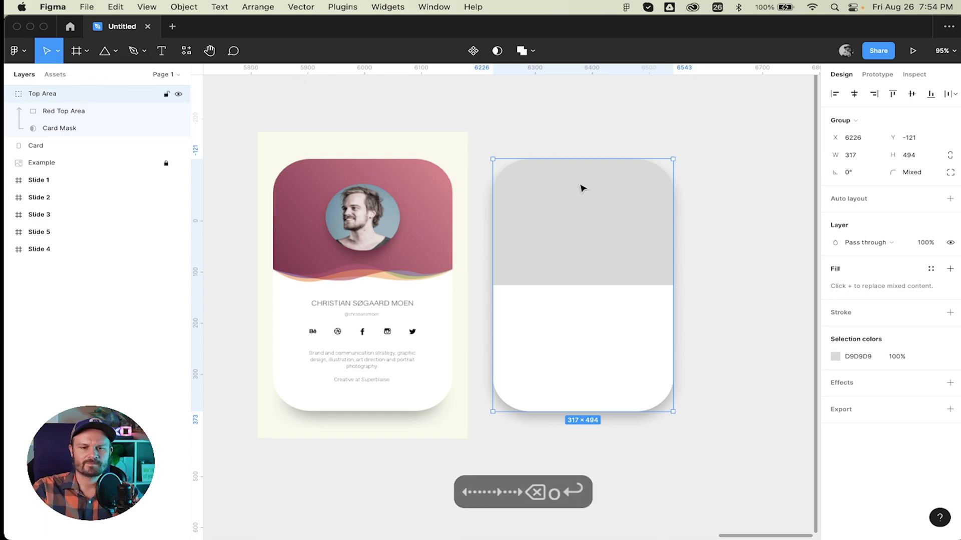
{"action": "double_click", "coordinate": [591, 198]}
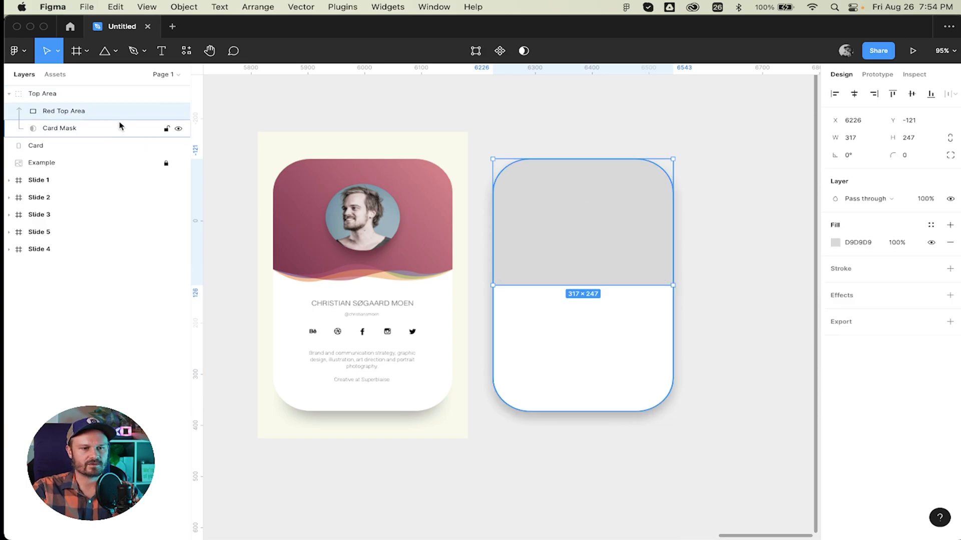
Replace the Red Top Area layer's name with 'Gradient'.
{"action": "left_click", "coordinate": [93, 115]}
{"action": "double_click", "coordinate": [93, 114]}
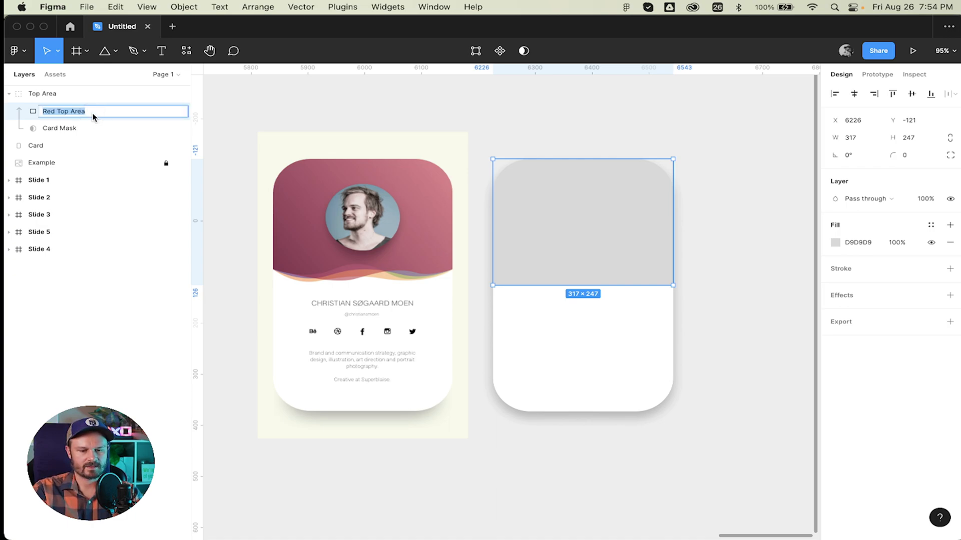
{"action": "type", "text": "Ga"}
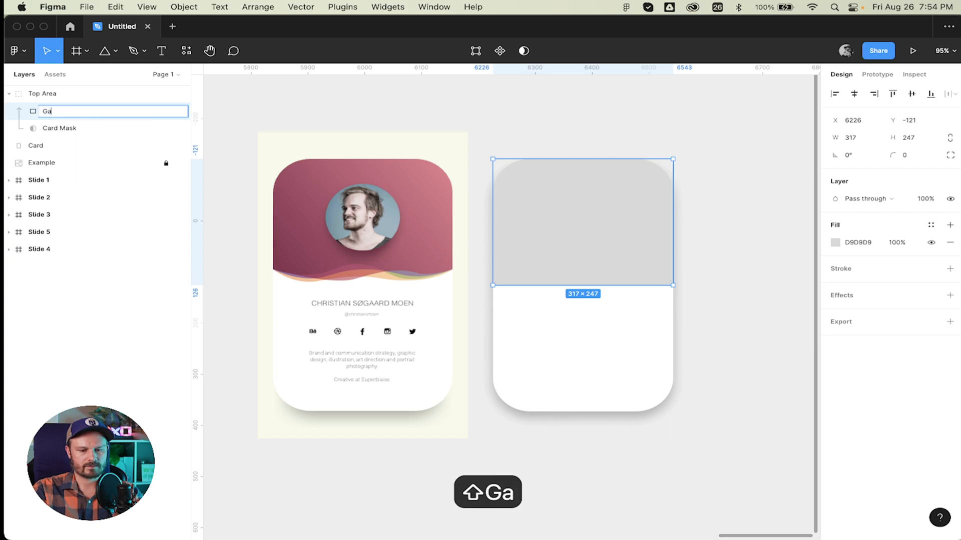
{"action": "key", "text": "BackSpace"}
{"action": "type", "text": "ra"}
{"action": "key", "text": "BackSpace"}
{"action": "key", "text": "BackSpace"}
{"action": "key", "text": "BackSpace"}
{"action": "type", "text": "Top"}
{"action": "key", "text": "BackSpace"}
{"action": "key", "text": "BackSpace"}
{"action": "key", "text": "BackSpace"}
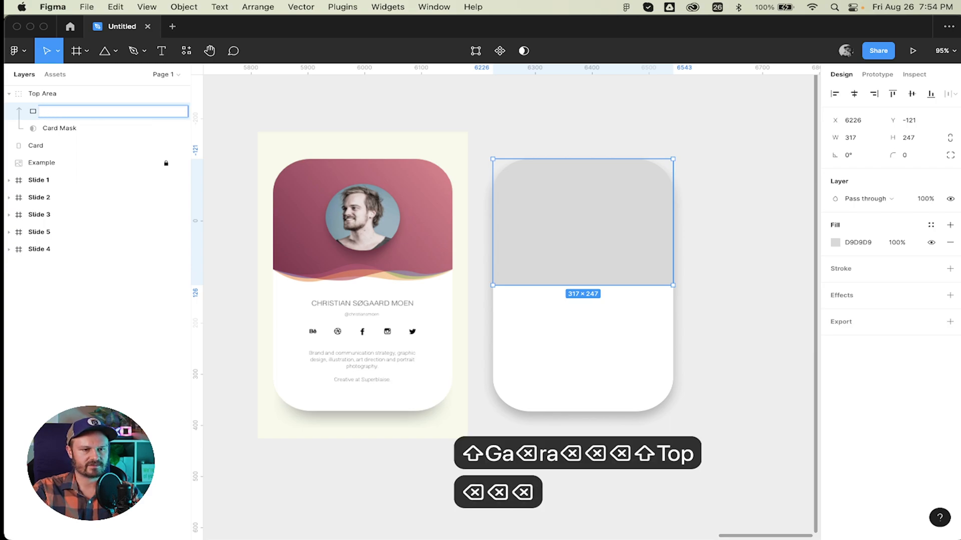
{"action": "type", "text": "Gradient"}
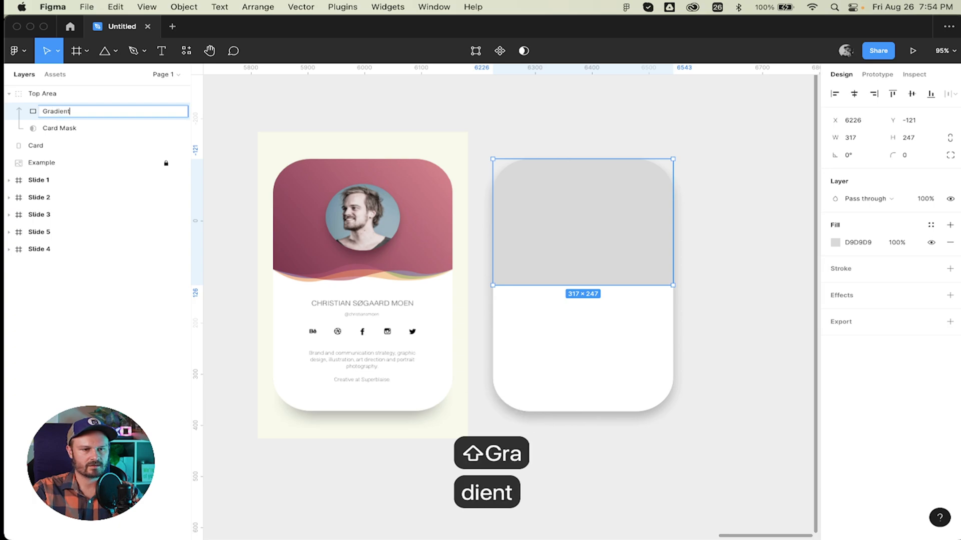
{"action": "key", "text": "Return"}
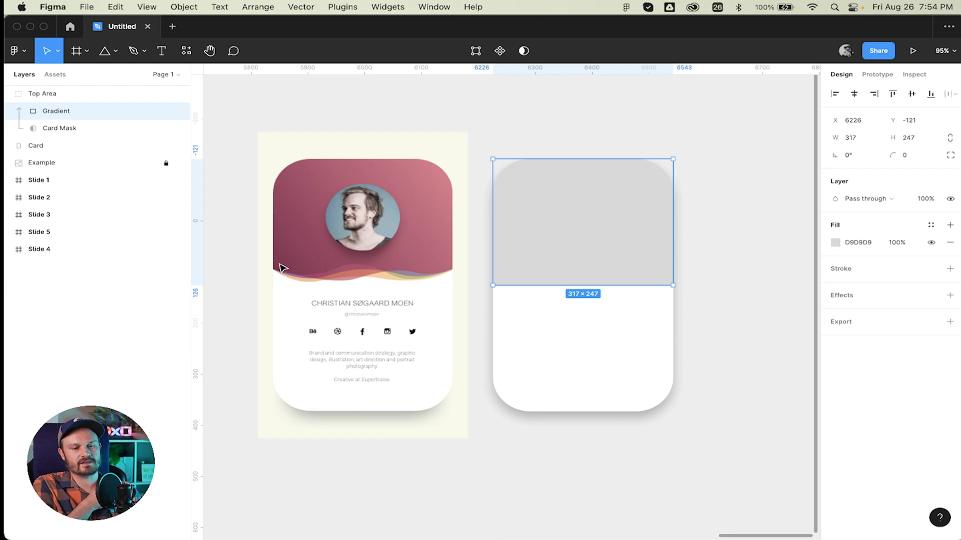
Switch the rectangle's fill to Linear and stretch the gradient from left edge to right edge.
{"action": "left_click", "coordinate": [835, 243]}
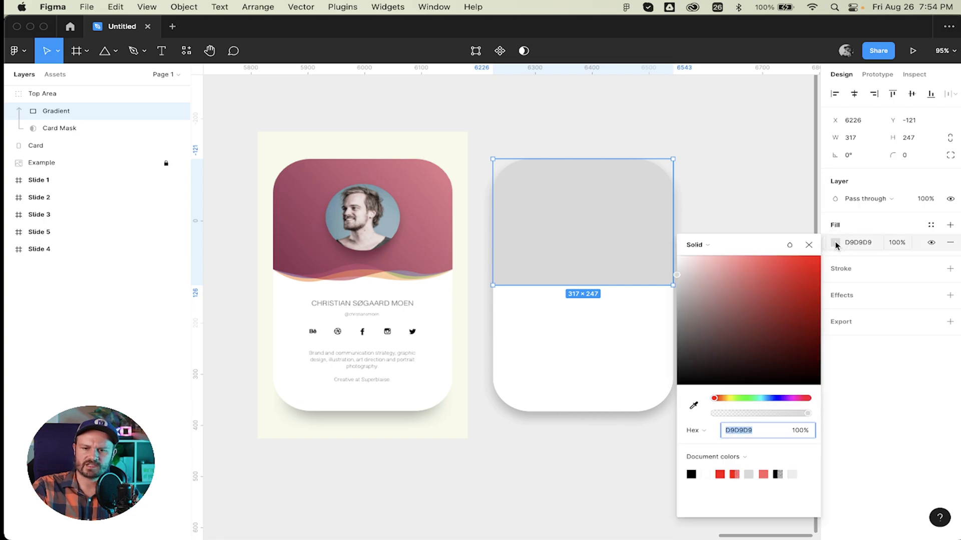
{"action": "left_click", "coordinate": [710, 245]}
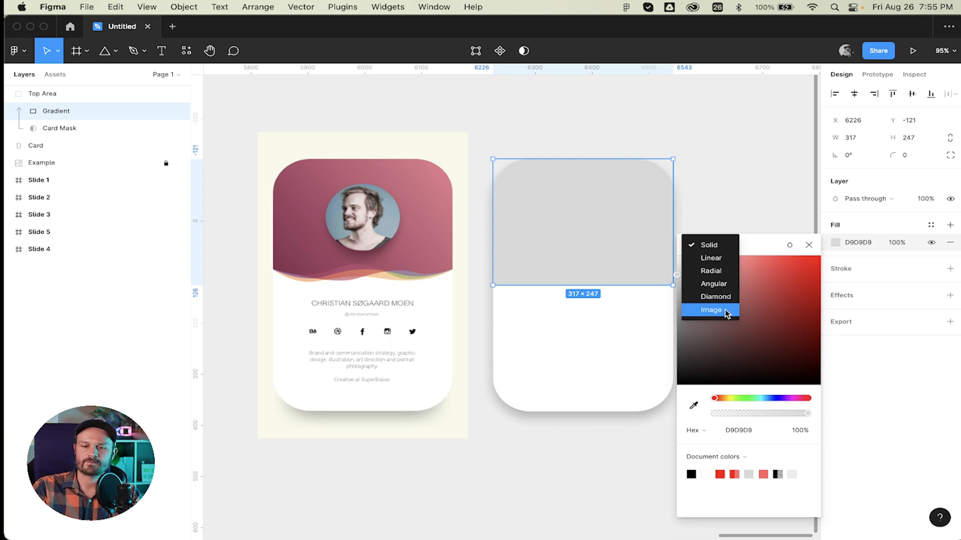
{"action": "left_click", "coordinate": [725, 259]}
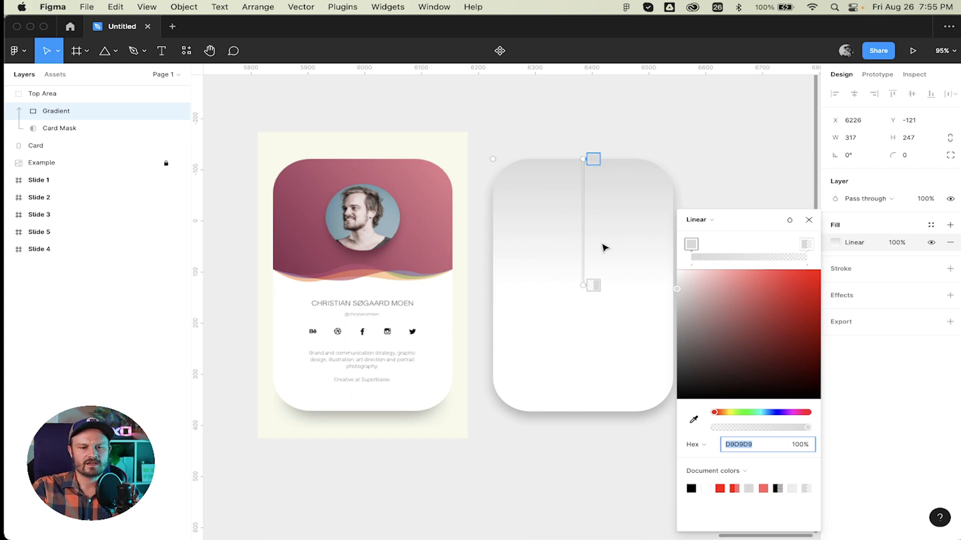
{"action": "left_click", "coordinate": [590, 159]}
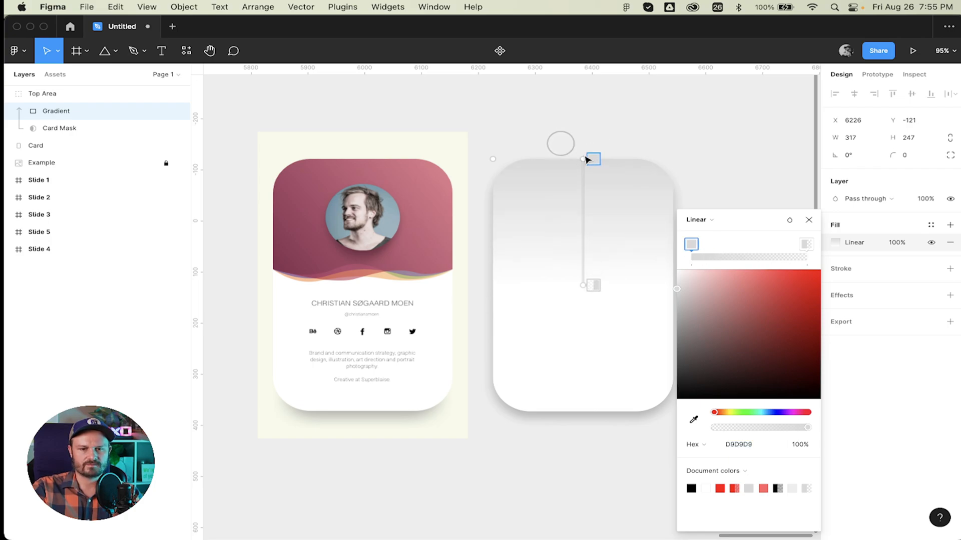
{"action": "left_click_drag", "start_coordinate": [583, 161], "coordinate": [493, 268]}
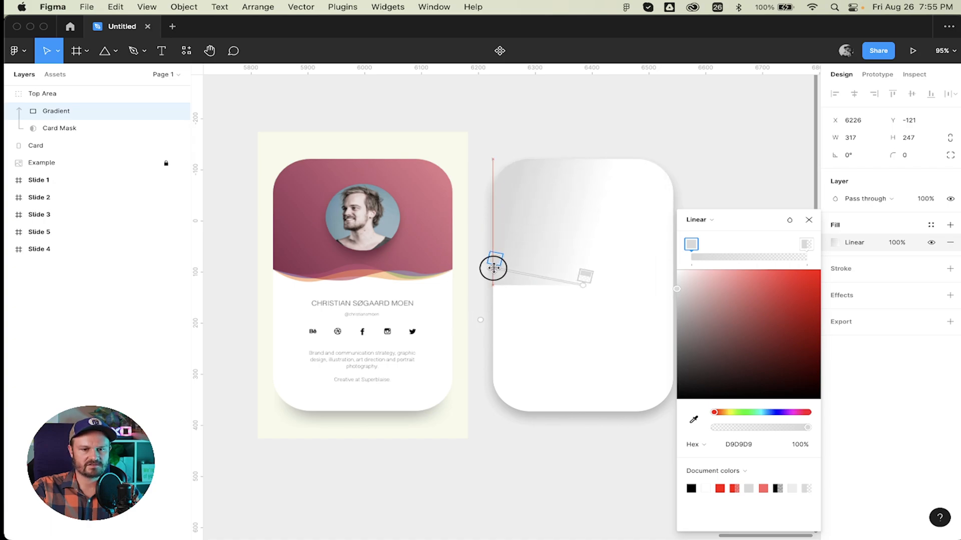
{"action": "left_click_drag", "start_coordinate": [583, 285], "coordinate": [647, 256]}
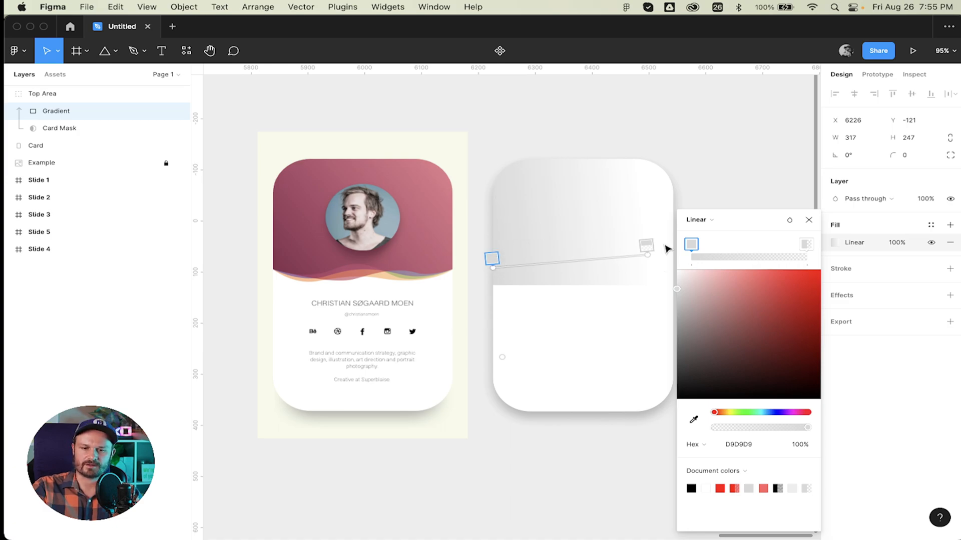
{"action": "left_click_drag", "start_coordinate": [646, 254], "coordinate": [670, 242]}
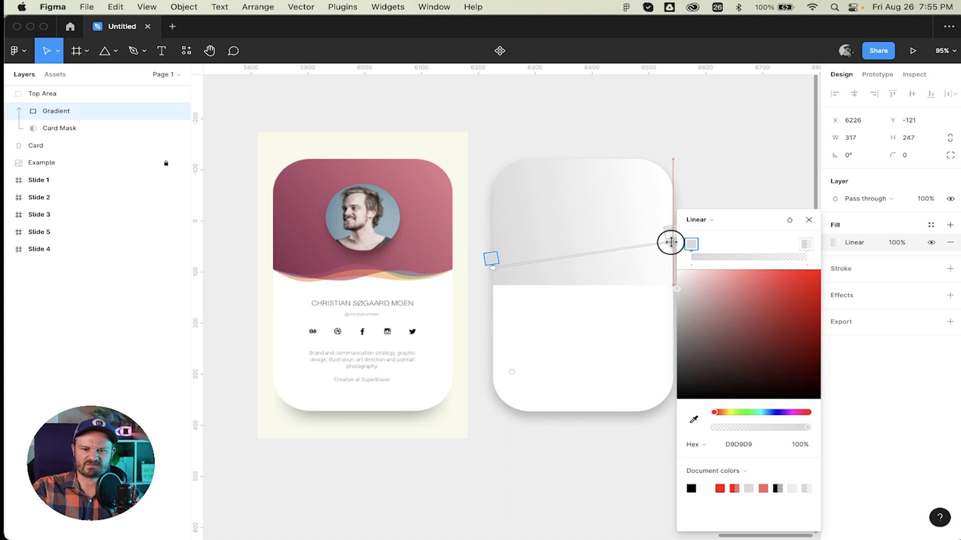
{"action": "left_click_drag", "start_coordinate": [671, 242], "coordinate": [672, 241]}
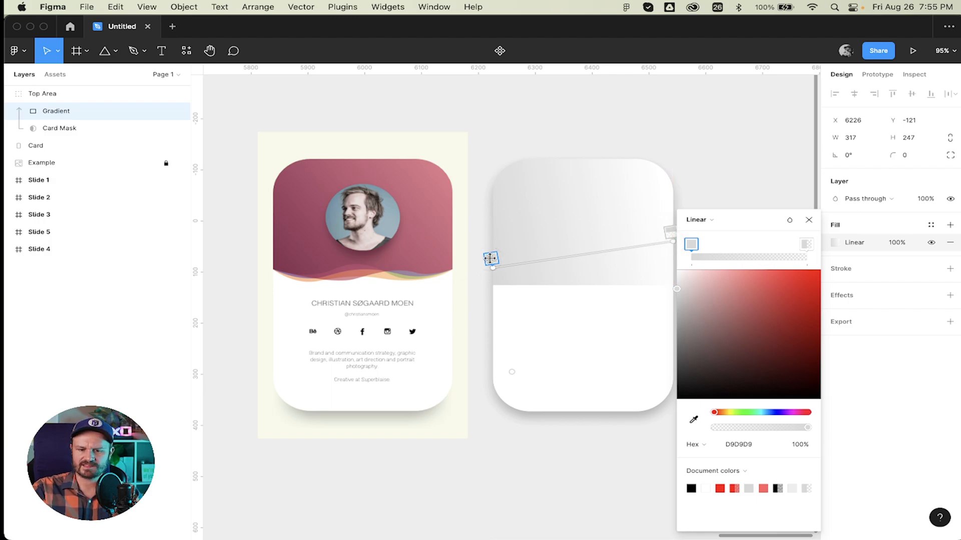
Eyedrop the example card's maroon for the start stop and pink for the end stop.
{"action": "key", "text": "i"}
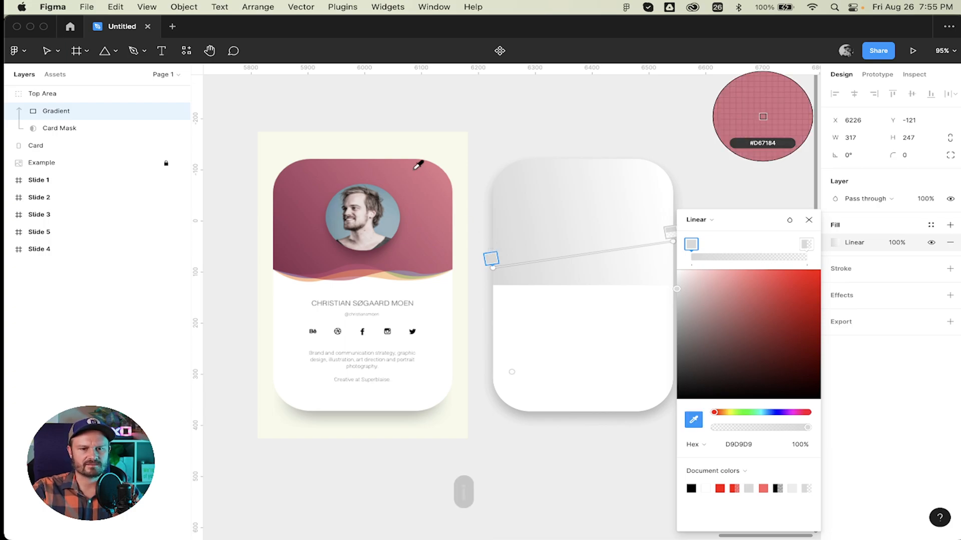
{"action": "left_click", "coordinate": [280, 261]}
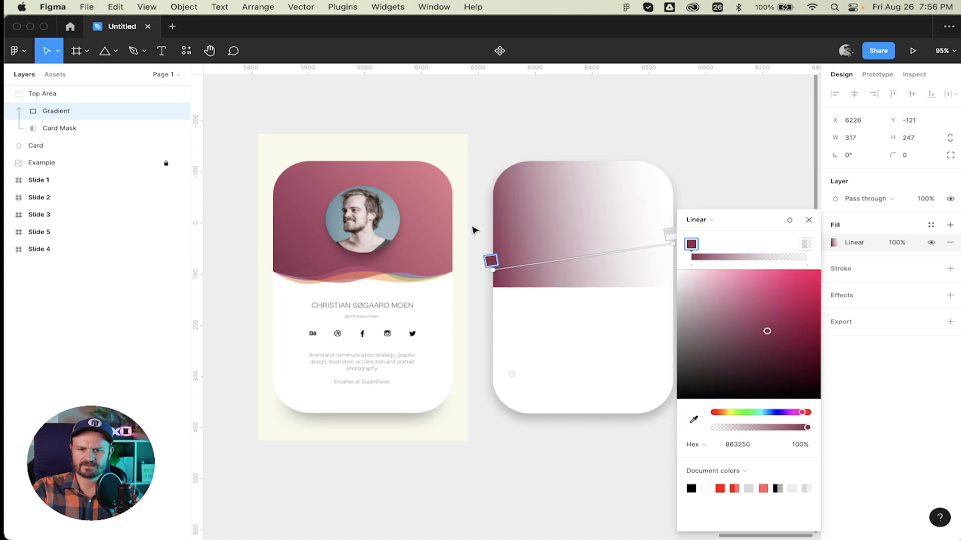
{"action": "left_click", "coordinate": [671, 232]}
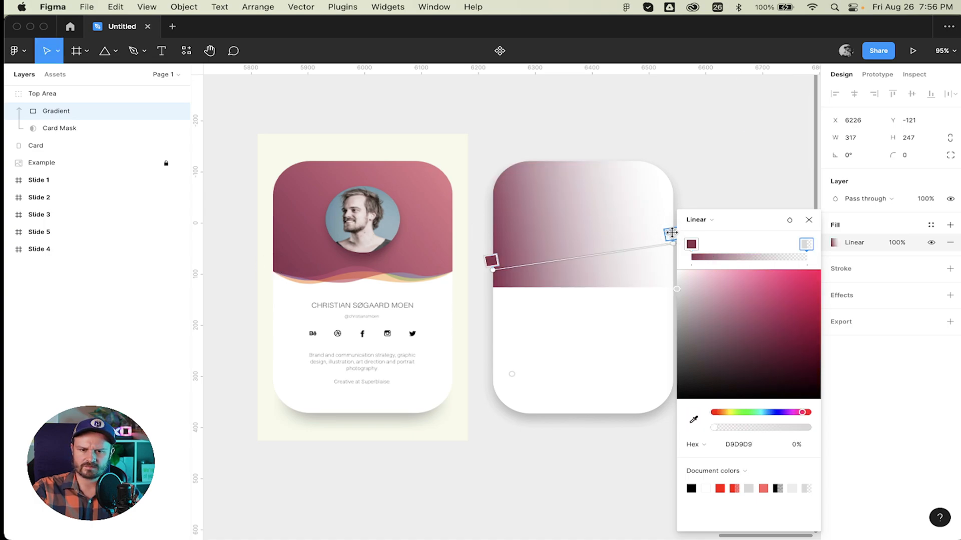
{"action": "key", "text": "i"}
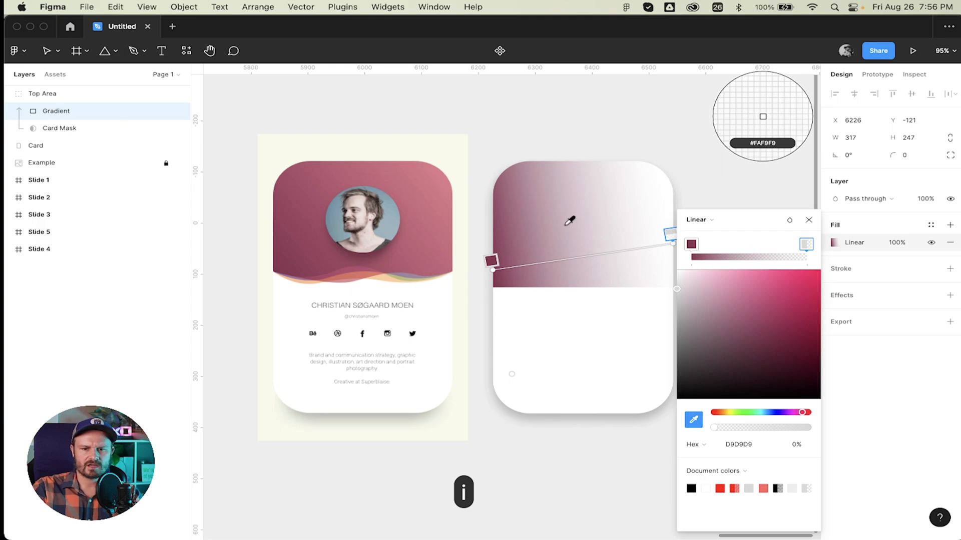
{"action": "left_click", "coordinate": [453, 179]}
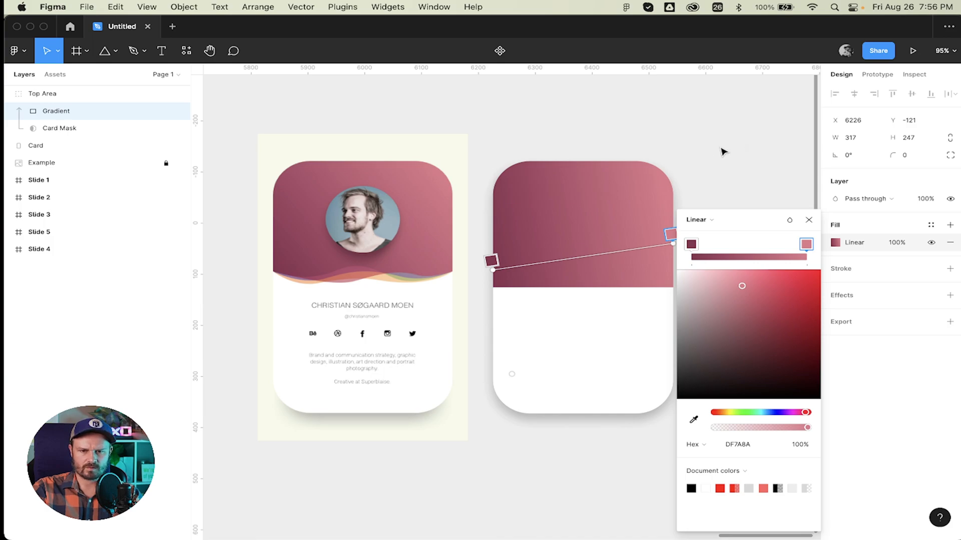
{"action": "key", "text": "Return"}
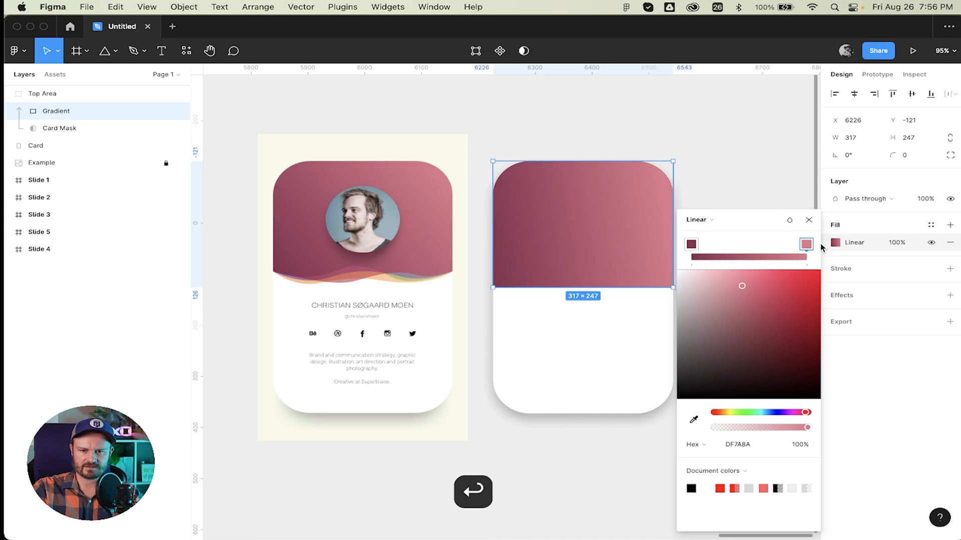
{"action": "left_click", "coordinate": [809, 220]}
{"action": "left_click", "coordinate": [754, 222]}
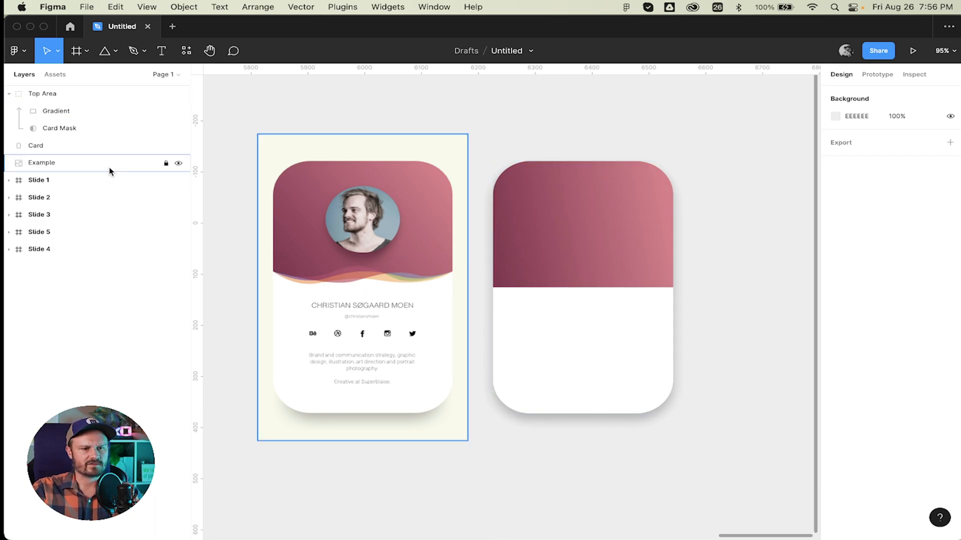
Select the Gradient layer in the Layers panel.
{"action": "left_click", "coordinate": [90, 114]}
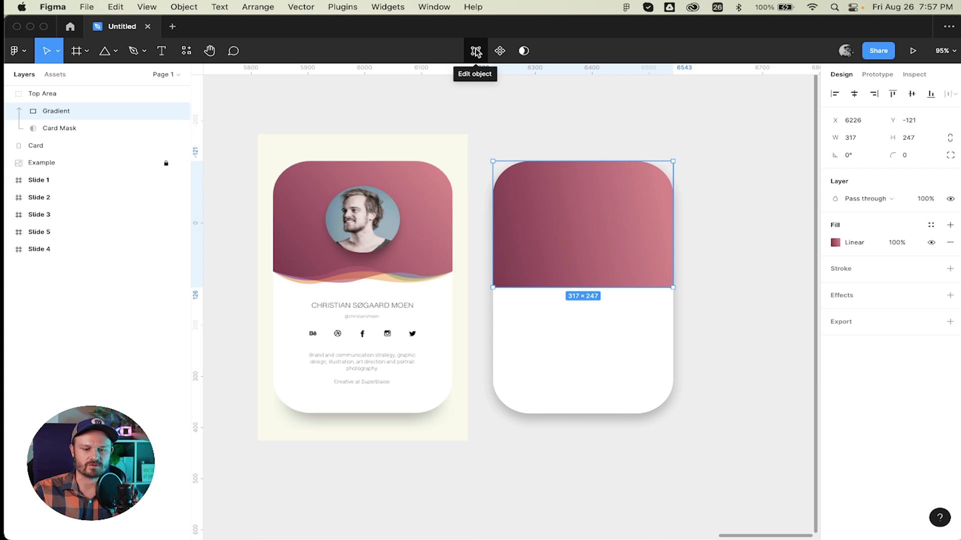
Add a new point at the middle of the Gradient rectangle's bottom edge (X 6384.5, Y 126).
{"action": "left_click", "coordinate": [476, 50]}
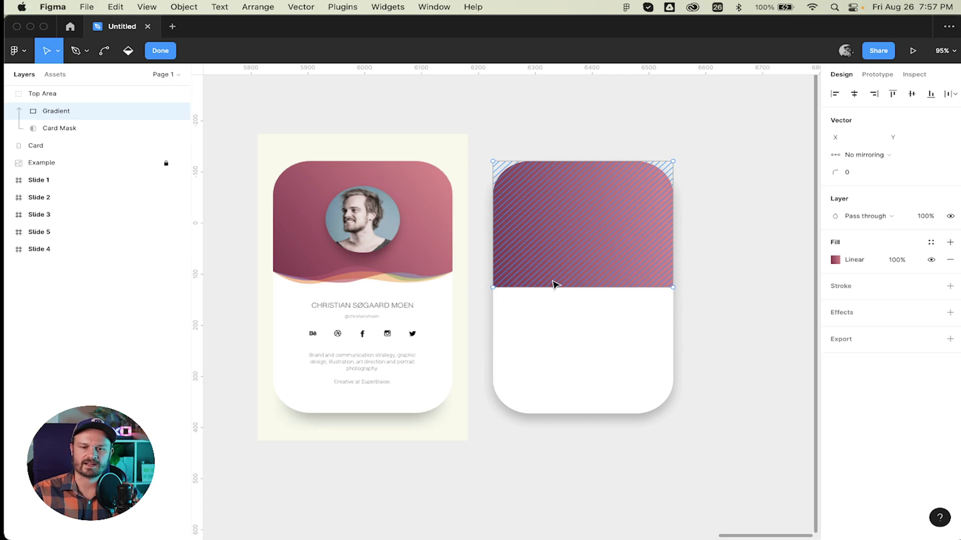
{"action": "left_click", "coordinate": [73, 51]}
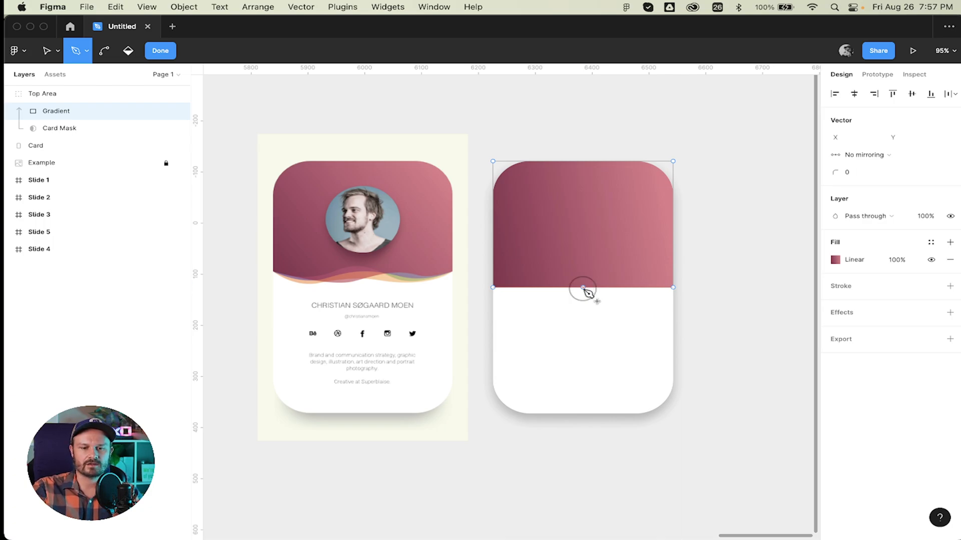
{"action": "left_click", "coordinate": [583, 288]}
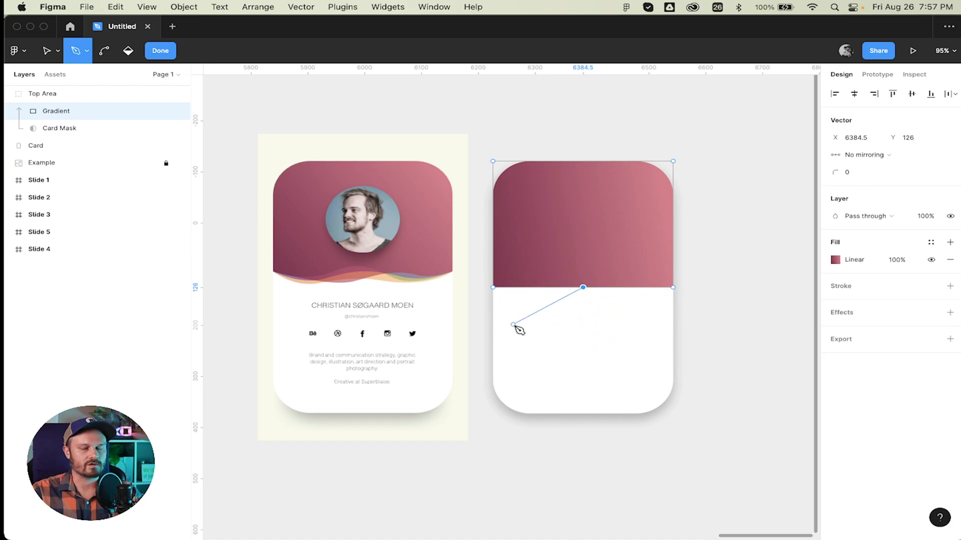
{"action": "key", "text": "super+z"}
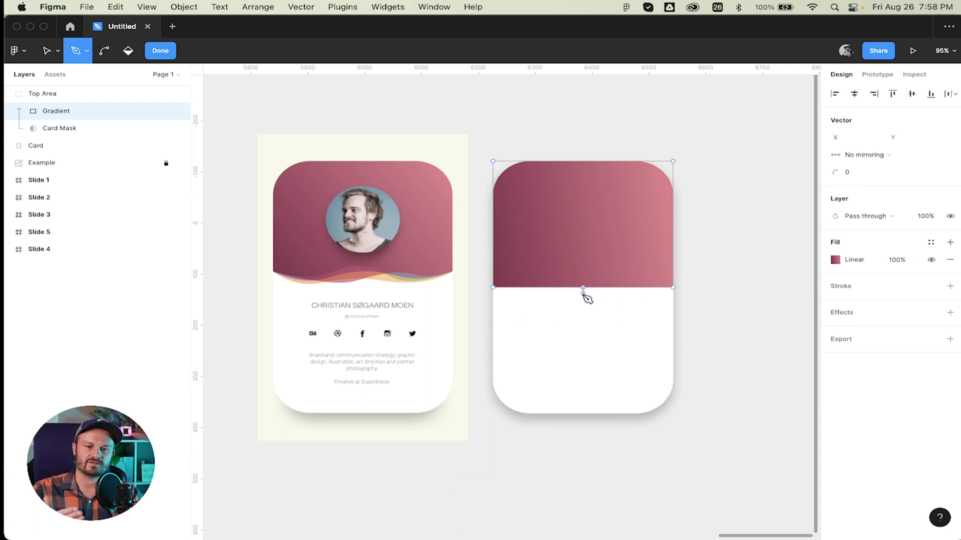
{"action": "key", "text": "v"}
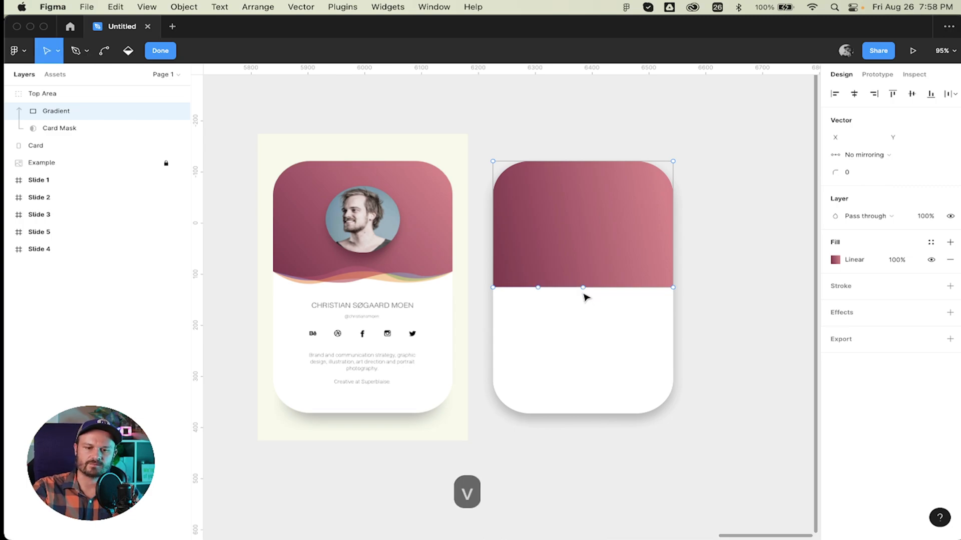
Pull the new bottom-middle point of the Gradient slightly downward.
{"action": "left_click", "coordinate": [583, 288]}
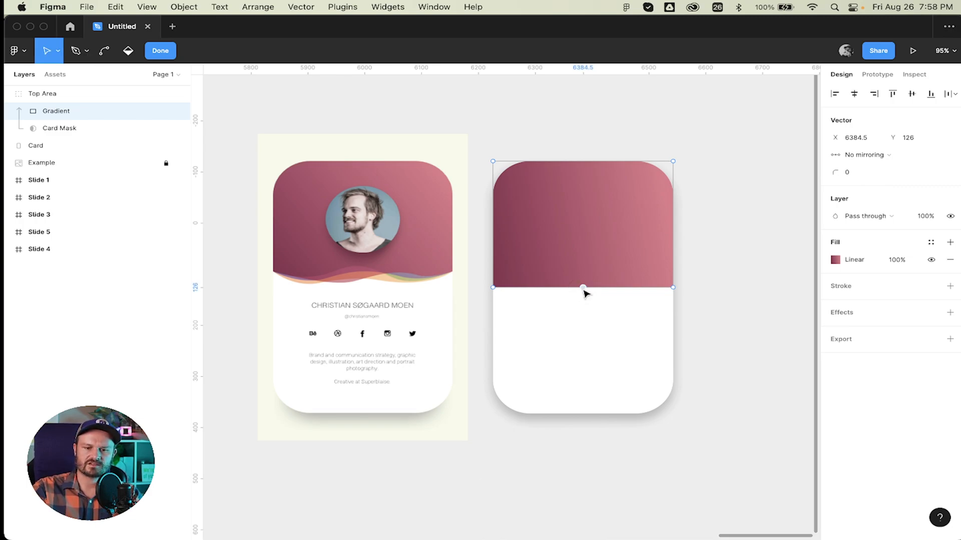
{"action": "mouse_move", "coordinate": [583, 289]}
{"action": "left_mouse_down"}
{"action": "mouse_move", "coordinate": [585, 306]}
{"action": "mouse_move", "coordinate": [581, 292]}
{"action": "mouse_move", "coordinate": [594, 303]}
{"action": "mouse_move", "coordinate": [582, 306]}
{"action": "mouse_move", "coordinate": [584, 378]}
{"action": "mouse_move", "coordinate": [599, 310]}
{"action": "mouse_move", "coordinate": [591, 294]}
{"action": "mouse_move", "coordinate": [581, 324]}
{"action": "mouse_move", "coordinate": [586, 297]}
{"action": "left_mouse_up"}
{"action": "left_click", "coordinate": [587, 279]}
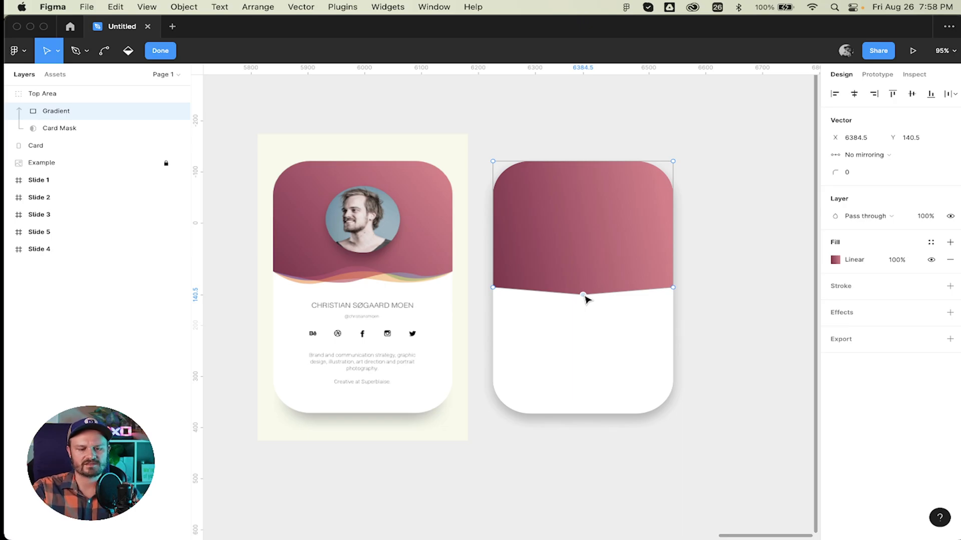
{"action": "scroll", "coordinate": [586, 299], "scroll_direction": "up", "scroll_amount": 1}
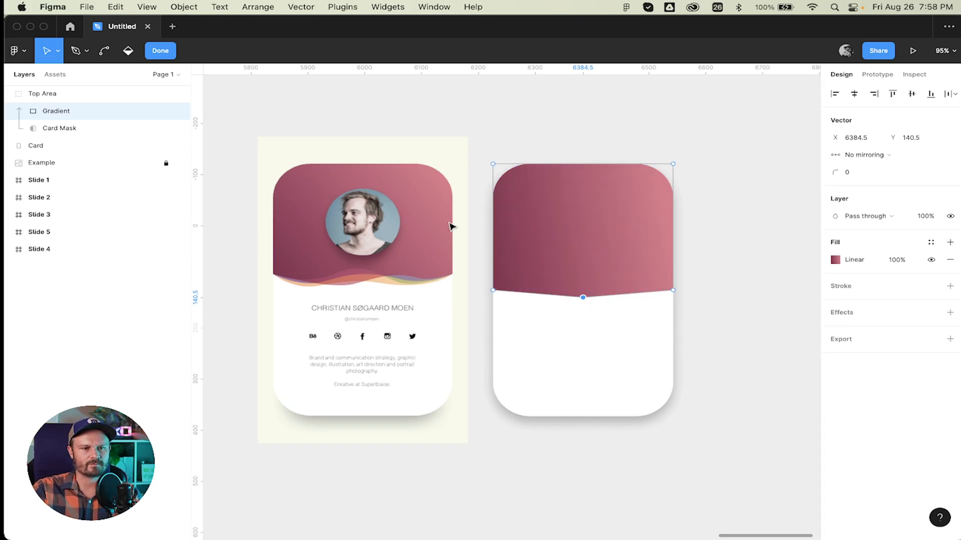
Bend the bottom-middle point into a wide smooth curve, dropping it to Y 140.5, then exit path editing.
{"action": "left_click", "coordinate": [583, 298]}
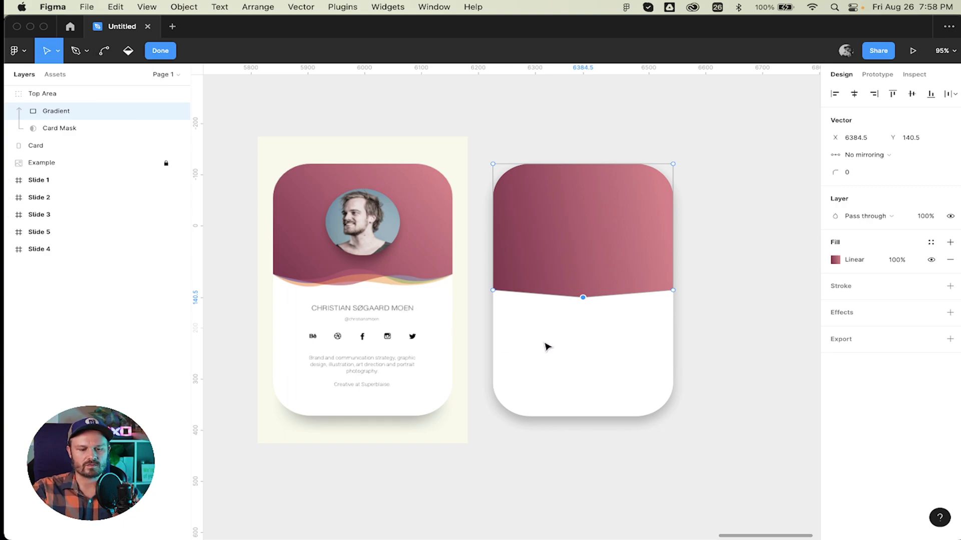
{"action": "key", "text": "super"}
{"action": "left_click_drag", "start_coordinate": [585, 301], "coordinate": [586, 303]}
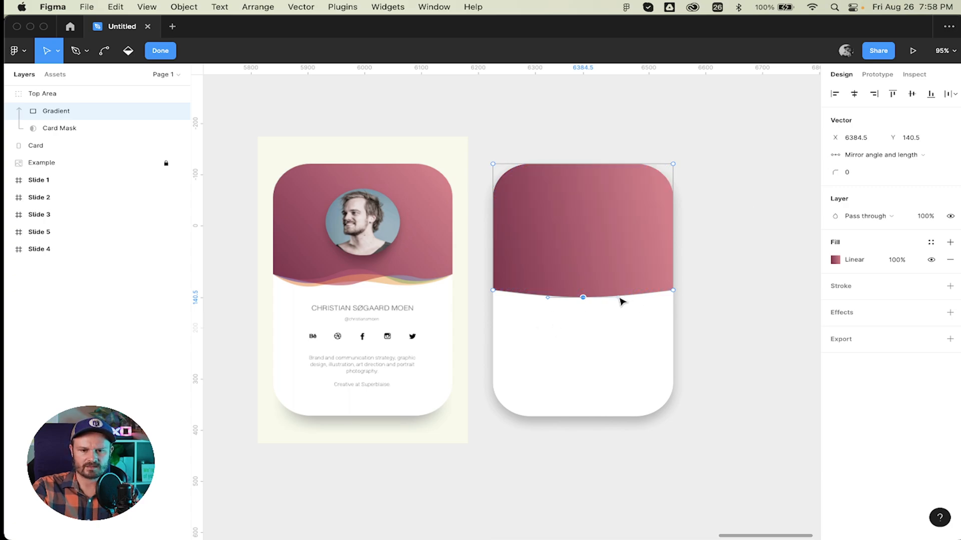
{"action": "left_click_drag", "start_coordinate": [622, 301], "coordinate": [649, 303]}
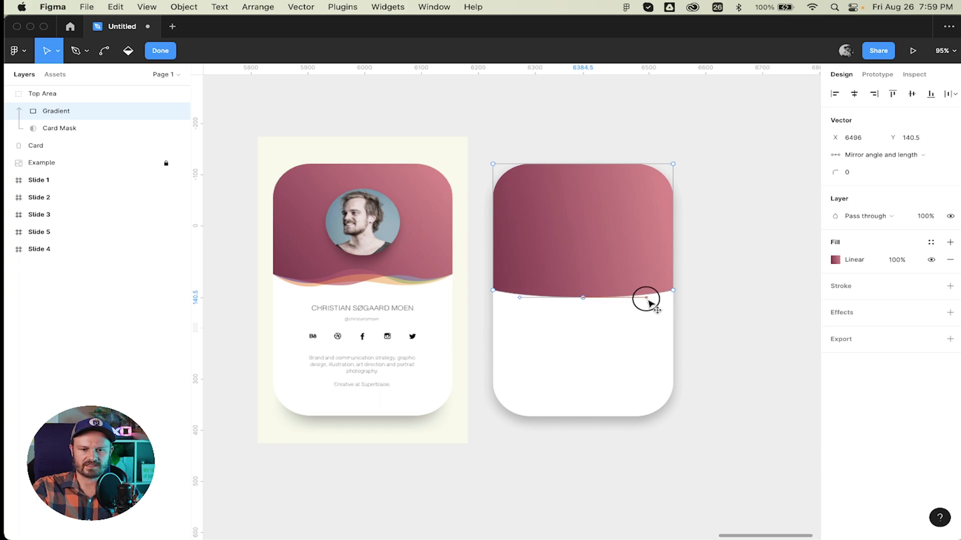
{"action": "left_click", "coordinate": [742, 279]}
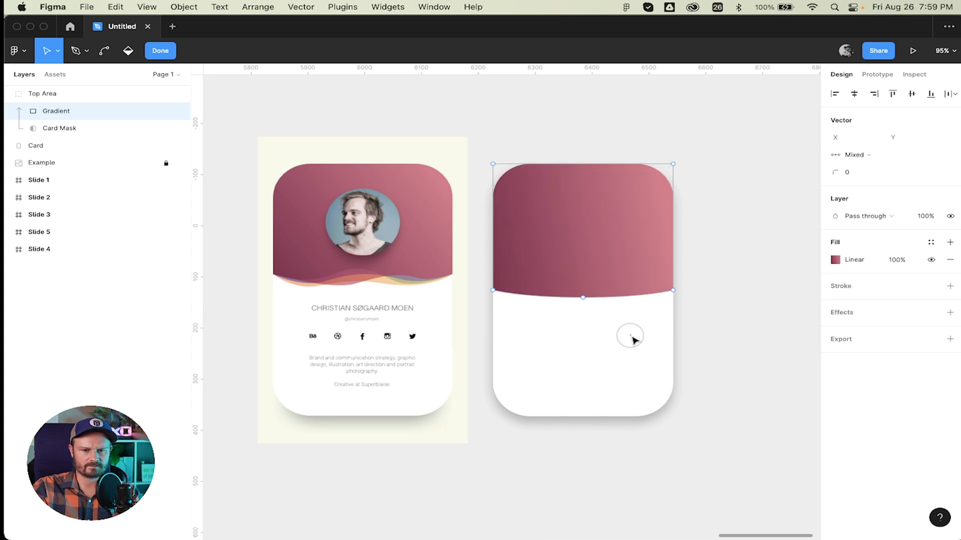
{"action": "key", "text": "Escape"}
{"action": "key", "text": "Escape"}
{"action": "left_click", "coordinate": [568, 277]}
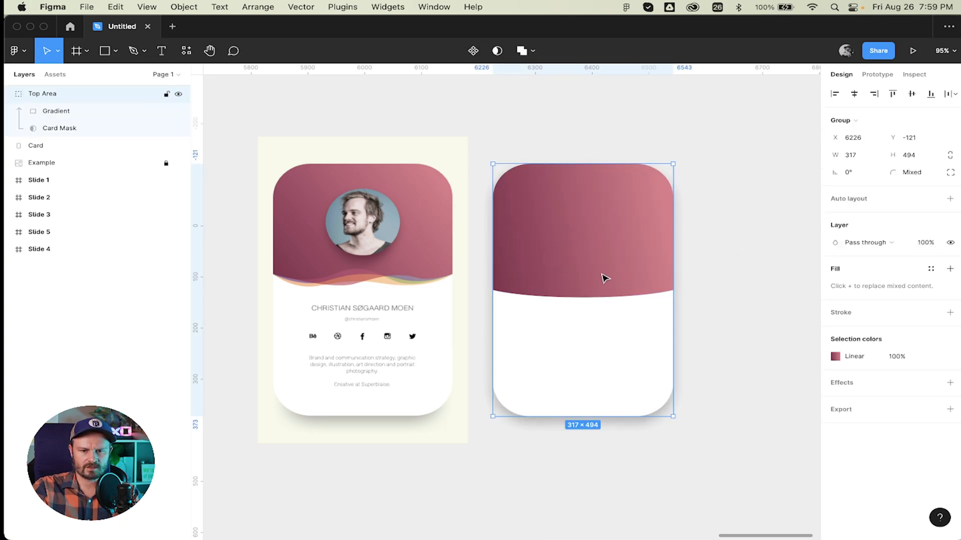
Raise the Gradient layer's curved bottom edge so it measures 317×244.
{"action": "key", "text": "Return"}
{"action": "key", "text": "Return"}
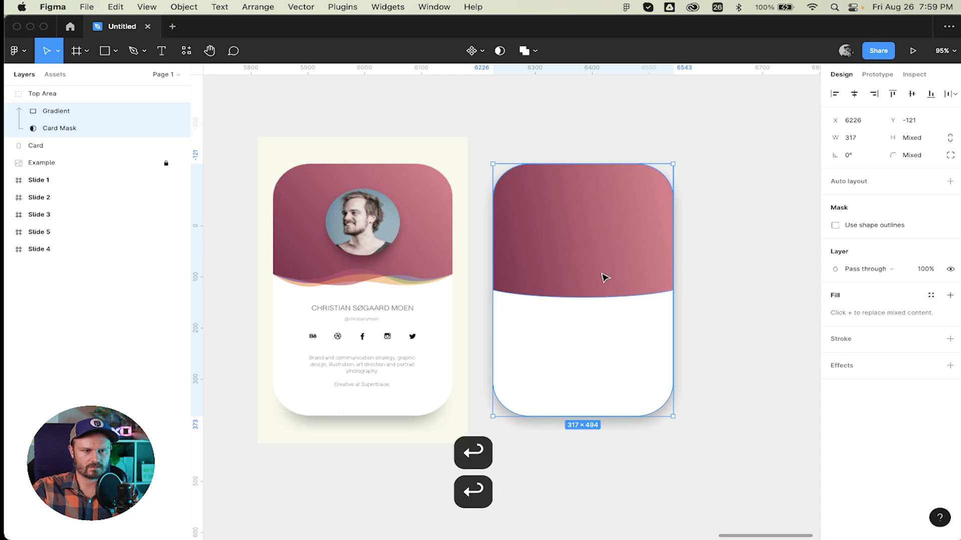
{"action": "left_click", "coordinate": [604, 276]}
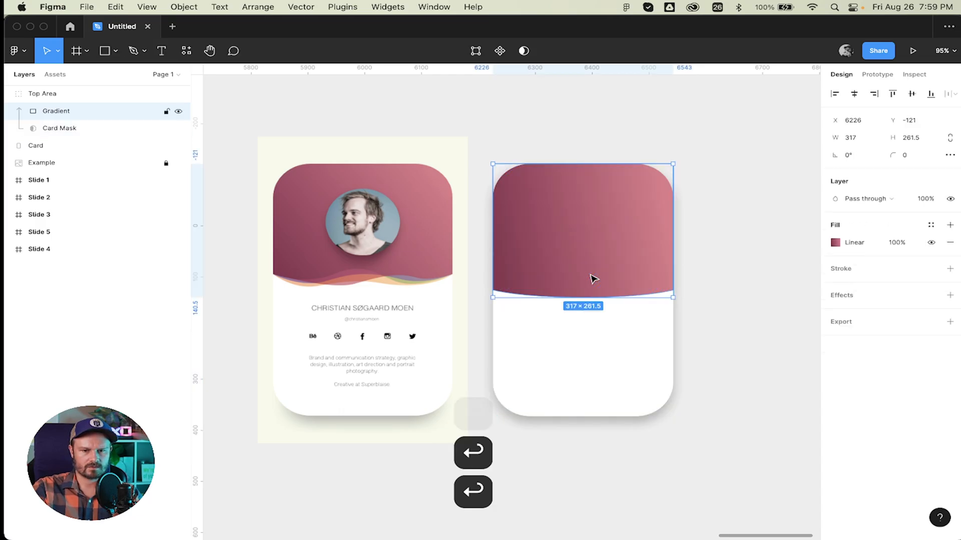
{"action": "left_click_drag", "start_coordinate": [624, 298], "coordinate": [626, 289]}
{"action": "left_click", "coordinate": [776, 289]}
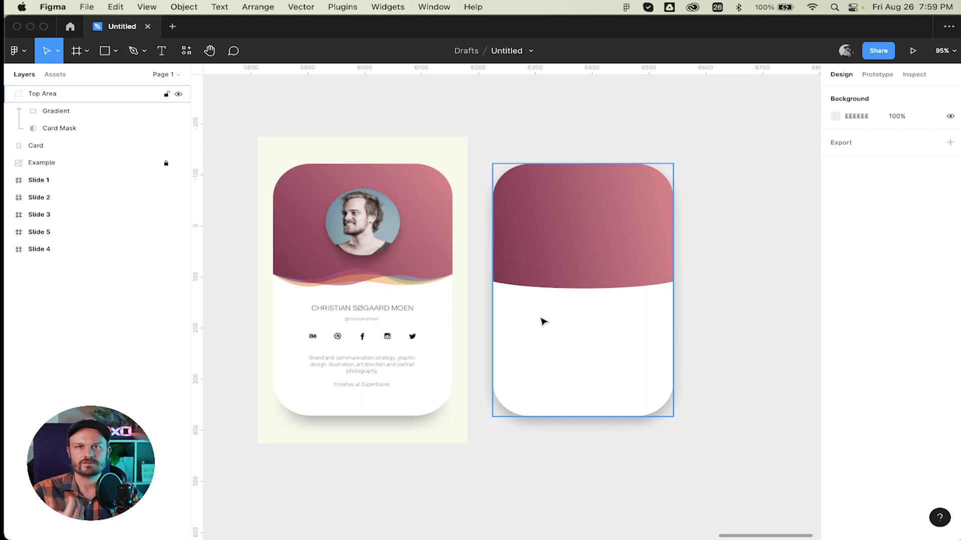
{"action": "key", "text": "t"}
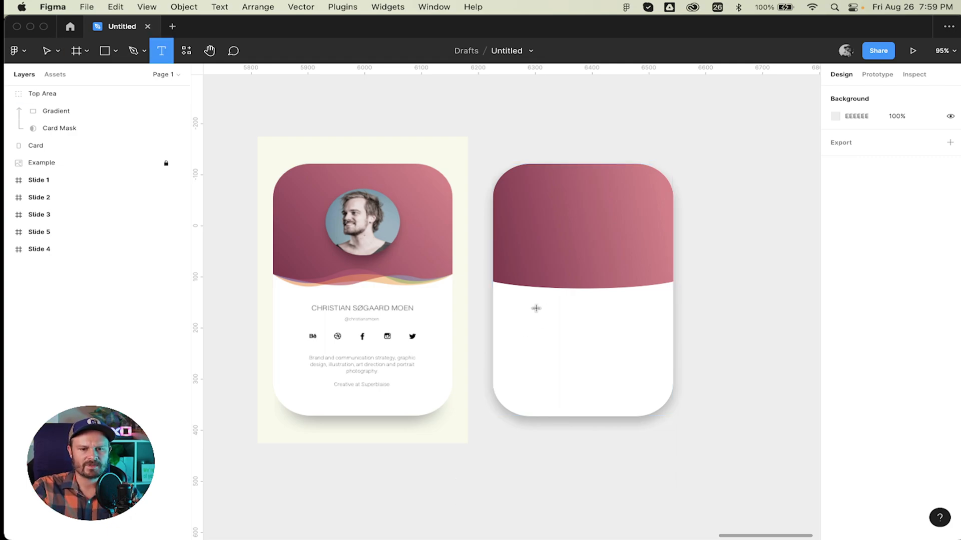
Type the person's full name below the gradient and centre it horizontally on the card.
{"action": "left_click", "coordinate": [528, 314]}
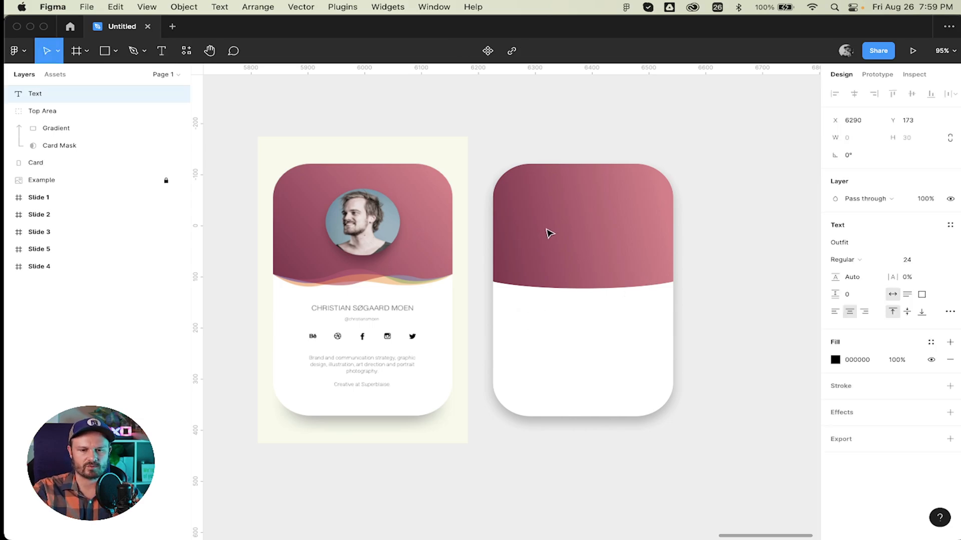
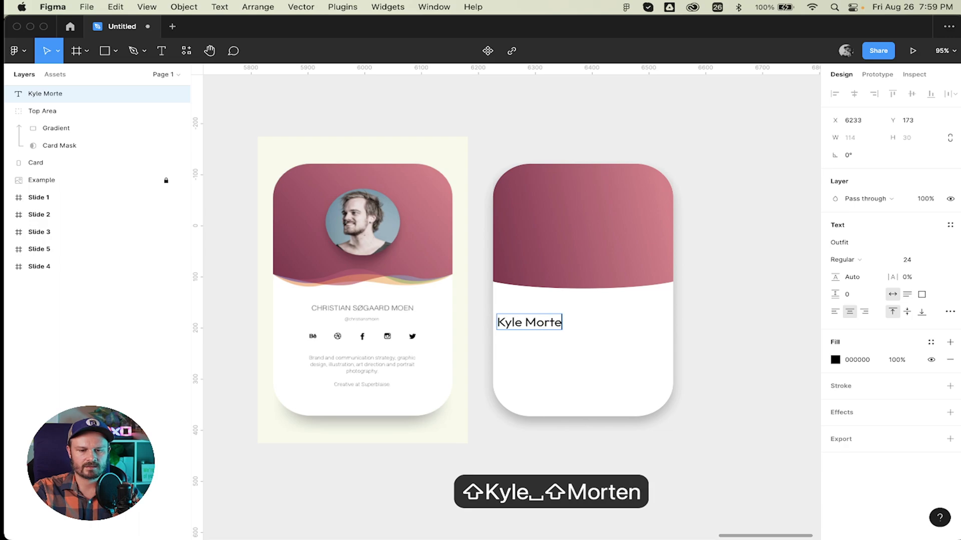
{"action": "key", "text": "super+a"}
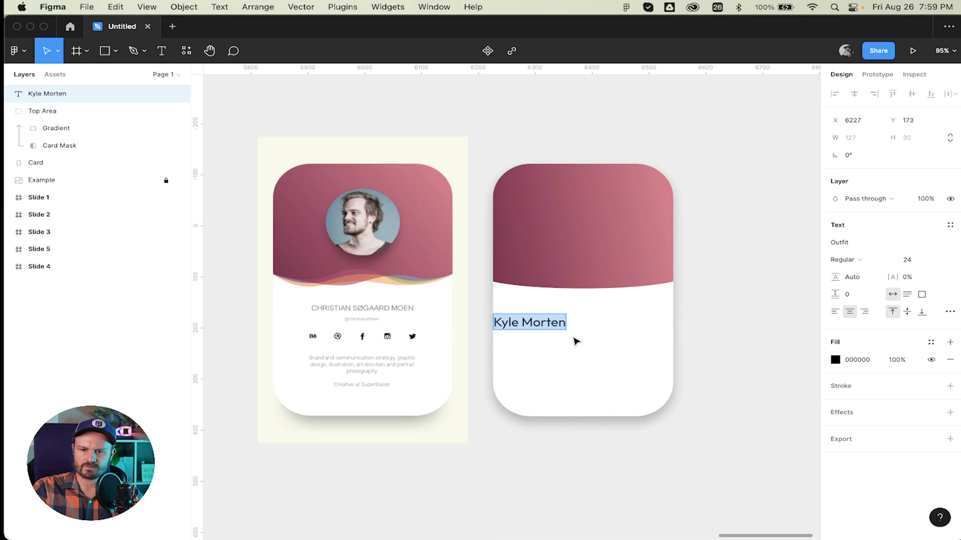
{"action": "left_click", "coordinate": [546, 322]}
{"action": "left_click_drag", "start_coordinate": [540, 325], "coordinate": [588, 313]}
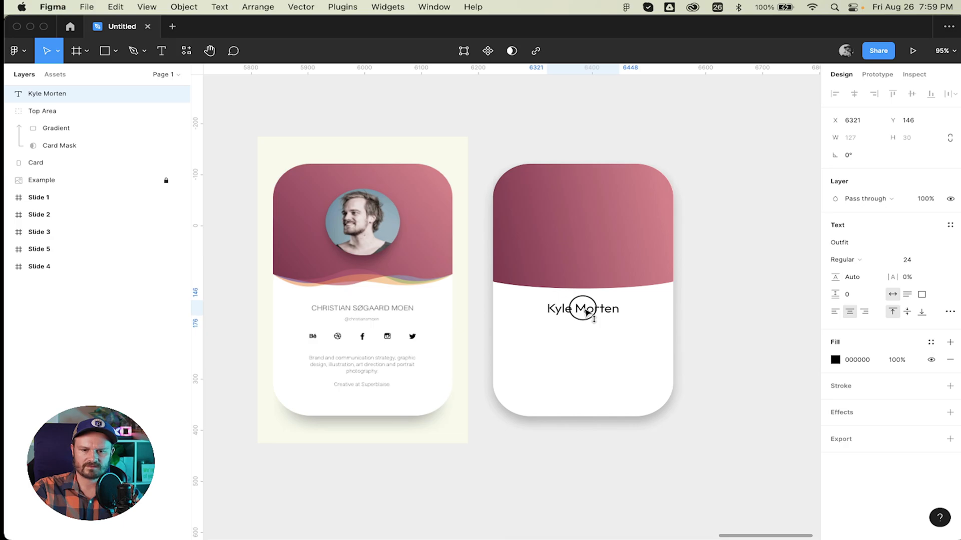
Set the name text's fill to dark grey #4E4E4E.
{"action": "left_click", "coordinate": [834, 360]}
{"action": "left_click_drag", "start_coordinate": [674, 311], "coordinate": [659, 340]}
{"action": "key", "text": "super+z"}
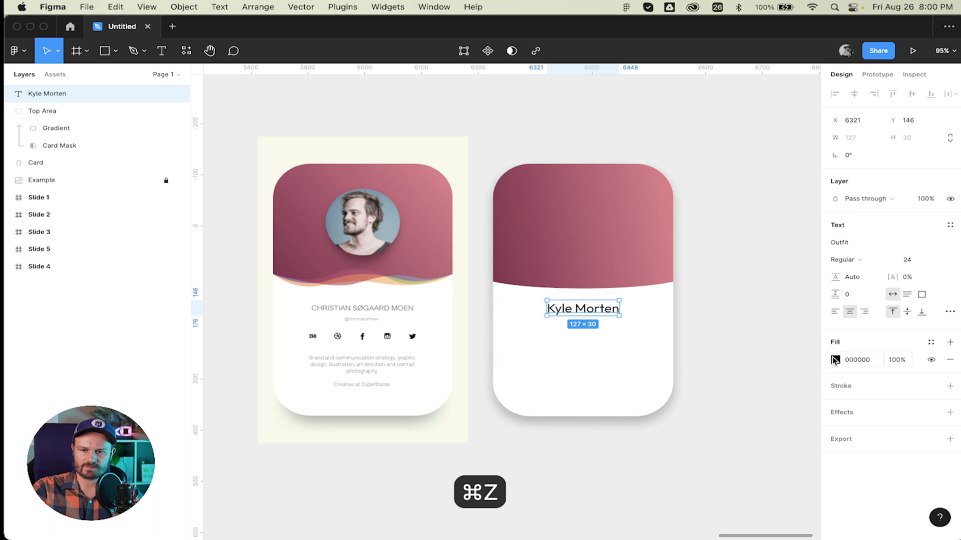
{"action": "left_click", "coordinate": [835, 360]}
{"action": "left_click_drag", "start_coordinate": [691, 347], "coordinate": [658, 363]}
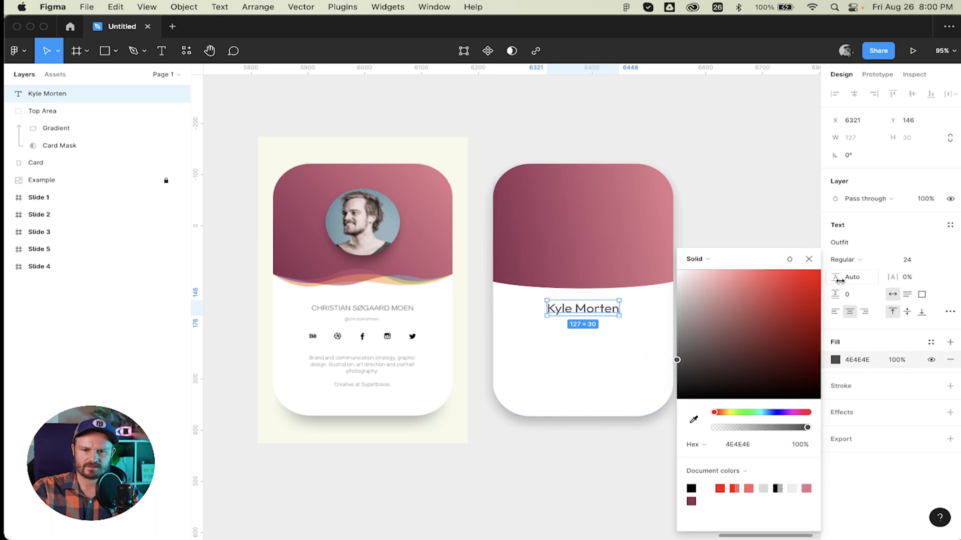
{"action": "left_click", "coordinate": [808, 259]}
{"action": "left_click", "coordinate": [728, 301]}
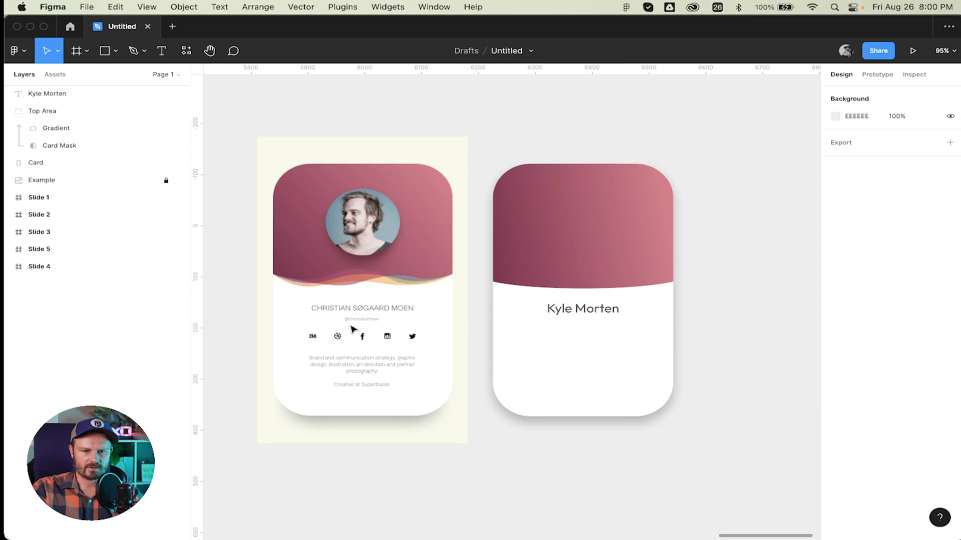
{"action": "scroll", "coordinate": [353, 328], "scroll_direction": "up", "scroll_amount": 5}
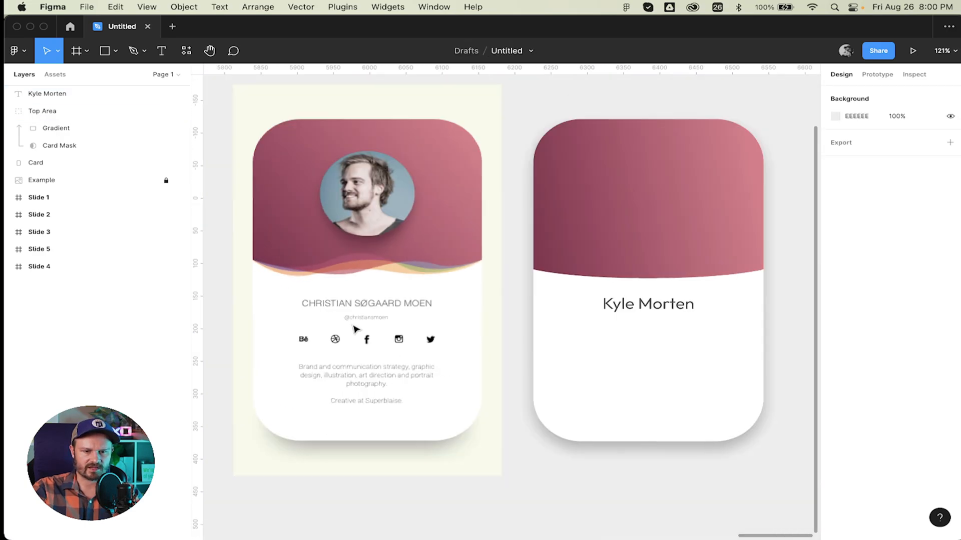
{"action": "scroll", "coordinate": [797, 329], "scroll_direction": "up", "scroll_amount": 2}
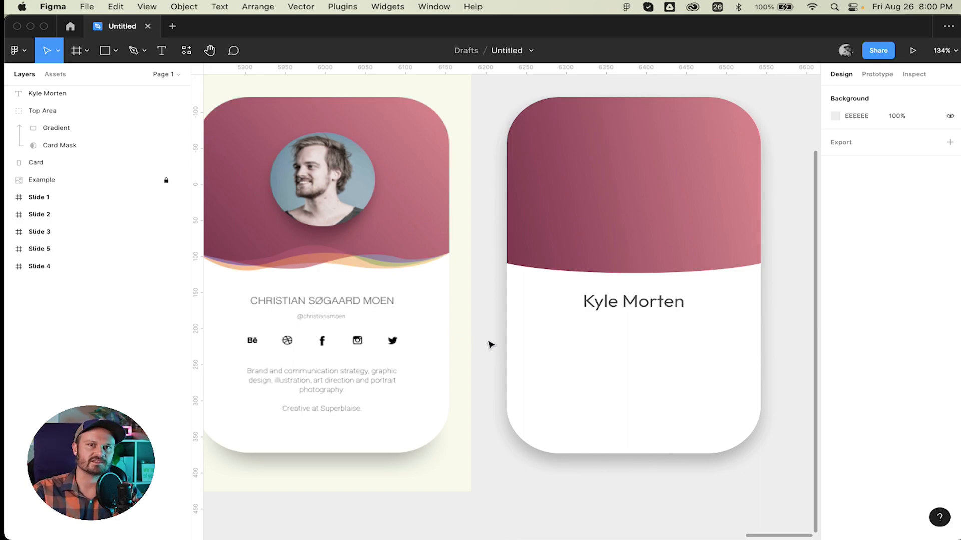
{"action": "key", "text": "t"}
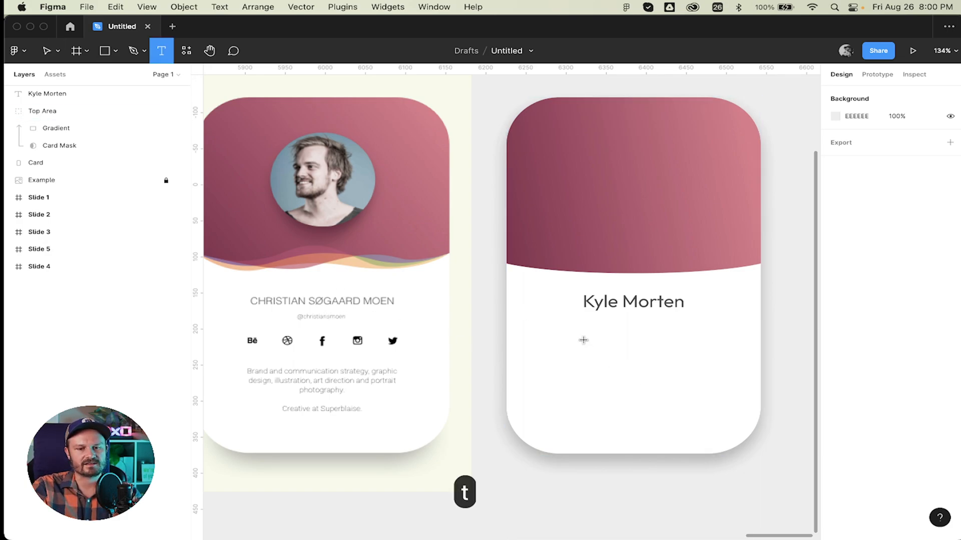
Add the username handle at font size 16 and move it beneath the name.
{"action": "left_click", "coordinate": [558, 353]}
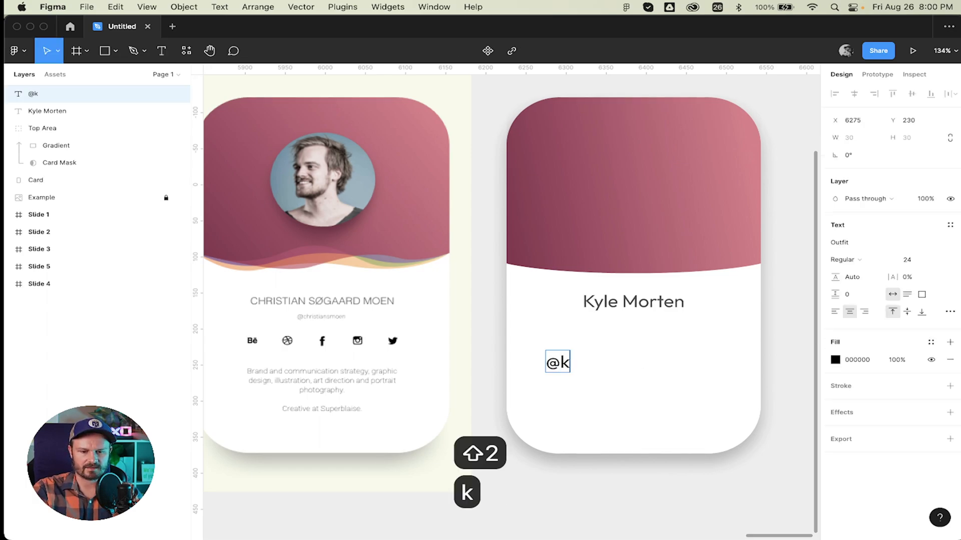
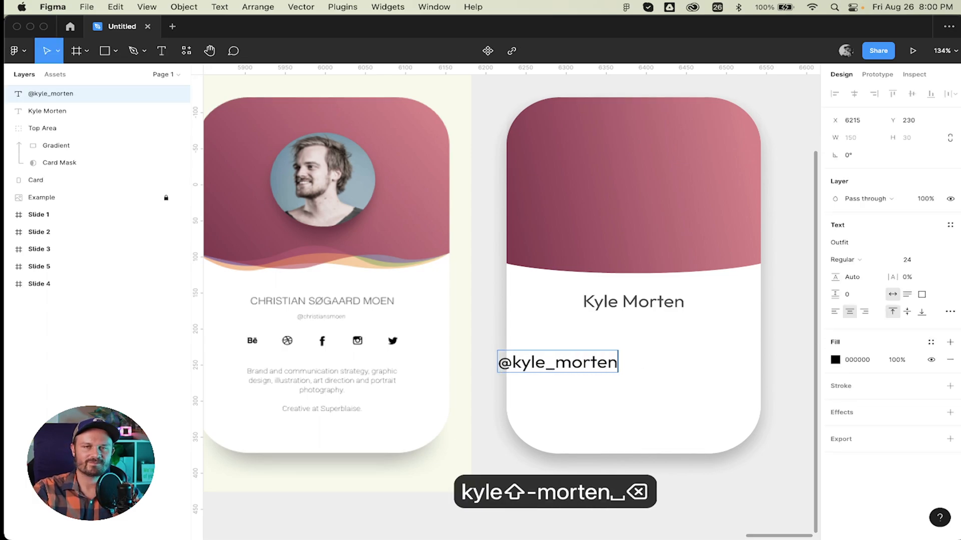
{"action": "key", "text": "super+a"}
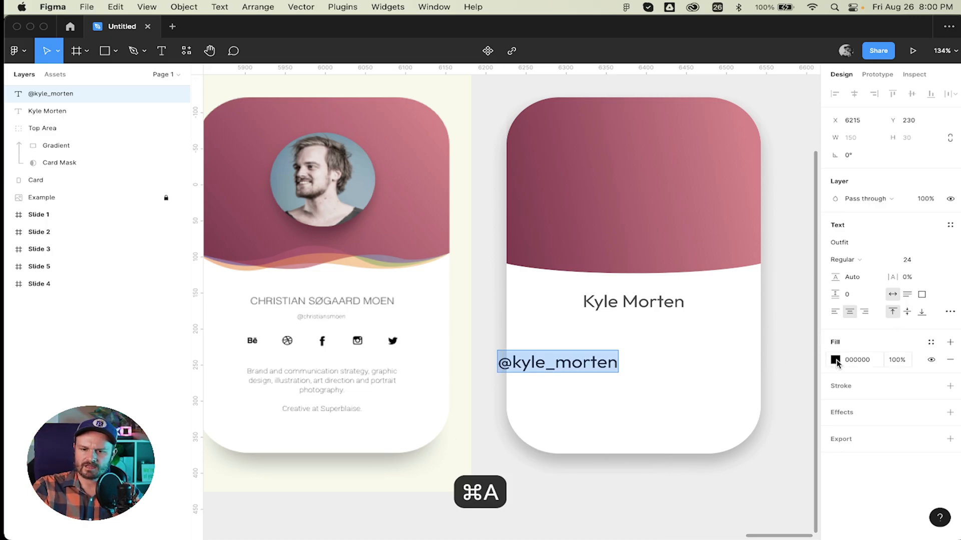
{"action": "left_click", "coordinate": [906, 263]}
{"action": "type", "text": "16"}
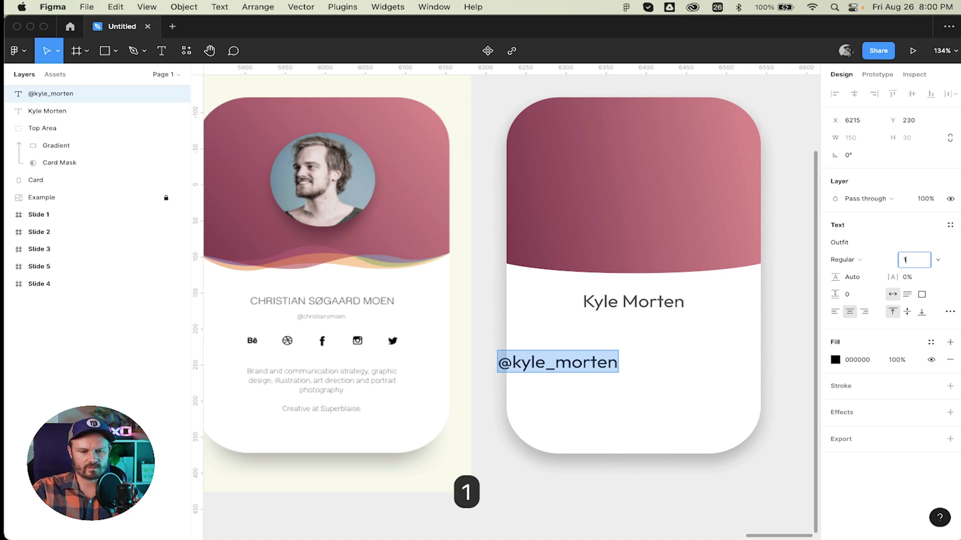
{"action": "key", "text": "Return"}
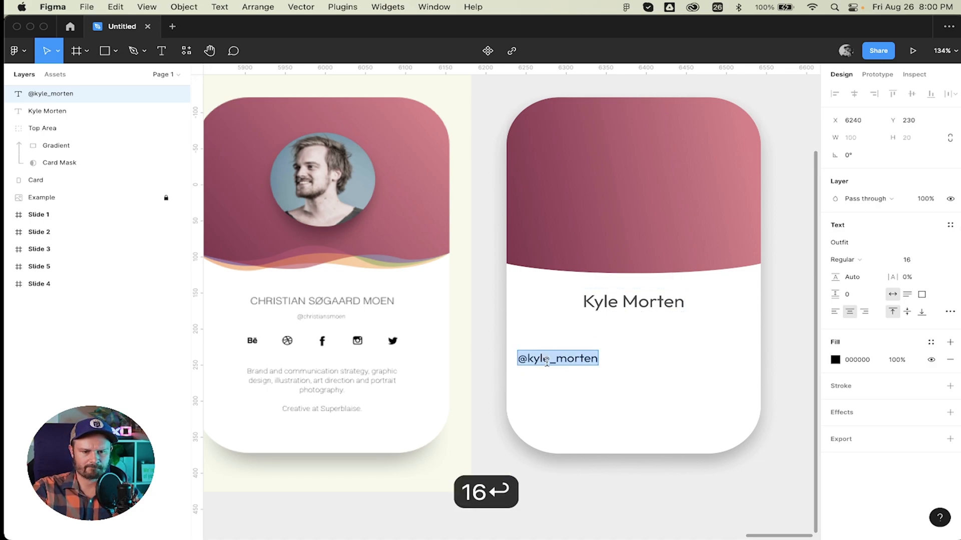
{"action": "left_click_drag", "start_coordinate": [560, 359], "coordinate": [638, 329]}
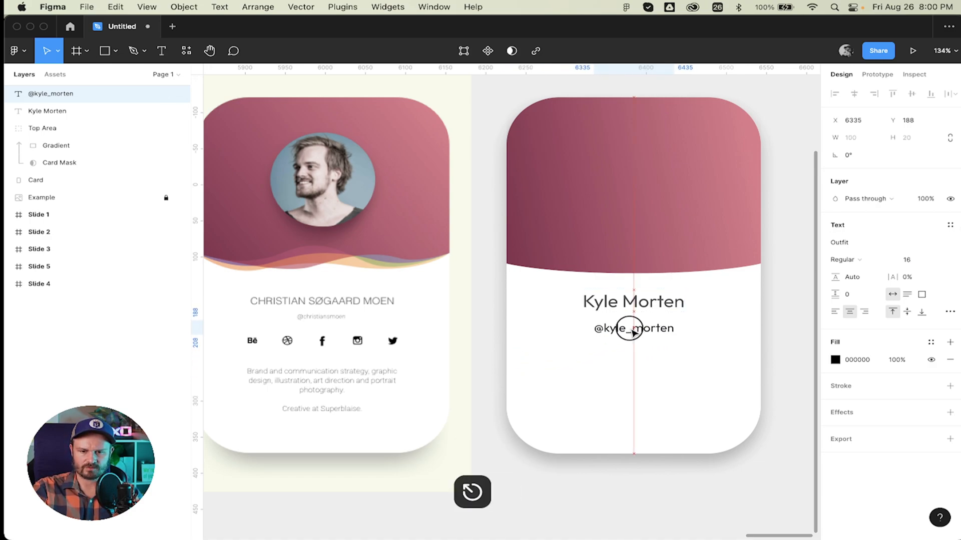
Make the username Outfit ExtraLight at font size 12.
{"action": "left_click", "coordinate": [870, 261]}
{"action": "left_click", "coordinate": [872, 235]}
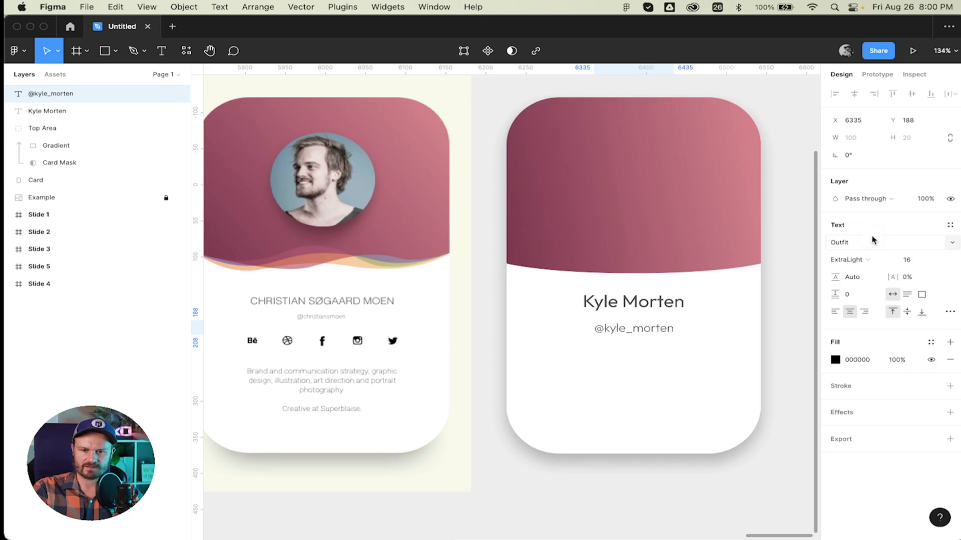
{"action": "left_click", "coordinate": [912, 261]}
{"action": "type", "text": "12"}
{"action": "key", "text": "Return"}
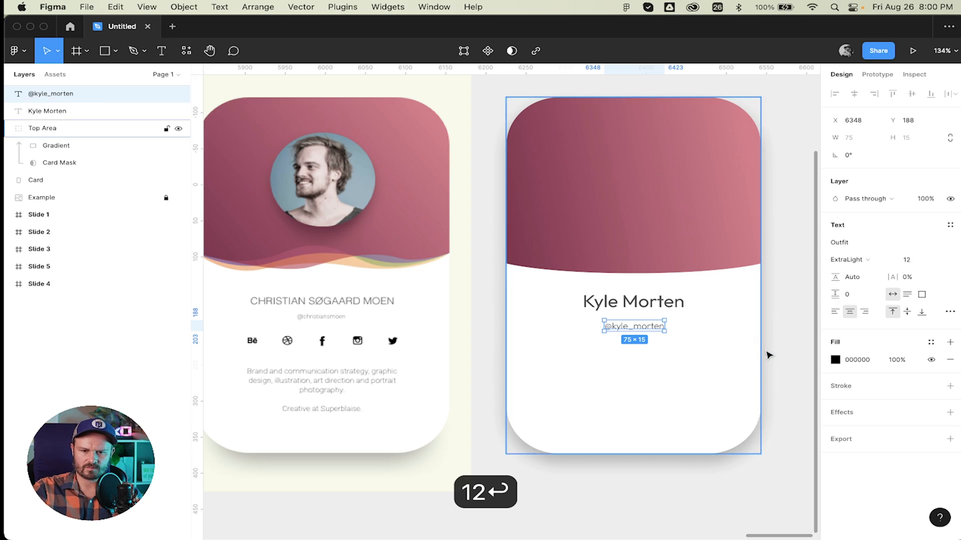
{"action": "left_click", "coordinate": [783, 344]}
{"action": "scroll", "coordinate": [782, 343], "scroll_direction": "right", "scroll_amount": 3}
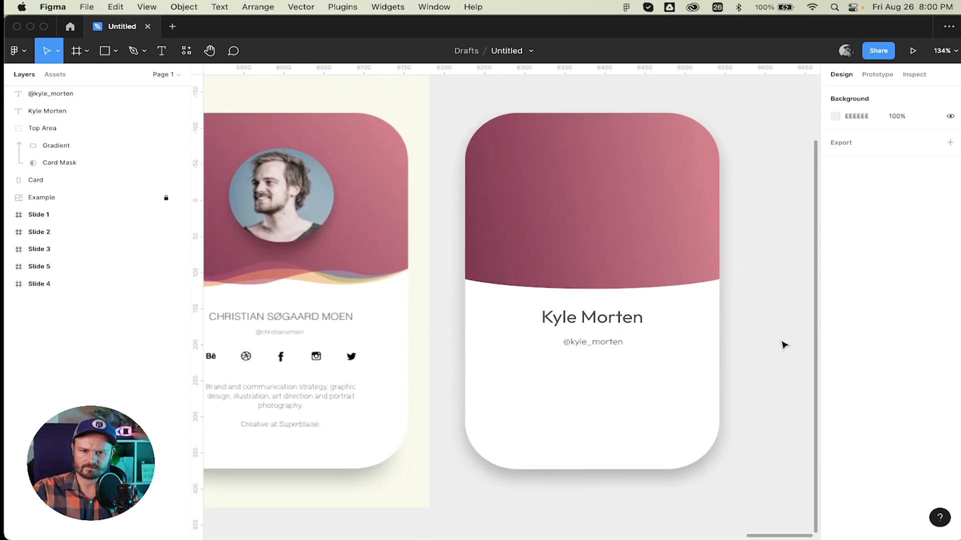
{"action": "left_click", "coordinate": [600, 338]}
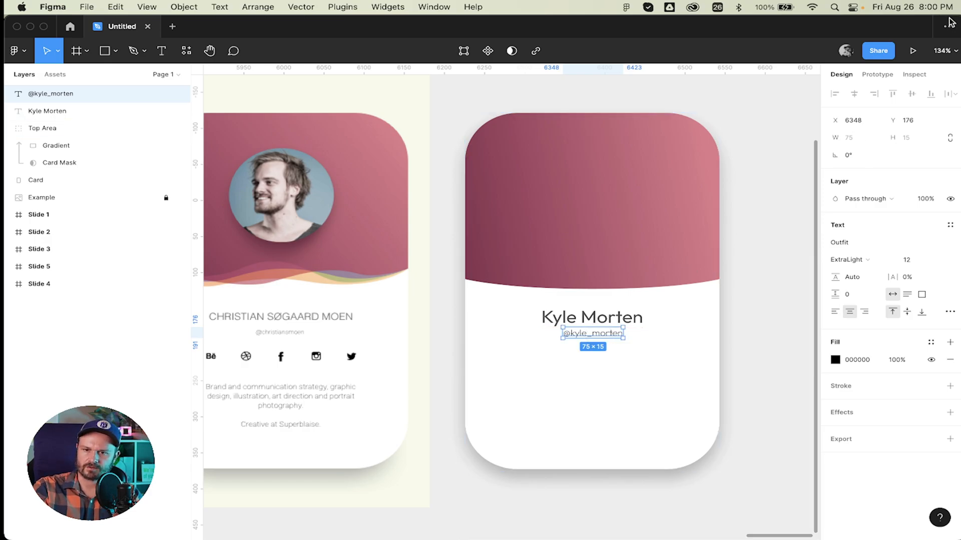
Zoom to 100% and set the username's font size to 14.
{"action": "left_click", "coordinate": [952, 50]}
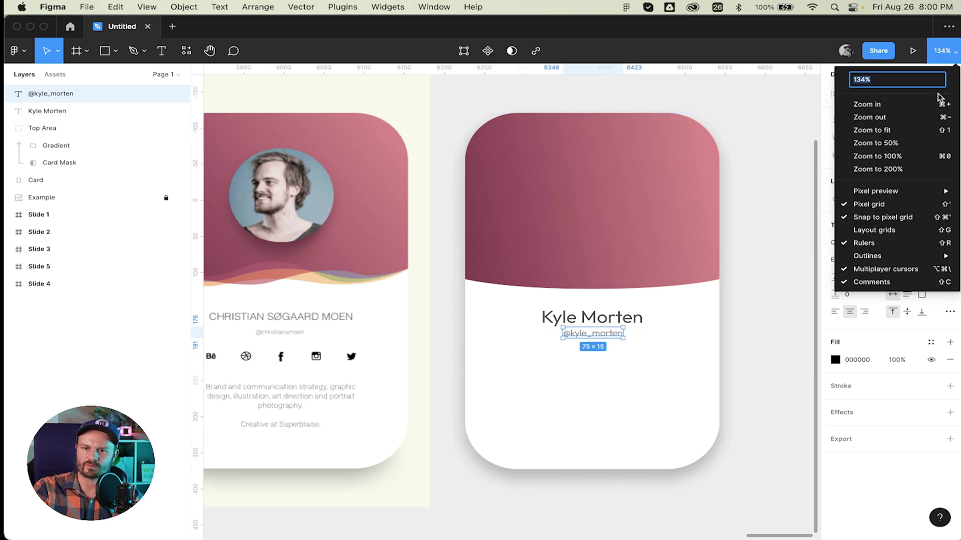
{"action": "left_click", "coordinate": [908, 161]}
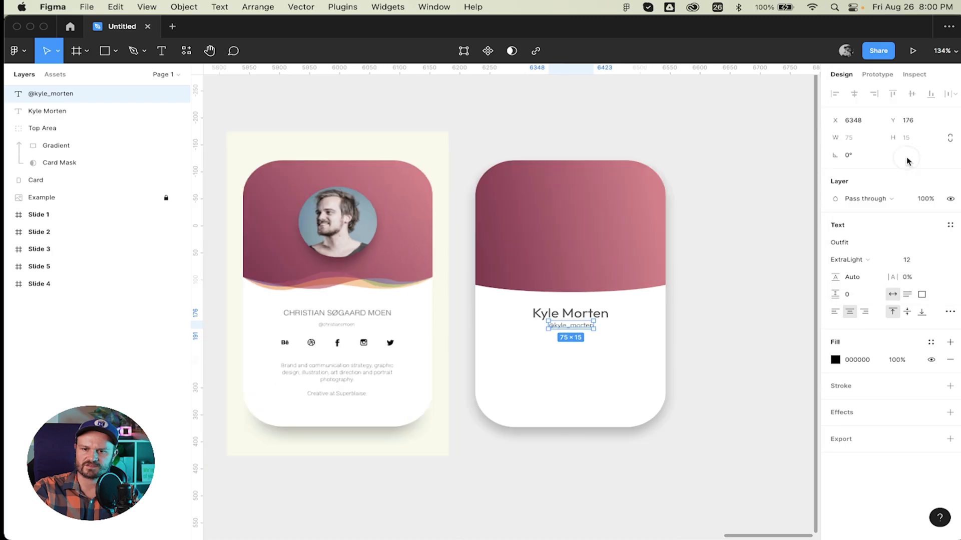
{"action": "left_click", "coordinate": [766, 301]}
{"action": "left_click", "coordinate": [564, 326]}
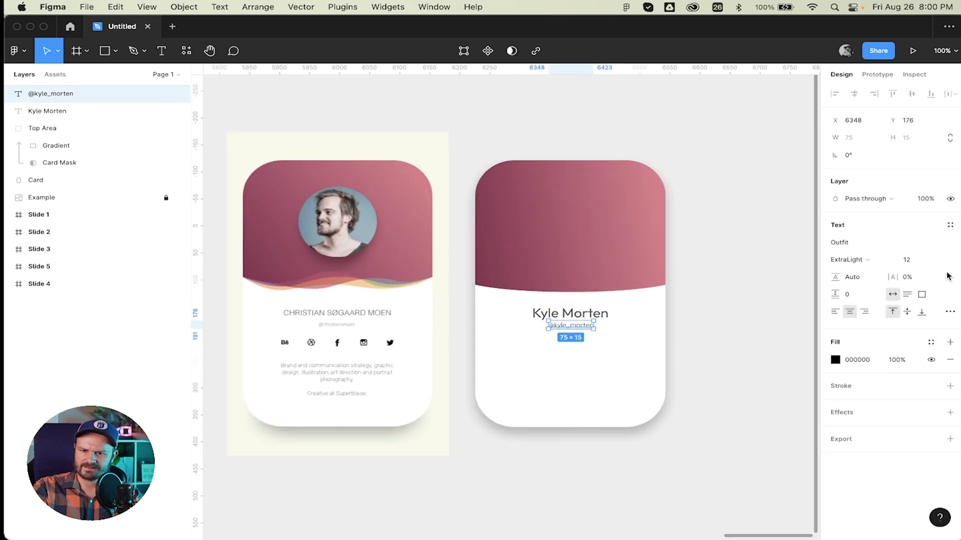
{"action": "left_click", "coordinate": [909, 259]}
{"action": "type", "text": "14"}
{"action": "key", "text": "Return"}
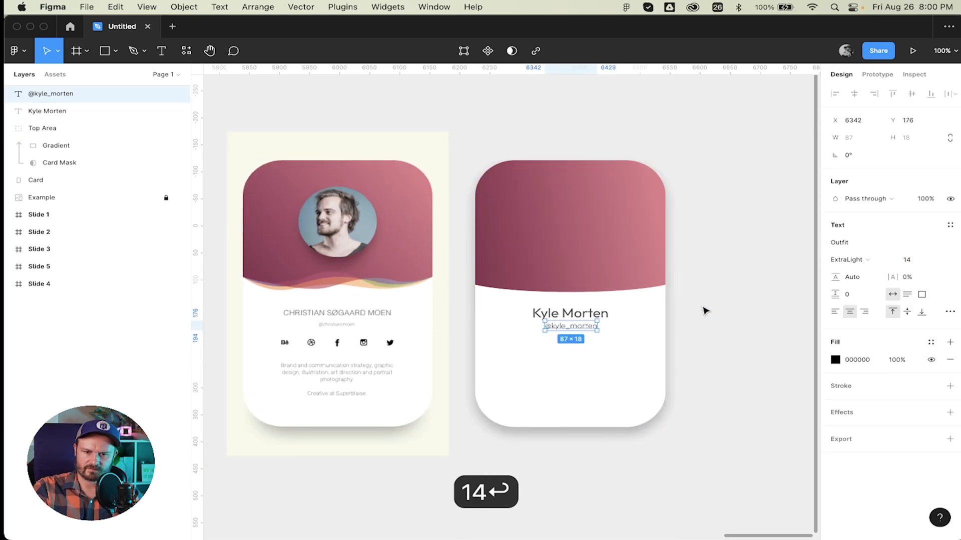
{"action": "left_click", "coordinate": [731, 308]}
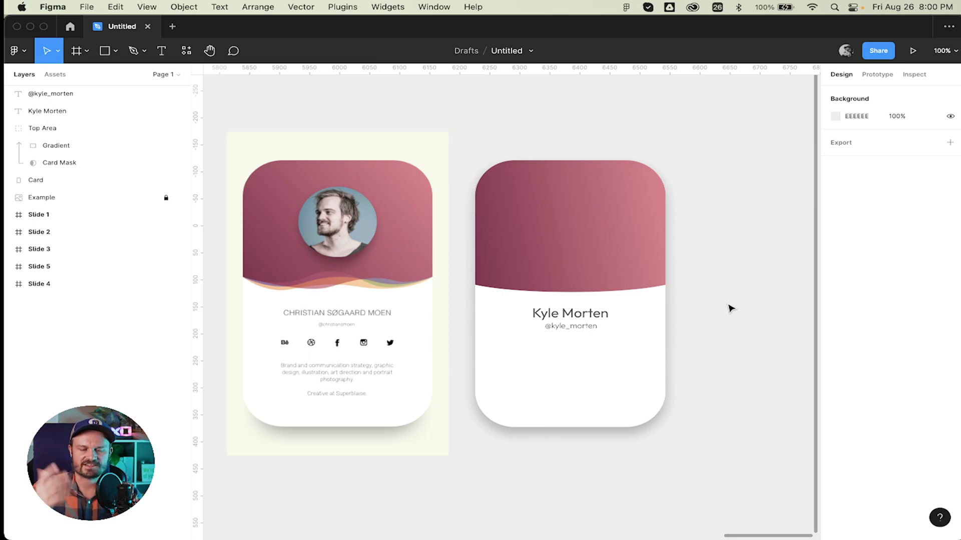
Eyedrop the name's #4E4E4E grey onto the username text.
{"action": "scroll", "coordinate": [730, 308], "scroll_direction": "up", "scroll_amount": 2}
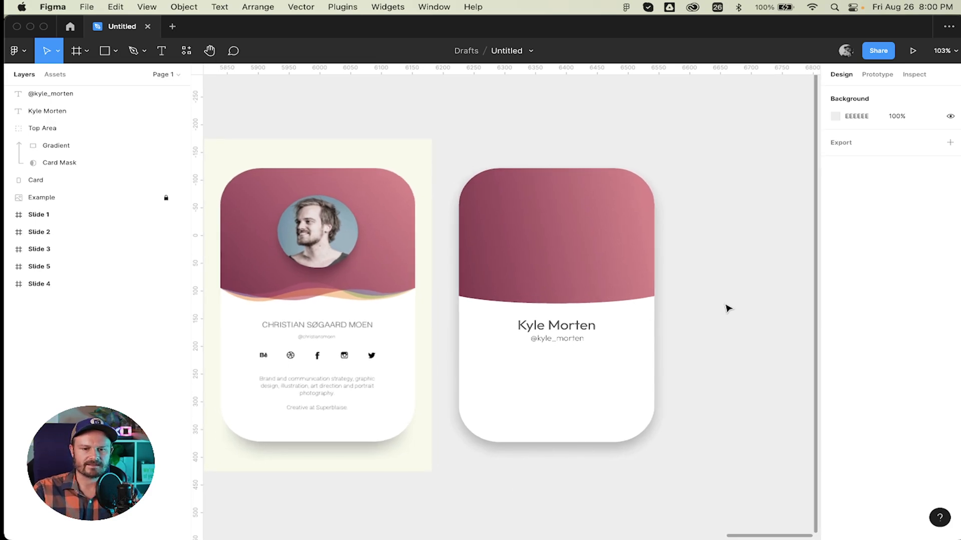
{"action": "left_click", "coordinate": [570, 346]}
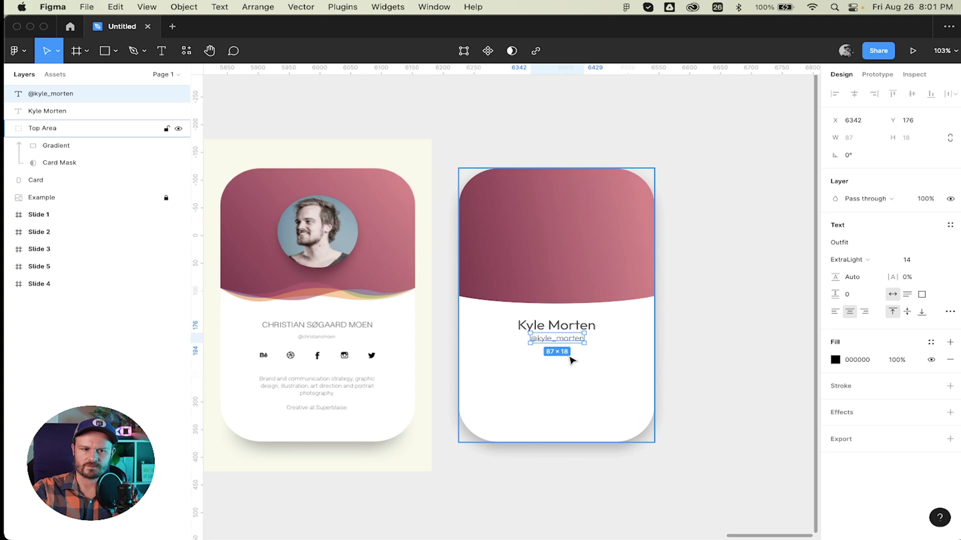
{"action": "key", "text": "i"}
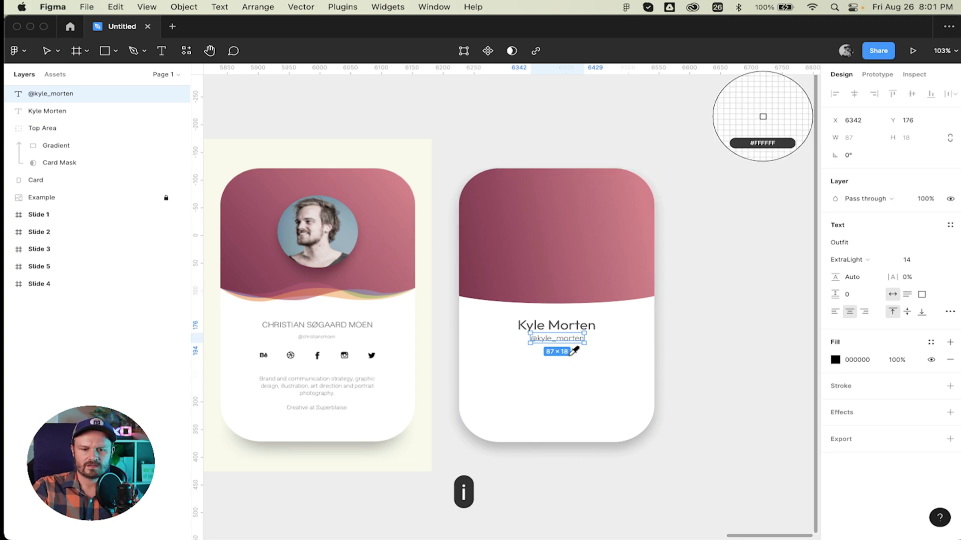
{"action": "left_click", "coordinate": [562, 320]}
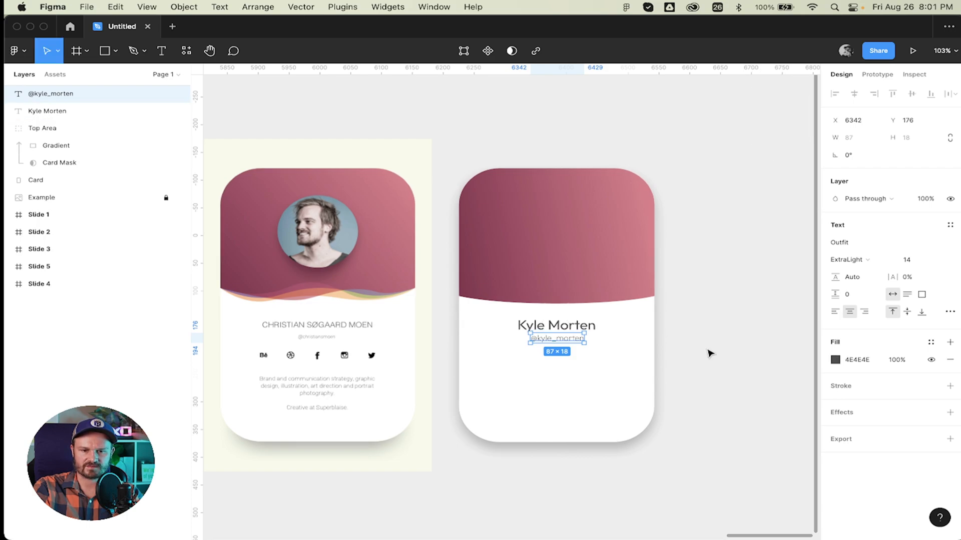
{"action": "left_click", "coordinate": [707, 350]}
Set the username to Light weight and nudge it slightly lower, to Y 179.
{"action": "left_click", "coordinate": [564, 339]}
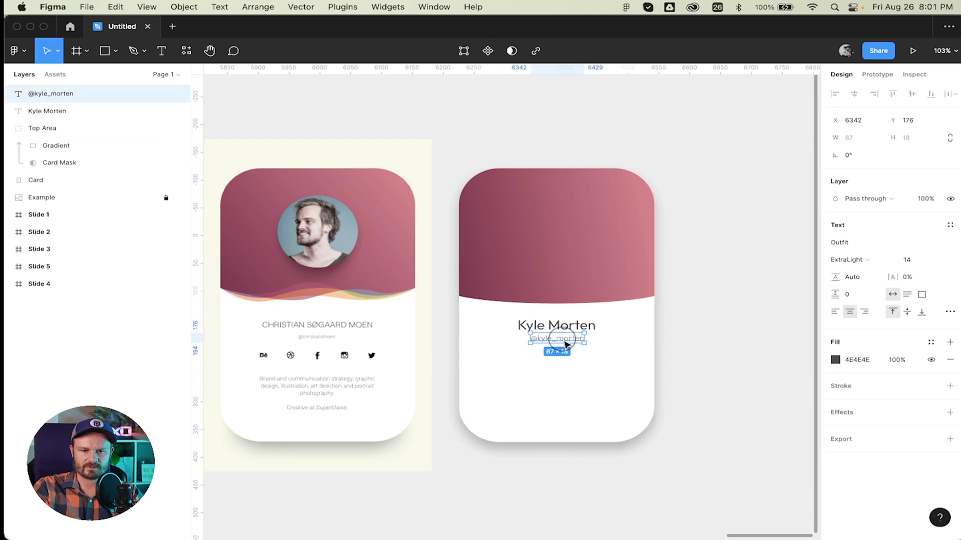
{"action": "left_click", "coordinate": [852, 259]}
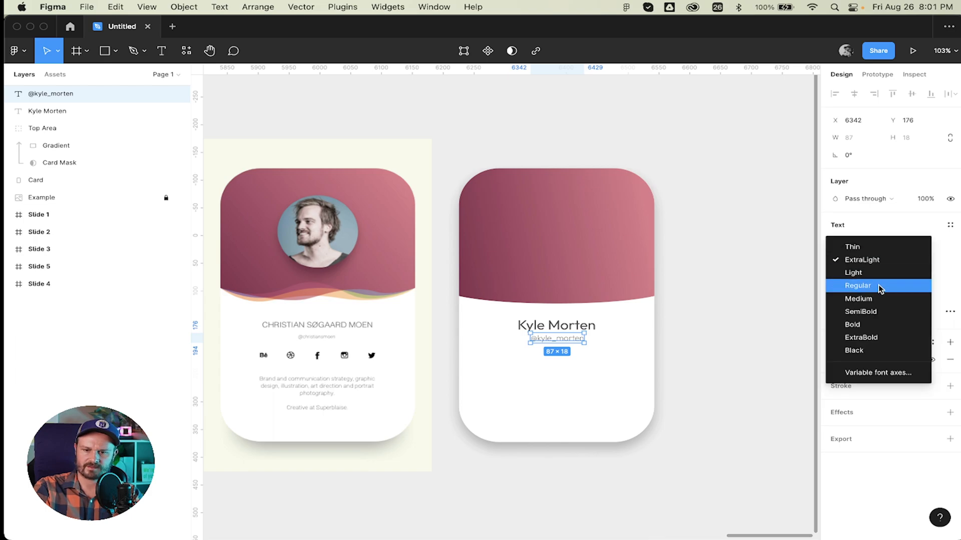
{"action": "left_click", "coordinate": [857, 286]}
{"action": "left_click", "coordinate": [722, 284]}
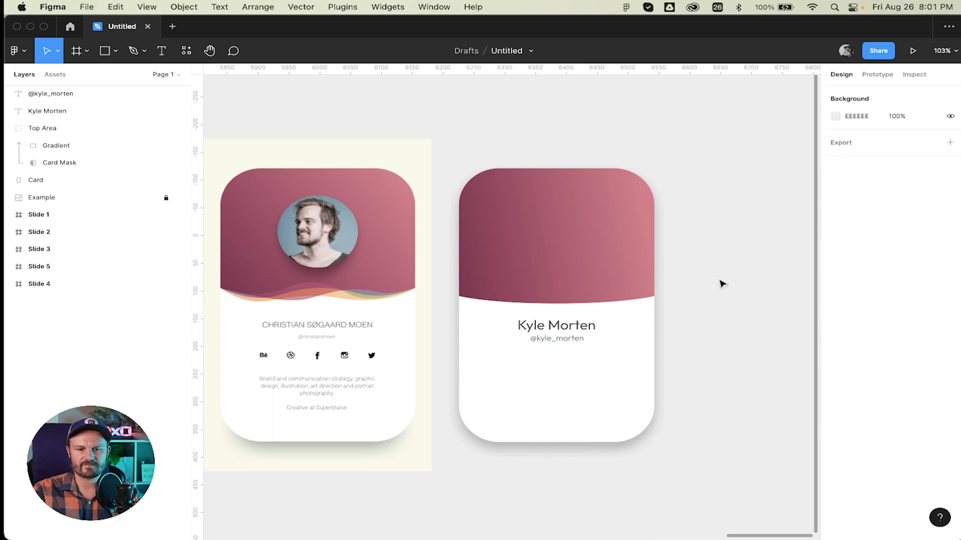
{"action": "left_click", "coordinate": [575, 340]}
{"action": "key", "text": "Down"}
{"action": "key", "text": "Down"}
{"action": "key", "text": "Down"}
{"action": "key", "text": "Down"}
{"action": "key", "text": "Down"}
{"action": "key", "text": "Down"}
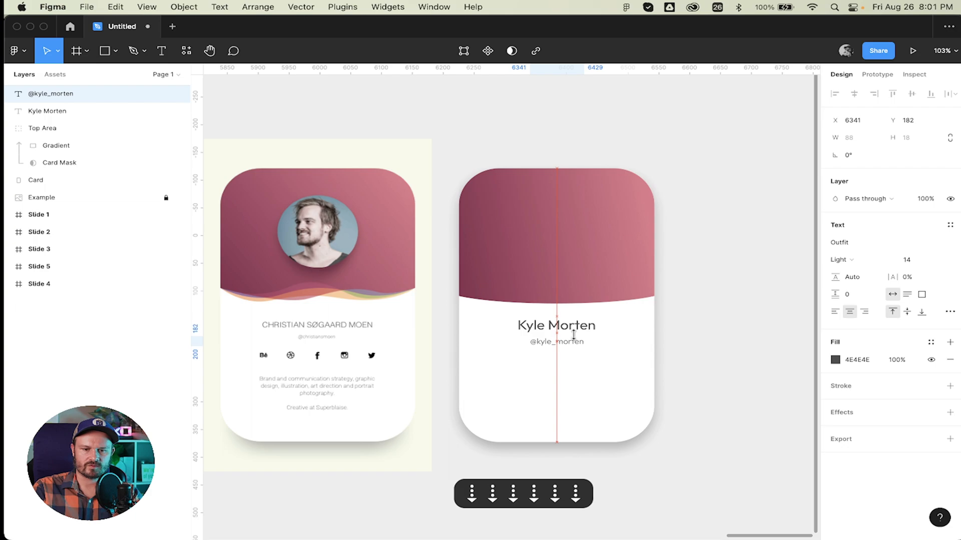
{"action": "key", "text": "Up"}
{"action": "key", "text": "Up"}
{"action": "key", "text": "Up"}
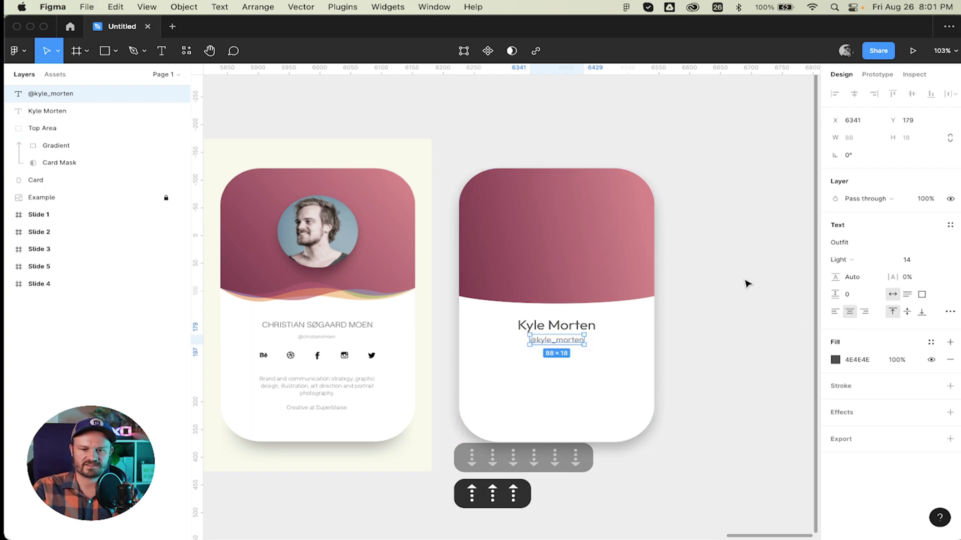
{"action": "left_click", "coordinate": [747, 283]}
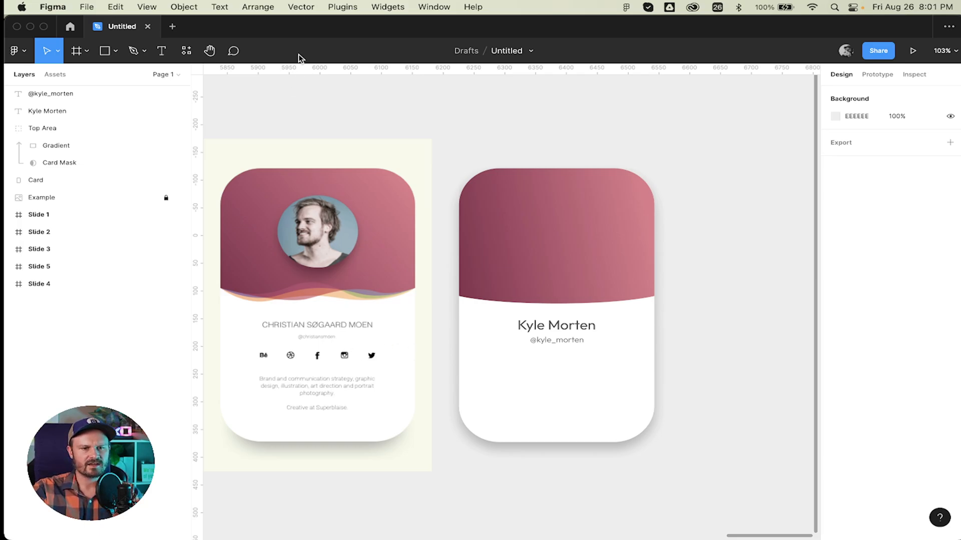
Insert the Font Awesome Behance icon and place it in the card's white area.
{"action": "left_click", "coordinate": [431, 6]}
{"action": "mouse_move", "coordinate": [345, 7]}
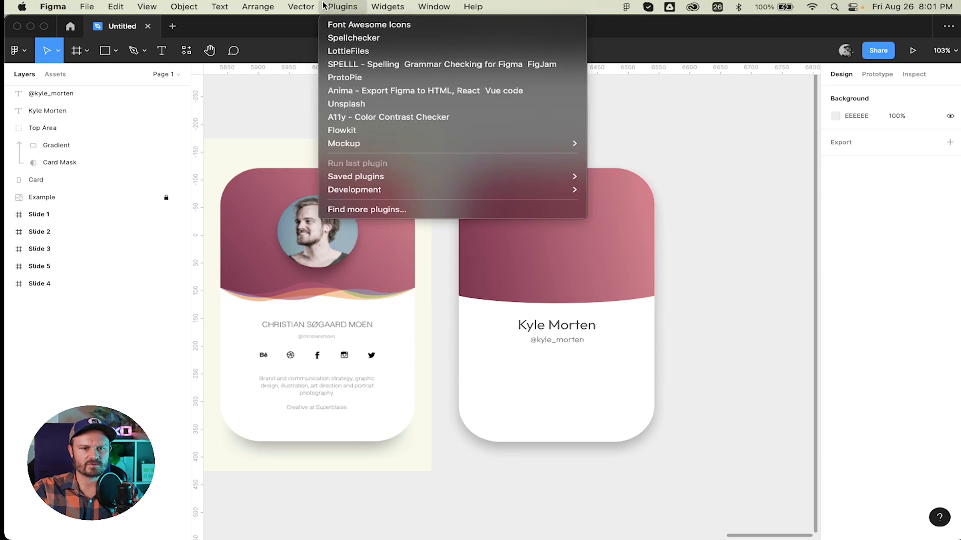
{"action": "left_click", "coordinate": [365, 26]}
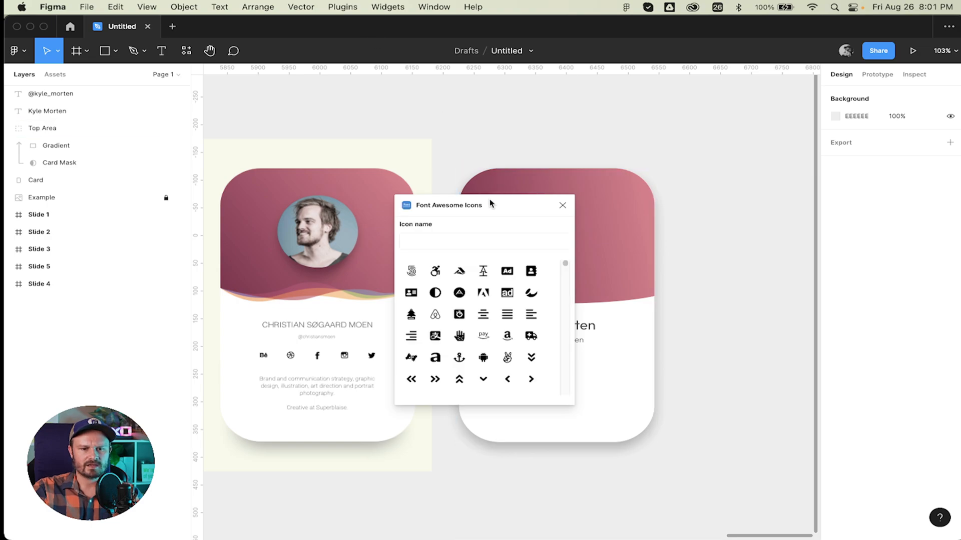
{"action": "left_click_drag", "start_coordinate": [489, 202], "coordinate": [354, 196]}
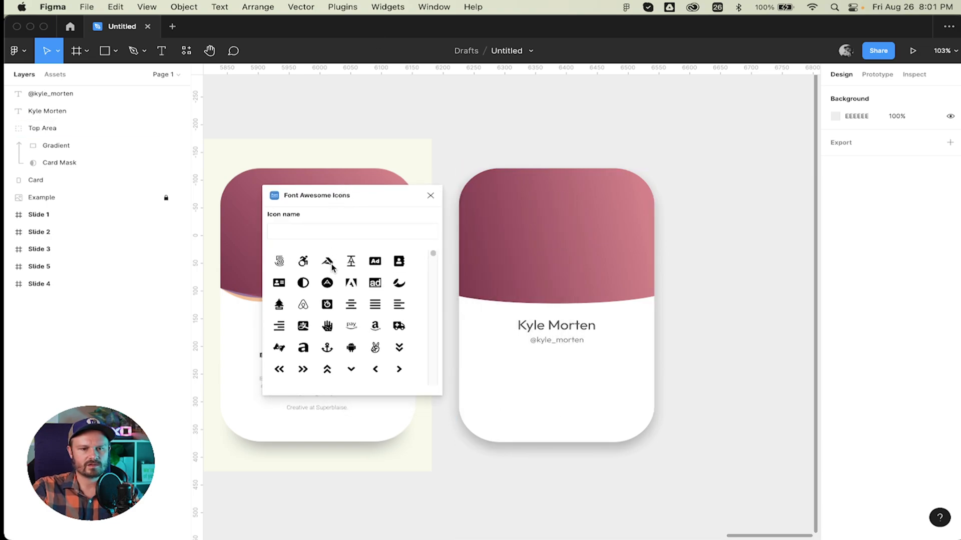
{"action": "left_click", "coordinate": [323, 229]}
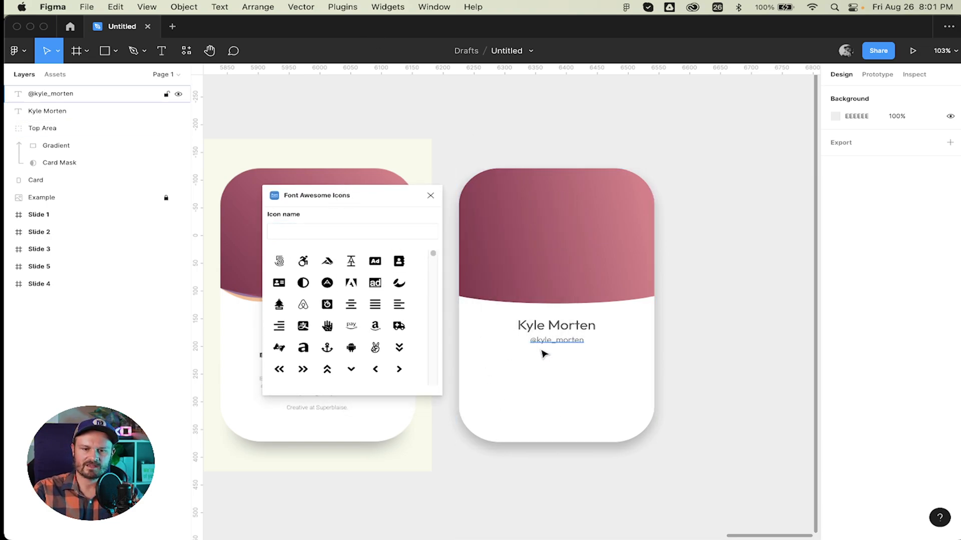
{"action": "left_click_drag", "start_coordinate": [365, 197], "coordinate": [473, 129]}
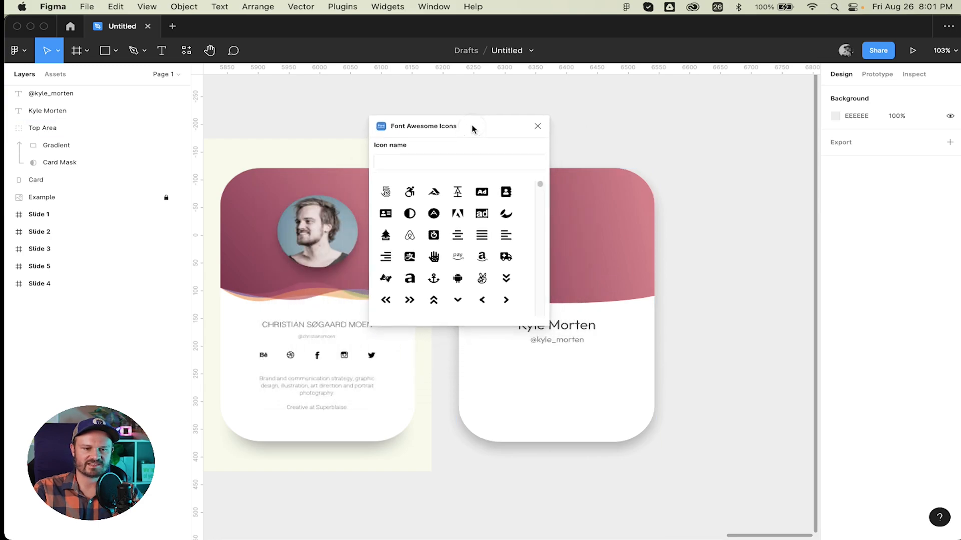
{"action": "left_click", "coordinate": [464, 163]}
{"action": "type", "text": "behan"}
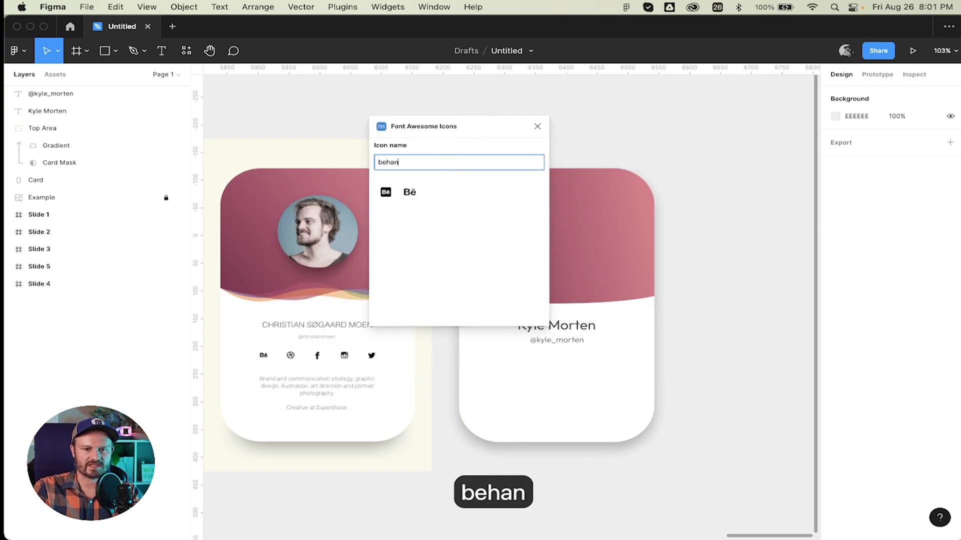
{"action": "left_click", "coordinate": [409, 192]}
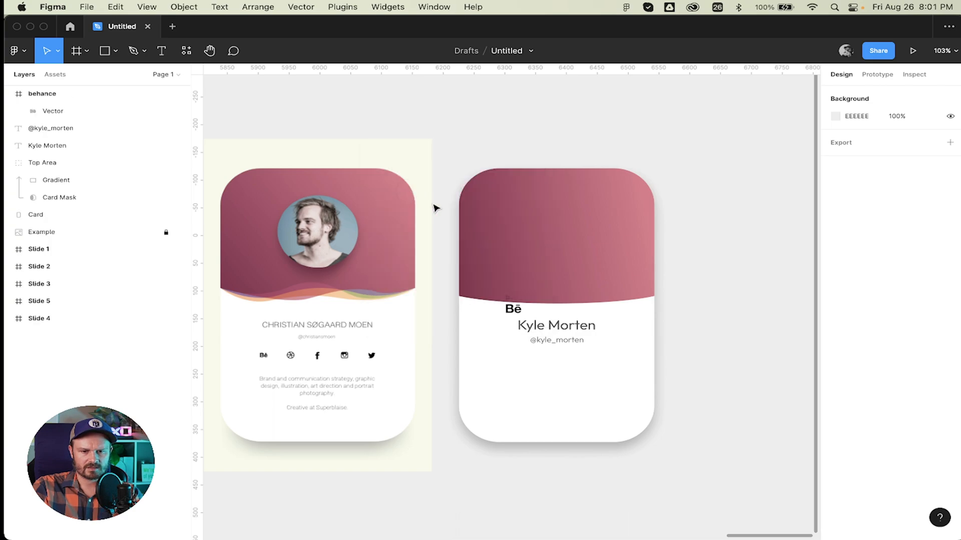
{"action": "left_click_drag", "start_coordinate": [509, 302], "coordinate": [493, 345]}
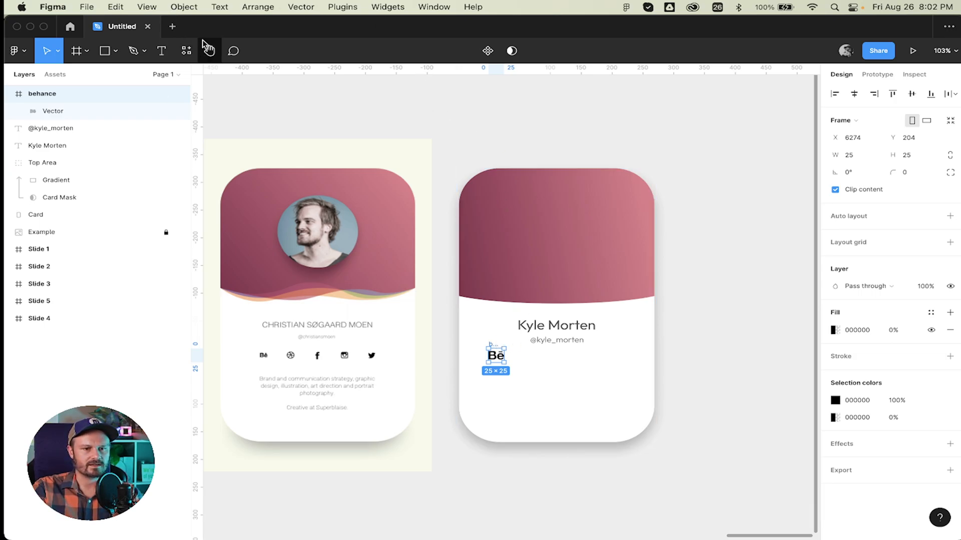
Insert the Font Awesome Dribbble icon by searching 'dribb'.
{"action": "left_click", "coordinate": [333, 7]}
{"action": "left_click", "coordinate": [350, 24]}
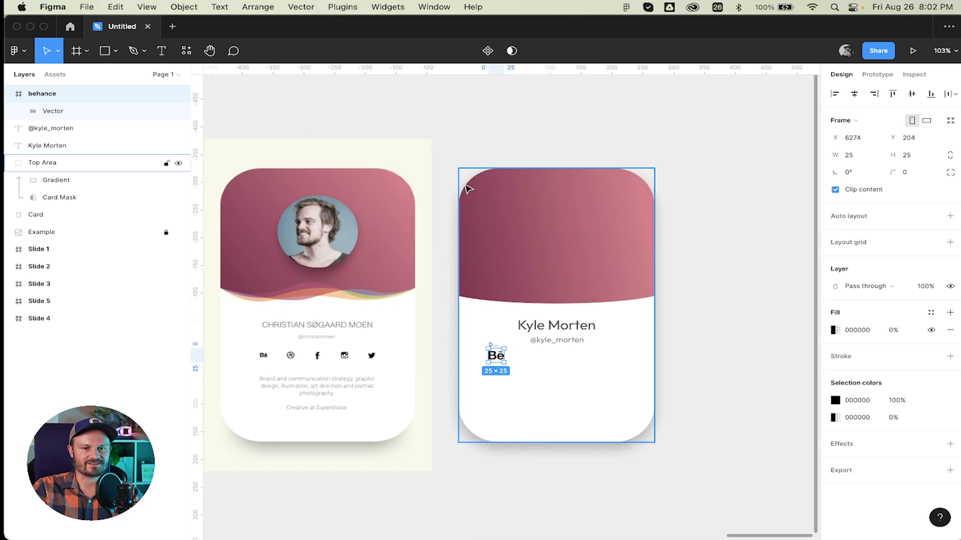
{"action": "left_click", "coordinate": [379, 128]}
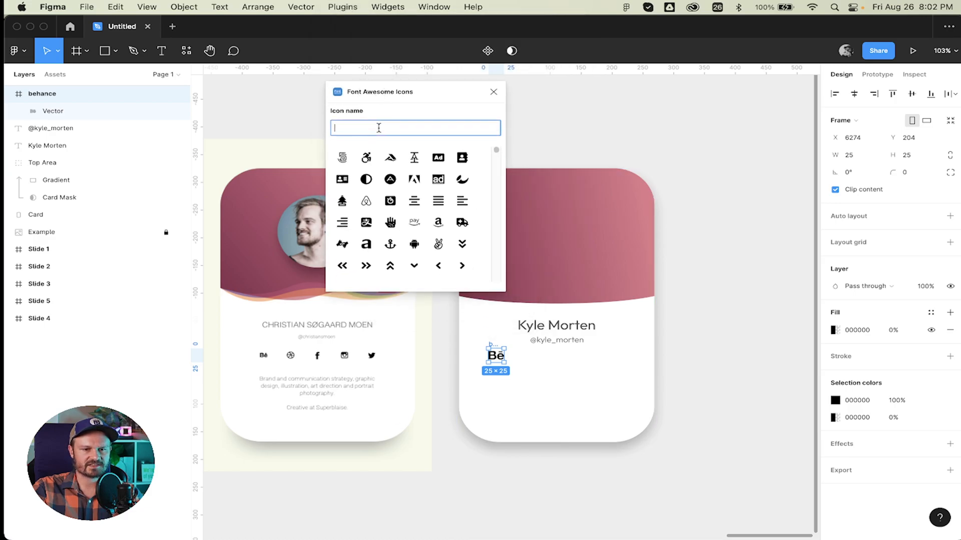
{"action": "type", "text": "dribb"}
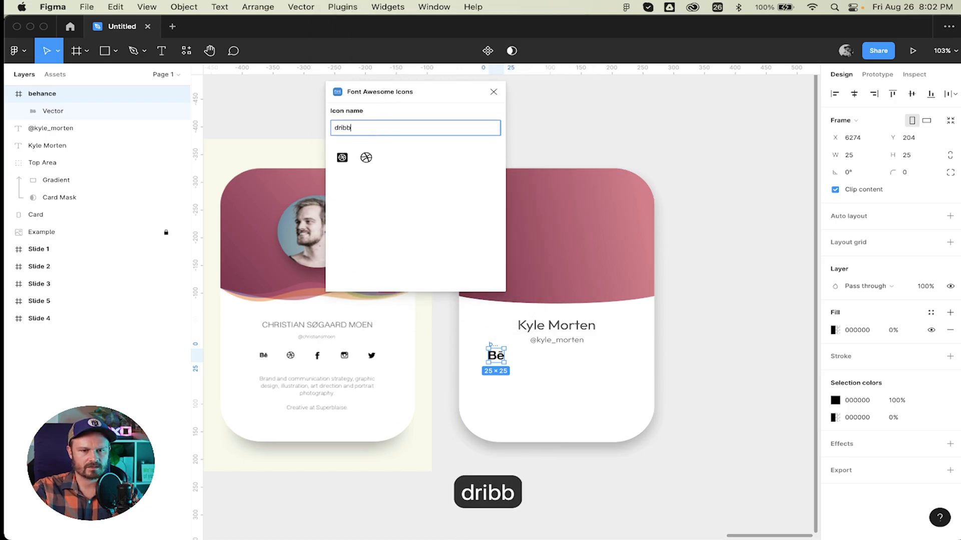
{"action": "left_click", "coordinate": [367, 162]}
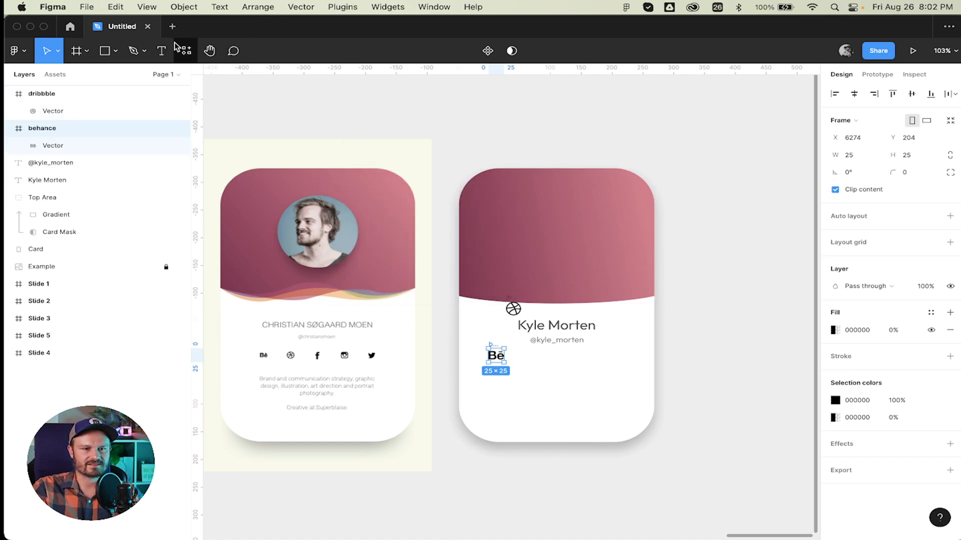
Search 'face' in Font Awesome Icons and drop the Facebook icon onto the card.
{"action": "left_click", "coordinate": [186, 52]}
{"action": "left_click", "coordinate": [247, 75]}
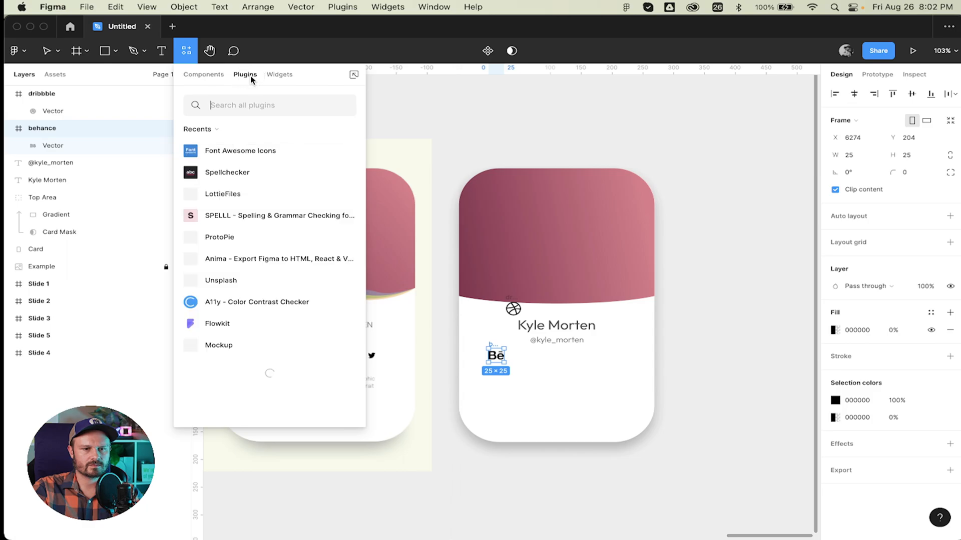
{"action": "left_click", "coordinate": [223, 150]}
{"action": "left_click", "coordinate": [262, 223]}
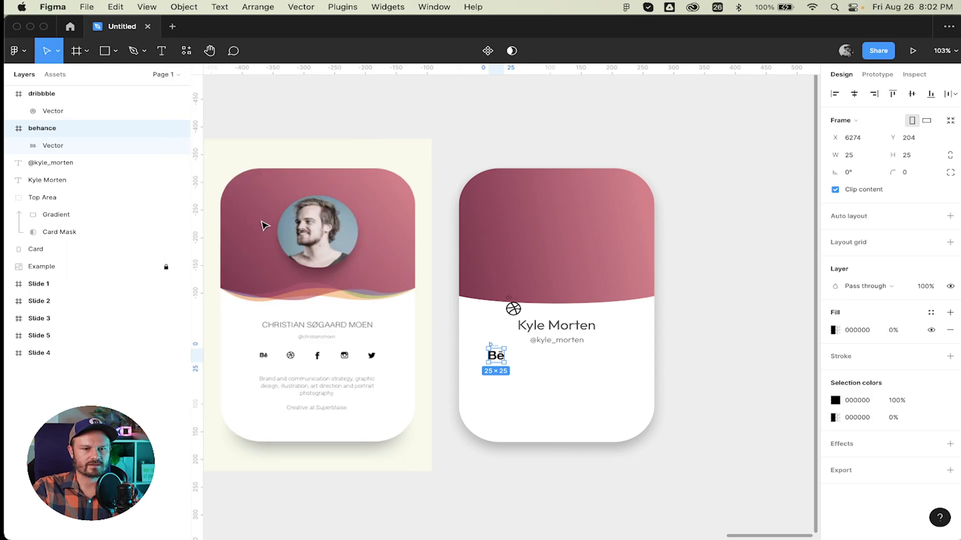
{"action": "left_click_drag", "start_coordinate": [398, 92], "coordinate": [335, 81]}
{"action": "left_click", "coordinate": [330, 116]}
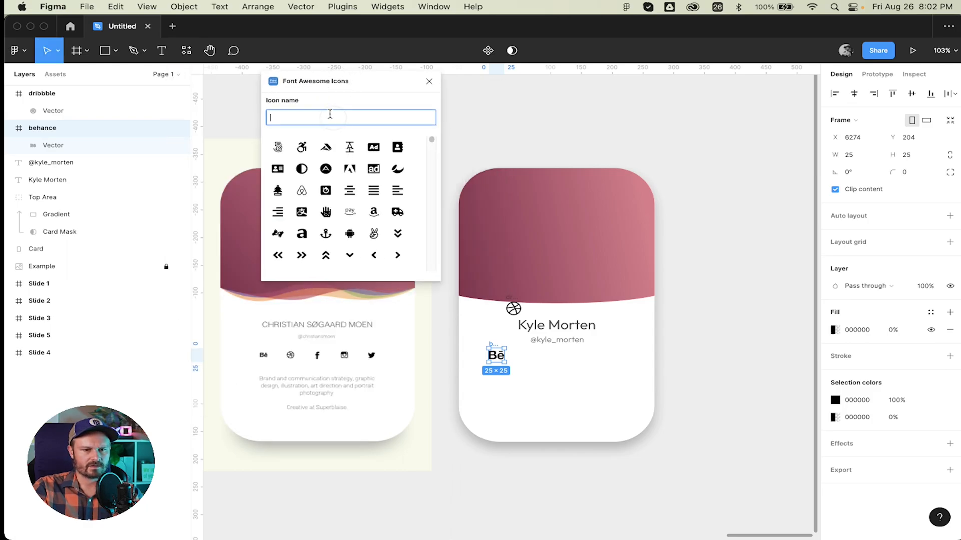
{"action": "type", "text": "face"}
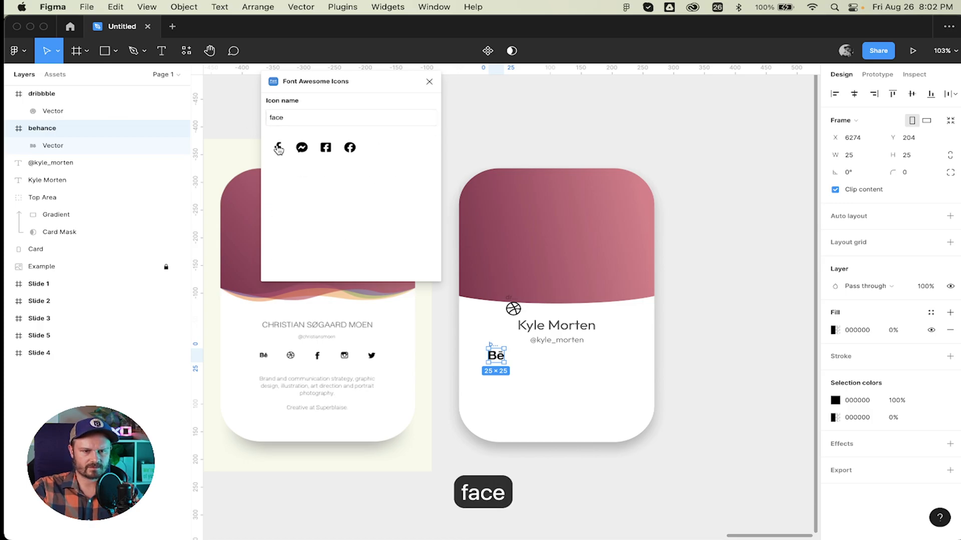
{"action": "left_click_drag", "start_coordinate": [279, 148], "coordinate": [561, 381]}
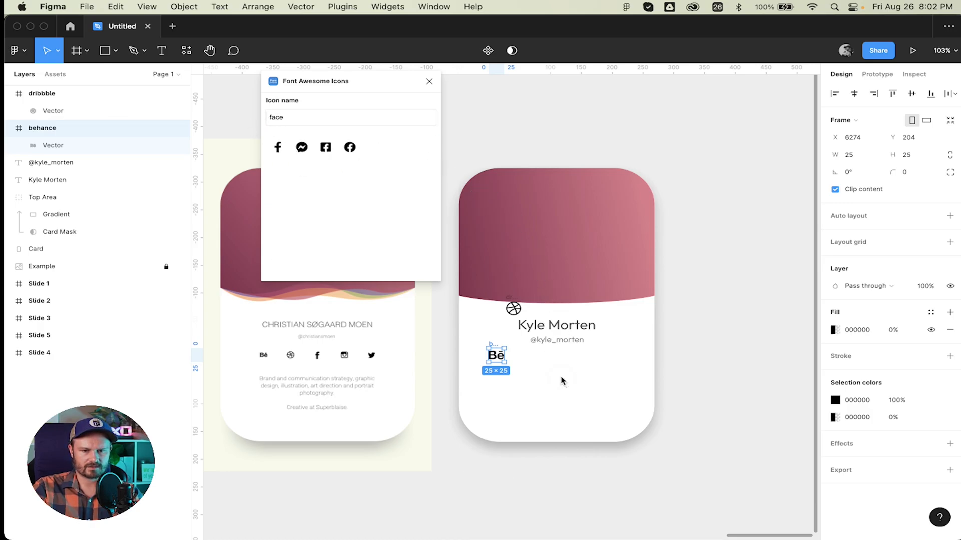
{"action": "left_click", "coordinate": [278, 147]}
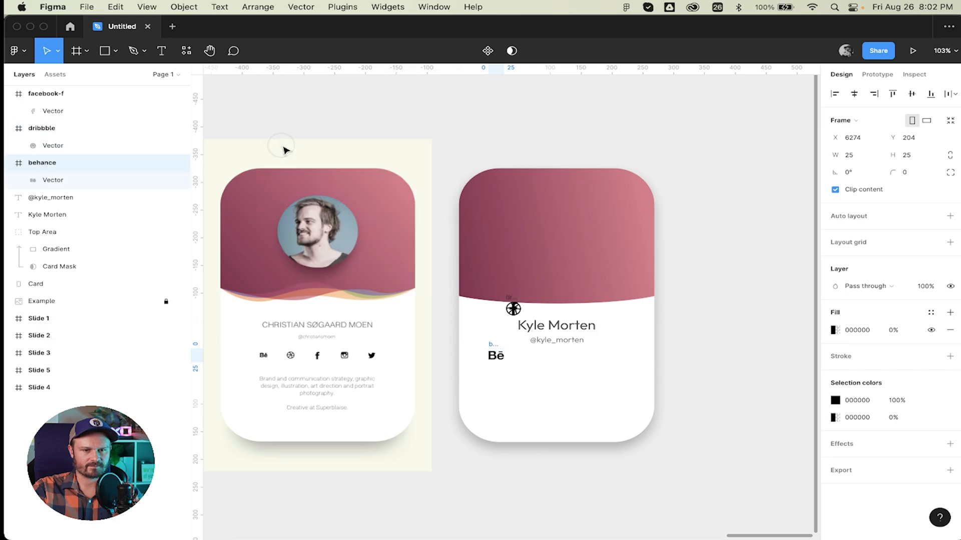
Insert the Font Awesome Instagram icon by searching 'ins'.
{"action": "left_click", "coordinate": [341, 7]}
{"action": "left_click", "coordinate": [345, 24]}
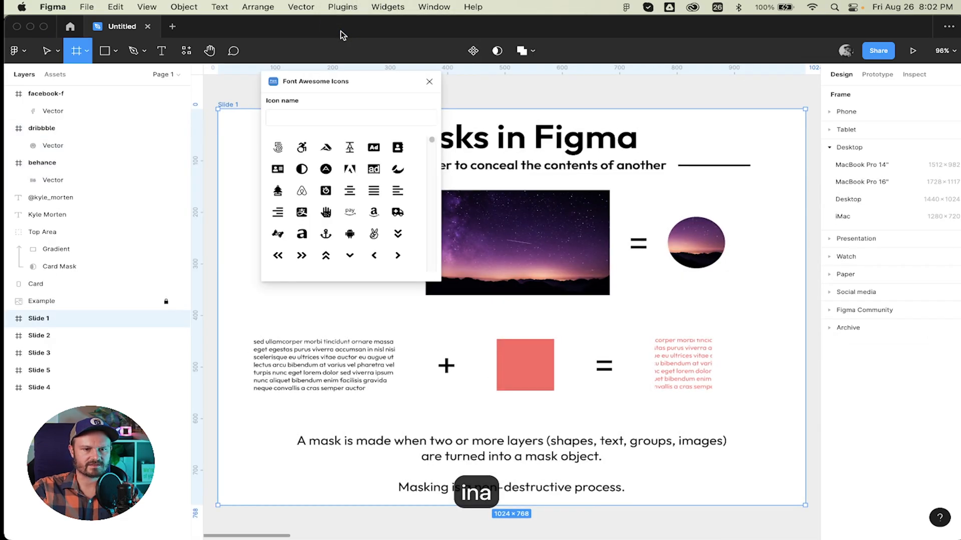
{"action": "scroll", "coordinate": [572, 233], "scroll_direction": "right", "scroll_amount": 20}
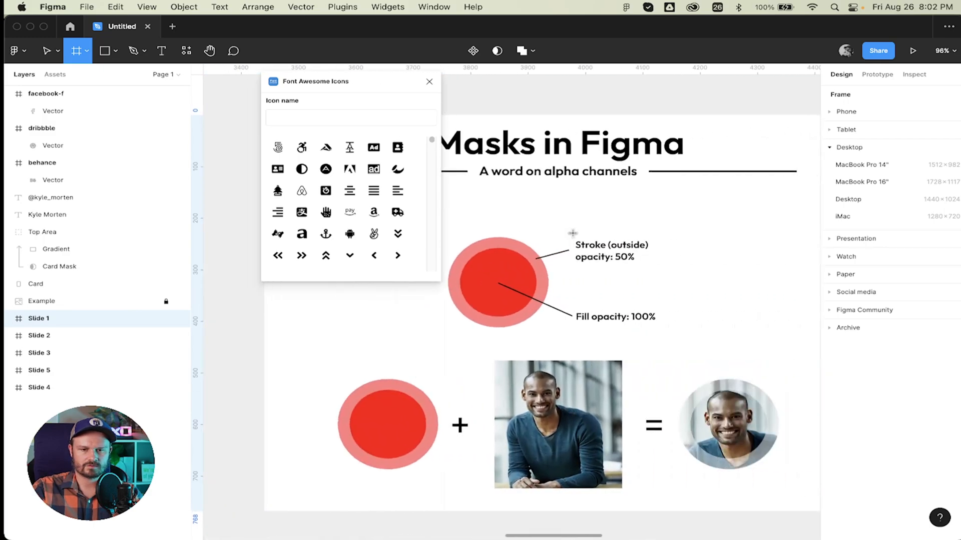
{"action": "scroll", "coordinate": [572, 234], "scroll_direction": "right", "scroll_amount": 18}
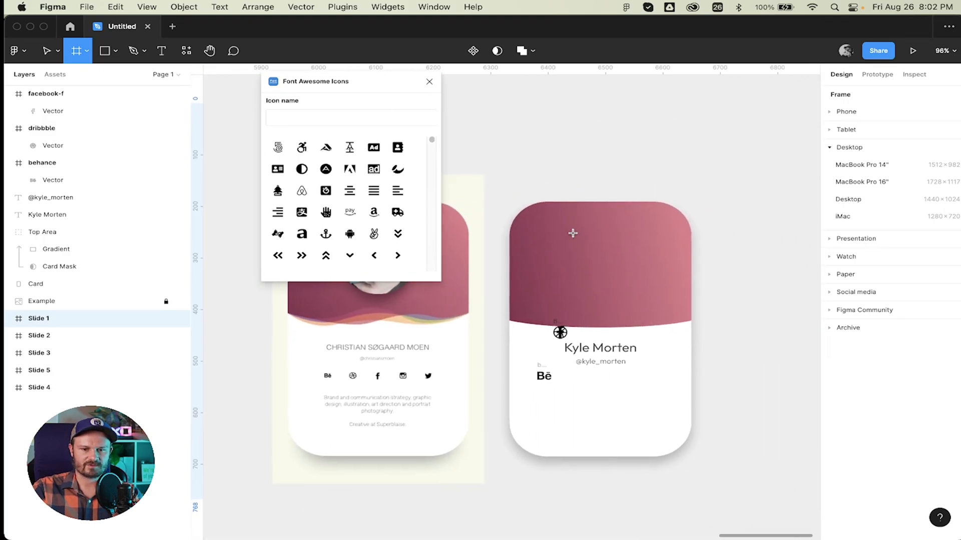
{"action": "left_click", "coordinate": [340, 118]}
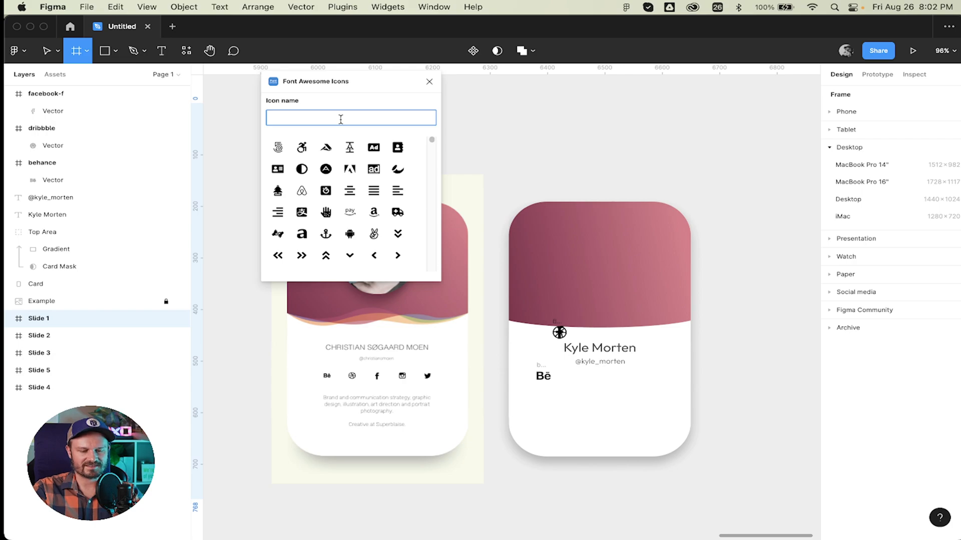
{"action": "type", "text": "ins"}
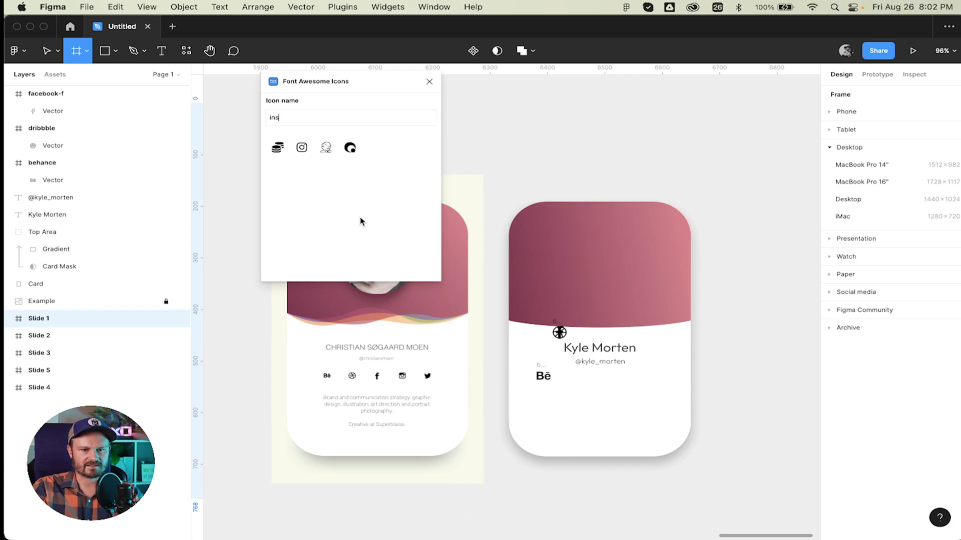
{"action": "scroll", "coordinate": [403, 372], "scroll_direction": "up", "scroll_amount": 5}
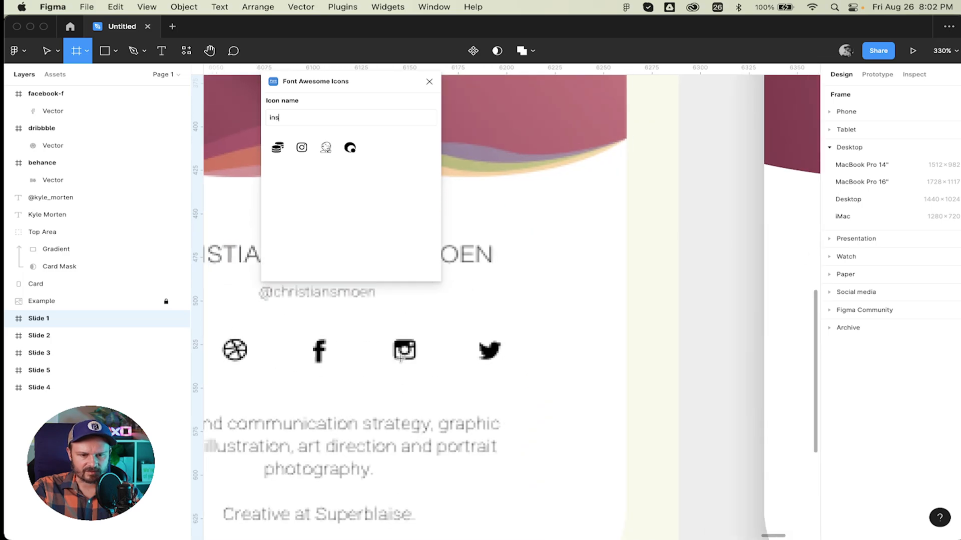
{"action": "scroll", "coordinate": [404, 356], "scroll_direction": "down", "scroll_amount": 3}
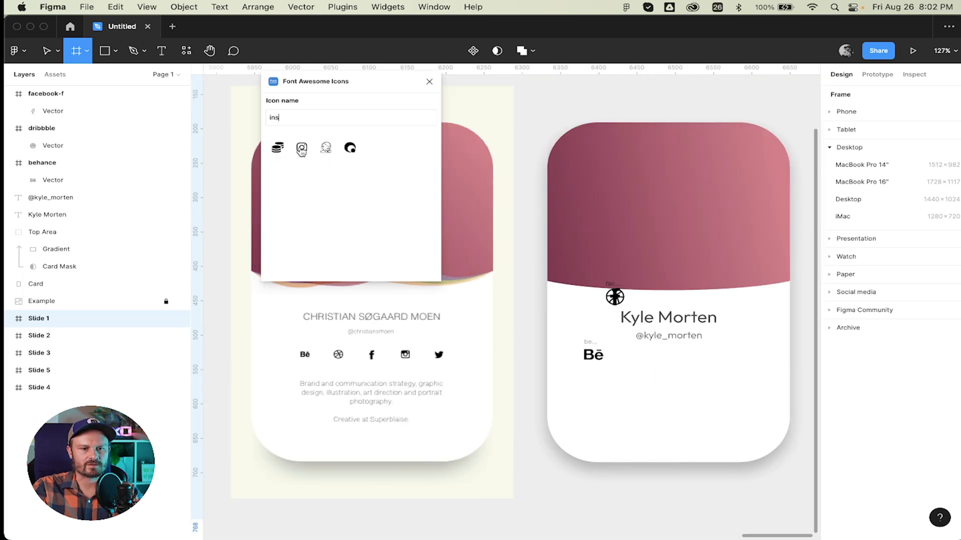
{"action": "left_click", "coordinate": [302, 149]}
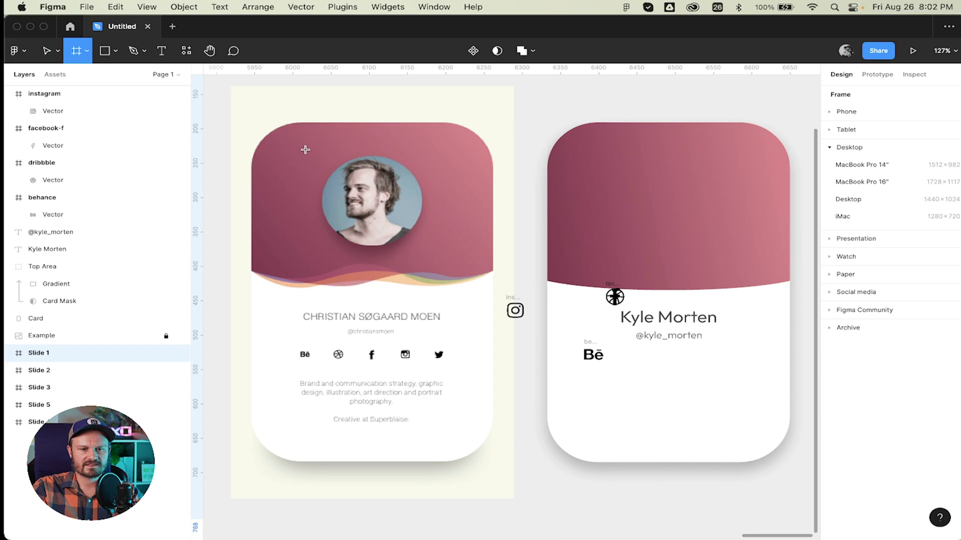
Insert the Font Awesome Twitter bird icon by searching 'twit'.
{"action": "left_click", "coordinate": [342, 6]}
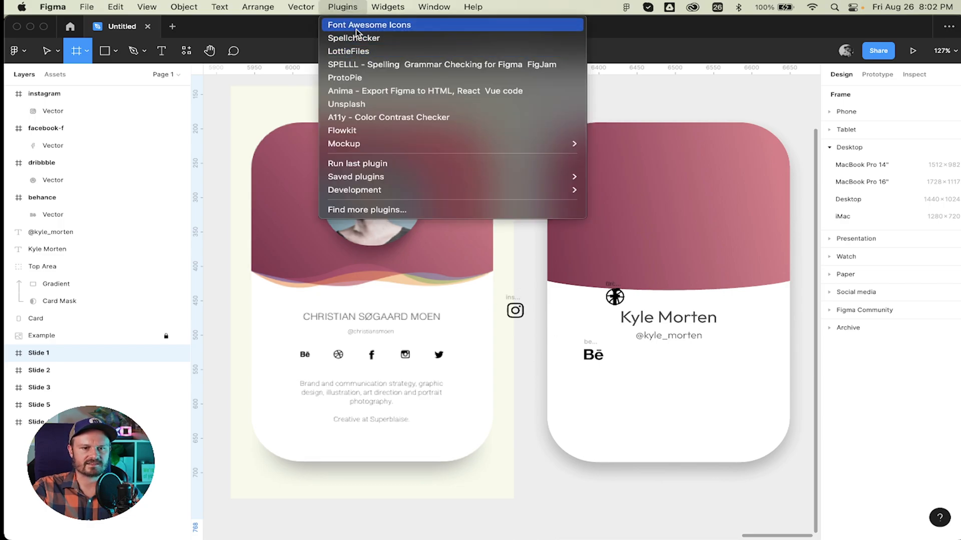
{"action": "left_click", "coordinate": [355, 28]}
{"action": "left_click", "coordinate": [347, 113]}
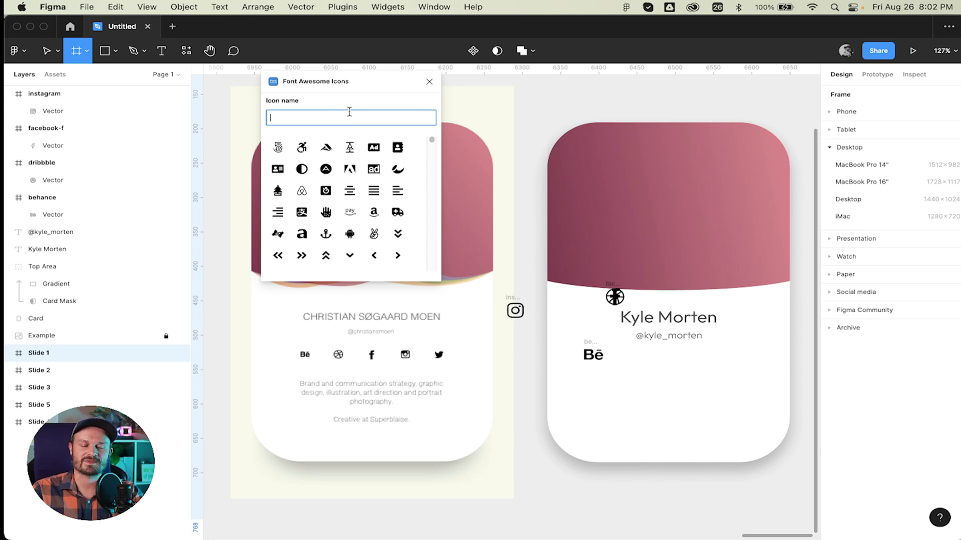
{"action": "left_click", "coordinate": [322, 87]}
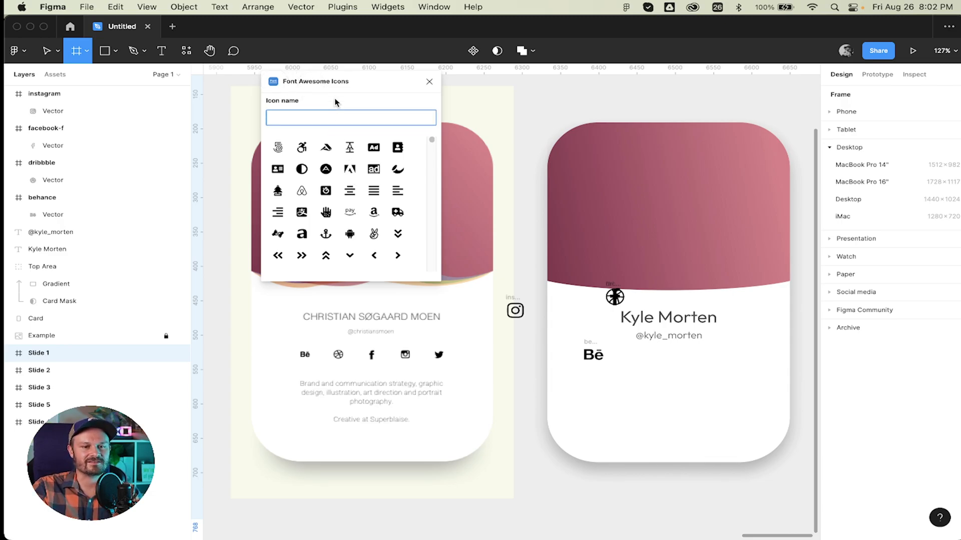
{"action": "left_click_drag", "start_coordinate": [345, 84], "coordinate": [355, 111]}
{"action": "left_click", "coordinate": [355, 142]}
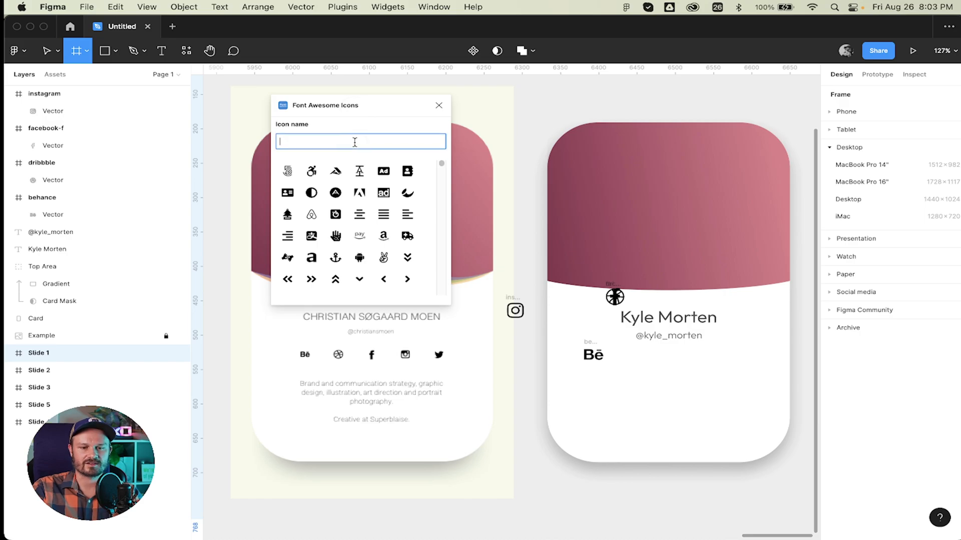
{"action": "type", "text": "twit"}
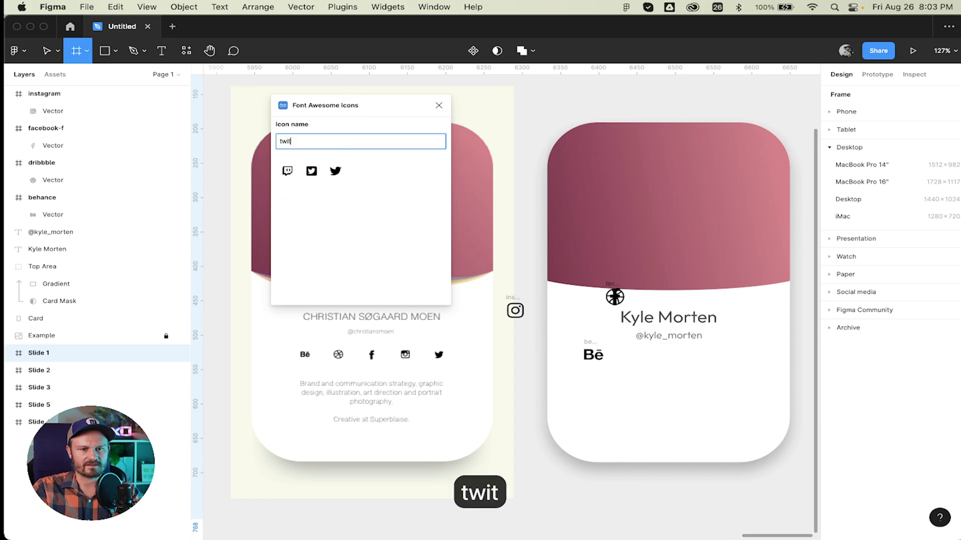
{"action": "left_click", "coordinate": [335, 172]}
Try moving the Facebook icon beside Behance, undoing the stray pull of the f from its frame.
{"action": "key", "text": "v"}
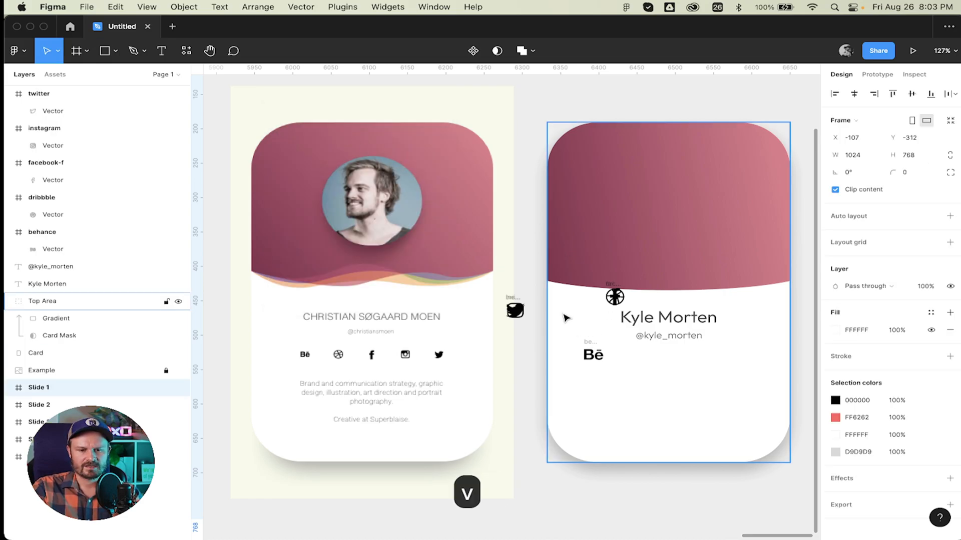
{"action": "scroll", "coordinate": [564, 315], "scroll_direction": "right", "scroll_amount": 5}
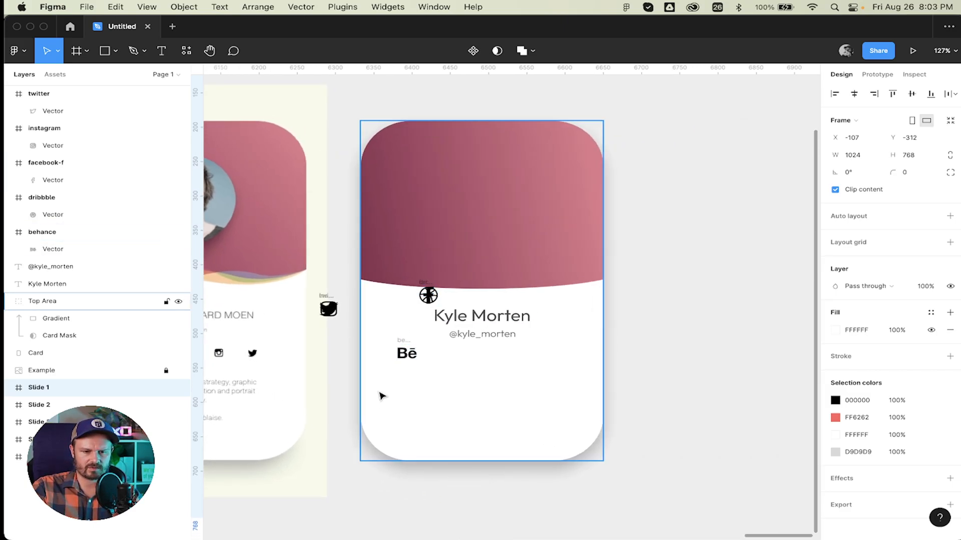
{"action": "scroll", "coordinate": [382, 394], "scroll_direction": "left", "scroll_amount": 3}
{"action": "left_click_drag", "start_coordinate": [534, 304], "coordinate": [593, 366]}
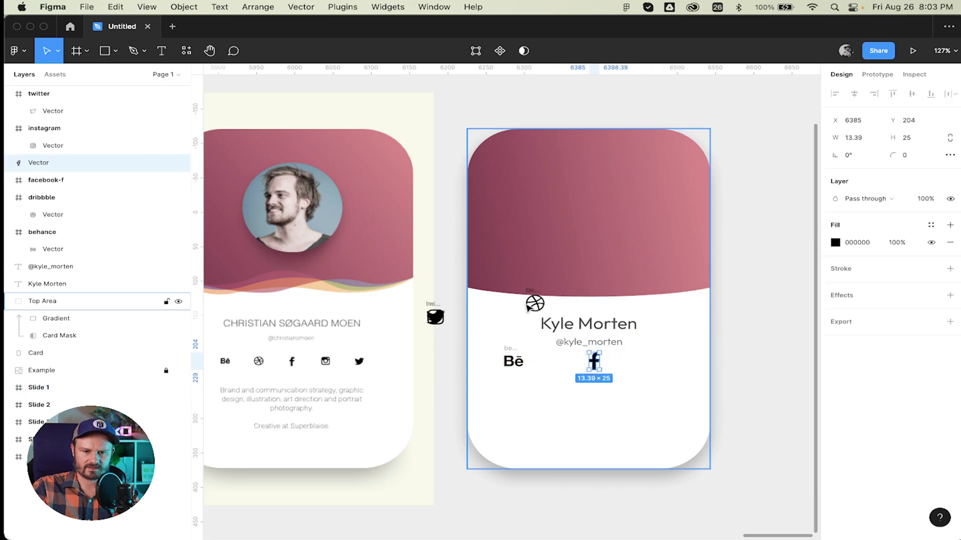
{"action": "left_click", "coordinate": [547, 367]}
{"action": "key", "text": "super+z"}
{"action": "key", "text": "super+z"}
{"action": "key", "text": "super+z"}
{"action": "key", "text": "super+z"}
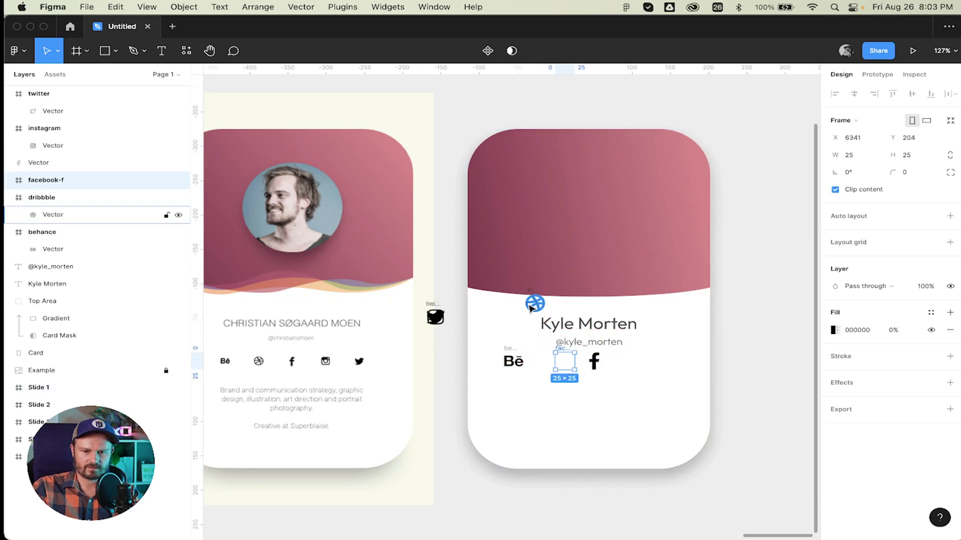
{"action": "key", "text": "super+z"}
{"action": "key", "text": "super+z"}
{"action": "key", "text": "super+z"}
{"action": "key", "text": "super+z"}
{"action": "key", "text": "super+z"}
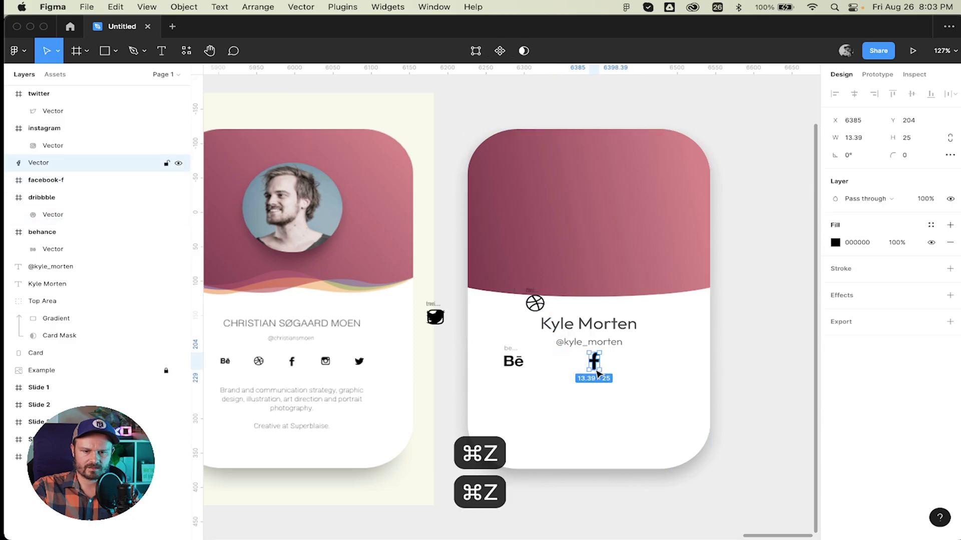
{"action": "key", "text": "super+z"}
{"action": "key", "text": "super+z"}
{"action": "key", "text": "super+z"}
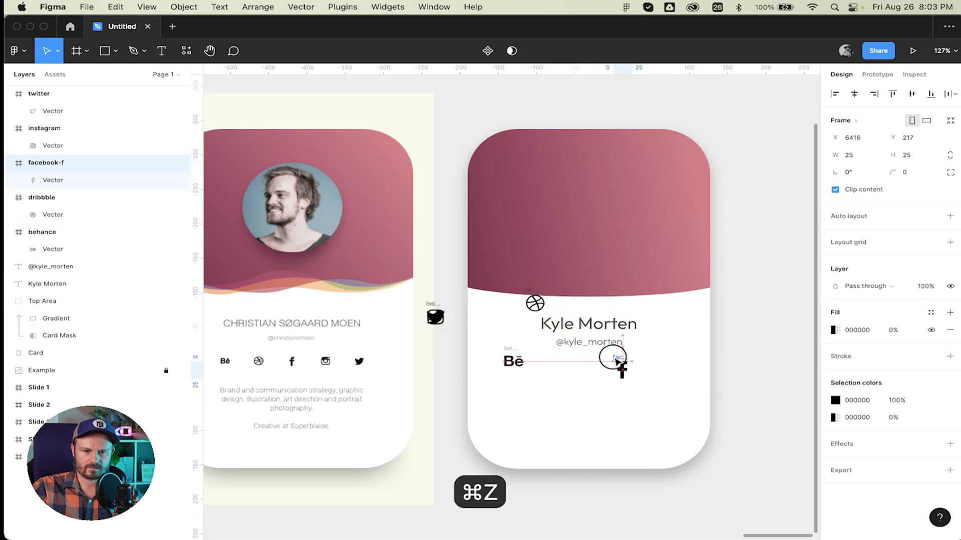
Line up Dribbble, Facebook and Instagram between the Behance and Twitter icons beneath the username.
{"action": "left_click_drag", "start_coordinate": [534, 293], "coordinate": [592, 358]}
{"action": "left_click", "coordinate": [606, 357]}
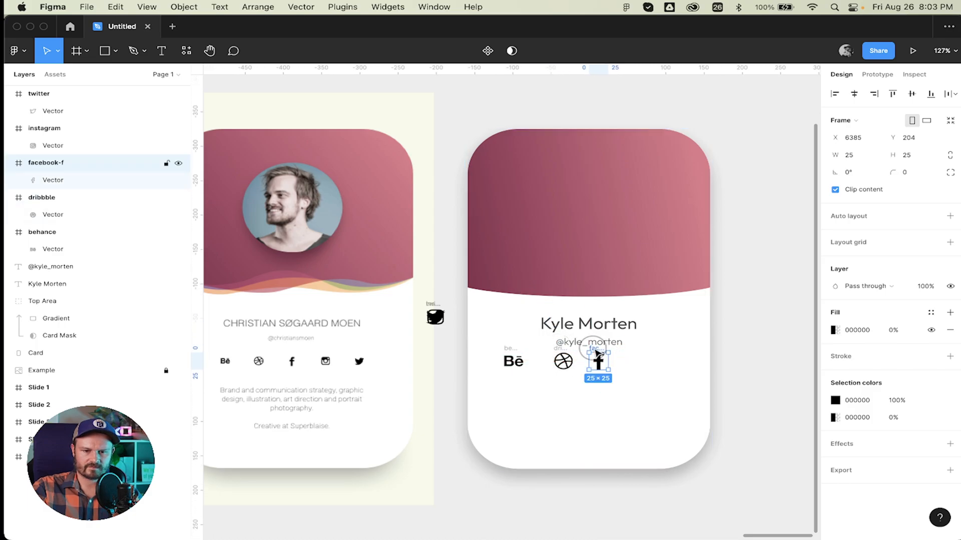
{"action": "left_click_drag", "start_coordinate": [436, 317], "coordinate": [669, 357]}
{"action": "left_click_drag", "start_coordinate": [433, 314], "coordinate": [635, 362]}
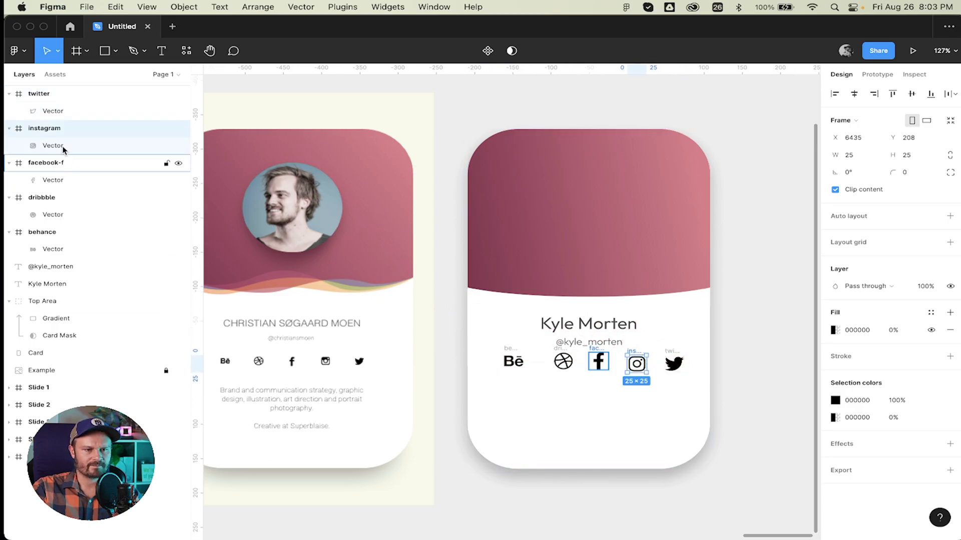
Collapse the twitter, instagram, facebook-f, dribbble and behance layer groups and select behance.
{"action": "left_click", "coordinate": [9, 94]}
{"action": "left_click", "coordinate": [9, 110]}
{"action": "left_click", "coordinate": [9, 128]}
{"action": "left_click", "coordinate": [8, 146]}
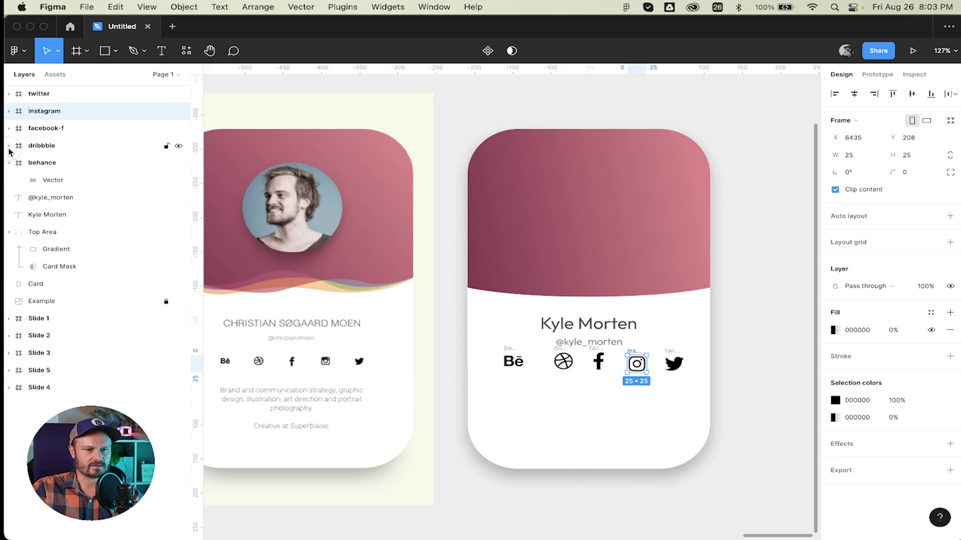
{"action": "left_click", "coordinate": [8, 163]}
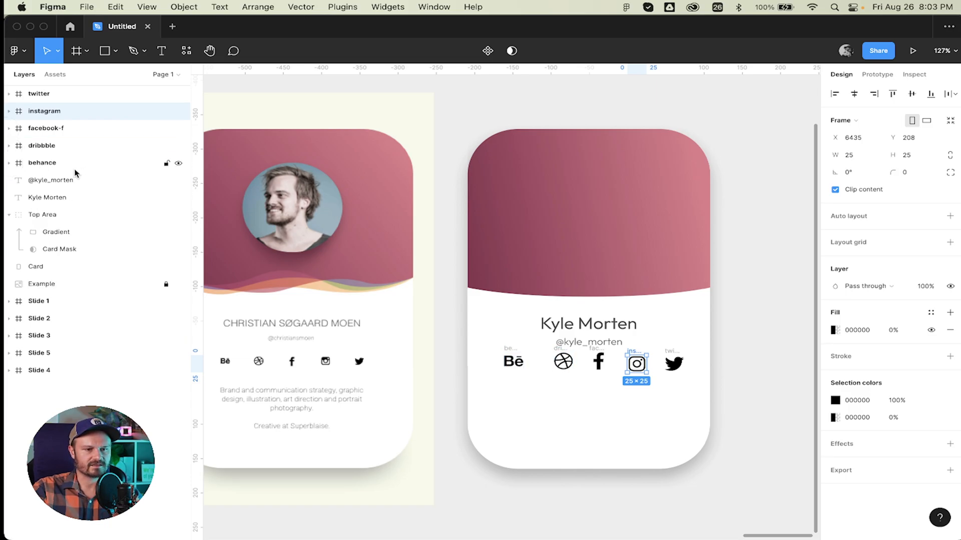
{"action": "left_click", "coordinate": [60, 163]}
Tidy up the five selected icons so they sit 28 apart in a 237×29 row.
{"action": "left_click", "coordinate": [63, 94], "text": "shift"}
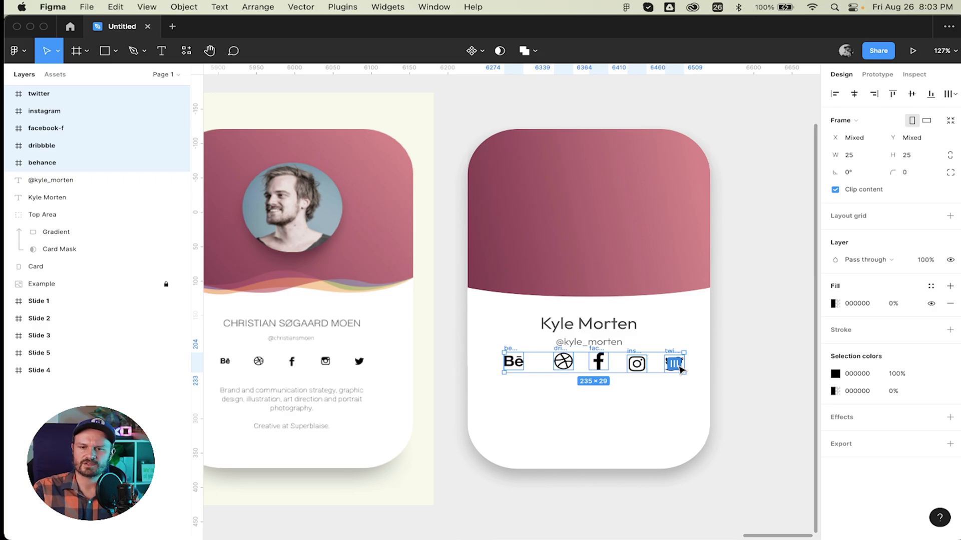
{"action": "scroll", "coordinate": [676, 368], "scroll_direction": "up", "scroll_amount": 5}
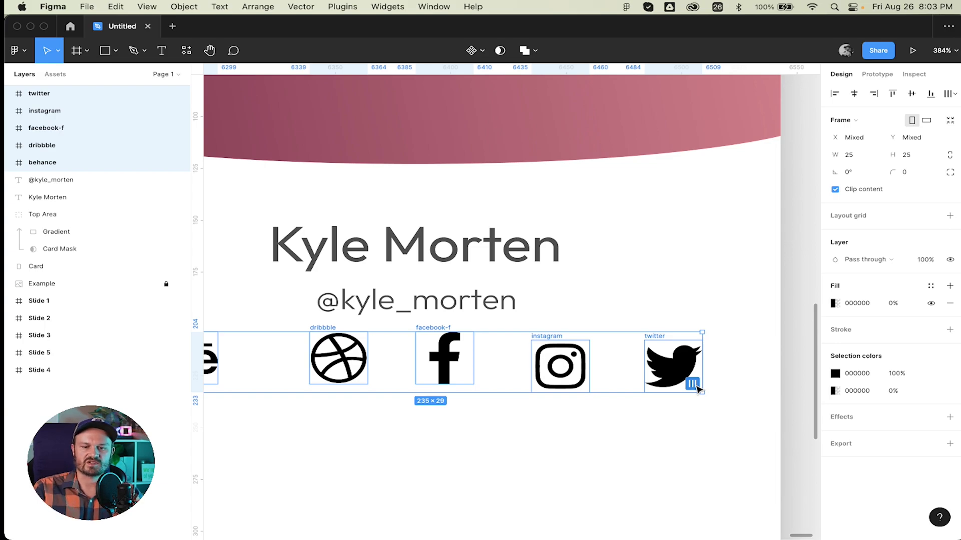
{"action": "left_click", "coordinate": [695, 385]}
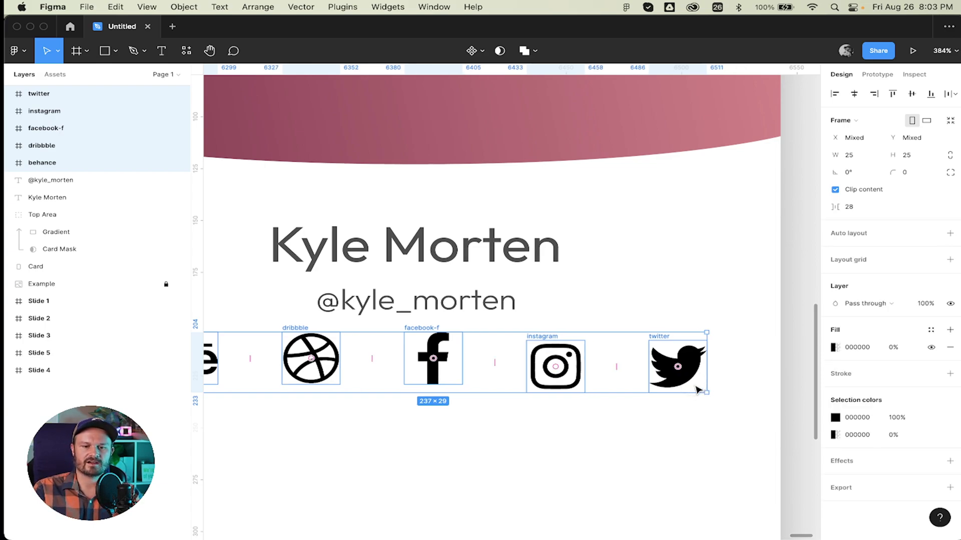
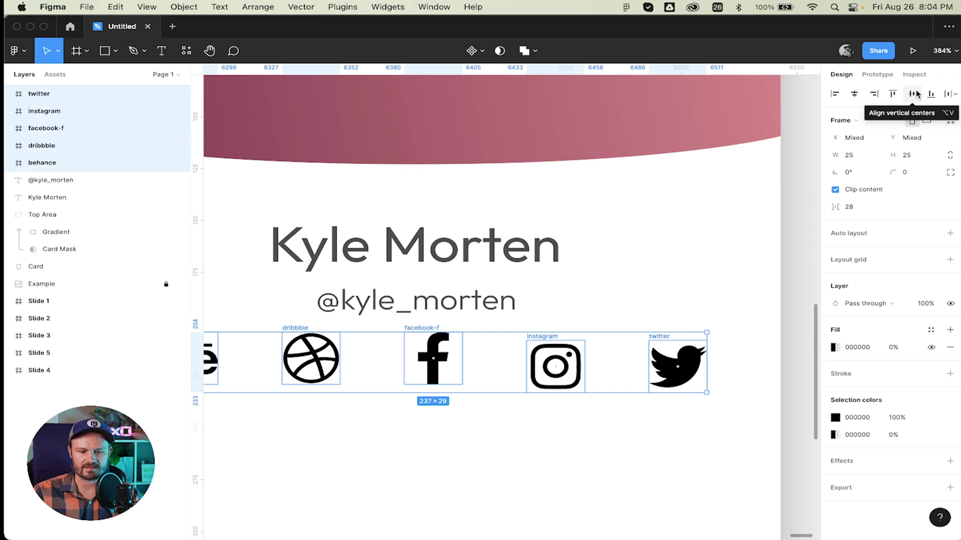
Align the five social icons on their vertical centres.
{"action": "key", "text": "alt+v"}
{"action": "scroll", "coordinate": [697, 267], "scroll_direction": "down", "scroll_amount": 1}
{"action": "scroll", "coordinate": [698, 267], "scroll_direction": "down", "scroll_amount": 3}
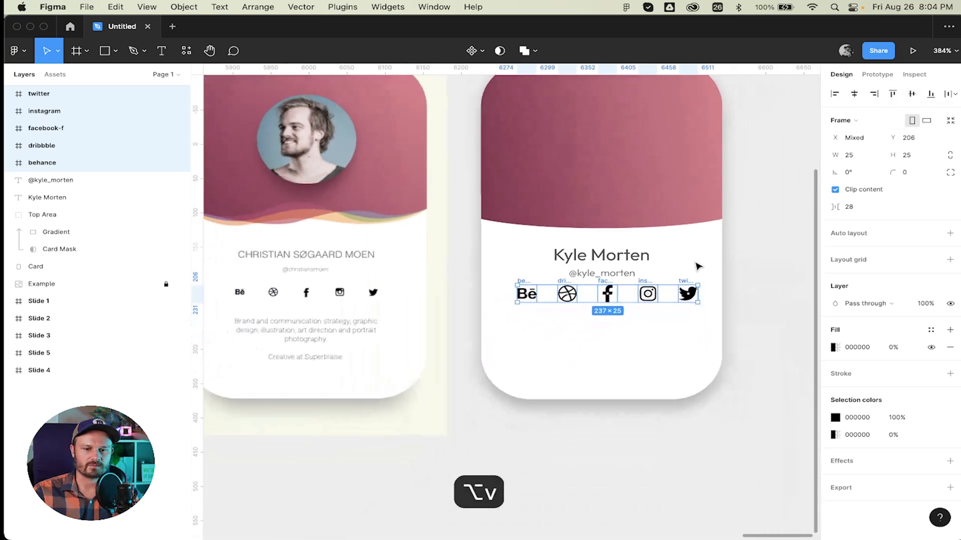
{"action": "scroll", "coordinate": [698, 266], "scroll_direction": "up", "scroll_amount": 5}
{"action": "scroll", "coordinate": [699, 266], "scroll_direction": "right", "scroll_amount": 2}
{"action": "scroll", "coordinate": [698, 267], "scroll_direction": "up", "scroll_amount": 1}
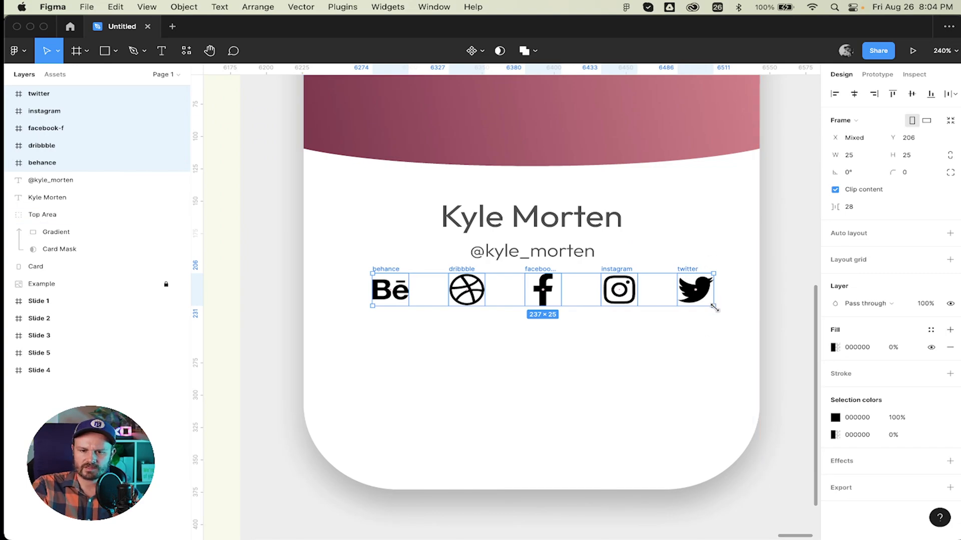
Scale the icon row down to about 145×15 and group the icons.
{"action": "key", "text": "k"}
{"action": "left_click_drag", "start_coordinate": [713, 306], "coordinate": [581, 281]}
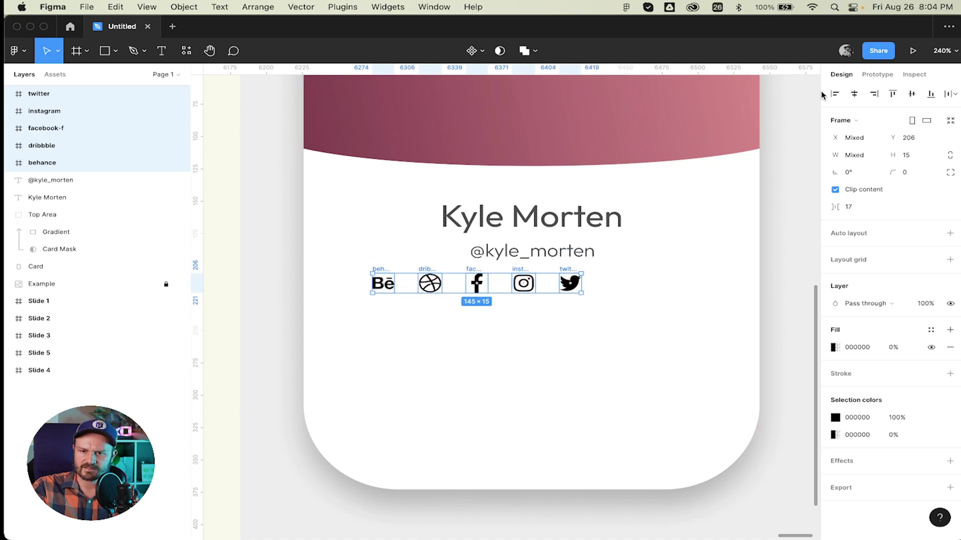
{"action": "key", "text": "super+g"}
Line the icon group up with the name heading's left edge and ungroup it.
{"action": "key", "text": "shift+super+g"}
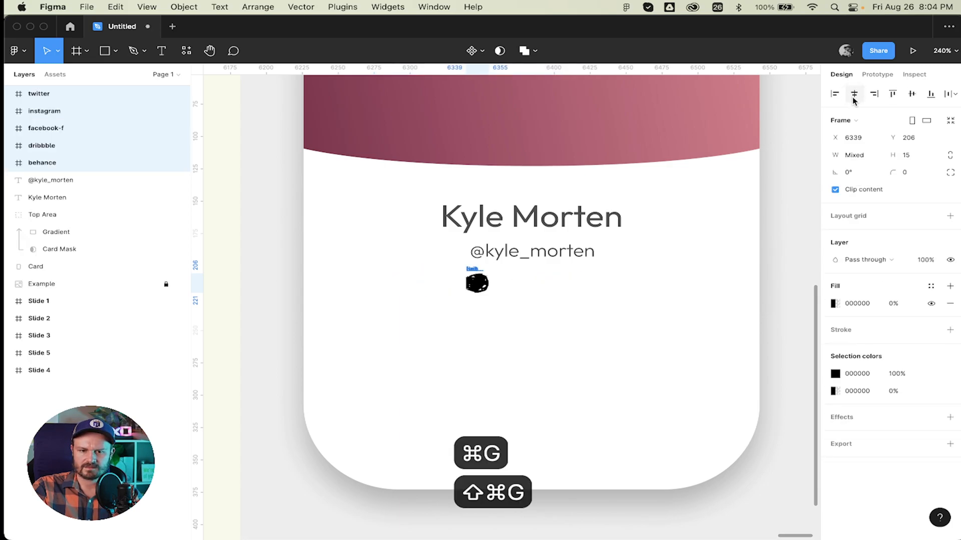
{"action": "key", "text": "super+z"}
{"action": "key", "text": "super+z"}
{"action": "left_click_drag", "start_coordinate": [542, 281], "coordinate": [610, 282]}
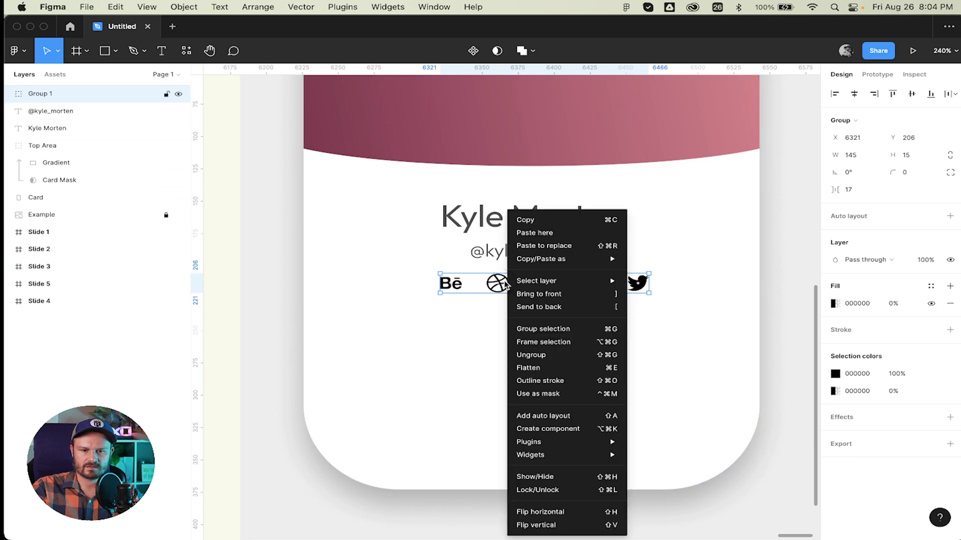
{"action": "right_click", "coordinate": [507, 282]}
{"action": "left_click", "coordinate": [582, 355]}
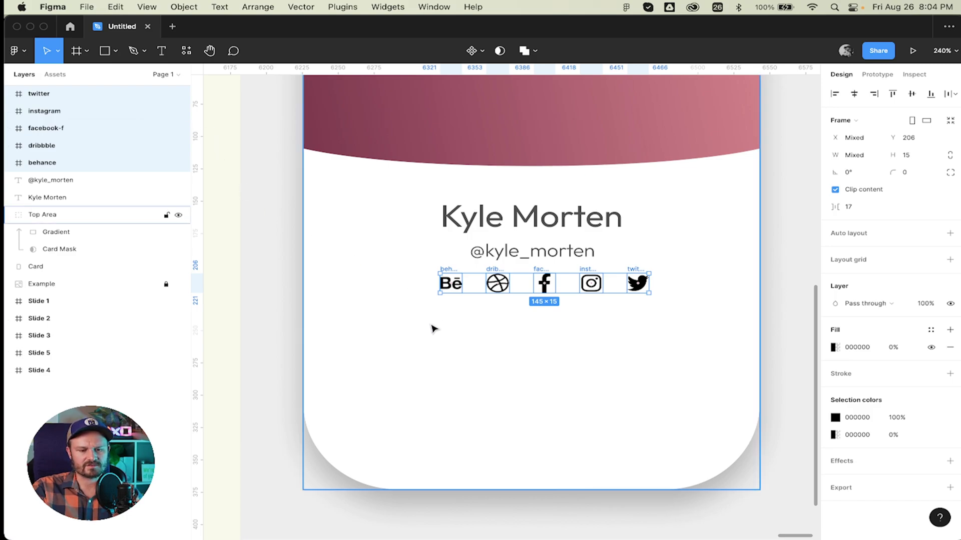
Wrap the five icons in a new frame, Frame 4, with horizontal auto layout.
{"action": "key", "text": "alt"}
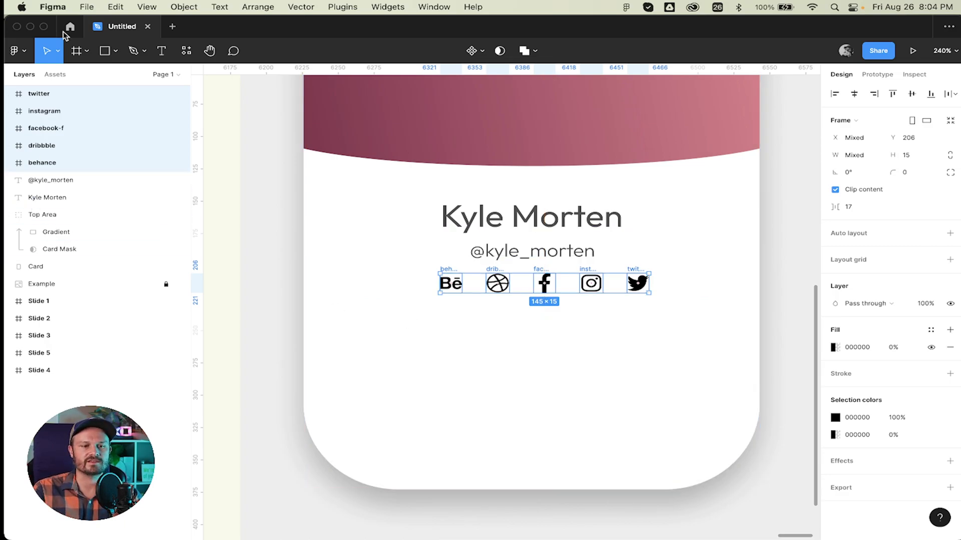
{"action": "key", "text": "alt+super+g"}
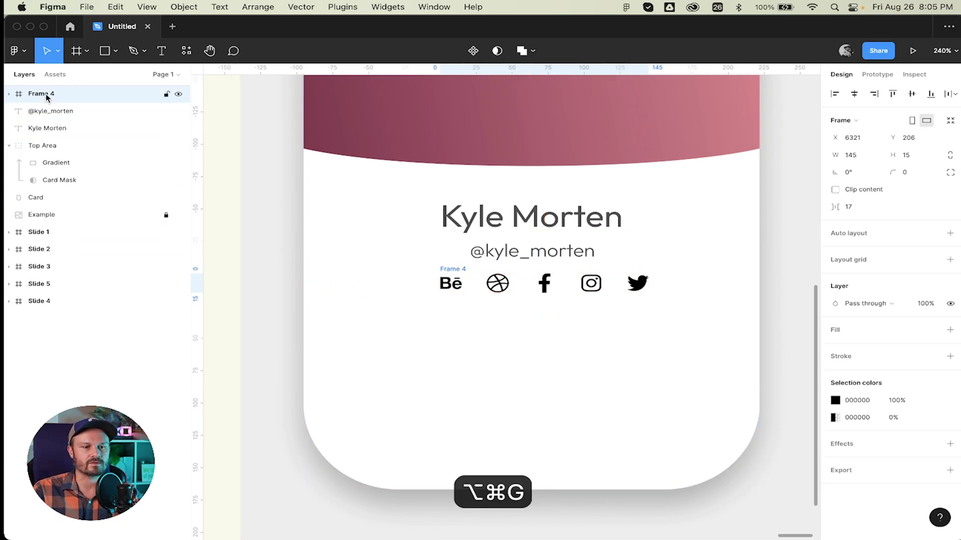
{"action": "key", "text": "shift+a"}
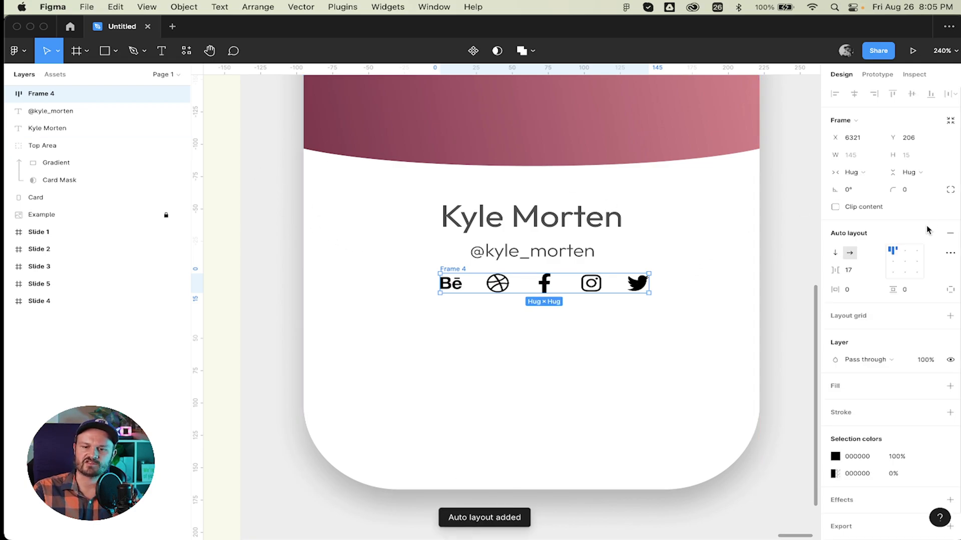
Centre-align Frame 4's auto layout and set the icon spacing to 40.
{"action": "left_click", "coordinate": [902, 262]}
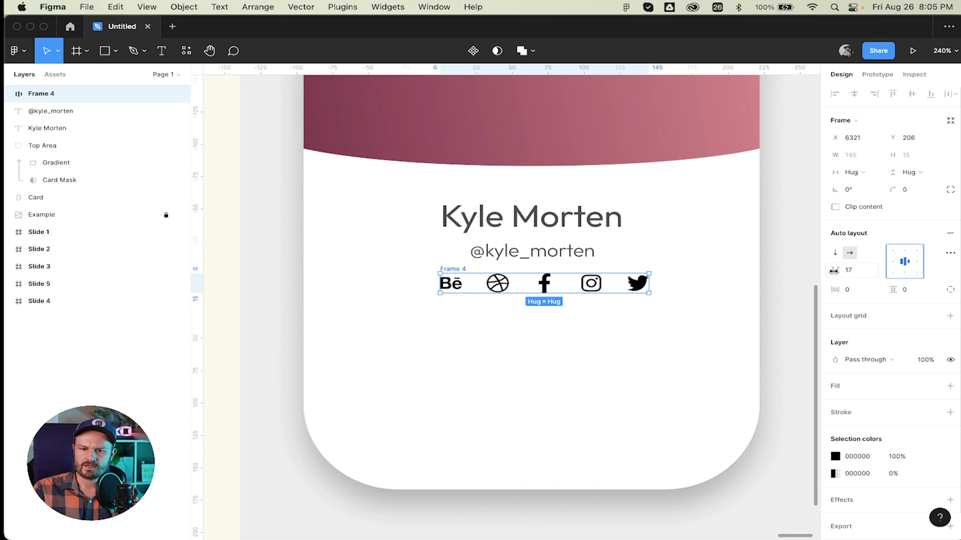
{"action": "left_click", "coordinate": [864, 270]}
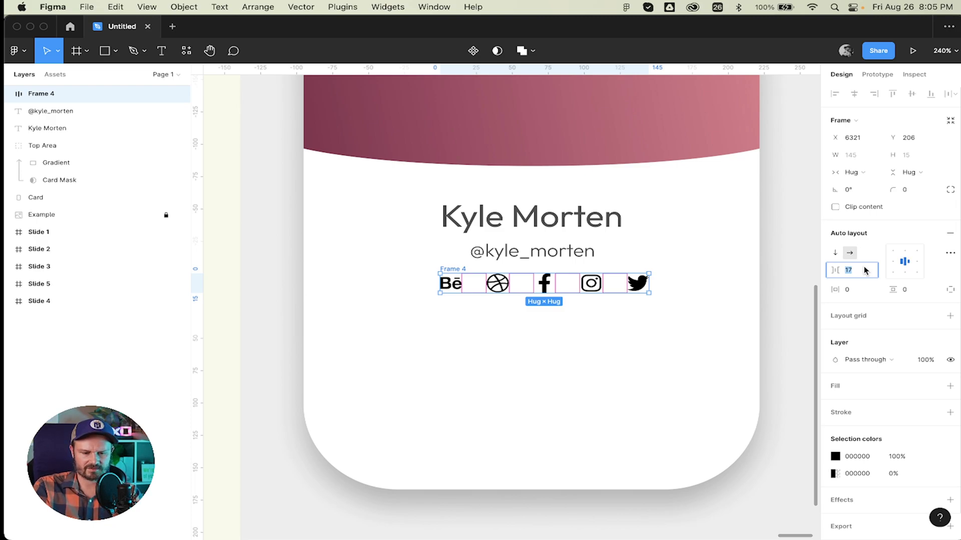
{"action": "type", "text": "40"}
{"action": "key", "text": "Return"}
{"action": "key", "text": "Escape"}
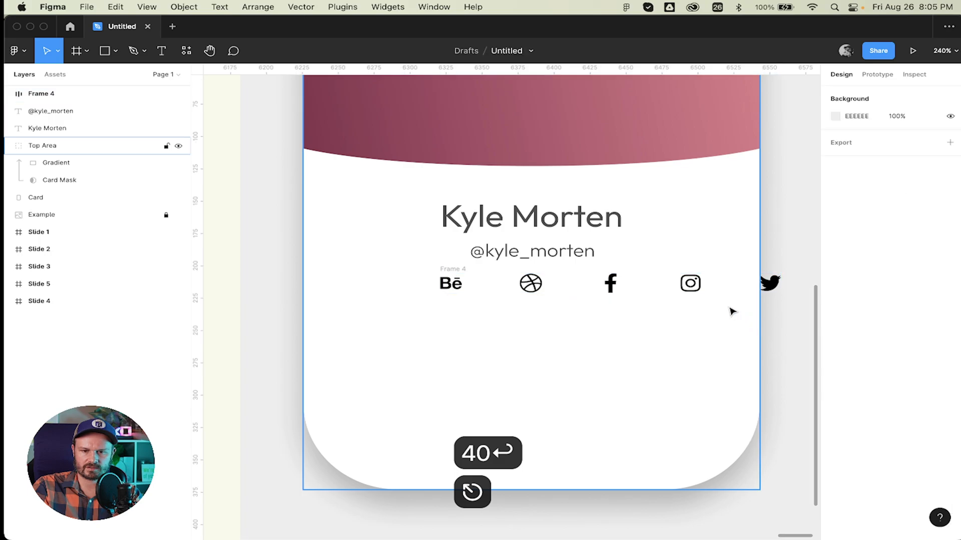
Centre the Frame 4 icon row on the card beneath the username.
{"action": "left_click", "coordinate": [690, 284]}
{"action": "left_click", "coordinate": [19, 94]}
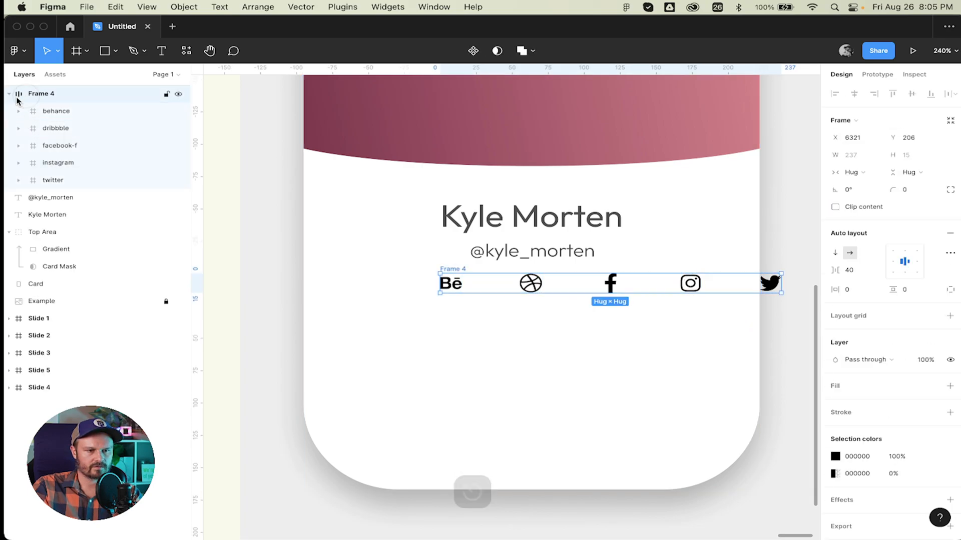
{"action": "left_click", "coordinate": [9, 94]}
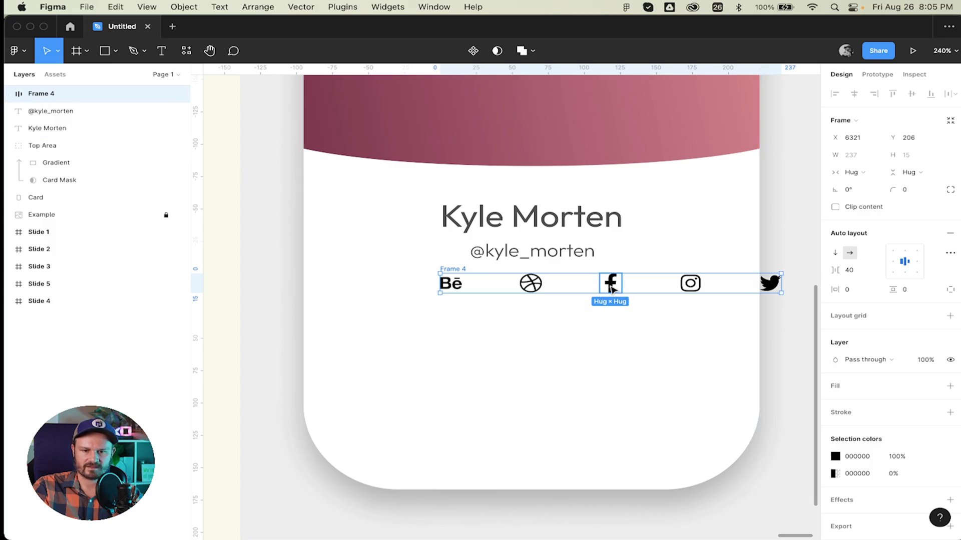
{"action": "left_click_drag", "start_coordinate": [611, 286], "coordinate": [532, 287]}
{"action": "scroll", "coordinate": [700, 322], "scroll_direction": "down", "scroll_amount": 2}
{"action": "scroll", "coordinate": [700, 322], "scroll_direction": "down", "scroll_amount": 3}
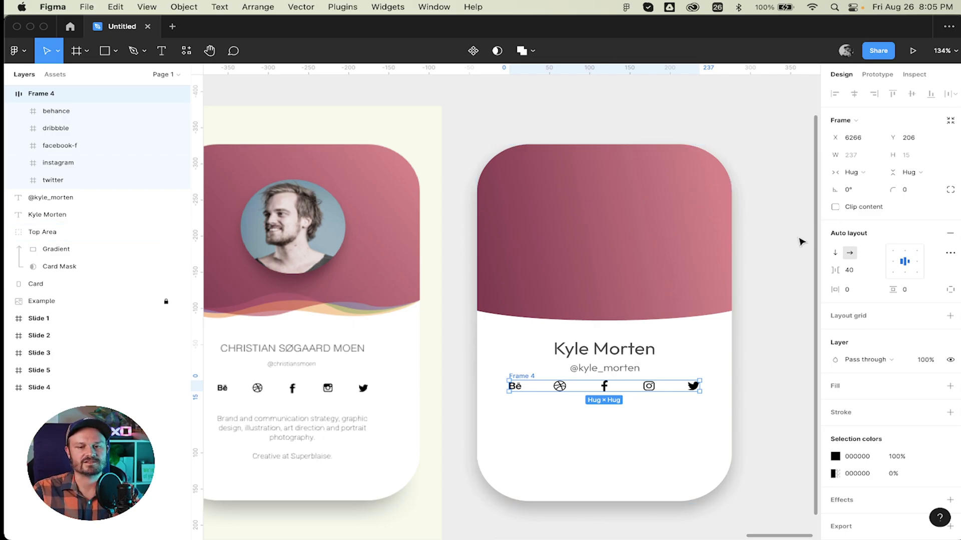
{"action": "scroll", "coordinate": [613, 264], "scroll_direction": "right", "scroll_amount": 4}
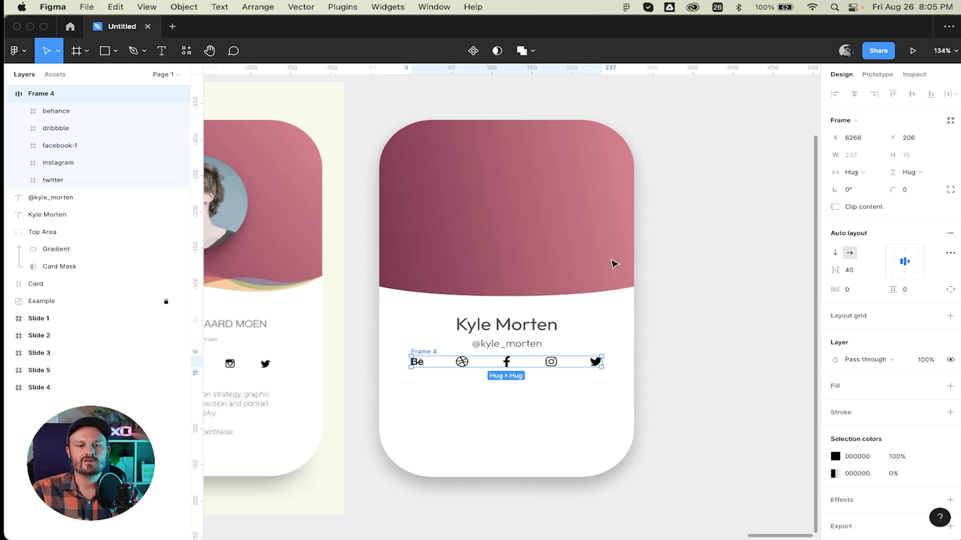
{"action": "scroll", "coordinate": [610, 266], "scroll_direction": "left", "scroll_amount": 5}
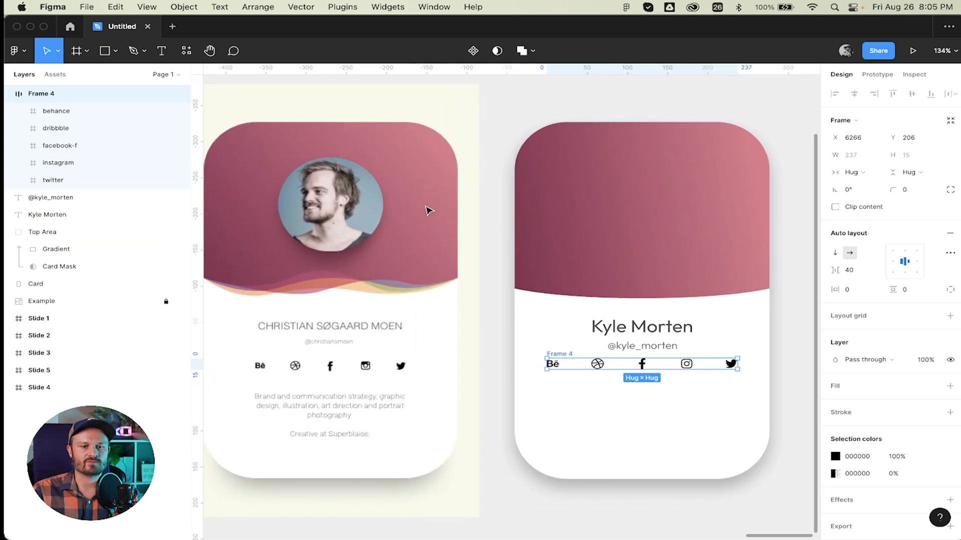
{"action": "scroll", "coordinate": [441, 208], "scroll_direction": "right", "scroll_amount": 3}
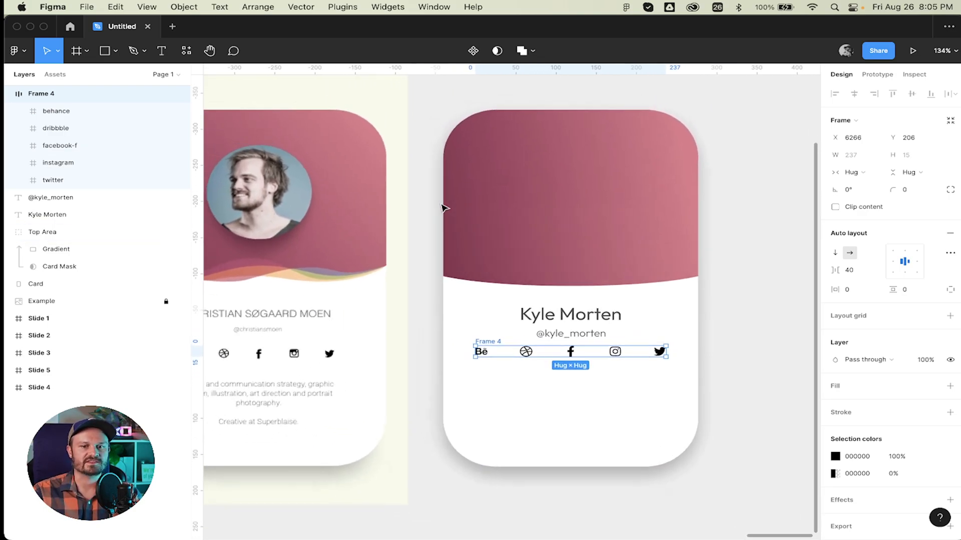
{"action": "scroll", "coordinate": [443, 208], "scroll_direction": "left", "scroll_amount": 3}
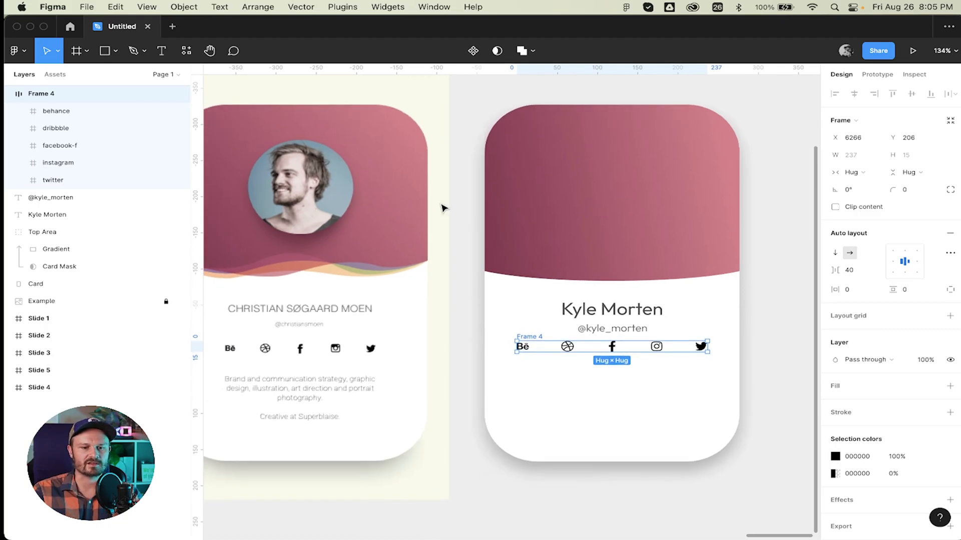
Select the card's Top Area group, then switch to the Brave browser.
{"action": "left_click", "coordinate": [584, 403]}
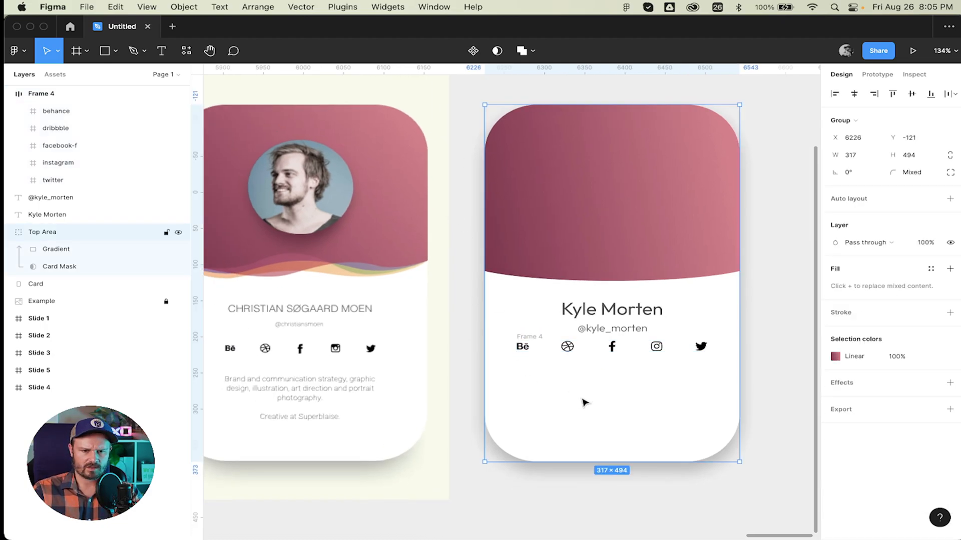
{"action": "scroll", "coordinate": [554, 401], "scroll_direction": "down", "scroll_amount": 2}
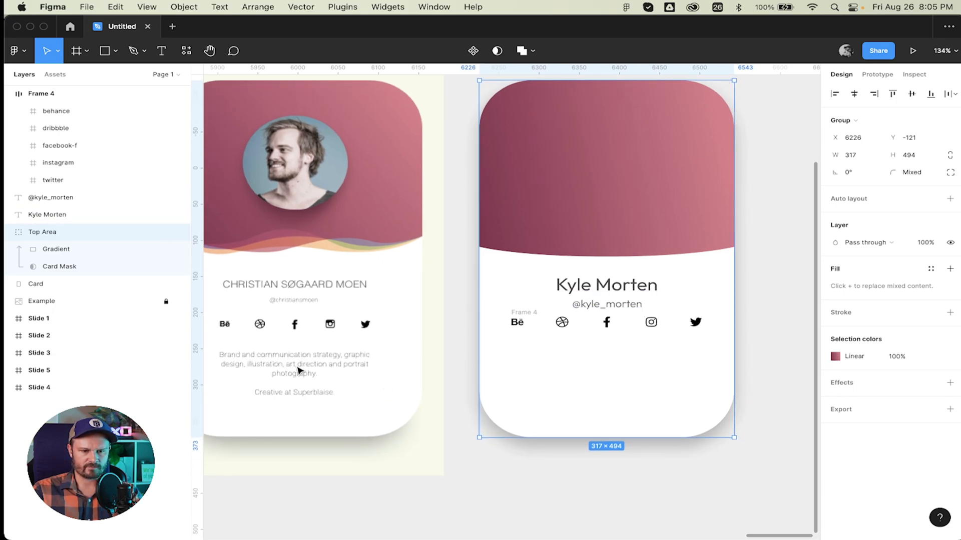
{"action": "key", "text": "super+Tab"}
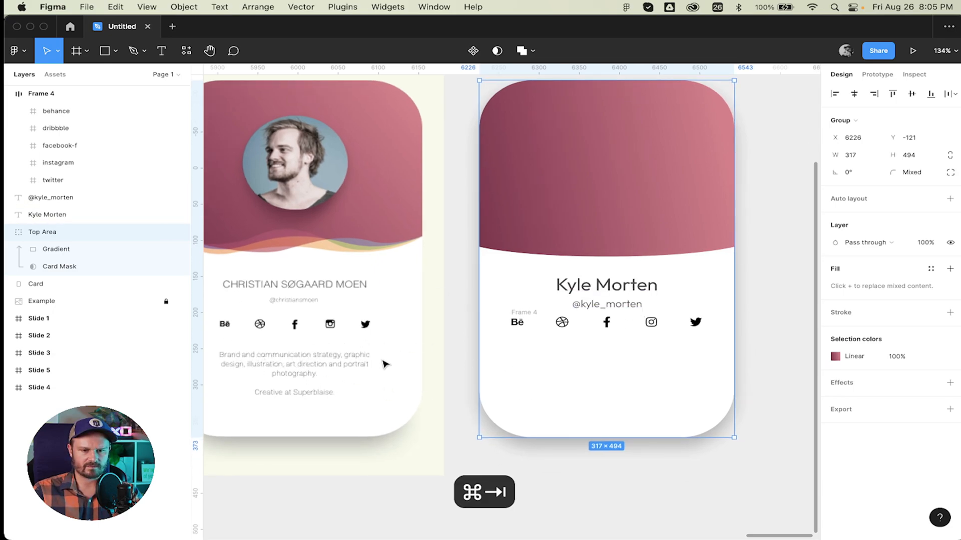
Open loremipsum.io/generator in a new tab and copy the first lines of text.
{"action": "key", "text": "super+t"}
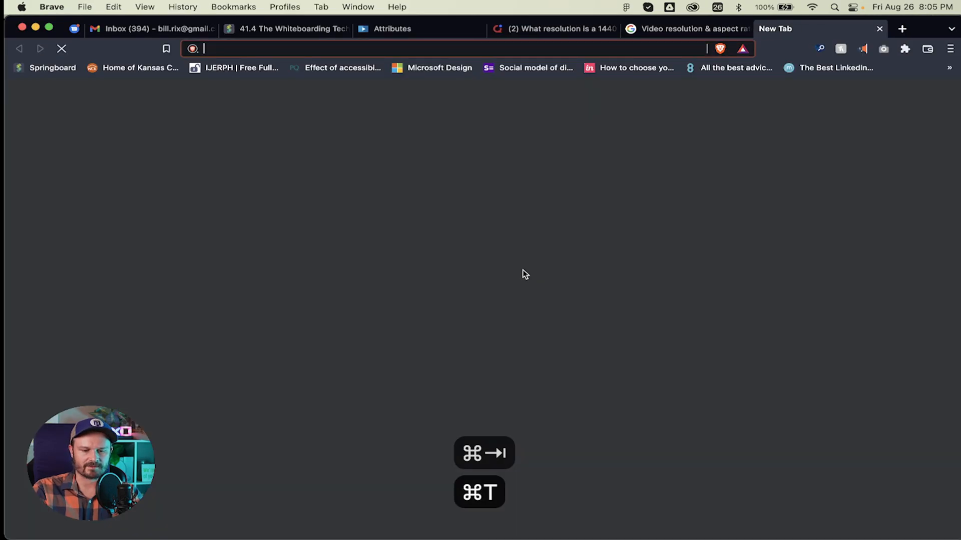
{"action": "type", "text": "lor"}
{"action": "key", "text": "Return"}
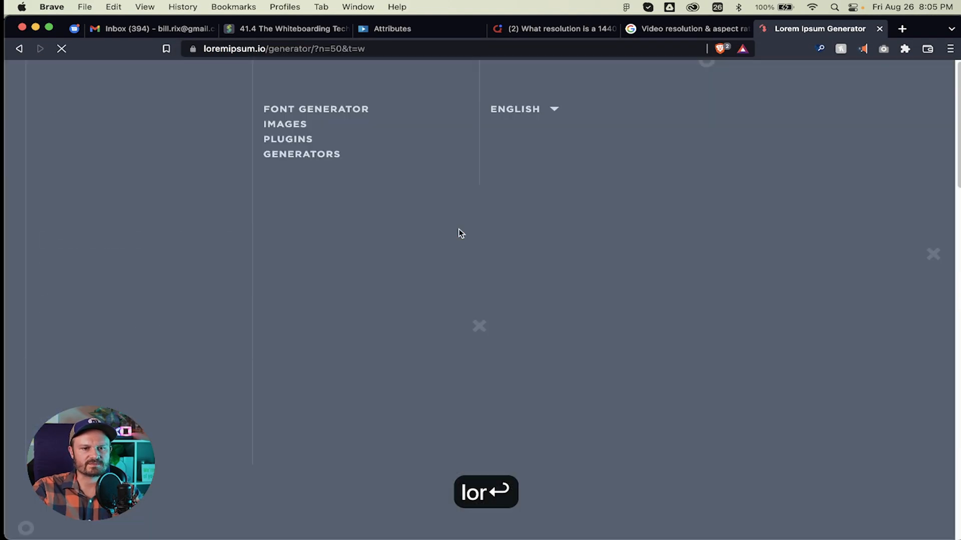
{"action": "scroll", "coordinate": [282, 346], "scroll_direction": "down", "scroll_amount": 4}
{"action": "scroll", "coordinate": [283, 346], "scroll_direction": "down", "scroll_amount": 3}
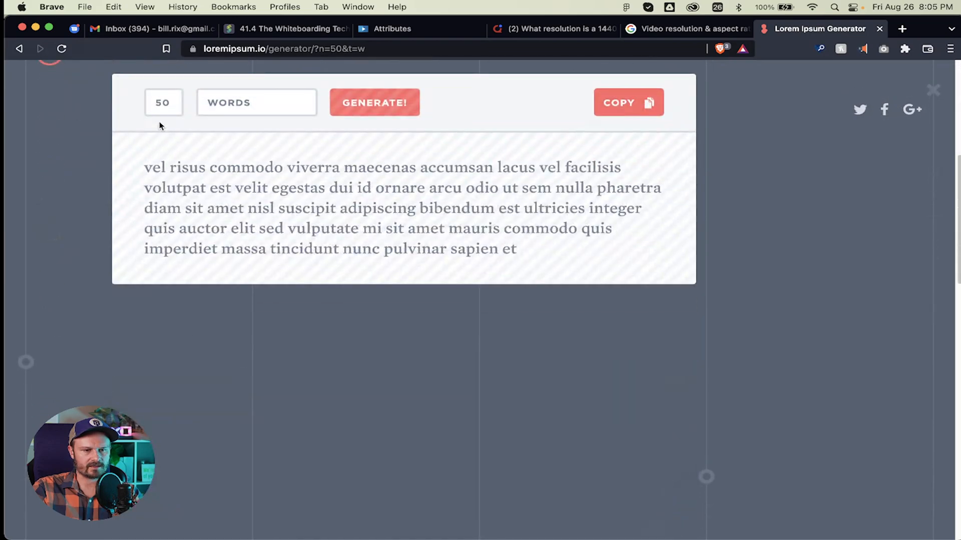
{"action": "left_click_drag", "start_coordinate": [144, 166], "coordinate": [497, 192]}
{"action": "key", "text": "cmd+c"}
{"action": "key", "text": "cmd+Tab"}
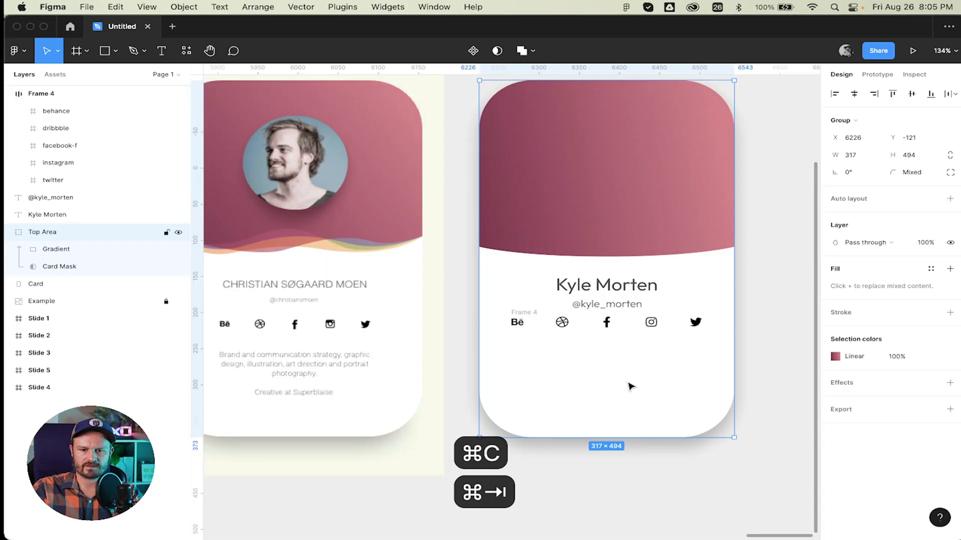
Paste the lorem text into an auto-height text box below the social icons.
{"action": "key", "text": "t"}
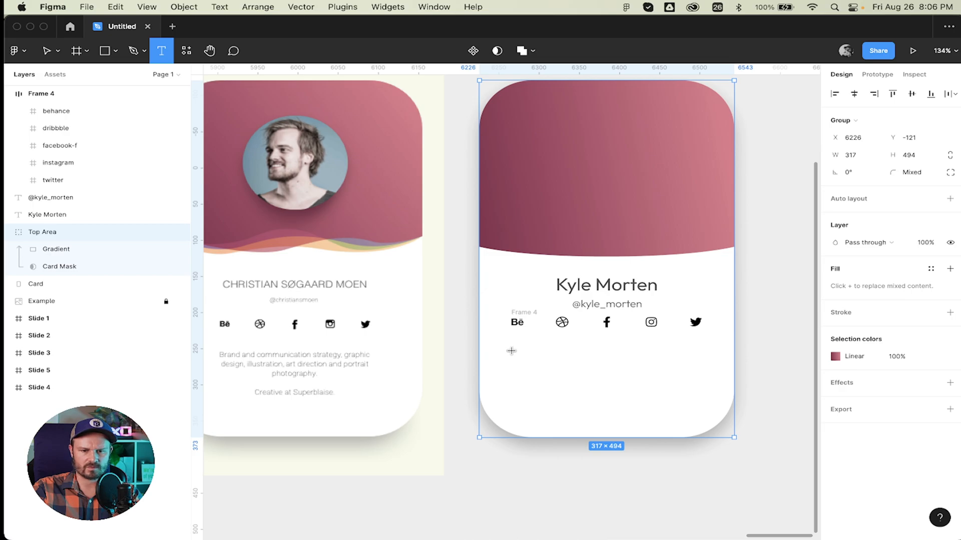
{"action": "left_click_drag", "start_coordinate": [511, 351], "coordinate": [700, 390]}
{"action": "key", "text": "super+v"}
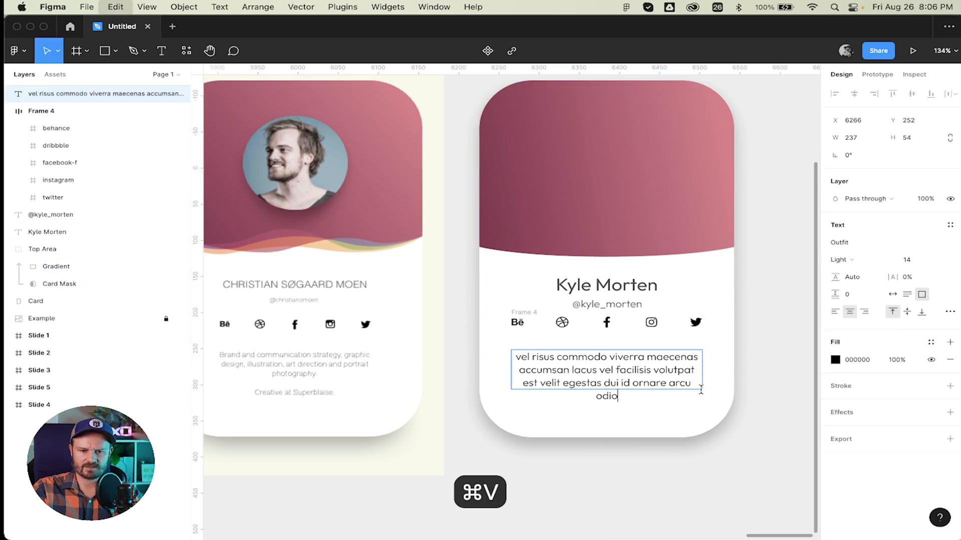
{"action": "key", "text": "super+a"}
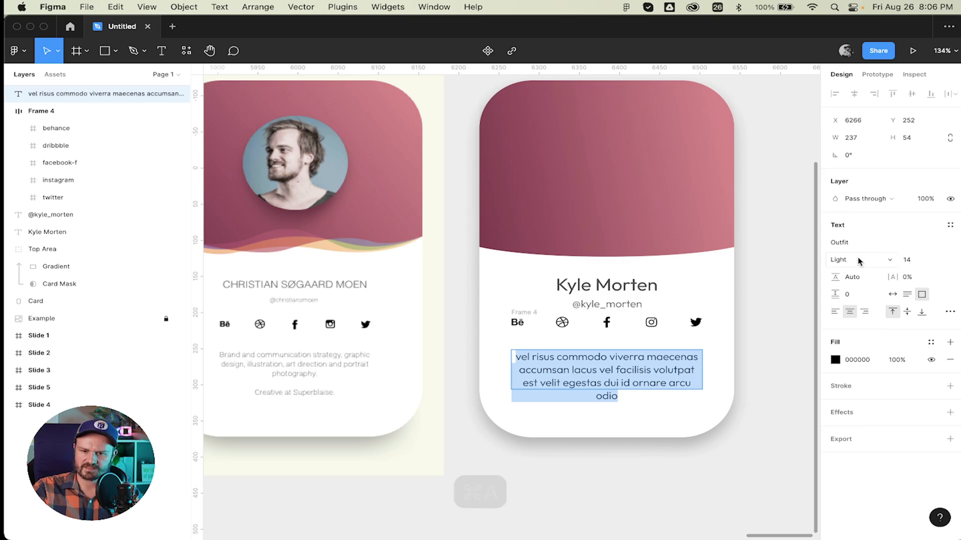
{"action": "left_click", "coordinate": [907, 294]}
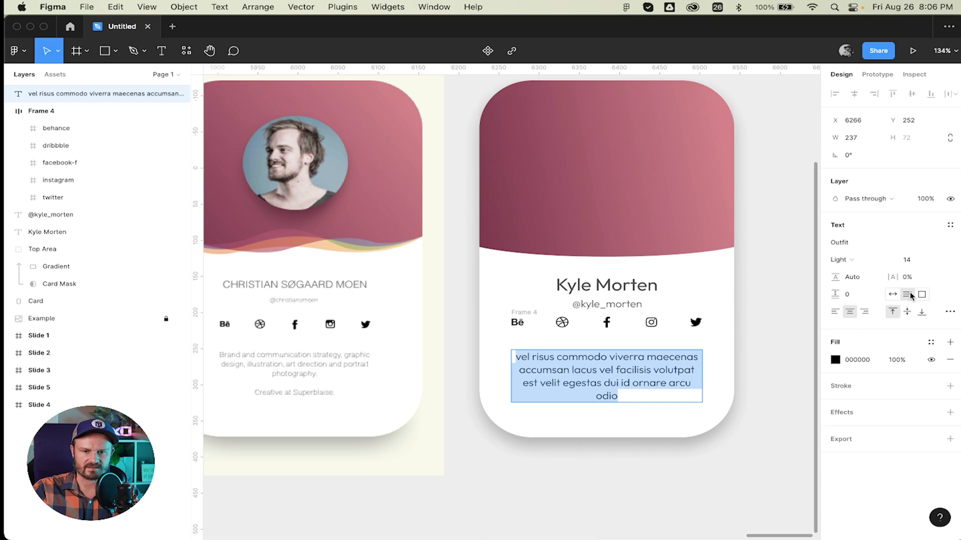
{"action": "left_click", "coordinate": [623, 389]}
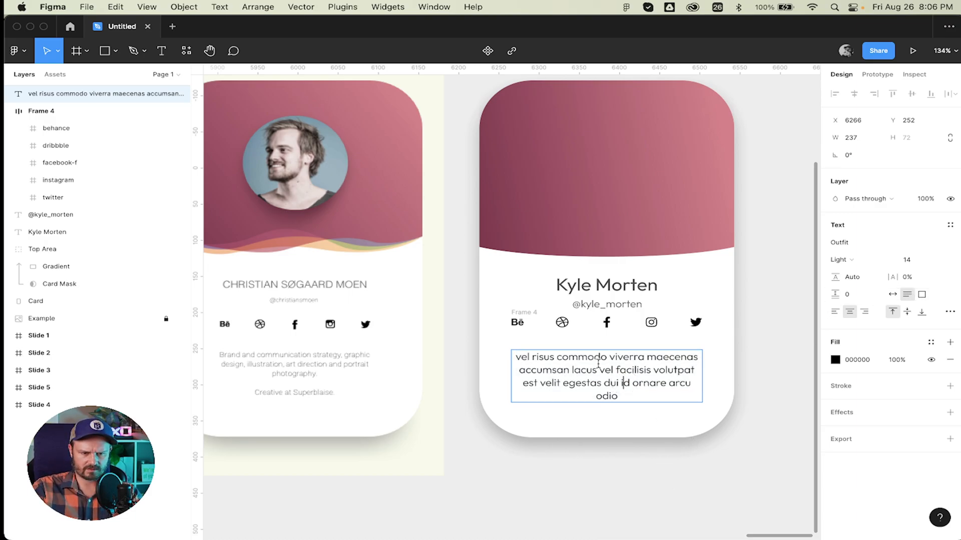
{"action": "key", "text": "Escape"}
Move the bio paragraph up under the icons and add a full stop after 'odio'.
{"action": "left_click_drag", "start_coordinate": [608, 380], "coordinate": [608, 363]}
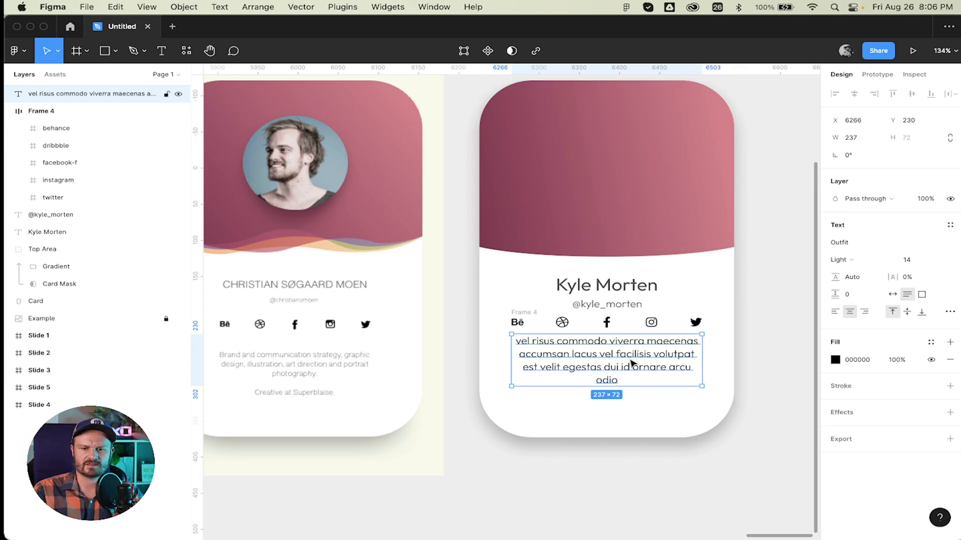
{"action": "key", "text": "t"}
{"action": "left_click", "coordinate": [624, 378]}
{"action": "type", "text": "."}
{"action": "key", "text": "Escape"}
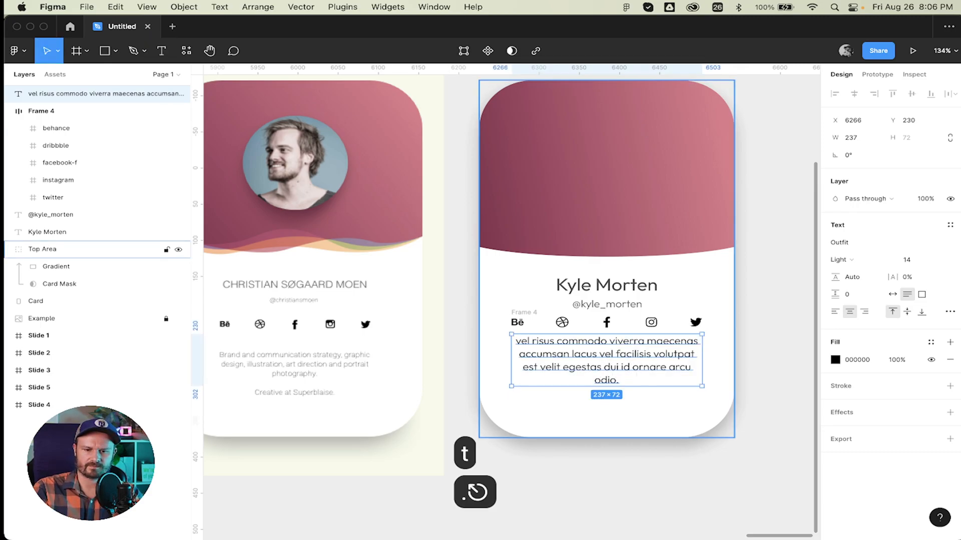
{"action": "left_click", "coordinate": [609, 429]}
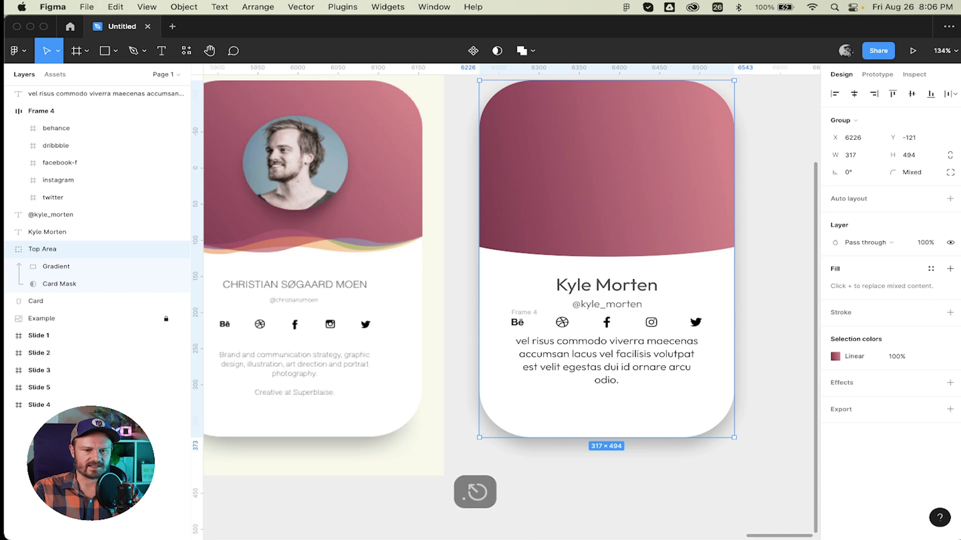
{"action": "left_click", "coordinate": [544, 480]}
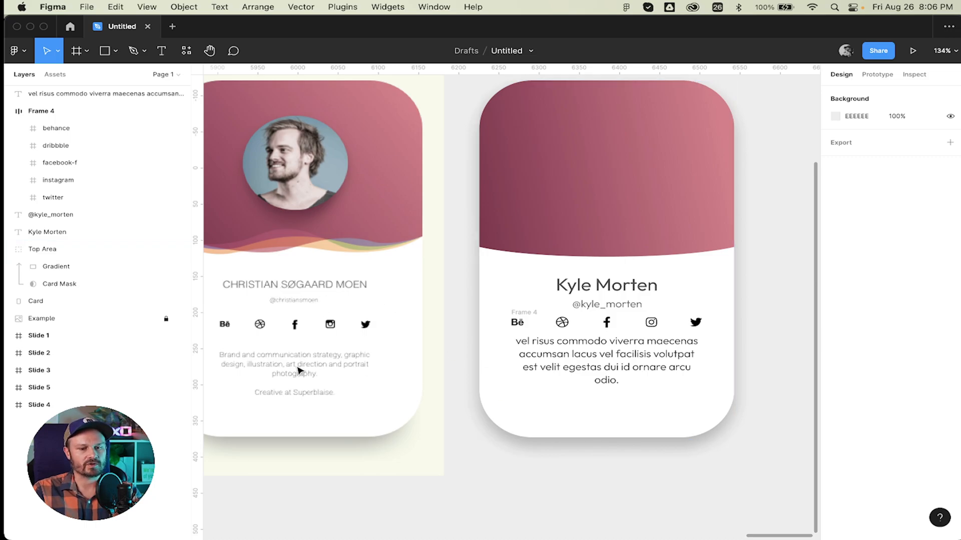
Add a 'UX Designer' text below the bio and centre it on the card.
{"action": "key", "text": "t"}
{"action": "left_click", "coordinate": [555, 405]}
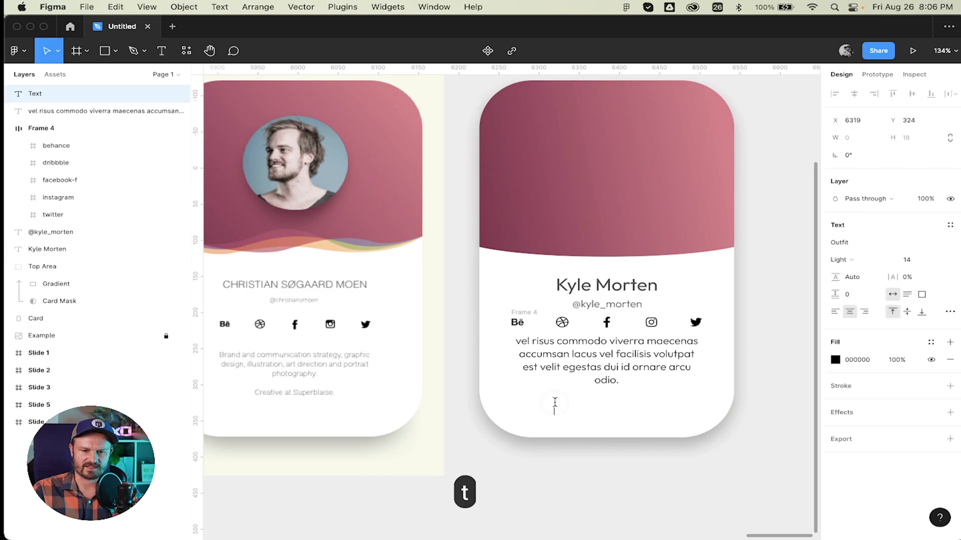
{"action": "type", "text": "UX Designer"}
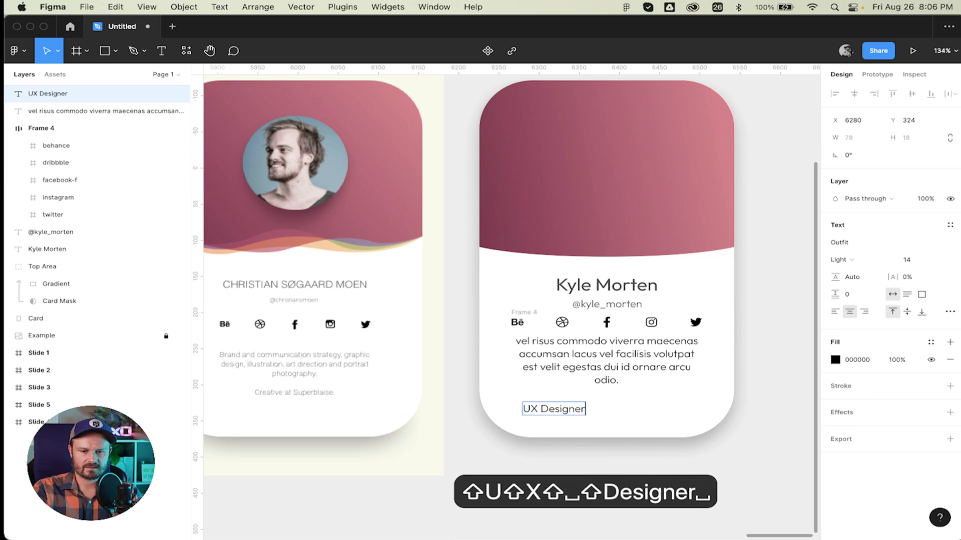
{"action": "key", "text": "BackSpace"}
{"action": "key", "text": "Escape"}
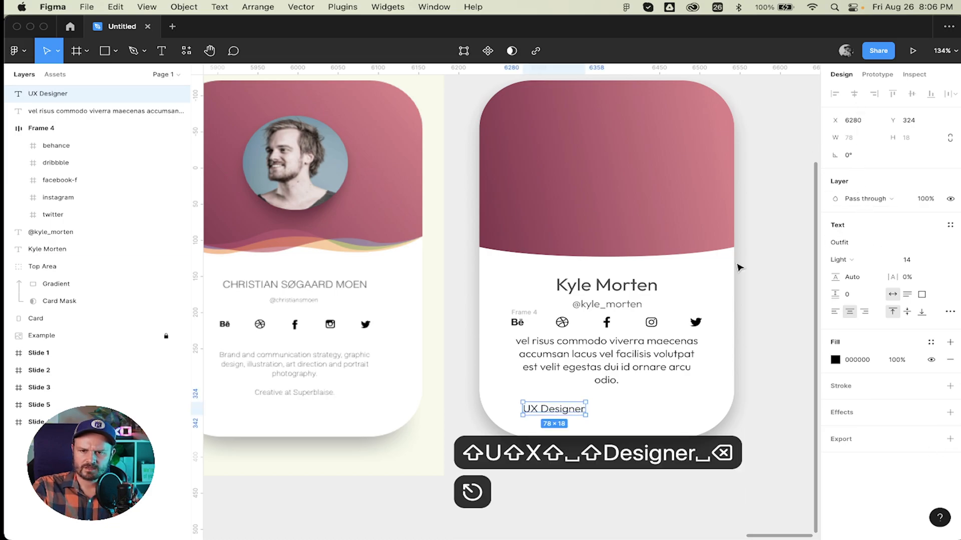
{"action": "left_click_drag", "start_coordinate": [550, 409], "coordinate": [606, 411]}
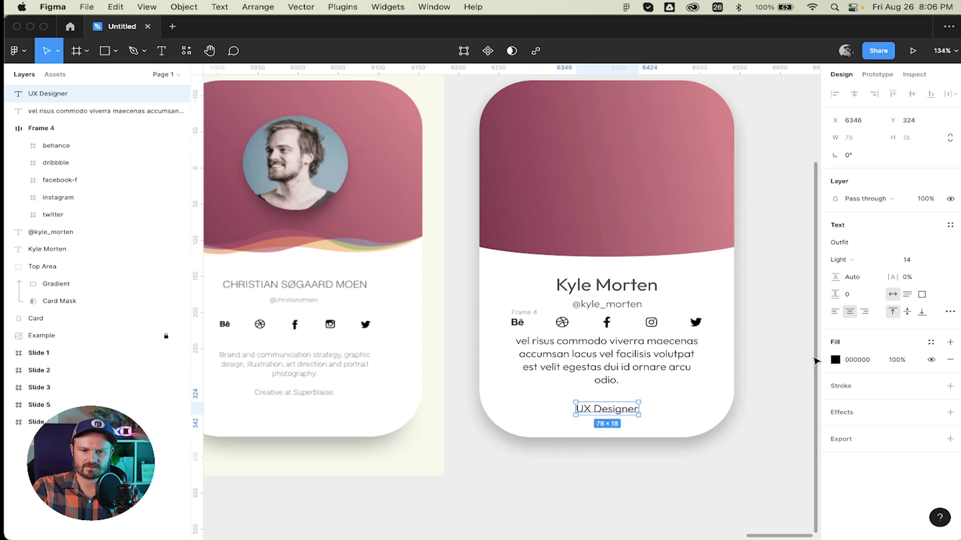
Style the UX Designer title in Medium weight at font size 18.
{"action": "left_click", "coordinate": [873, 265]}
{"action": "left_click", "coordinate": [861, 298]}
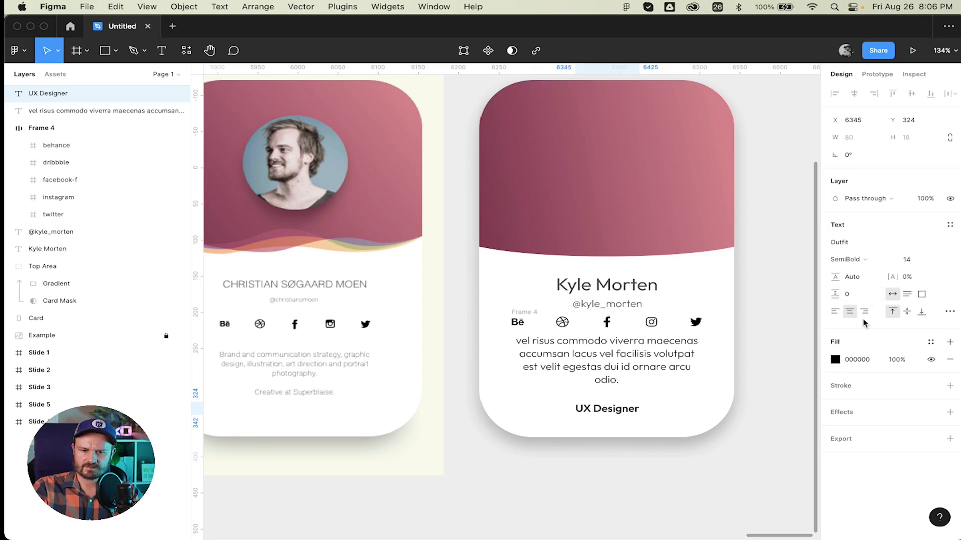
{"action": "left_click", "coordinate": [906, 259]}
{"action": "type", "text": "20"}
{"action": "key", "text": "Return"}
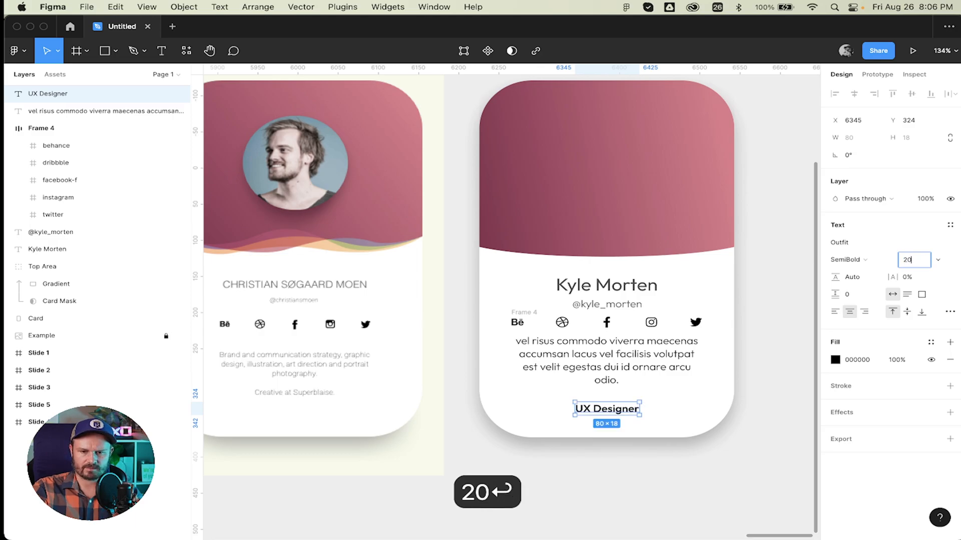
{"action": "left_click", "coordinate": [630, 289]}
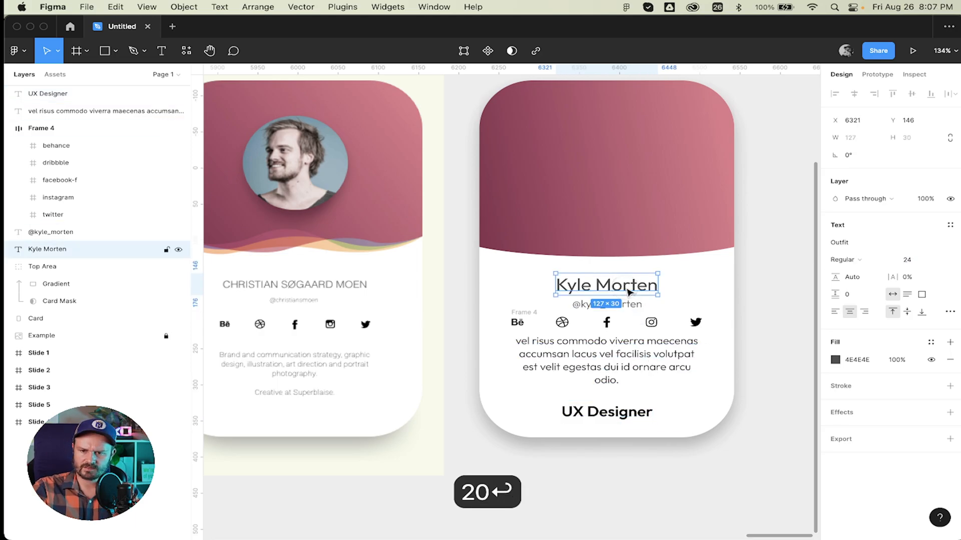
{"action": "left_click", "coordinate": [620, 416]}
{"action": "left_click", "coordinate": [846, 259]}
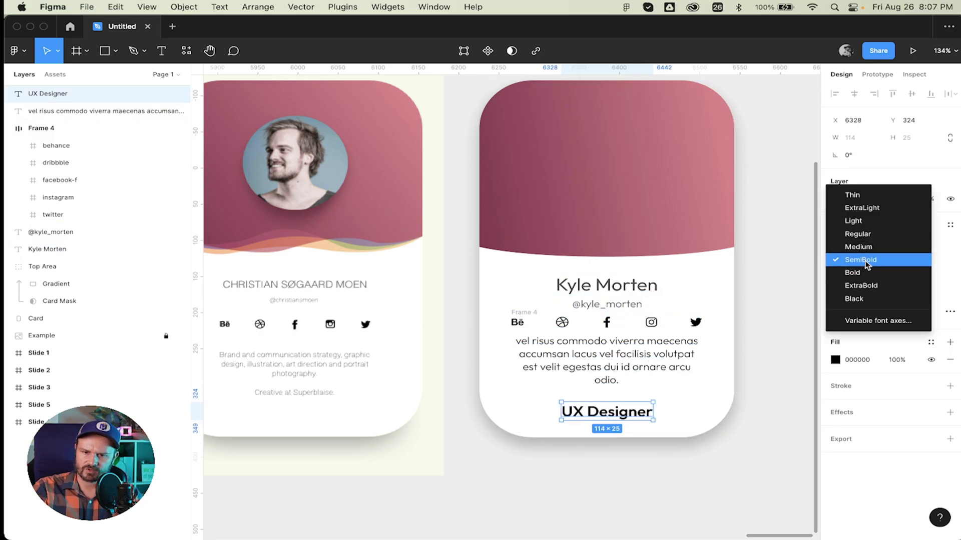
{"action": "left_click", "coordinate": [851, 245]}
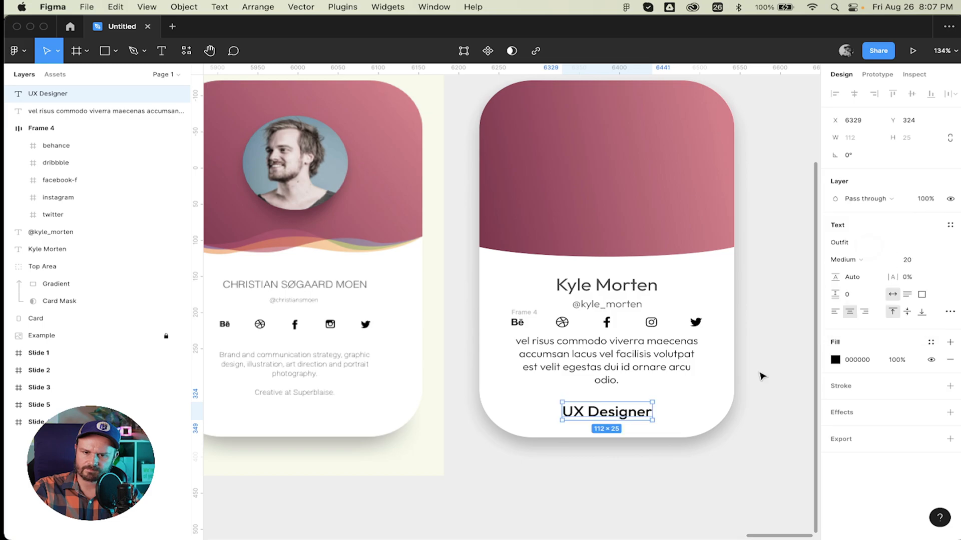
{"action": "left_click", "coordinate": [915, 260]}
{"action": "type", "text": "18"}
{"action": "key", "text": "Return"}
Select the UX Designer title, bio paragraph and Frame 4 icon row together.
{"action": "left_click", "coordinate": [758, 350]}
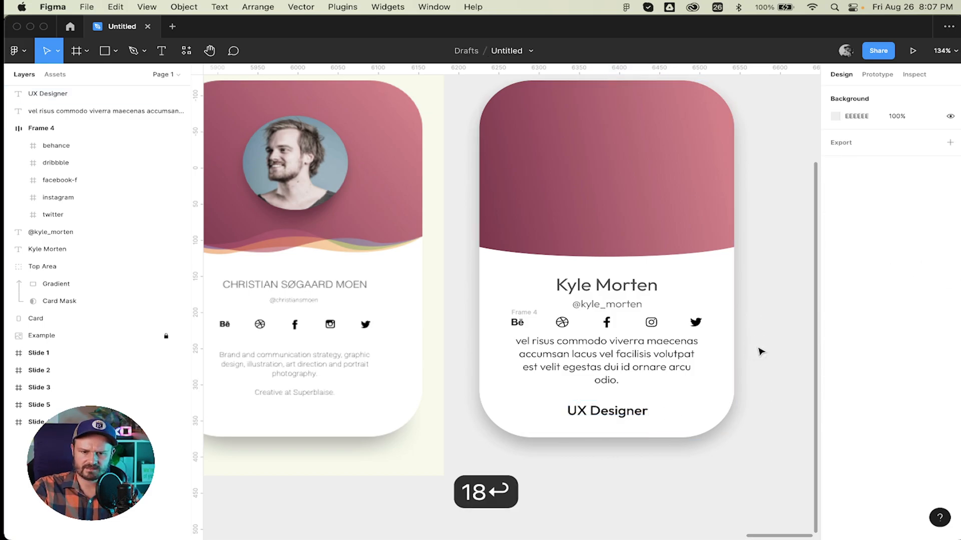
{"action": "scroll", "coordinate": [746, 358], "scroll_direction": "right", "scroll_amount": 2}
{"action": "scroll", "coordinate": [746, 357], "scroll_direction": "up", "scroll_amount": 1}
{"action": "scroll", "coordinate": [560, 359], "scroll_direction": "left", "scroll_amount": 3}
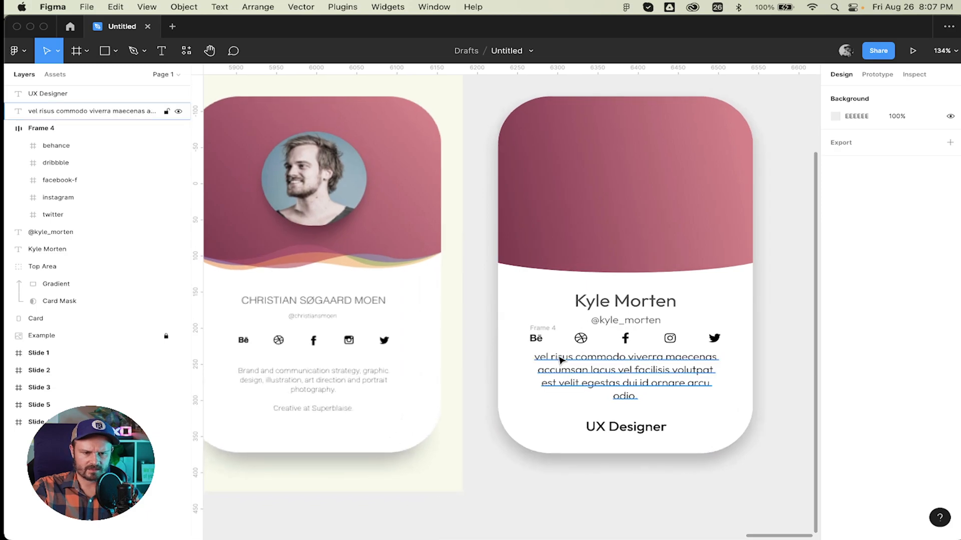
{"action": "scroll", "coordinate": [574, 359], "scroll_direction": "right", "scroll_amount": 1}
{"action": "left_click", "coordinate": [603, 320]}
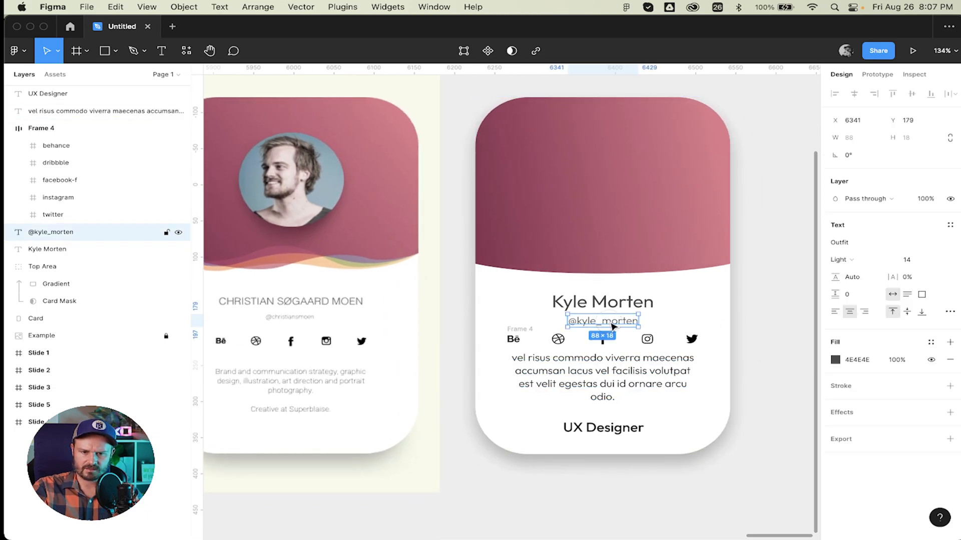
{"action": "left_click_drag", "start_coordinate": [781, 489], "coordinate": [518, 289]}
{"action": "left_click", "coordinate": [702, 498]}
{"action": "left_click", "coordinate": [604, 430]}
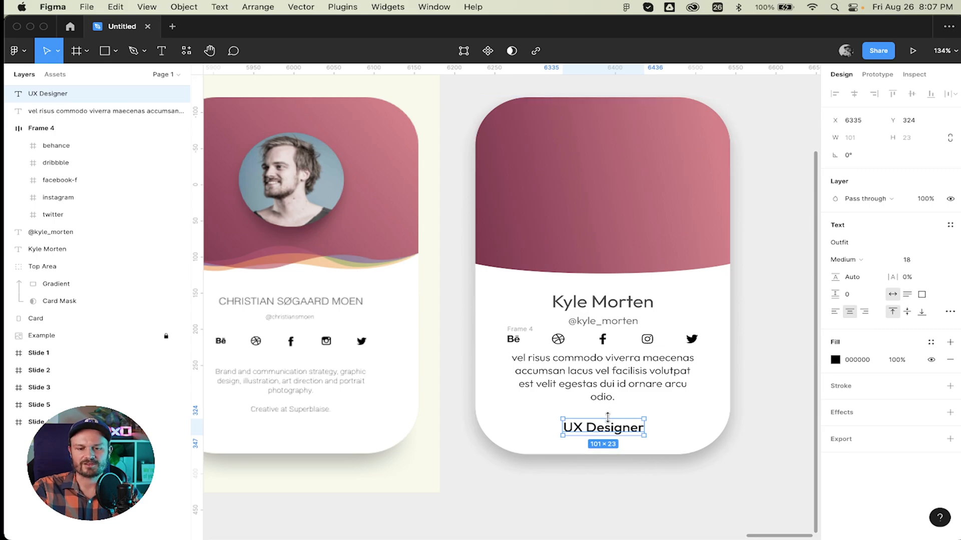
{"action": "left_click", "coordinate": [585, 373], "text": "shift"}
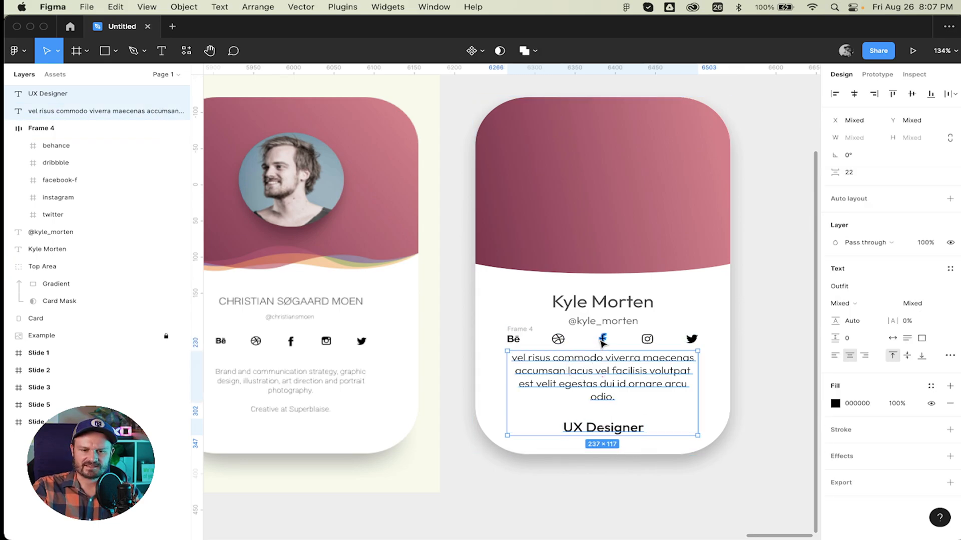
{"action": "left_click", "coordinate": [50, 129], "text": "shift"}
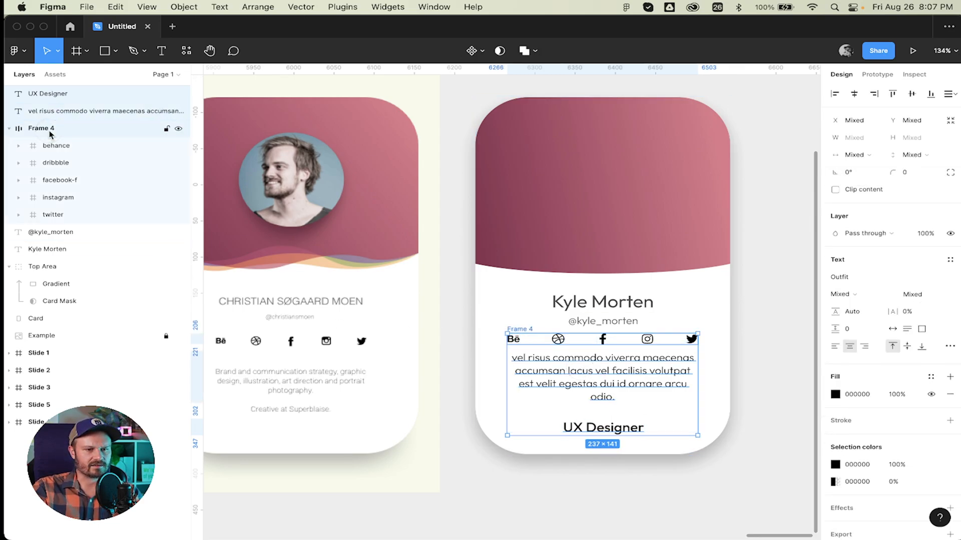
Recolour the selection to the name's dark grey, hex 4E4E4E.
{"action": "left_click", "coordinate": [835, 465]}
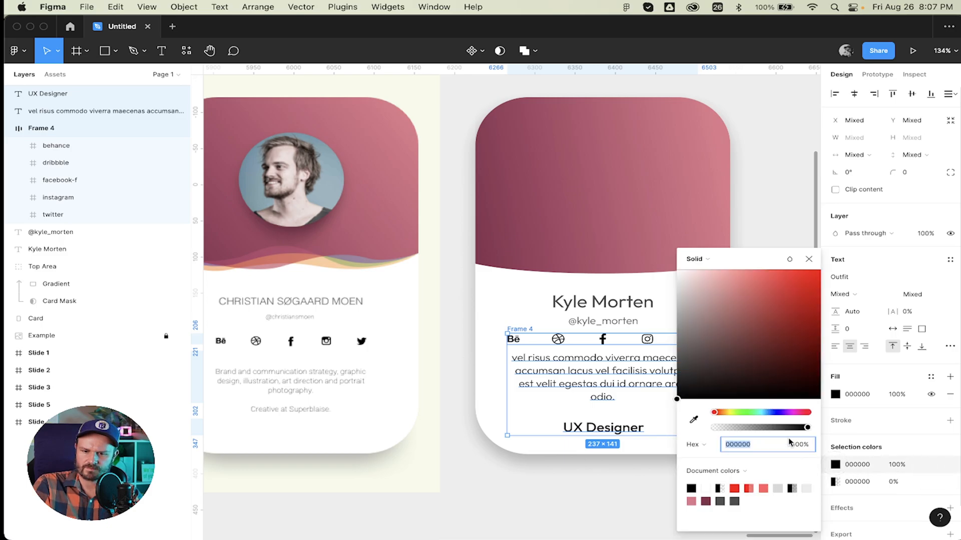
{"action": "left_click", "coordinate": [693, 420]}
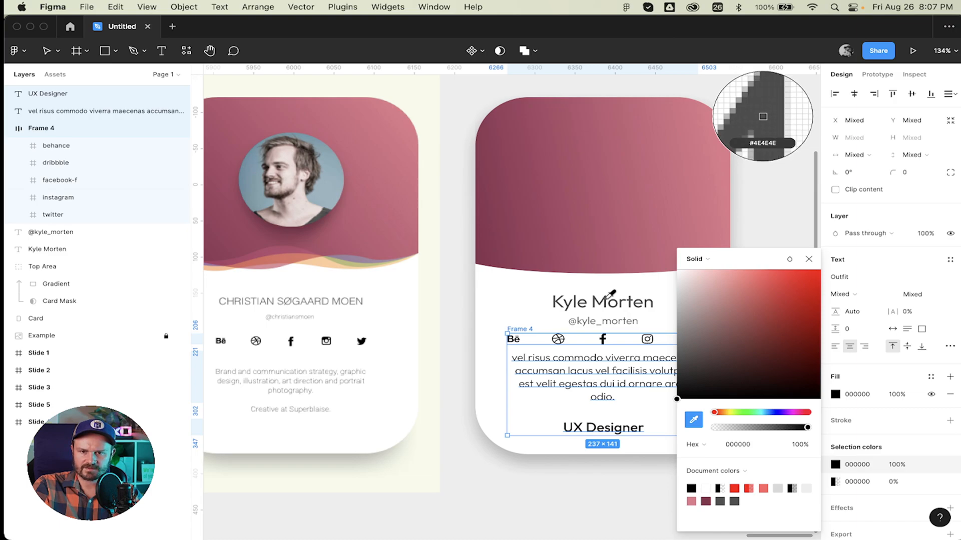
{"action": "left_click", "coordinate": [607, 301]}
{"action": "left_click", "coordinate": [855, 481]}
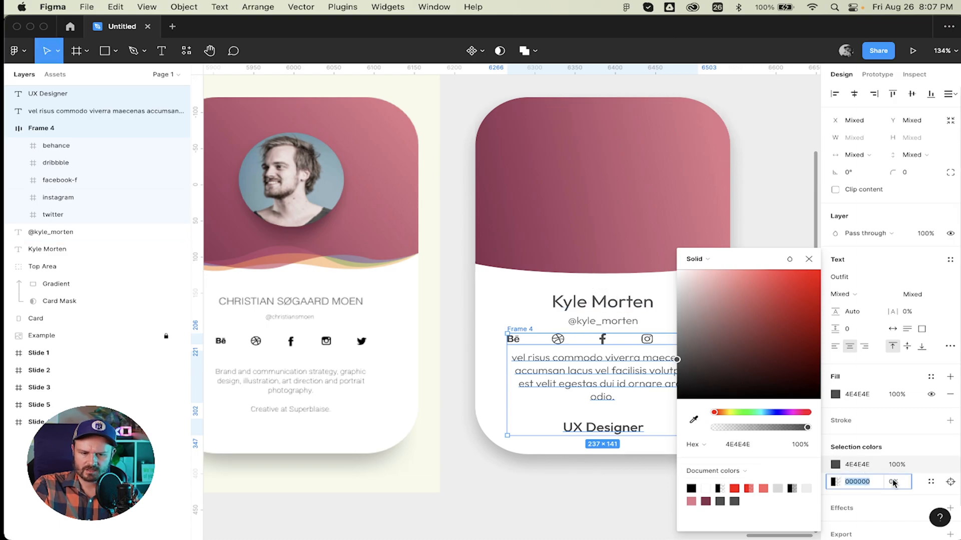
{"action": "type", "text": "4e\\"}
{"action": "key", "text": "BackSpace"}
{"action": "type", "text": "\\"}
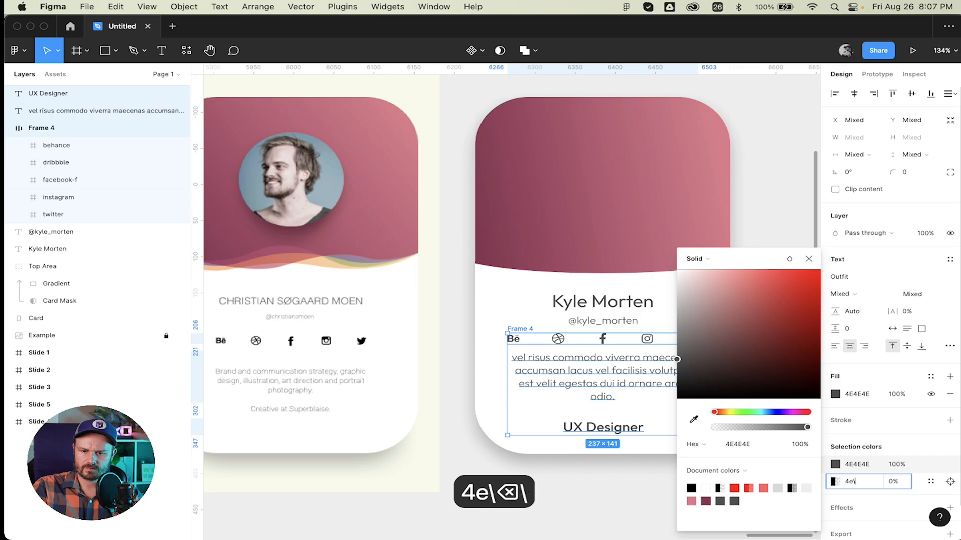
{"action": "key", "text": "BackSpace"}
{"action": "key", "text": "Return"}
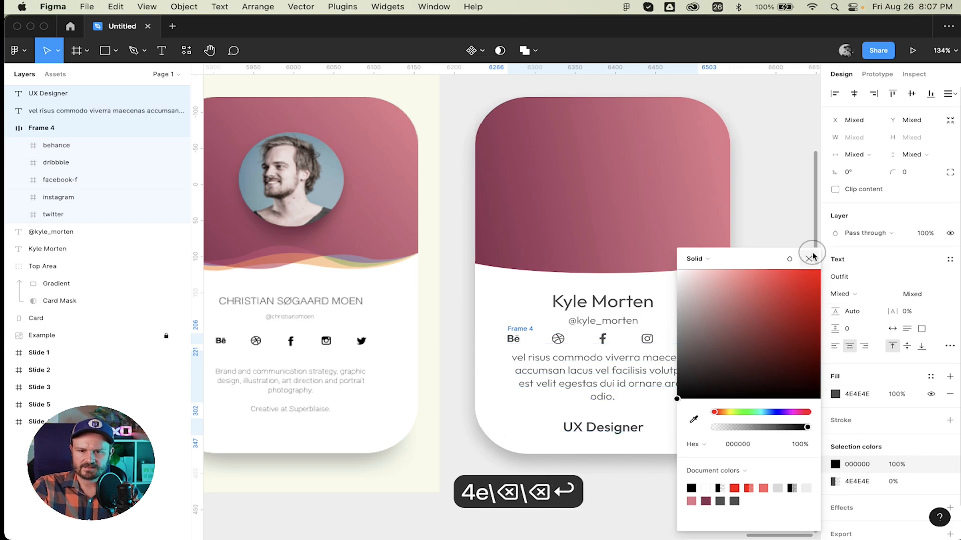
{"action": "left_click", "coordinate": [808, 259]}
{"action": "left_click", "coordinate": [780, 256]}
{"action": "scroll", "coordinate": [779, 257], "scroll_direction": "right", "scroll_amount": 1}
{"action": "scroll", "coordinate": [779, 256], "scroll_direction": "left", "scroll_amount": 2}
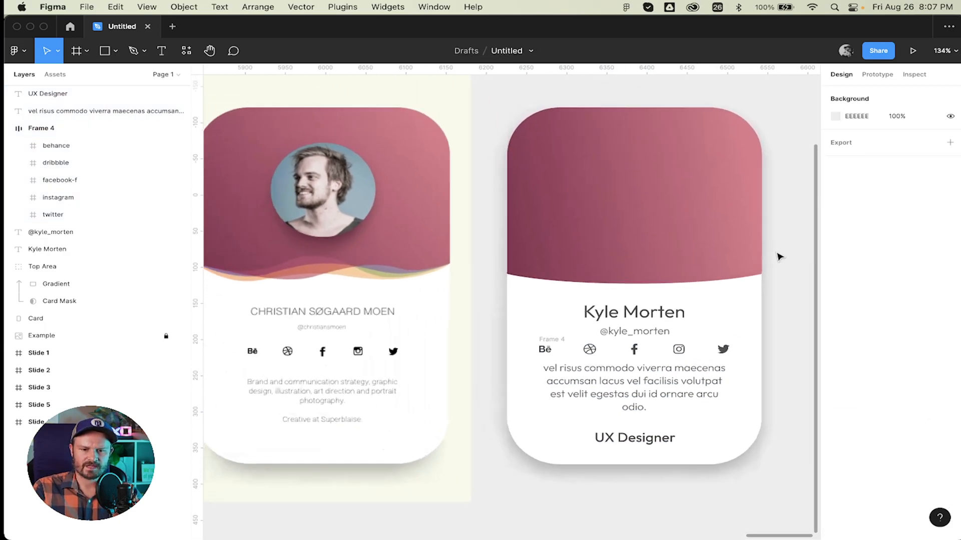
Select the name heading and review its advanced type settings.
{"action": "scroll", "coordinate": [778, 256], "scroll_direction": "right", "scroll_amount": 2}
{"action": "scroll", "coordinate": [776, 255], "scroll_direction": "left", "scroll_amount": 3}
{"action": "scroll", "coordinate": [776, 255], "scroll_direction": "right", "scroll_amount": 2}
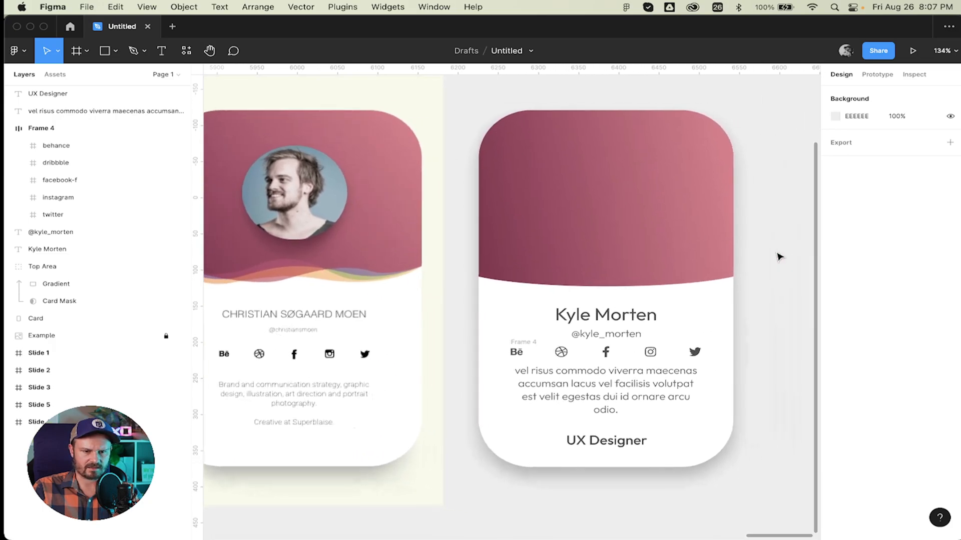
{"action": "left_click", "coordinate": [603, 319]}
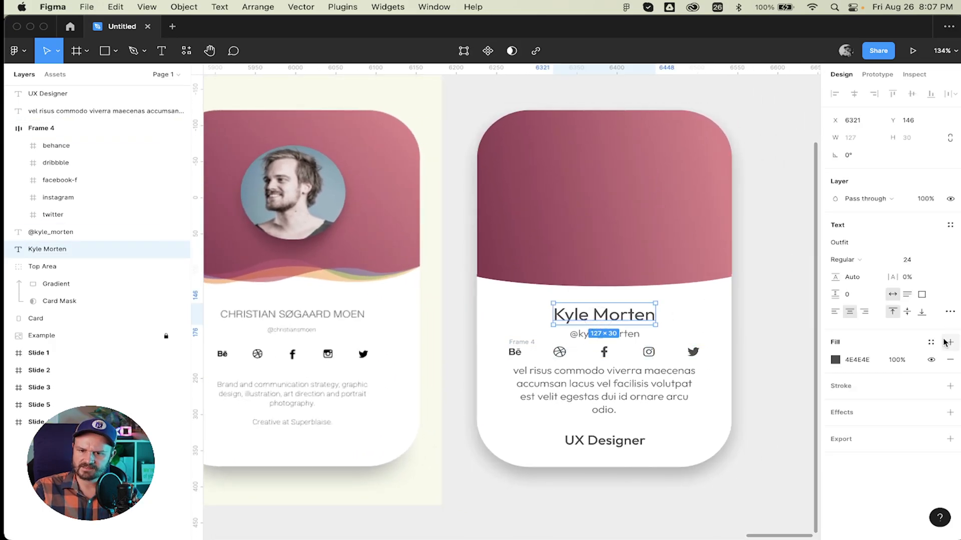
{"action": "left_click", "coordinate": [947, 312]}
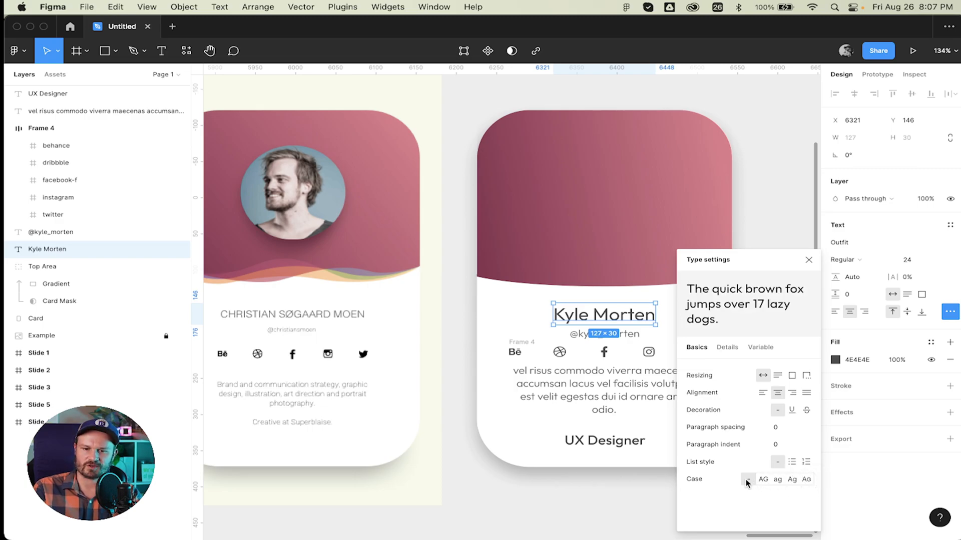
{"action": "left_click", "coordinate": [809, 259]}
Retype the name heading in all capitals and nudge it slightly upward.
{"action": "key", "text": "t"}
{"action": "key", "text": "super+a"}
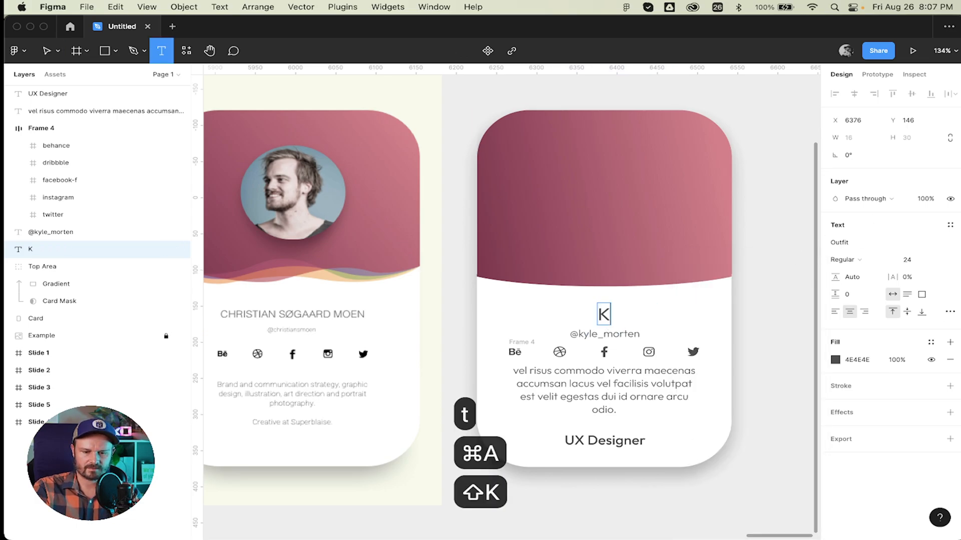
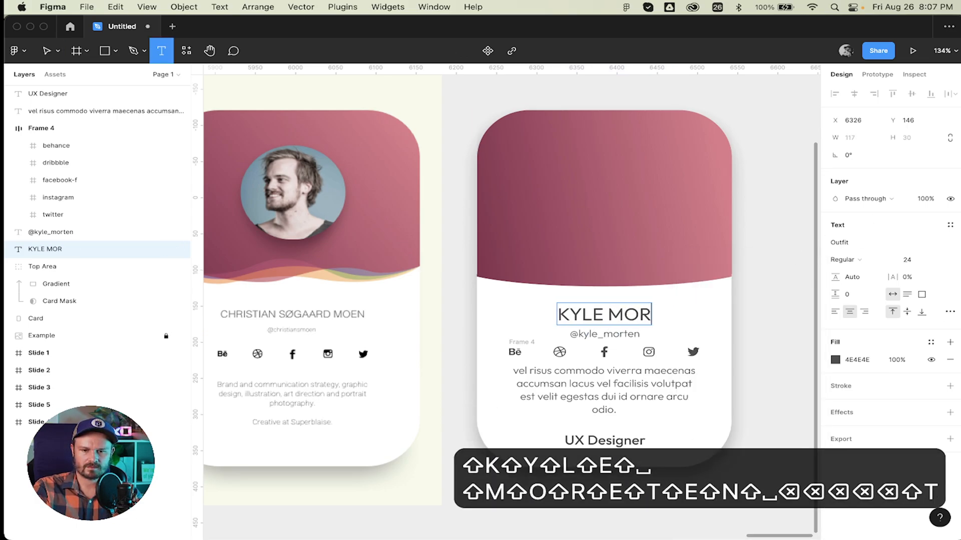
{"action": "type", "text": "TEN"}
{"action": "key", "text": "Escape"}
{"action": "key", "text": "Escape"}
{"action": "left_click", "coordinate": [604, 318]}
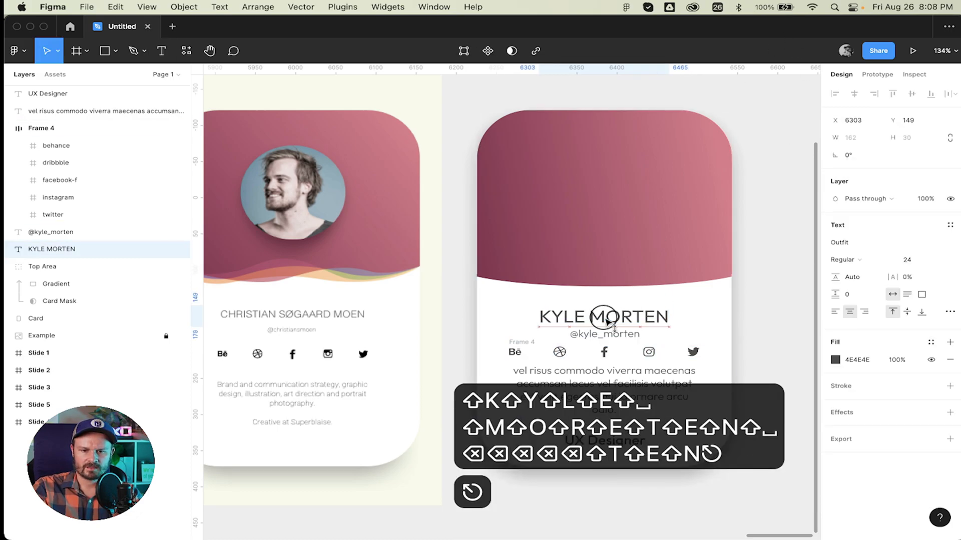
{"action": "left_click_drag", "start_coordinate": [606, 320], "coordinate": [605, 318]}
{"action": "left_click", "coordinate": [761, 331]}
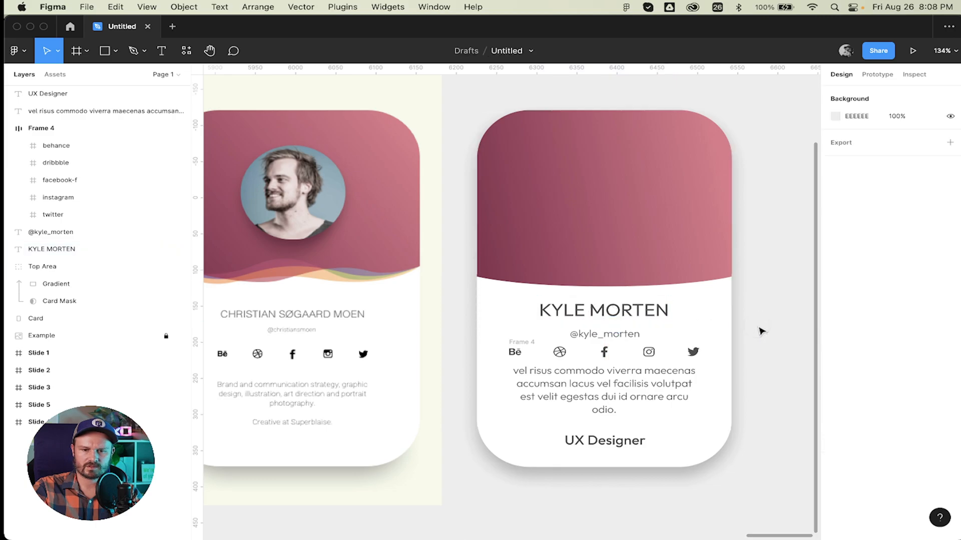
{"action": "scroll", "coordinate": [761, 331], "scroll_direction": "down", "scroll_amount": 2}
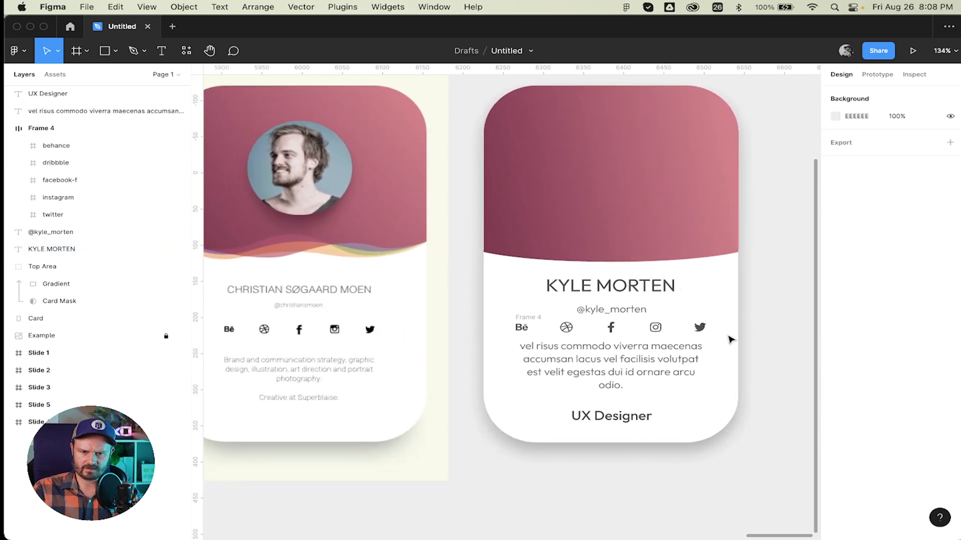
Move the social icon row down slightly and the username up closer to the name.
{"action": "mouse_move", "coordinate": [628, 373]}
{"action": "left_mouse_down"}
{"action": "mouse_move", "coordinate": [647, 386]}
{"action": "mouse_move", "coordinate": [638, 379]}
{"action": "left_mouse_up"}
{"action": "left_click", "coordinate": [755, 377]}
{"action": "left_click", "coordinate": [646, 336]}
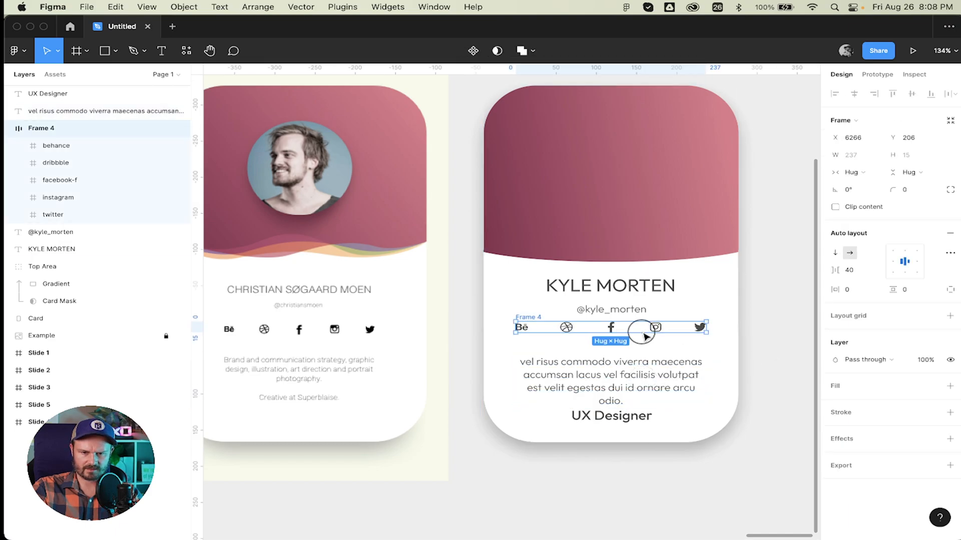
{"action": "left_click_drag", "start_coordinate": [644, 335], "coordinate": [644, 343]}
{"action": "left_click", "coordinate": [746, 305]}
{"action": "left_click_drag", "start_coordinate": [631, 311], "coordinate": [630, 303]}
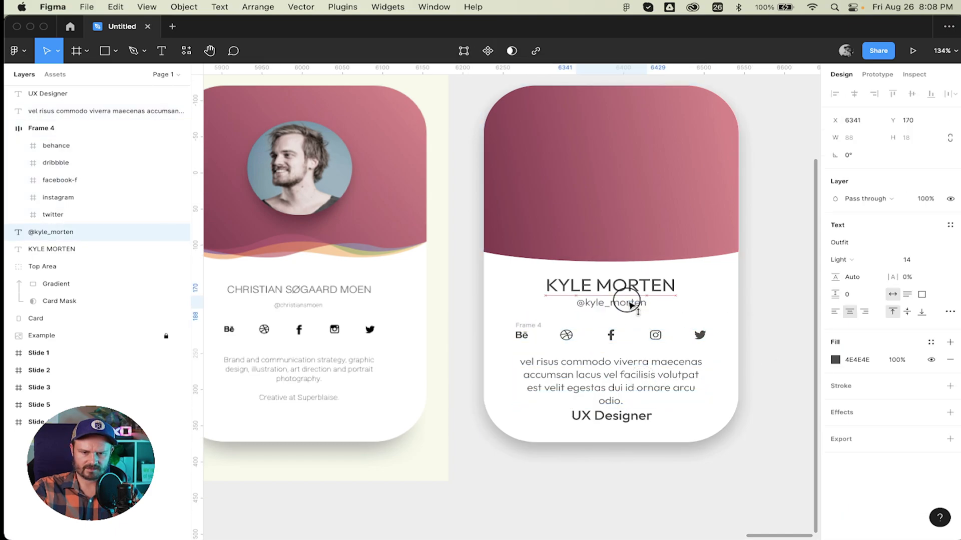
{"action": "left_click", "coordinate": [779, 310]}
Nudge the UX Designer title down with Shift+Down.
{"action": "left_click", "coordinate": [622, 340]}
{"action": "left_click", "coordinate": [620, 336]}
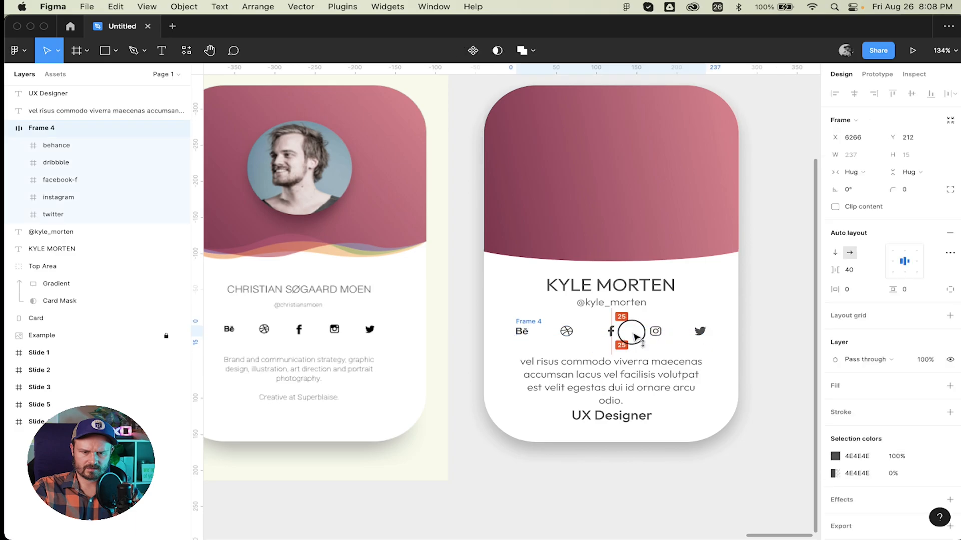
{"action": "left_click", "coordinate": [746, 328]}
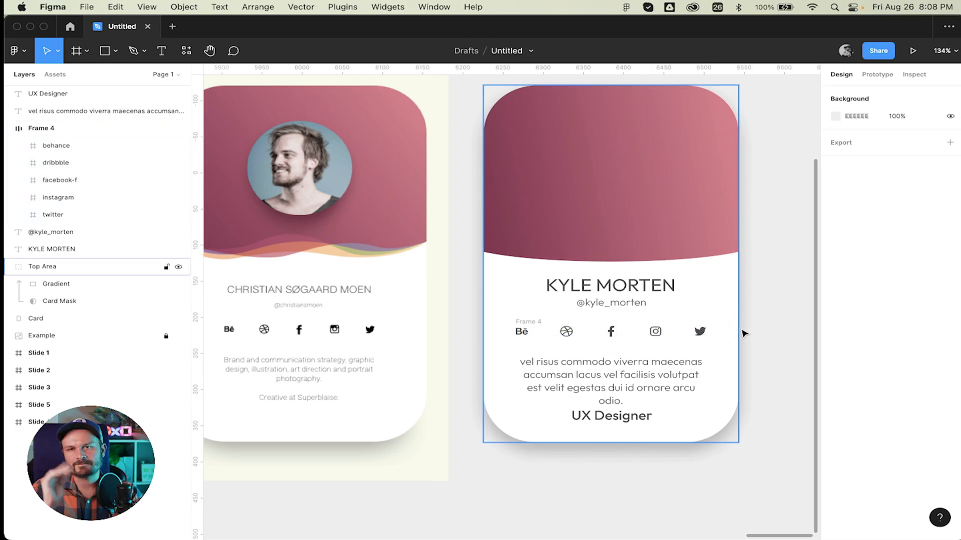
{"action": "scroll", "coordinate": [744, 333], "scroll_direction": "right", "scroll_amount": 5}
{"action": "left_click", "coordinate": [496, 428]}
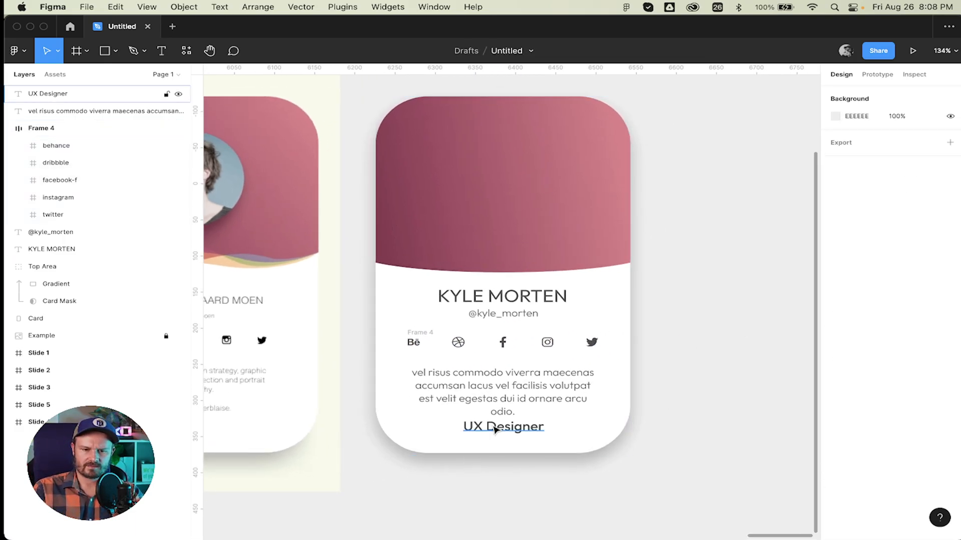
{"action": "key", "text": "shift+Down"}
{"action": "left_click", "coordinate": [735, 349]}
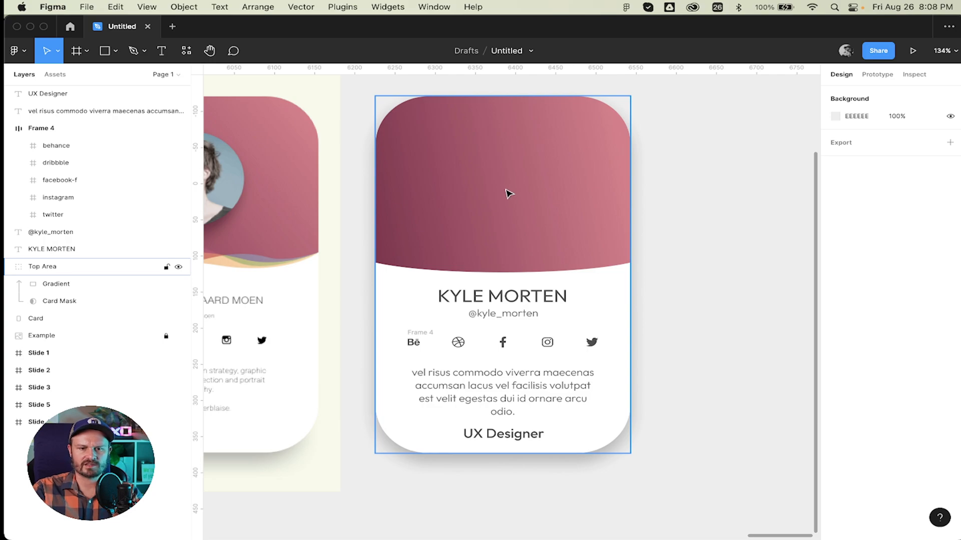
{"action": "scroll", "coordinate": [508, 193], "scroll_direction": "left", "scroll_amount": 5}
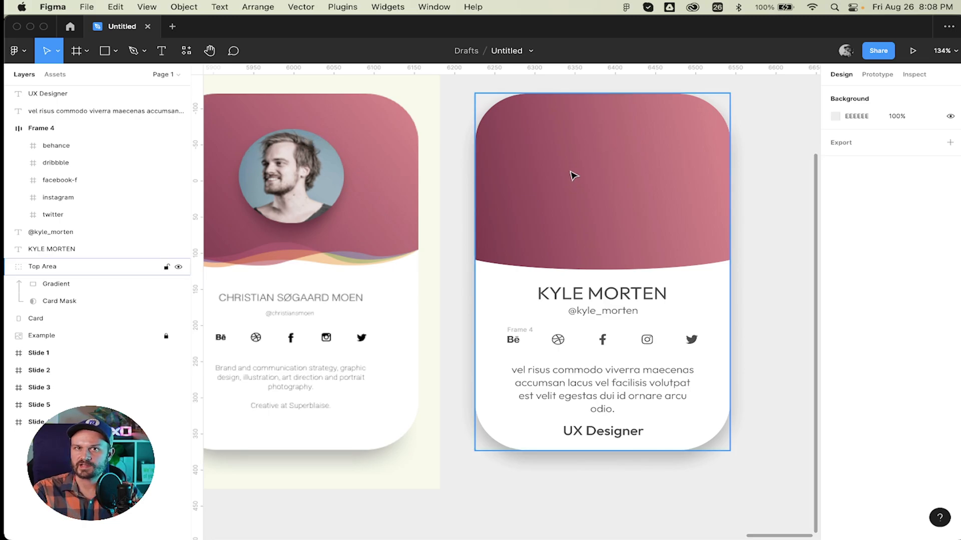
Rename the Frame 4 icon group to Icons and collapse it.
{"action": "left_click", "coordinate": [616, 161]}
{"action": "left_click", "coordinate": [58, 129]}
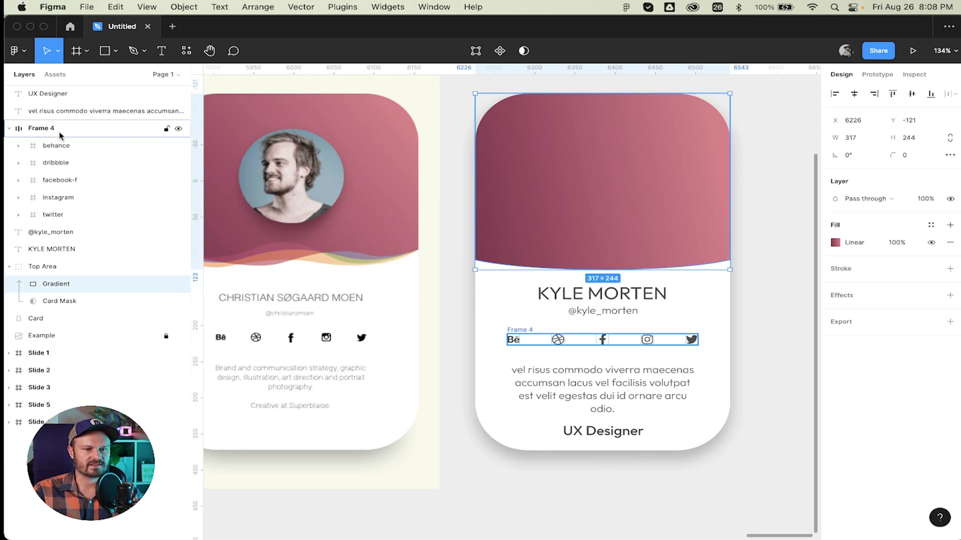
{"action": "double_click", "coordinate": [58, 128]}
{"action": "type", "text": "I"}
{"action": "key", "text": "BackSpace"}
{"action": "key", "text": "BackSpace"}
{"action": "type", "text": "Icons"}
{"action": "key", "text": "Return"}
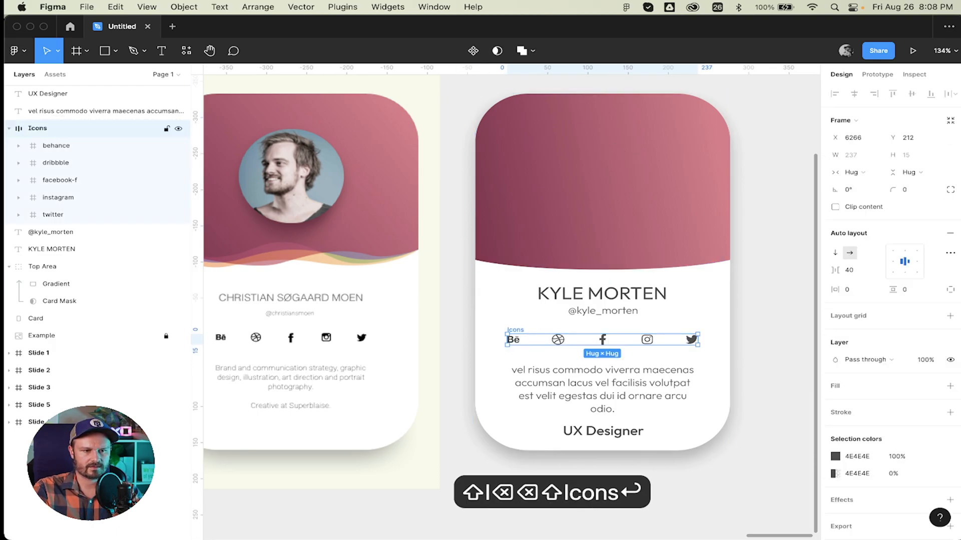
{"action": "left_click", "coordinate": [9, 129]}
Reorder the UX Designer title and bio layers below the name layer.
{"action": "left_click", "coordinate": [75, 111]}
{"action": "left_click", "coordinate": [78, 94], "text": "shift"}
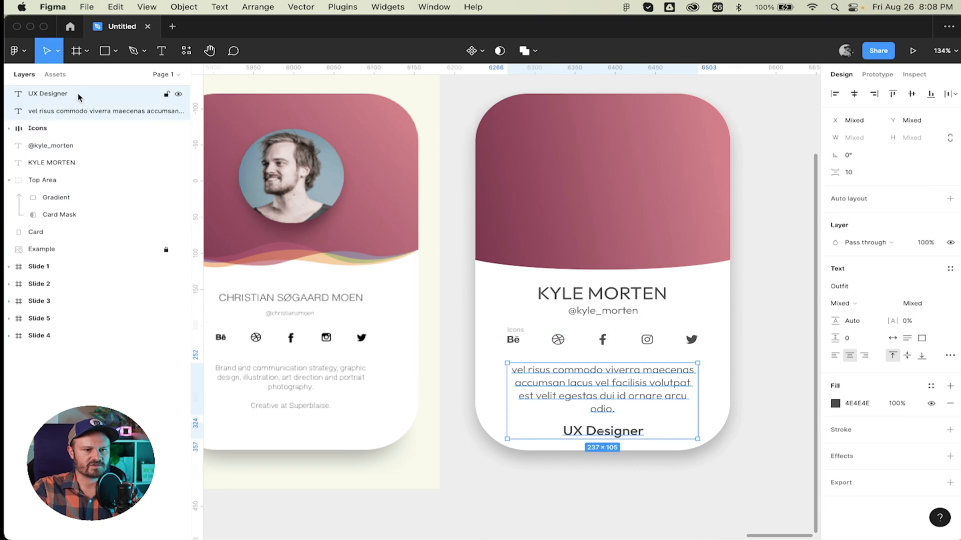
{"action": "left_click_drag", "start_coordinate": [79, 96], "coordinate": [75, 172]}
{"action": "left_click", "coordinate": [661, 511]}
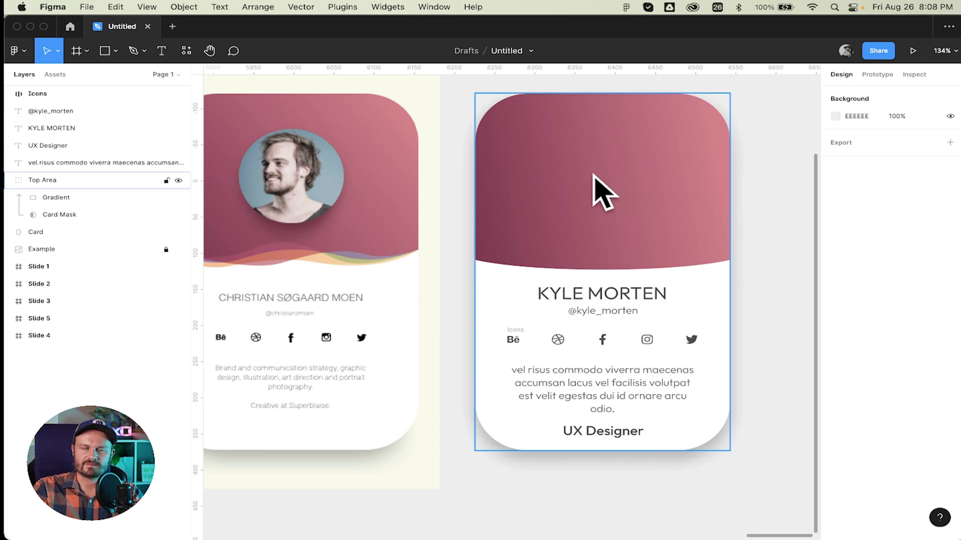
{"action": "key", "text": "super+Tab"}
Open unsplash.com in a new Brave tab.
{"action": "mouse_move", "coordinate": [280, 274]}
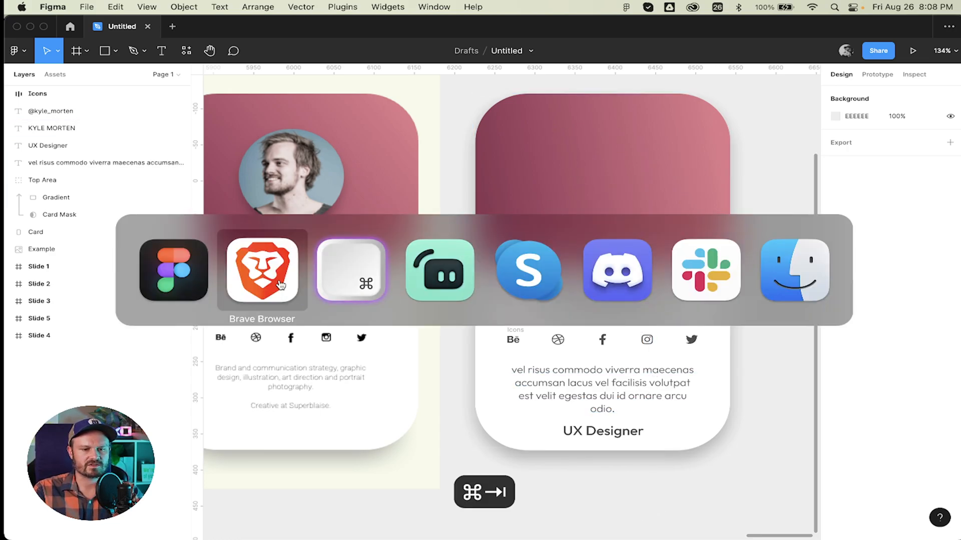
{"action": "key", "text": "super+t"}
{"action": "type", "text": "un"}
{"action": "key", "text": "Return"}
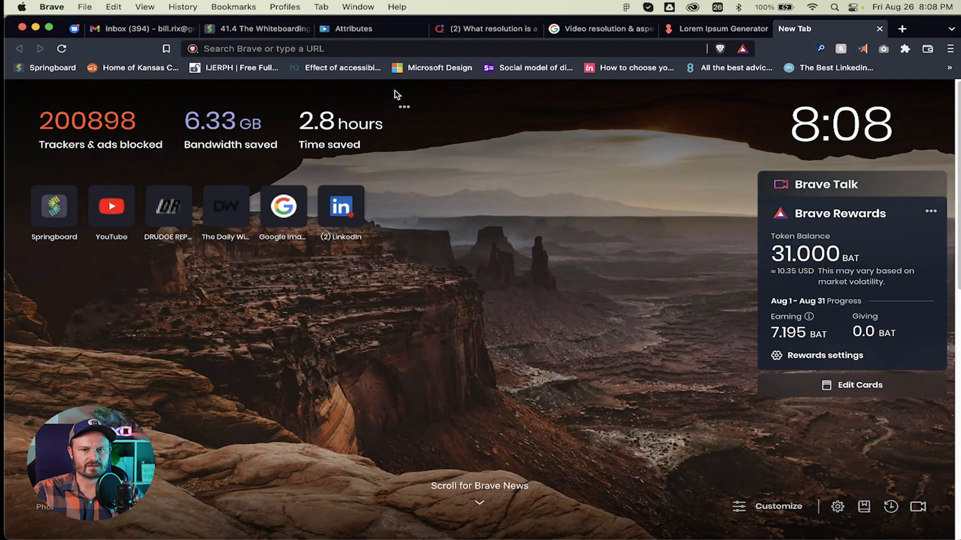
{"action": "left_click", "coordinate": [374, 49]}
{"action": "type", "text": "un"}
{"action": "key", "text": "Return"}
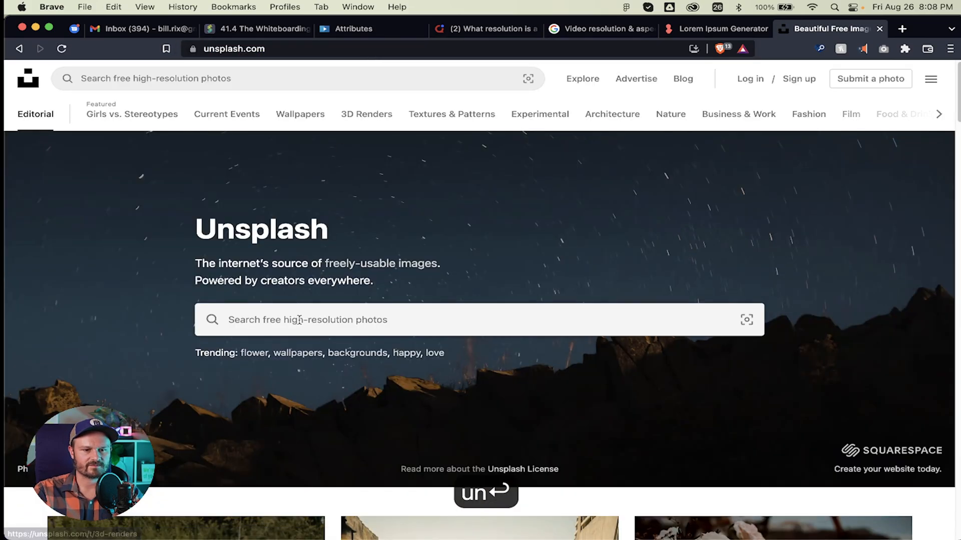
Search Unsplash for 'person' and copy the black-and-white striped-shirt portrait.
{"action": "left_click", "coordinate": [299, 320]}
{"action": "type", "text": "person"}
{"action": "key", "text": "Return"}
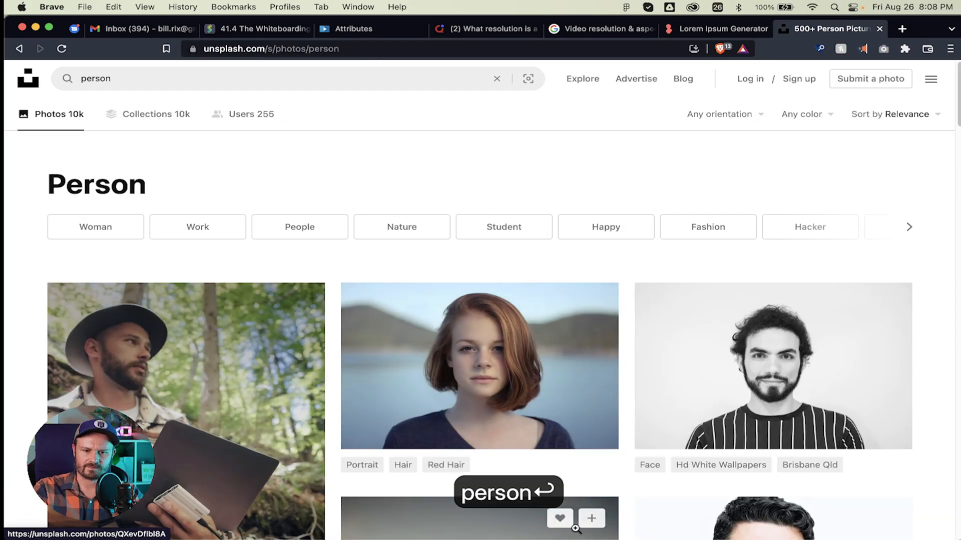
{"action": "right_click", "coordinate": [747, 398]}
{"action": "left_click", "coordinate": [823, 480]}
Paste the striped-shirt portrait into Figma as image 6, sized 410×273 beside the cards.
{"action": "key", "text": "super+Tab"}
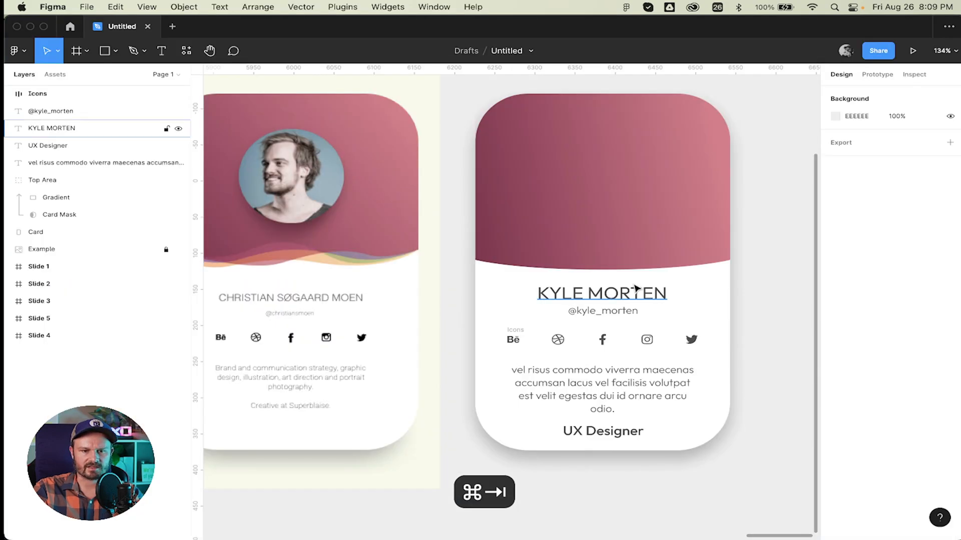
{"action": "scroll", "coordinate": [774, 226], "scroll_direction": "up", "scroll_amount": 5}
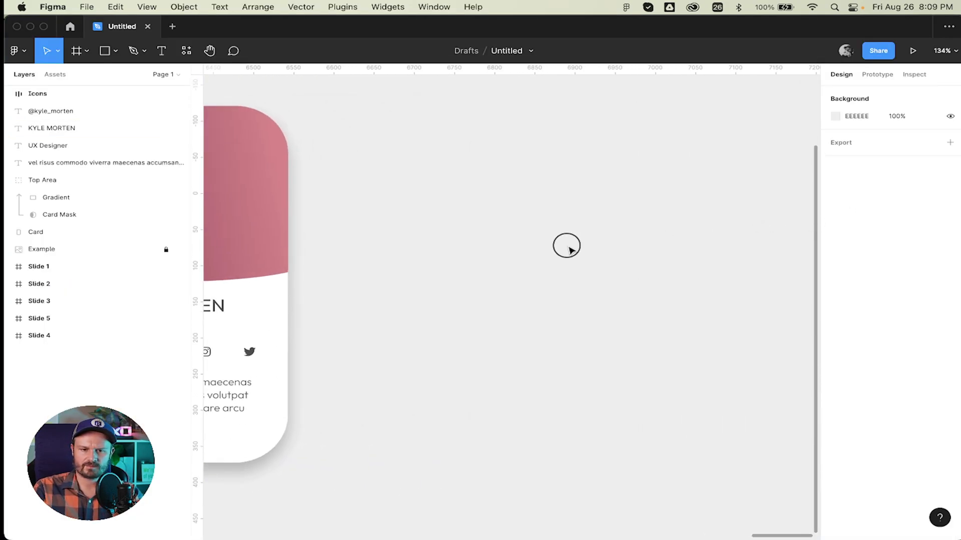
{"action": "key", "text": "super+v"}
{"action": "scroll", "coordinate": [487, 213], "scroll_direction": "down", "scroll_amount": 5}
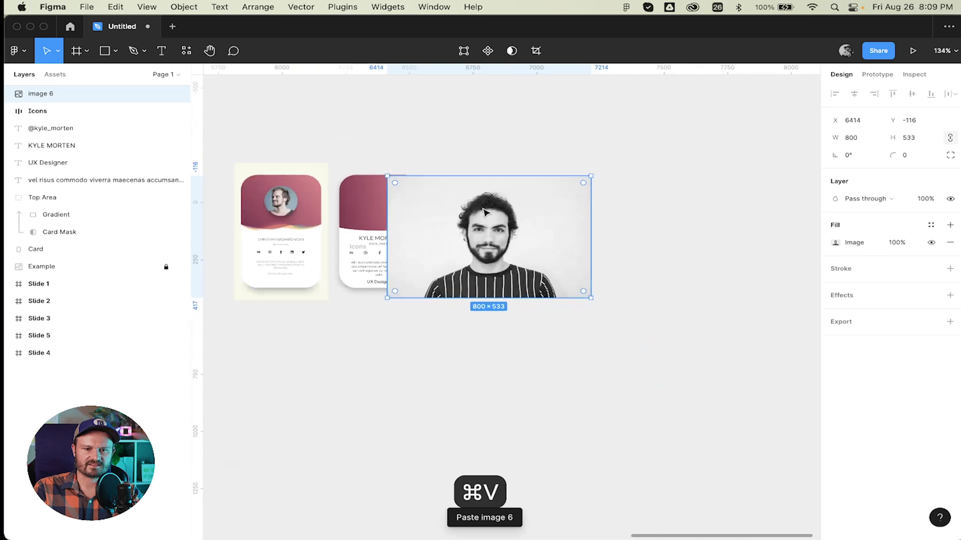
{"action": "left_click_drag", "start_coordinate": [638, 159], "coordinate": [536, 210]}
{"action": "scroll", "coordinate": [538, 213], "scroll_direction": "left", "scroll_amount": 4}
{"action": "scroll", "coordinate": [538, 213], "scroll_direction": "up", "scroll_amount": 2}
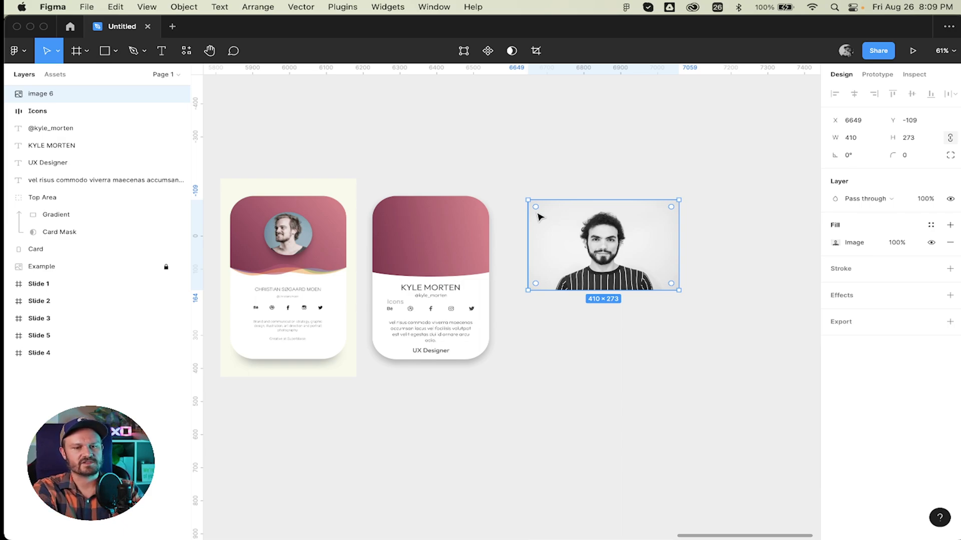
{"action": "scroll", "coordinate": [539, 216], "scroll_direction": "left", "scroll_amount": 3}
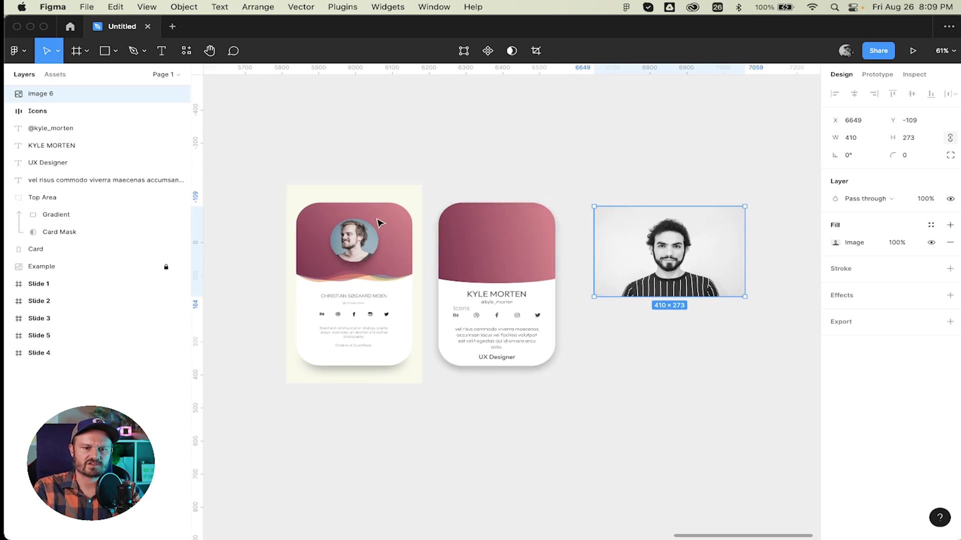
{"action": "scroll", "coordinate": [358, 239], "scroll_direction": "up", "scroll_amount": 10}
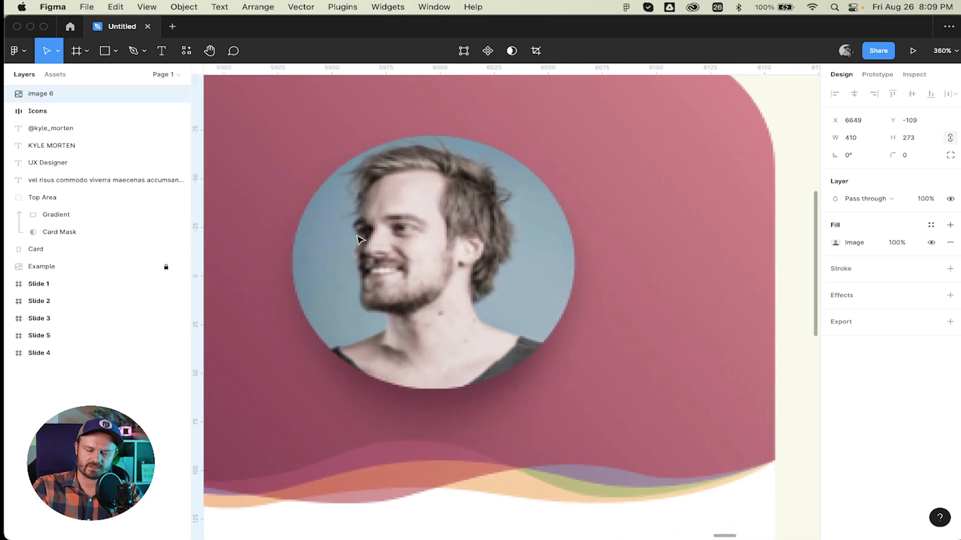
Draw a 134×134 circle and move it next to the pasted photo.
{"action": "key", "text": "o"}
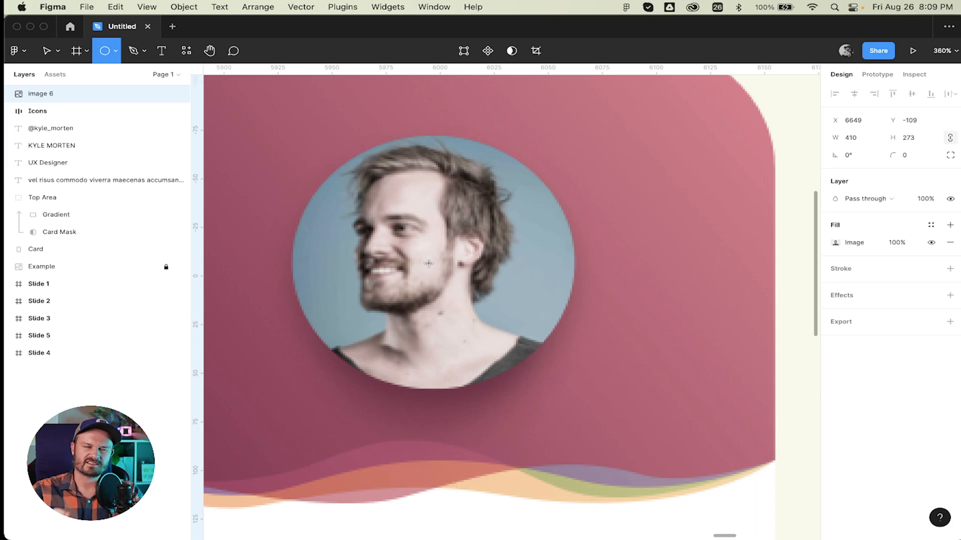
{"action": "left_click_drag", "start_coordinate": [439, 260], "coordinate": [552, 395]}
{"action": "scroll", "coordinate": [480, 305], "scroll_direction": "down", "scroll_amount": 10}
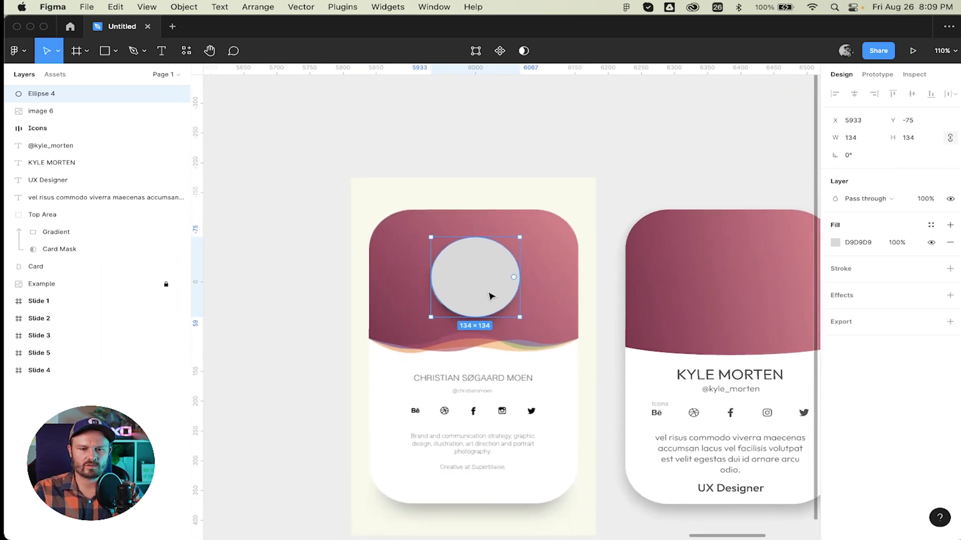
{"action": "left_click_drag", "start_coordinate": [482, 295], "coordinate": [451, 302]}
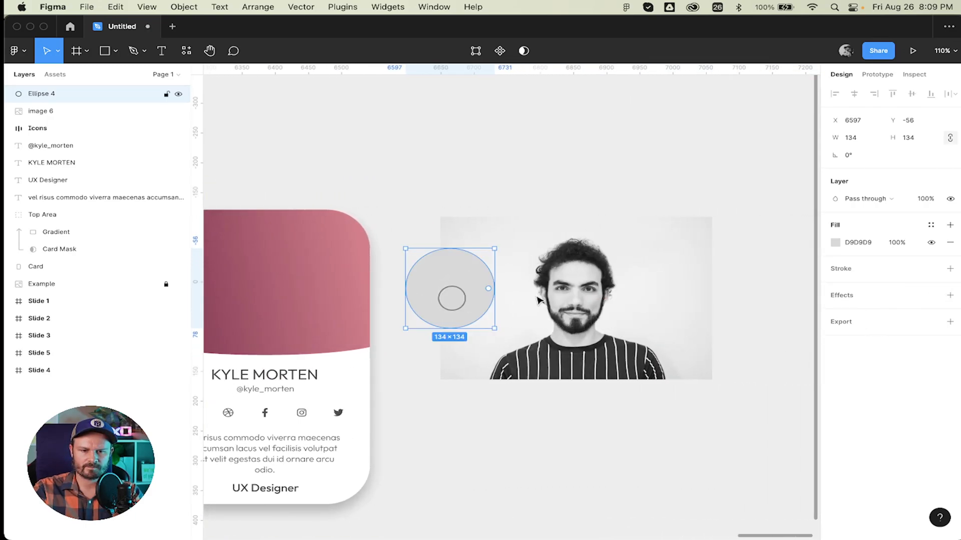
Fill the circle with blue 484EDB and move it over the man's face.
{"action": "left_click", "coordinate": [835, 243]}
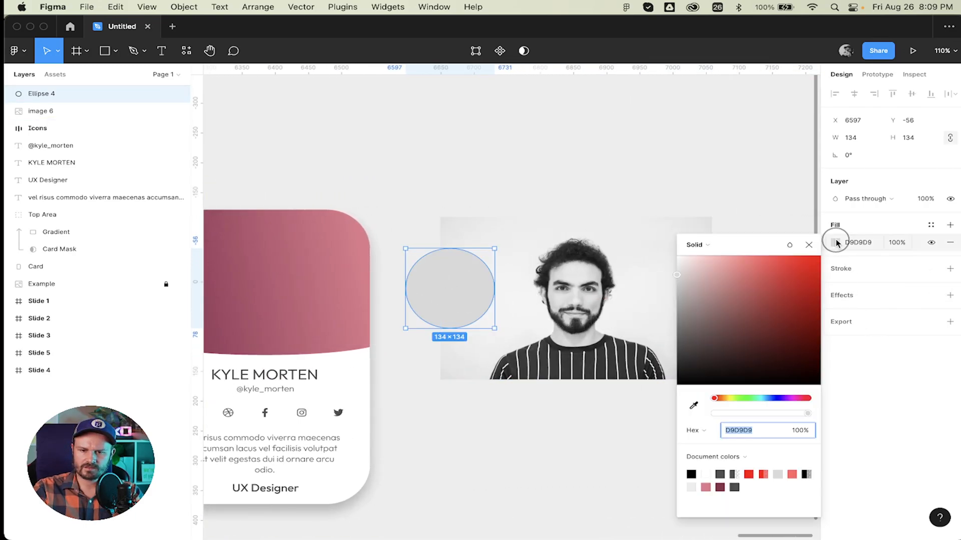
{"action": "left_click", "coordinate": [777, 400]}
{"action": "left_click", "coordinate": [772, 275]}
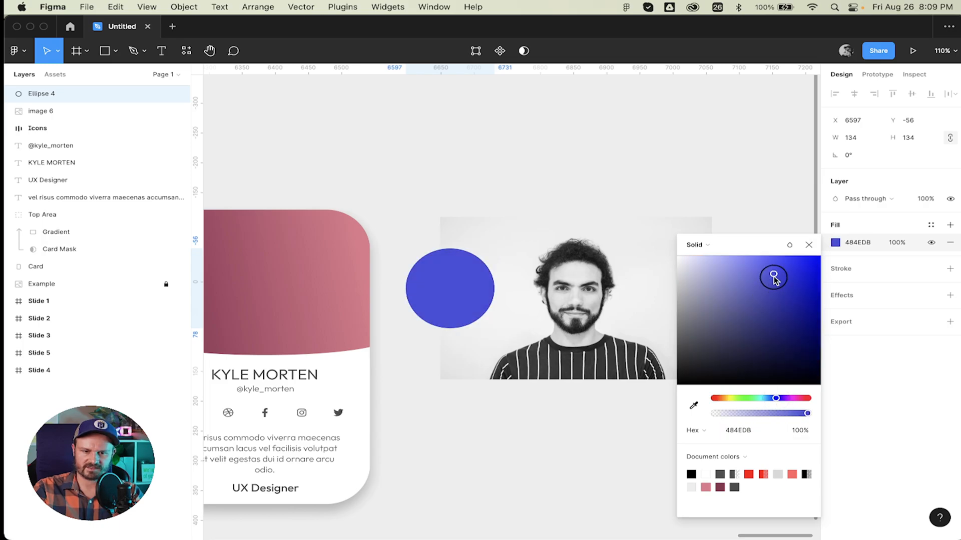
{"action": "left_click", "coordinate": [809, 246]}
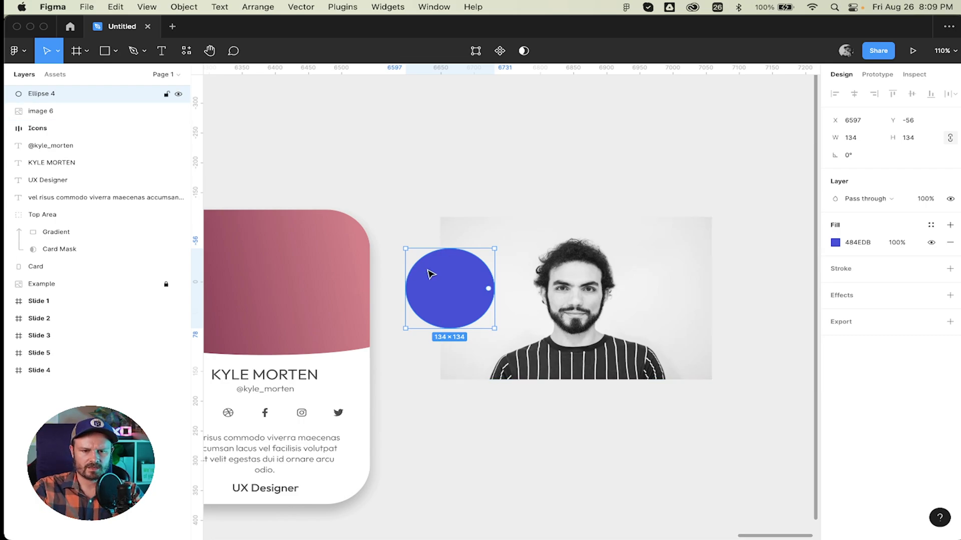
{"action": "left_click", "coordinate": [598, 257]}
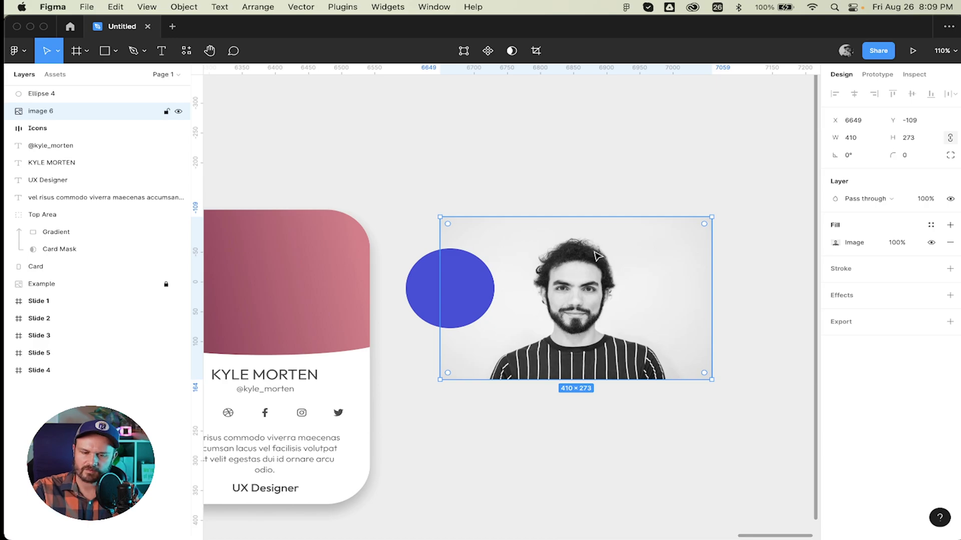
{"action": "left_click", "coordinate": [537, 184]}
{"action": "mouse_move", "coordinate": [581, 291]}
{"action": "left_mouse_down"}
{"action": "mouse_move", "coordinate": [575, 259]}
{"action": "mouse_move", "coordinate": [576, 290]}
{"action": "left_mouse_up"}
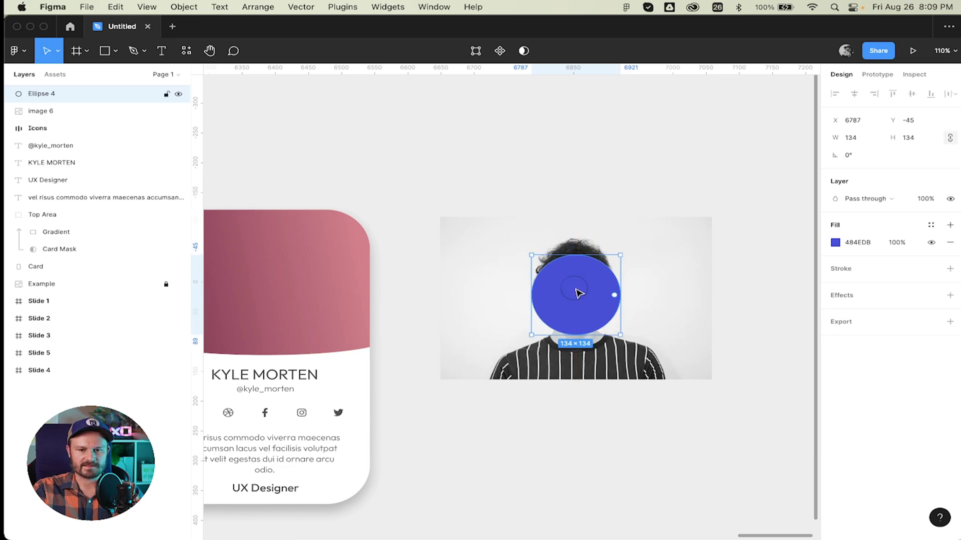
{"action": "scroll", "coordinate": [576, 289], "scroll_direction": "left", "scroll_amount": 20}
{"action": "scroll", "coordinate": [578, 293], "scroll_direction": "left", "scroll_amount": 12}
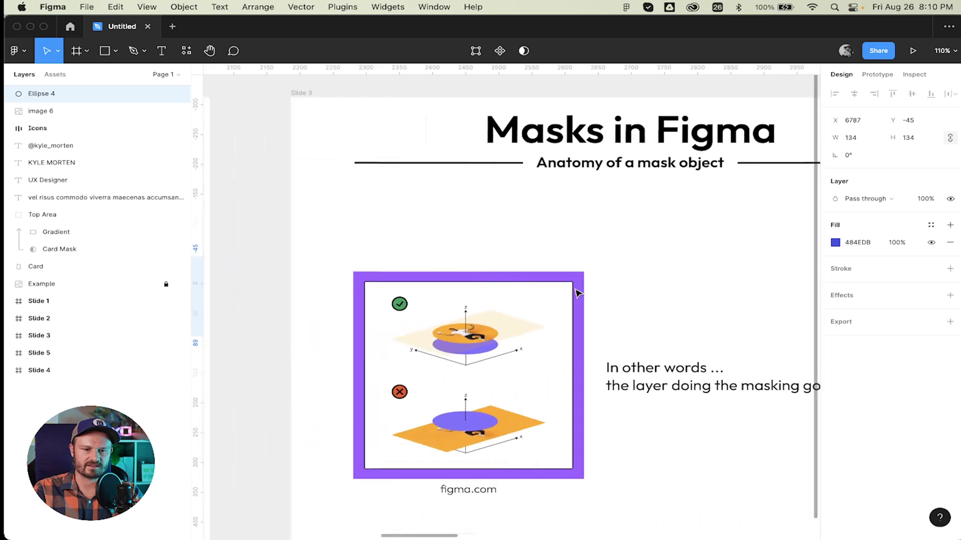
{"action": "scroll", "coordinate": [578, 293], "scroll_direction": "right", "scroll_amount": 3}
{"action": "scroll", "coordinate": [578, 293], "scroll_direction": "right", "scroll_amount": 3}
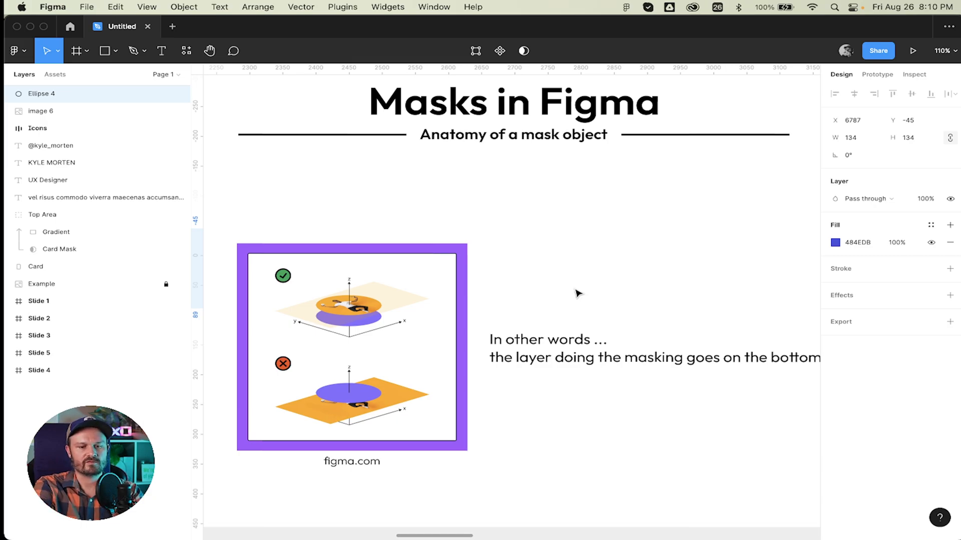
{"action": "scroll", "coordinate": [307, 314], "scroll_direction": "up", "scroll_amount": 10}
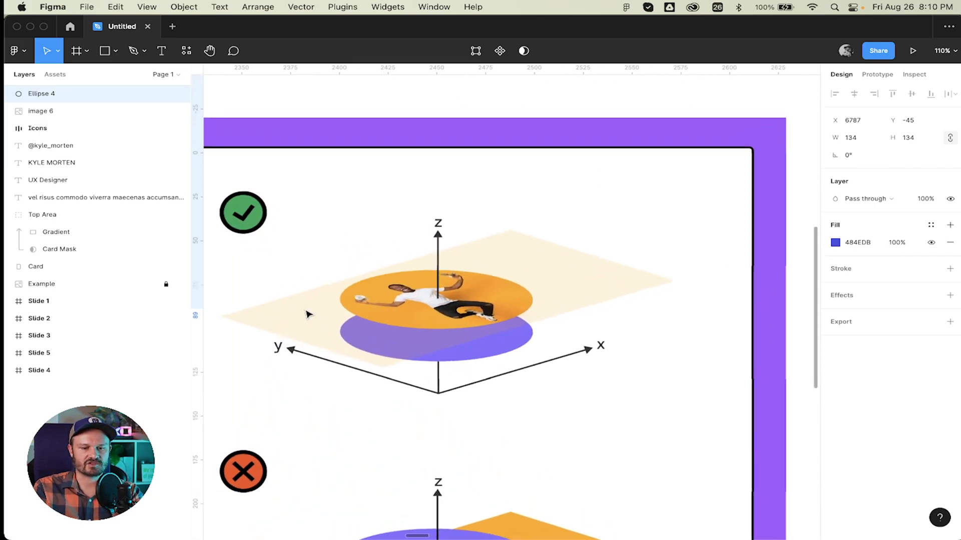
{"action": "scroll", "coordinate": [307, 314], "scroll_direction": "down", "scroll_amount": 5}
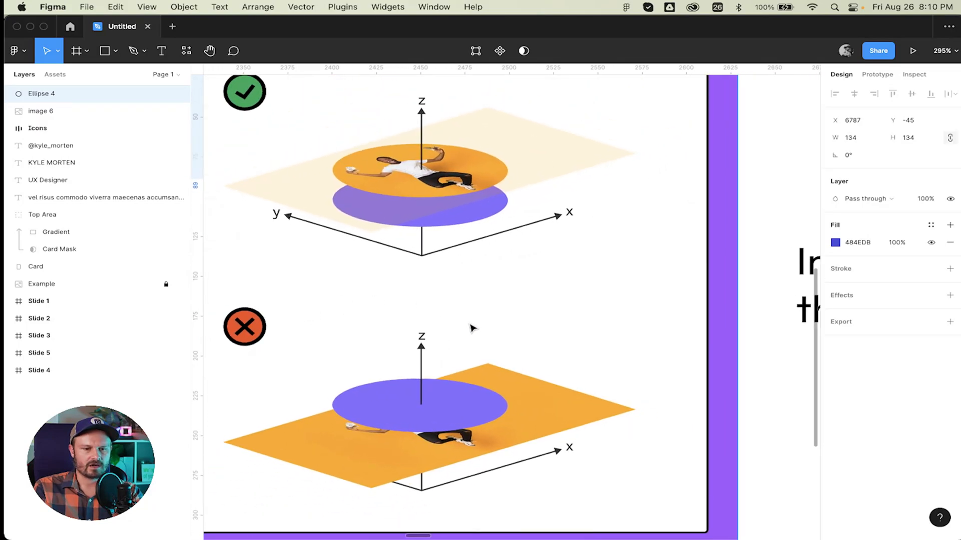
{"action": "scroll", "coordinate": [472, 328], "scroll_direction": "left", "scroll_amount": 2}
{"action": "scroll", "coordinate": [472, 328], "scroll_direction": "up", "scroll_amount": 2}
{"action": "scroll", "coordinate": [472, 328], "scroll_direction": "left", "scroll_amount": 1}
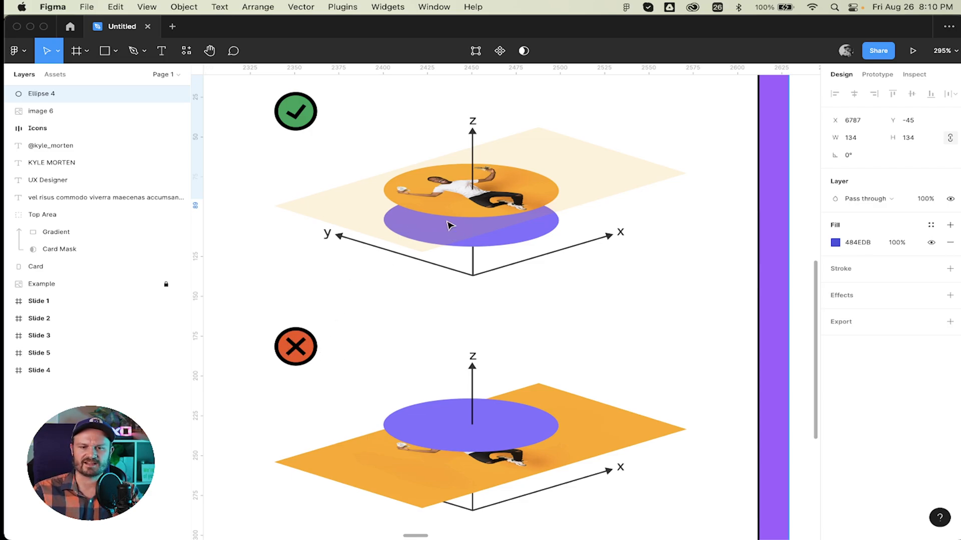
{"action": "scroll", "coordinate": [449, 221], "scroll_direction": "down", "scroll_amount": 10}
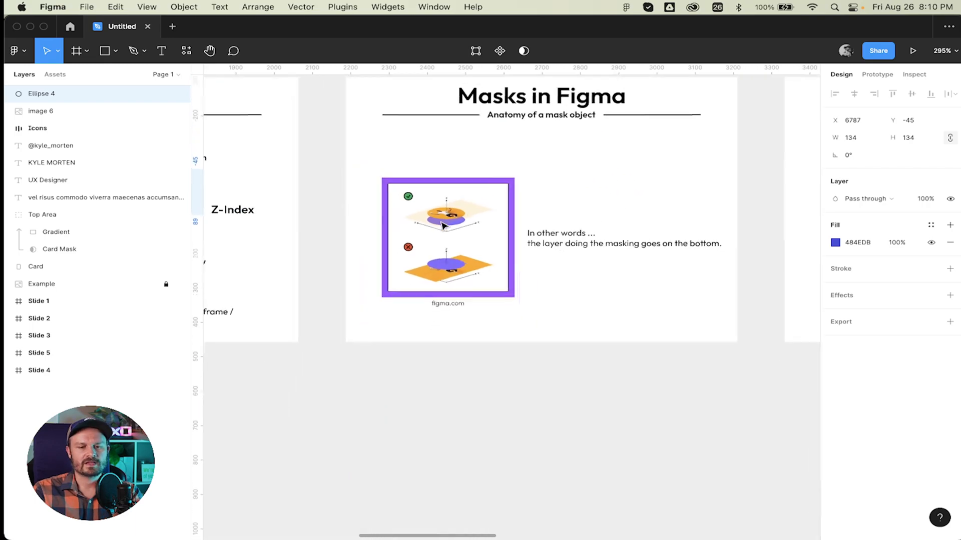
{"action": "scroll", "coordinate": [443, 225], "scroll_direction": "up", "scroll_amount": 5}
{"action": "scroll", "coordinate": [444, 227], "scroll_direction": "right", "scroll_amount": 20}
{"action": "scroll", "coordinate": [444, 225], "scroll_direction": "right", "scroll_amount": 20}
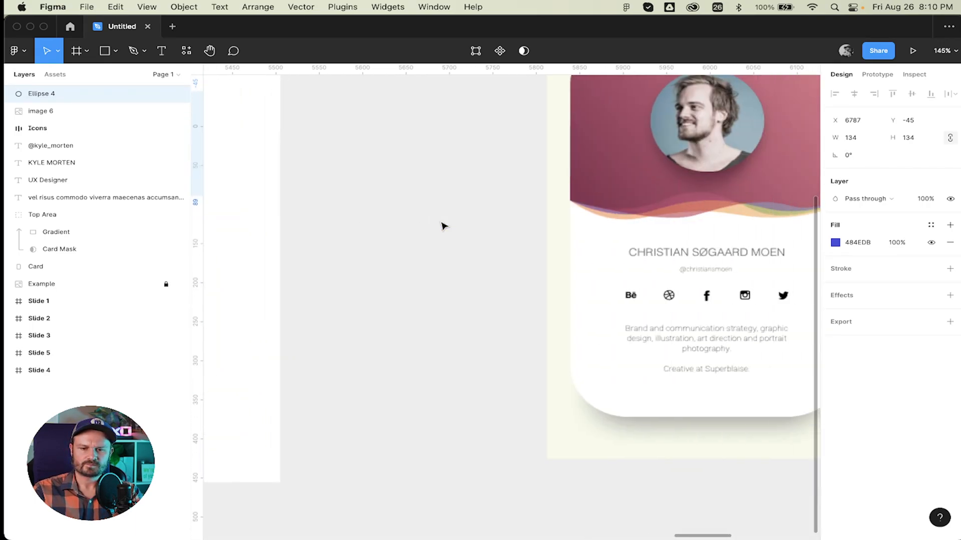
{"action": "scroll", "coordinate": [435, 215], "scroll_direction": "up", "scroll_amount": 3}
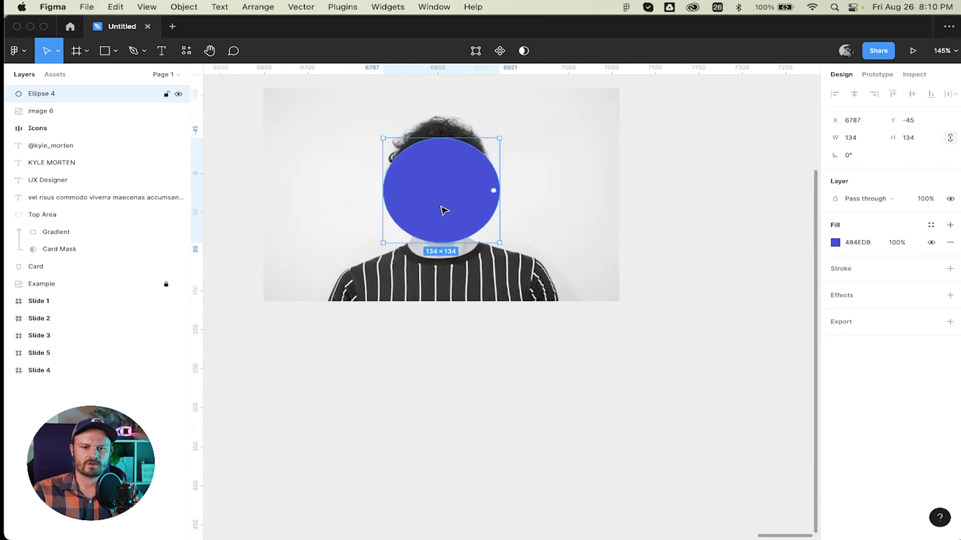
Apply the circle as a mask on the photo, then undo it.
{"action": "scroll", "coordinate": [440, 208], "scroll_direction": "up", "scroll_amount": 3}
{"action": "scroll", "coordinate": [440, 209], "scroll_direction": "left", "scroll_amount": 1}
{"action": "left_click_drag", "start_coordinate": [543, 110], "coordinate": [393, 285]}
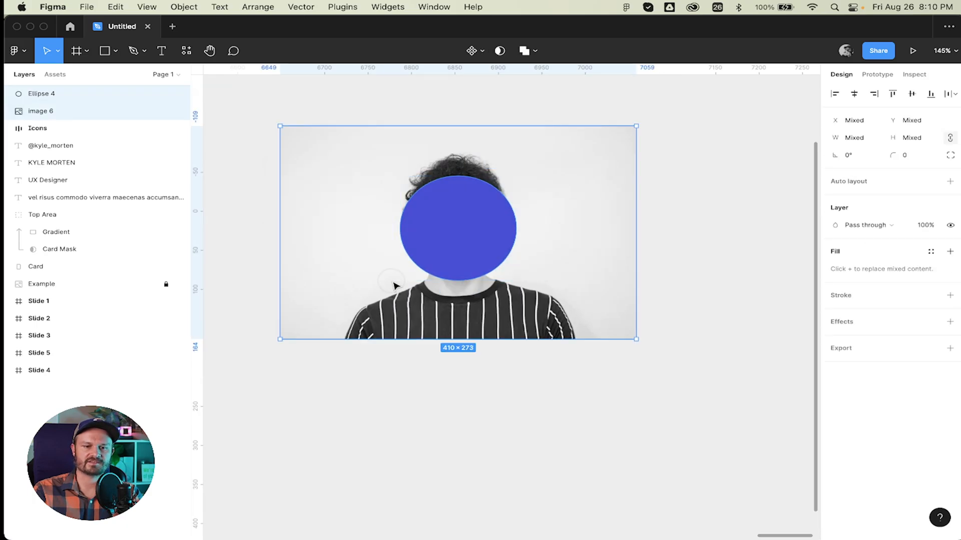
{"action": "left_click", "coordinate": [499, 51]}
{"action": "key", "text": "cmd+z"}
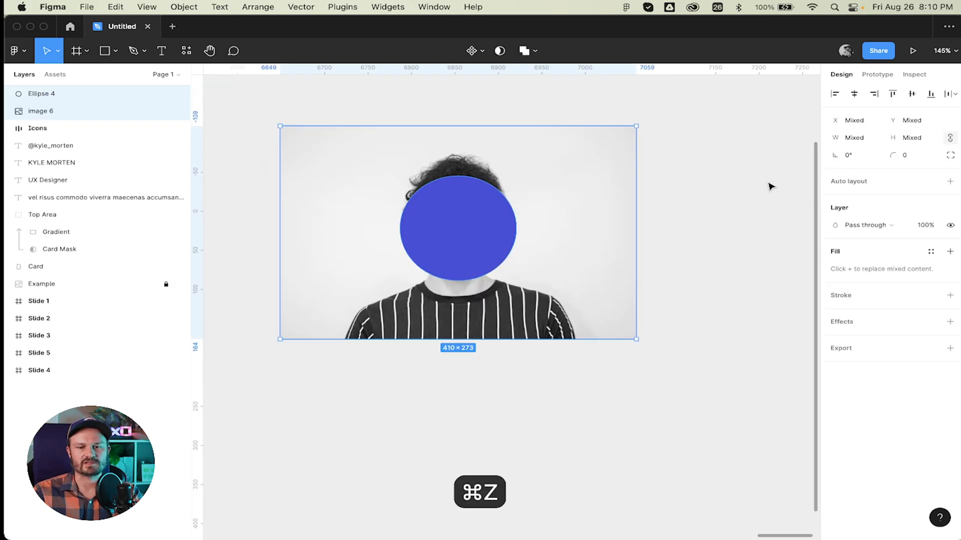
{"action": "left_click", "coordinate": [737, 179]}
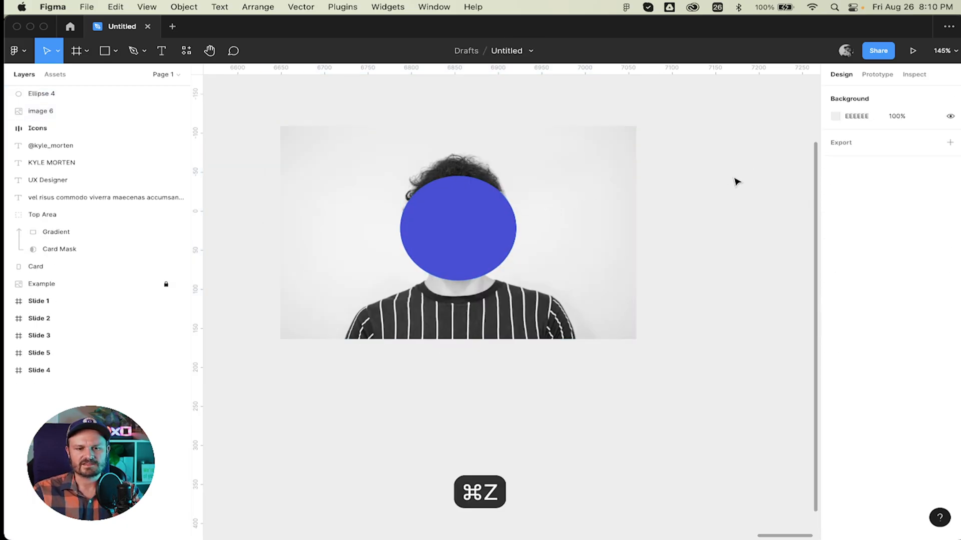
Move the blue circle down to Y −34 to centre it on the face.
{"action": "left_click", "coordinate": [465, 245]}
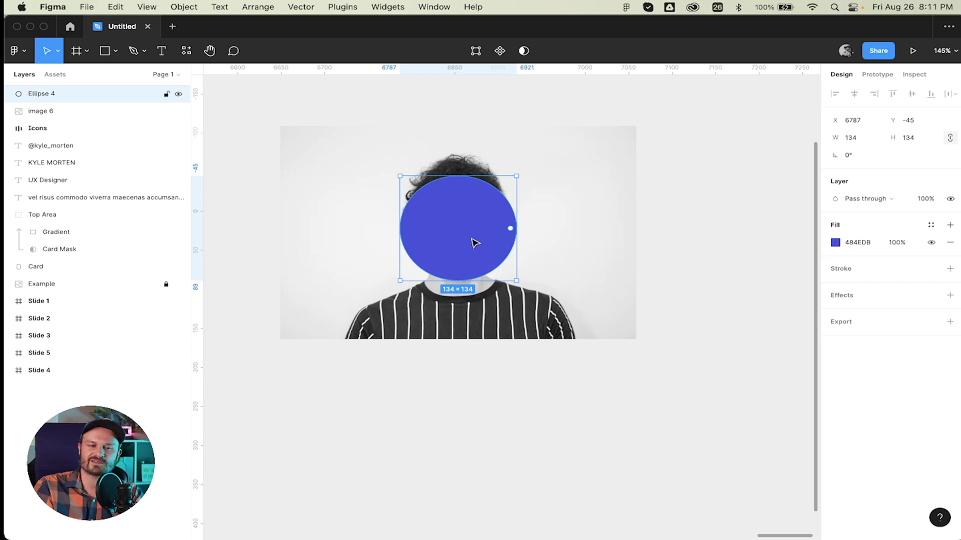
{"action": "mouse_move", "coordinate": [481, 230]}
{"action": "left_mouse_down"}
{"action": "mouse_move", "coordinate": [469, 268]}
{"action": "mouse_move", "coordinate": [478, 240]}
{"action": "mouse_move", "coordinate": [471, 217]}
{"action": "mouse_move", "coordinate": [474, 243]}
{"action": "mouse_move", "coordinate": [478, 236]}
{"action": "left_mouse_up"}
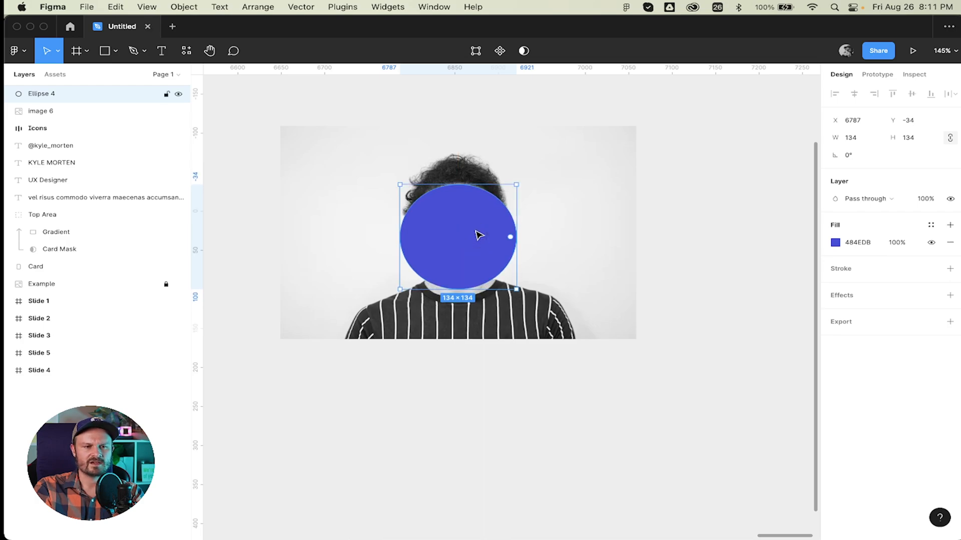
{"action": "double_click", "coordinate": [38, 111]}
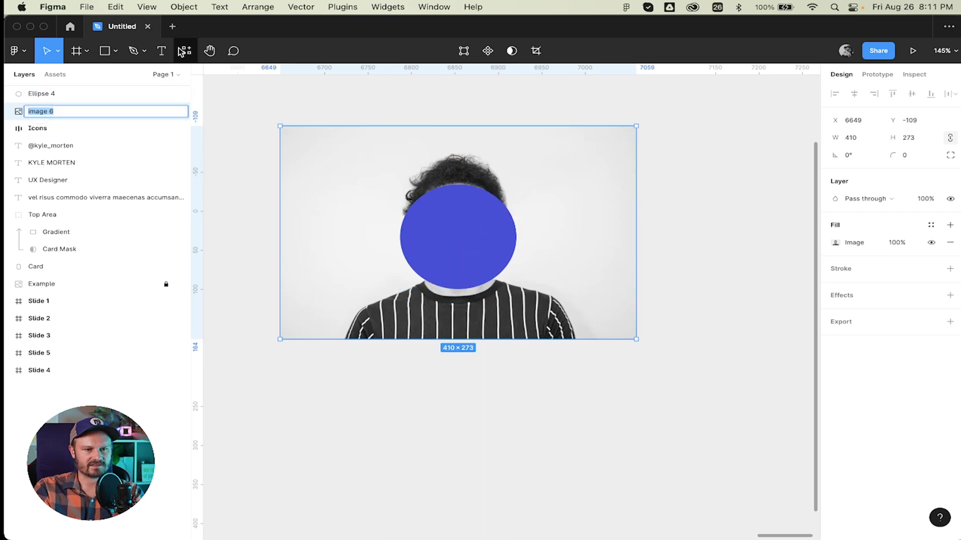
Name the photo layer after the profile person, rename the circle Profile Mask, and place it beneath the photo.
{"action": "key", "text": "Return"}
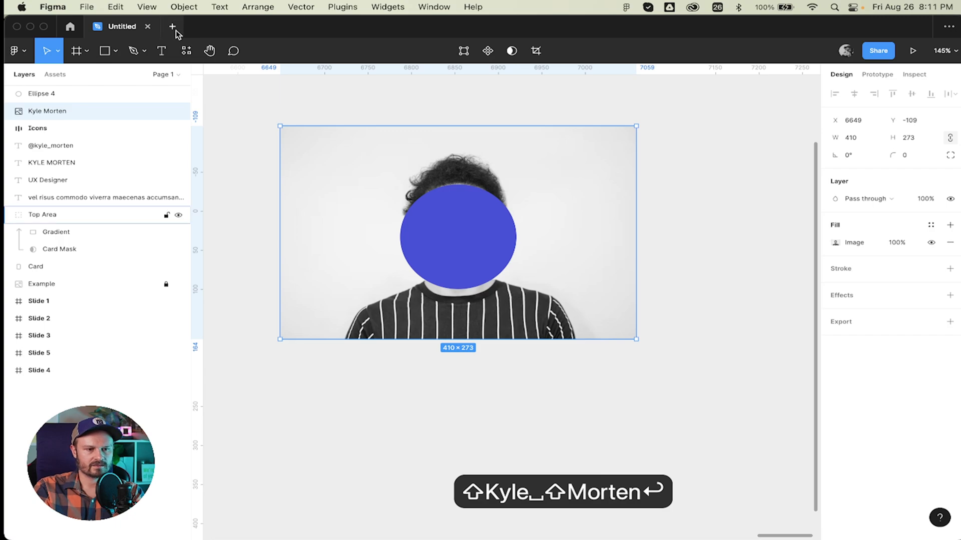
{"action": "double_click", "coordinate": [22, 95]}
{"action": "type", "text": "Prof"}
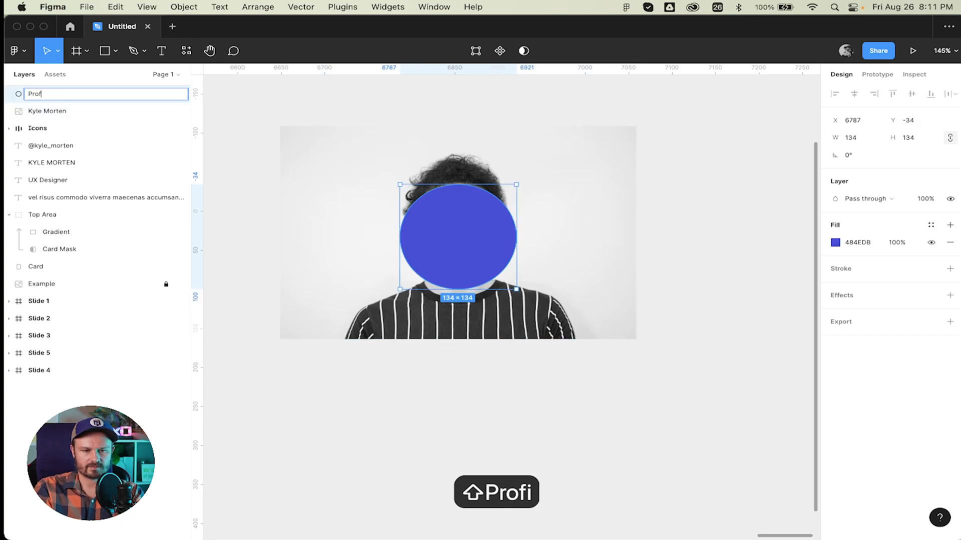
{"action": "type", "text": "ile Mask"}
{"action": "key", "text": "Return"}
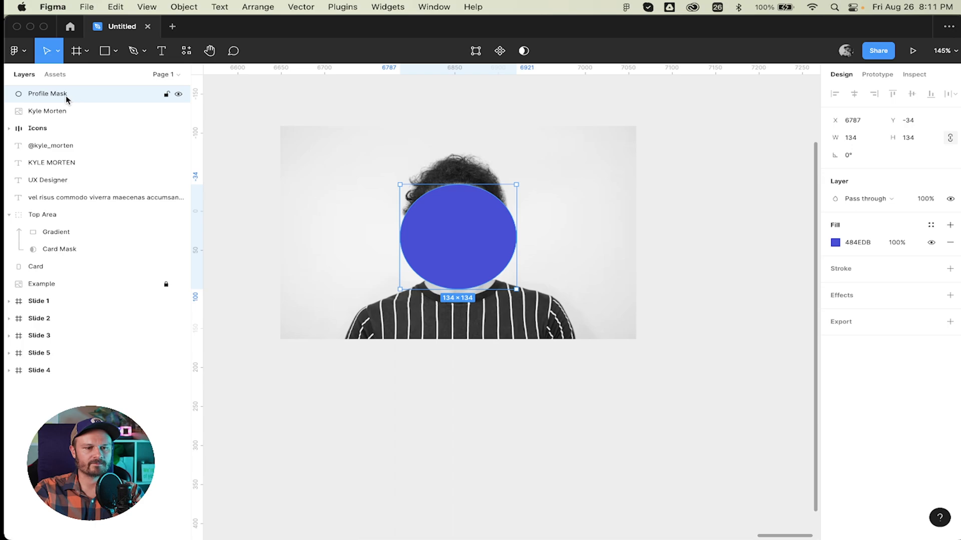
{"action": "left_click_drag", "start_coordinate": [48, 95], "coordinate": [50, 120]}
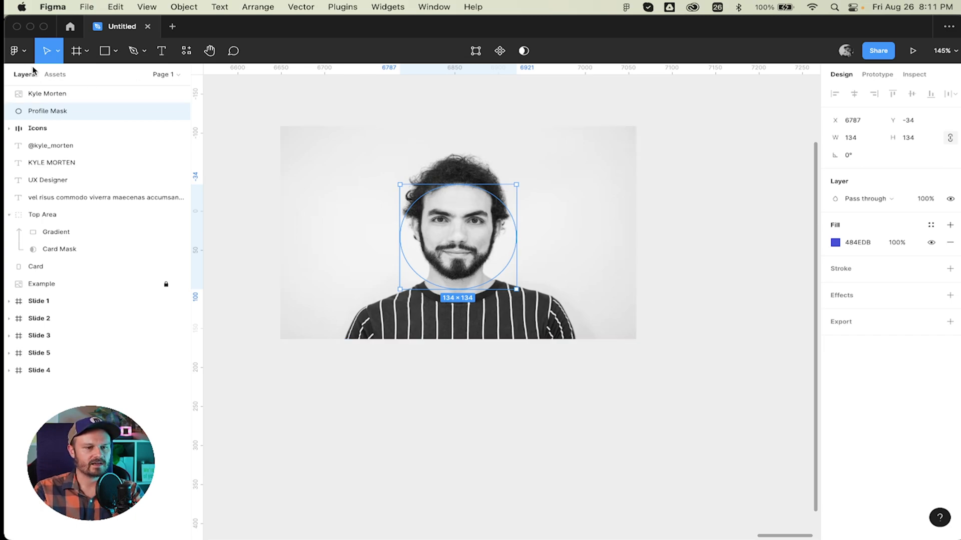
{"action": "left_click", "coordinate": [64, 95], "text": "shift"}
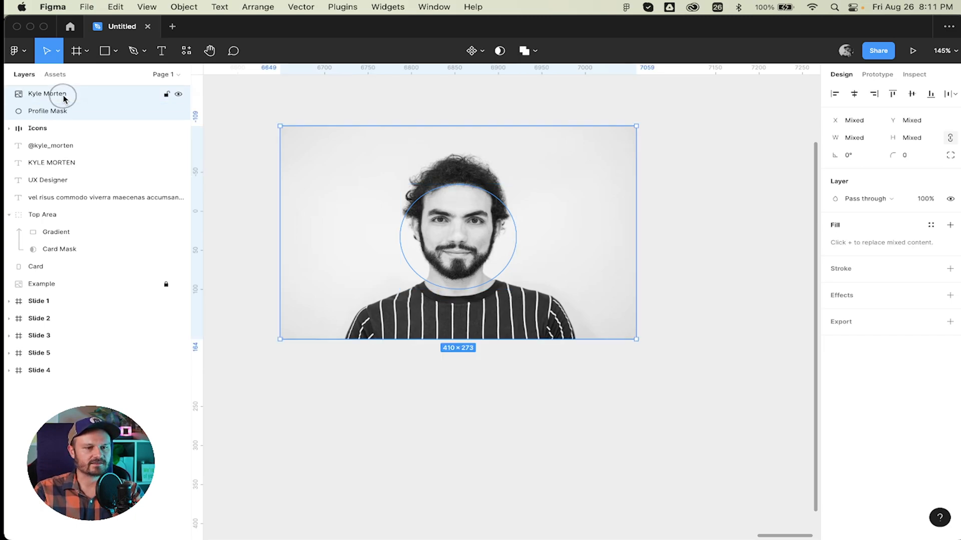
Use Profile Mask to crop the photo into a circle inside a Mask group.
{"action": "left_click", "coordinate": [500, 52]}
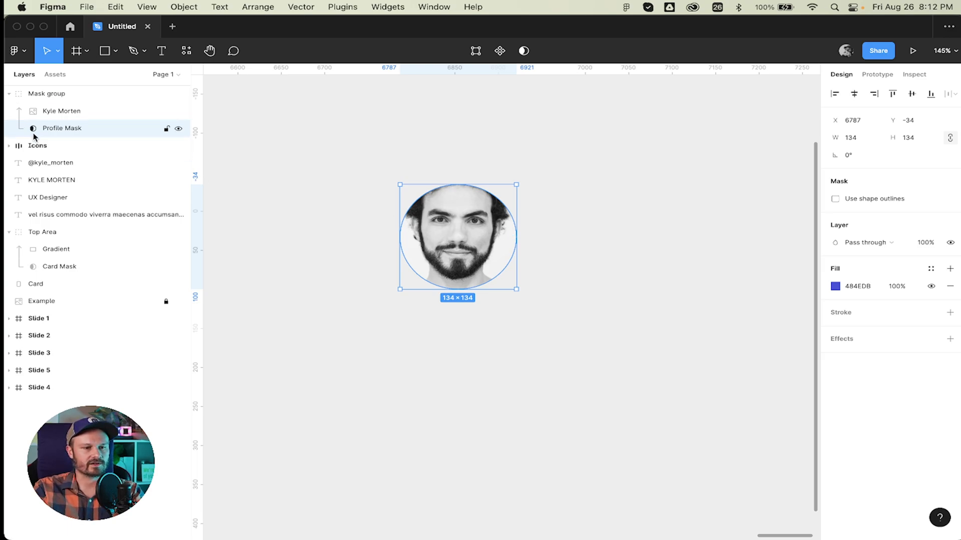
{"action": "left_click", "coordinate": [76, 111]}
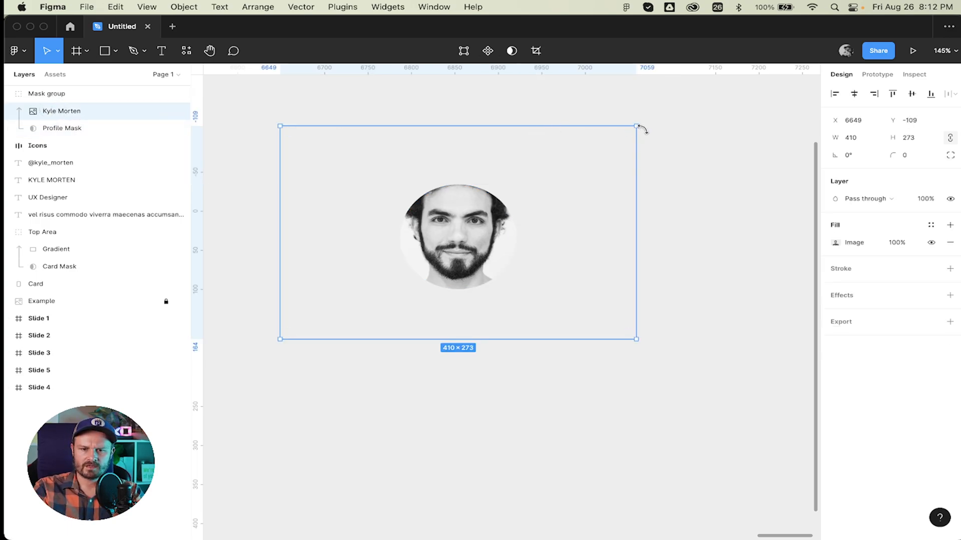
Shrink the photo to about 280×187 and shift it down within the circle mask.
{"action": "left_click_drag", "start_coordinate": [636, 127], "coordinate": [577, 160]}
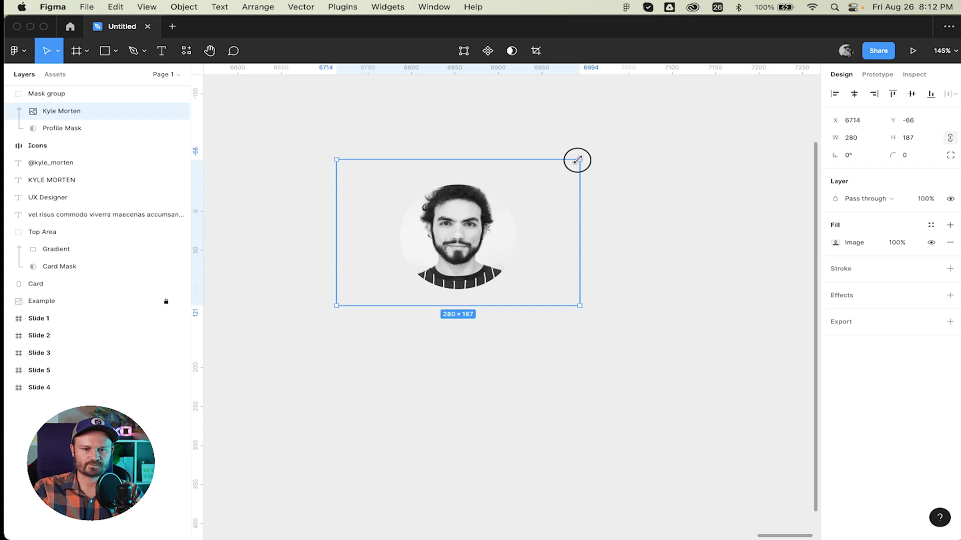
{"action": "left_click_drag", "start_coordinate": [577, 160], "coordinate": [577, 160]}
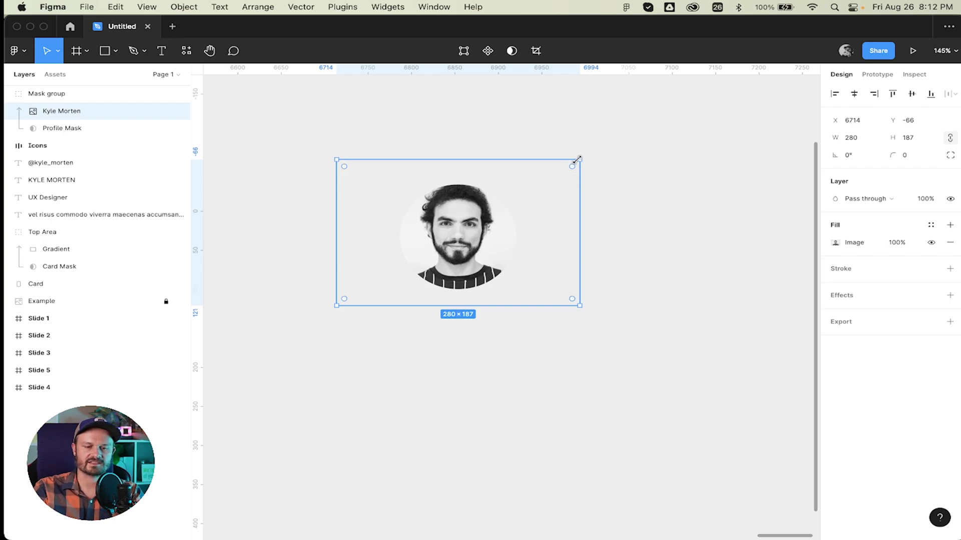
{"action": "mouse_move", "coordinate": [468, 228]}
{"action": "left_mouse_down"}
{"action": "mouse_move", "coordinate": [464, 241]}
{"action": "mouse_move", "coordinate": [466, 230]}
{"action": "left_mouse_up"}
{"action": "scroll", "coordinate": [453, 200], "scroll_direction": "up", "scroll_amount": 3}
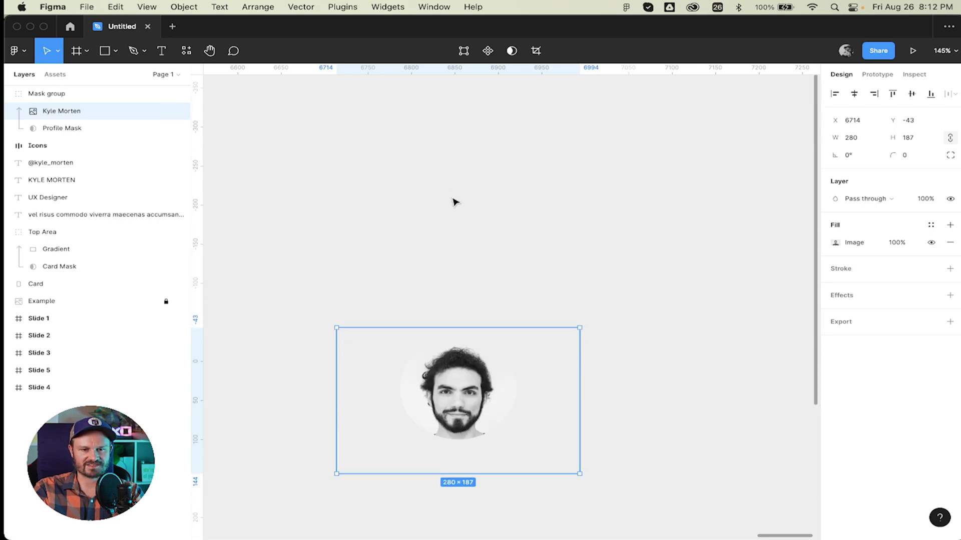
{"action": "scroll", "coordinate": [453, 200], "scroll_direction": "down", "scroll_amount": 1}
{"action": "scroll", "coordinate": [450, 322], "scroll_direction": "up", "scroll_amount": 2}
{"action": "scroll", "coordinate": [453, 324], "scroll_direction": "up", "scroll_amount": 5}
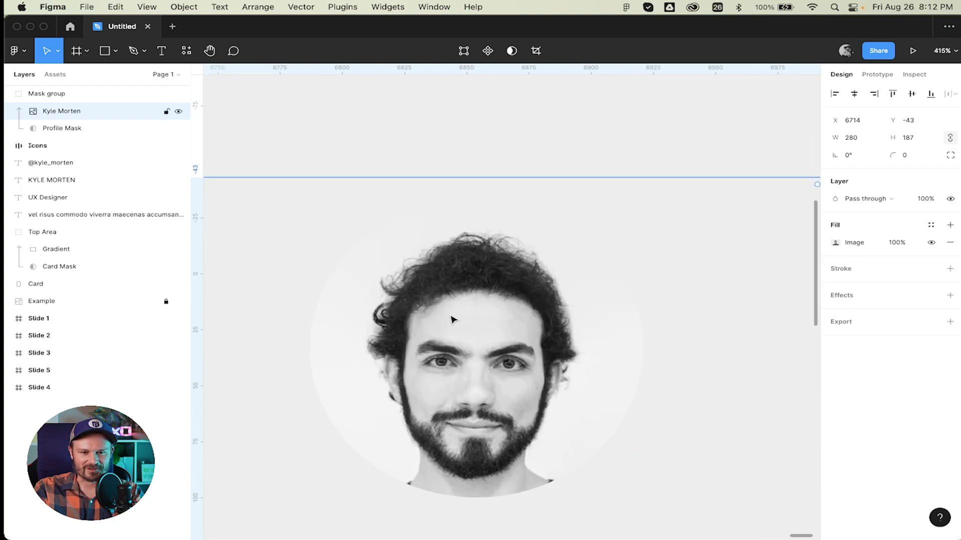
{"action": "scroll", "coordinate": [452, 318], "scroll_direction": "down", "scroll_amount": 5}
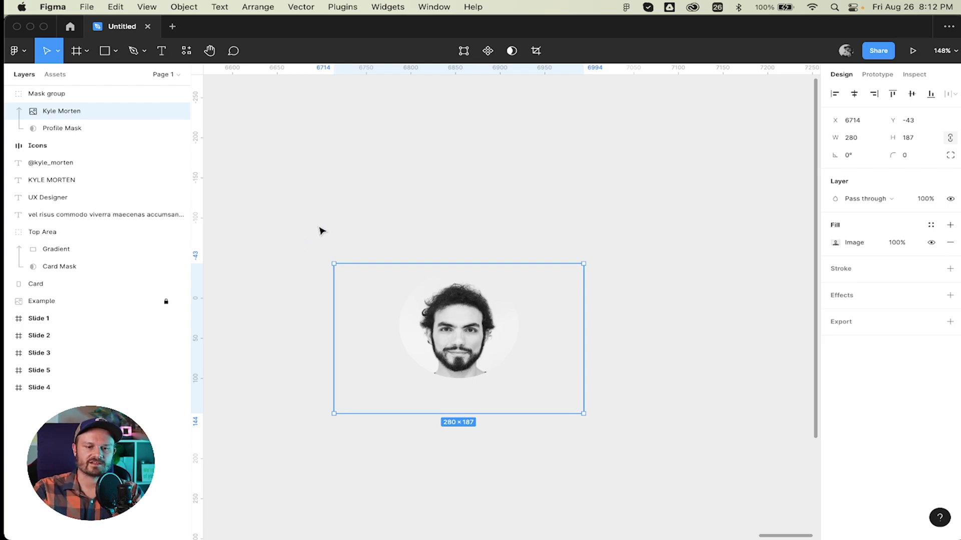
{"action": "left_click", "coordinate": [377, 216]}
Rename the Mask group to Profile Pic and collapse it.
{"action": "double_click", "coordinate": [43, 96]}
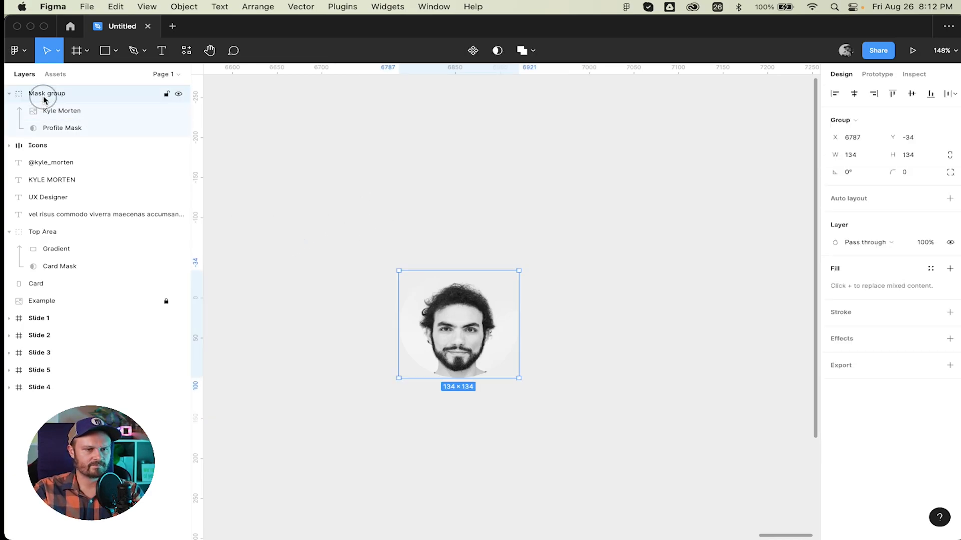
{"action": "type", "text": "Prf"}
{"action": "key", "text": "BackSpace"}
{"action": "type", "text": "ofile Pic"}
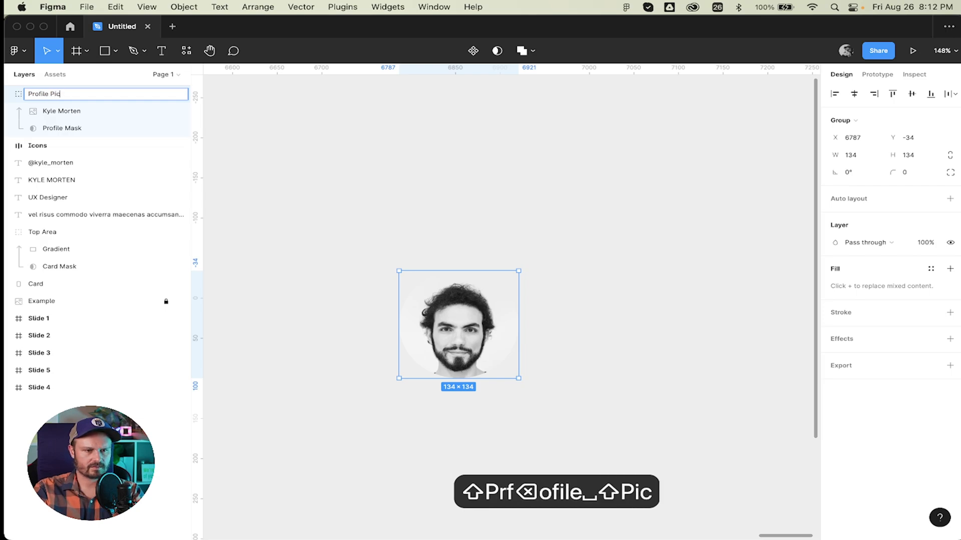
{"action": "key", "text": "Return"}
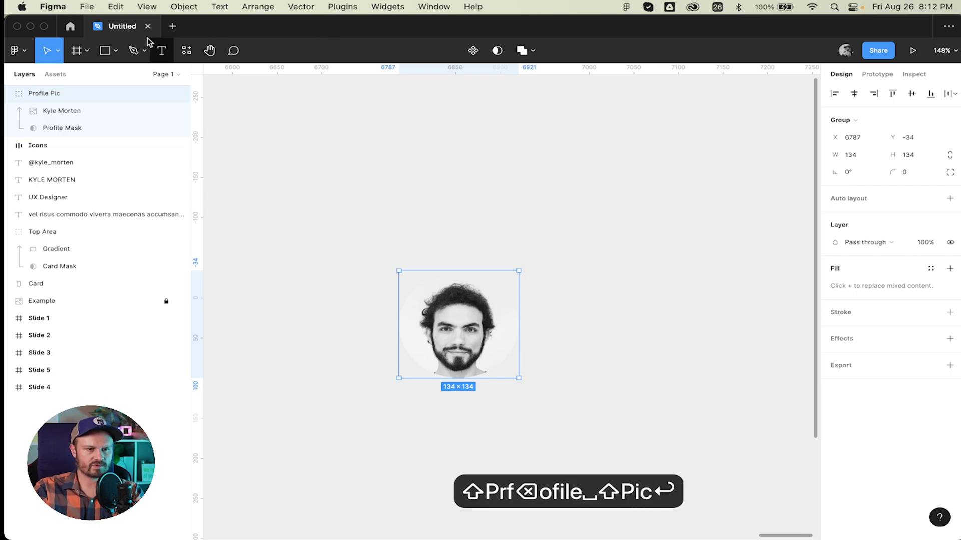
{"action": "left_click", "coordinate": [8, 94]}
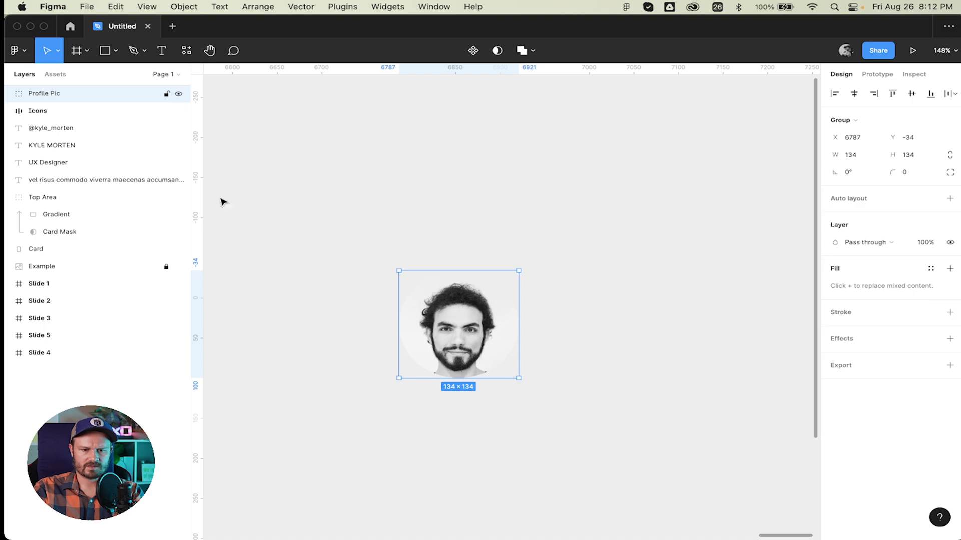
Move Profile Pic onto the card's gradient top, centred at X 6318, Y −65.
{"action": "scroll", "coordinate": [551, 225], "scroll_direction": "left", "scroll_amount": 5}
{"action": "scroll", "coordinate": [653, 267], "scroll_direction": "left", "scroll_amount": 5}
{"action": "scroll", "coordinate": [653, 267], "scroll_direction": "down", "scroll_amount": 1}
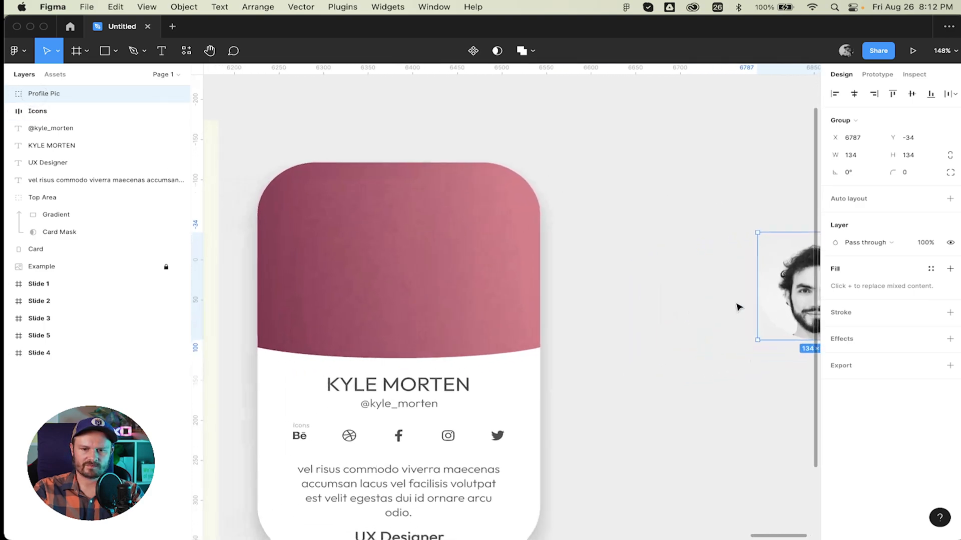
{"action": "left_click_drag", "start_coordinate": [798, 294], "coordinate": [385, 266]}
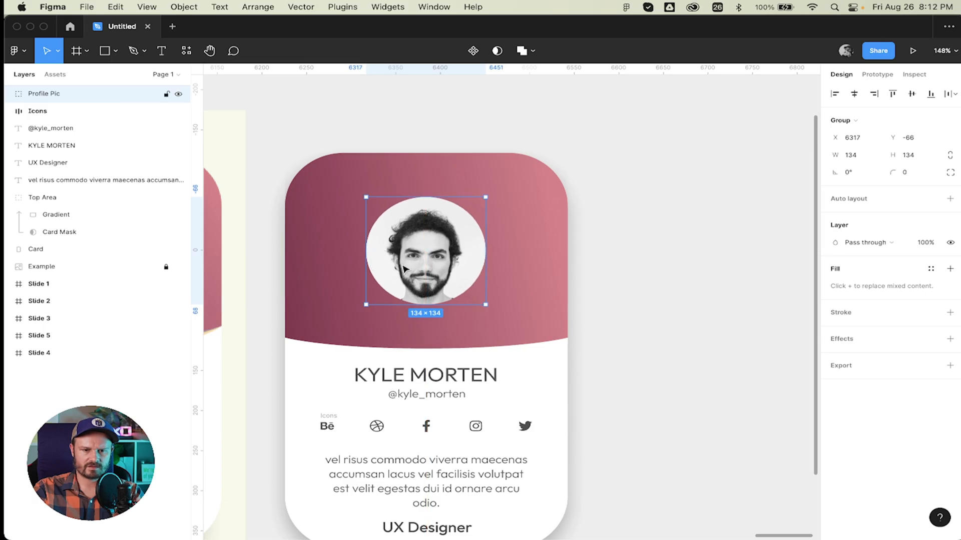
{"action": "scroll", "coordinate": [408, 268], "scroll_direction": "left", "scroll_amount": 5}
{"action": "left_click_drag", "start_coordinate": [607, 257], "coordinate": [607, 255]}
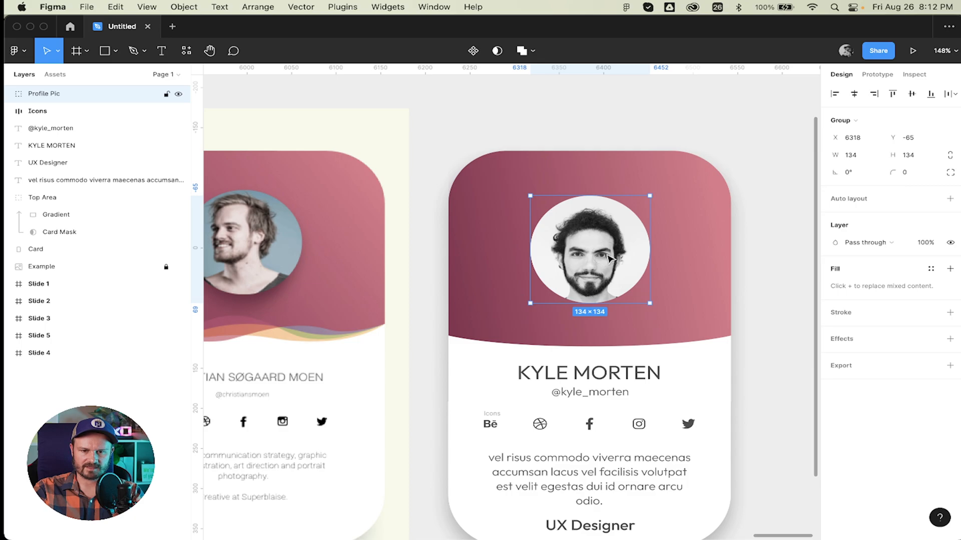
{"action": "scroll", "coordinate": [615, 255], "scroll_direction": "right", "scroll_amount": 5}
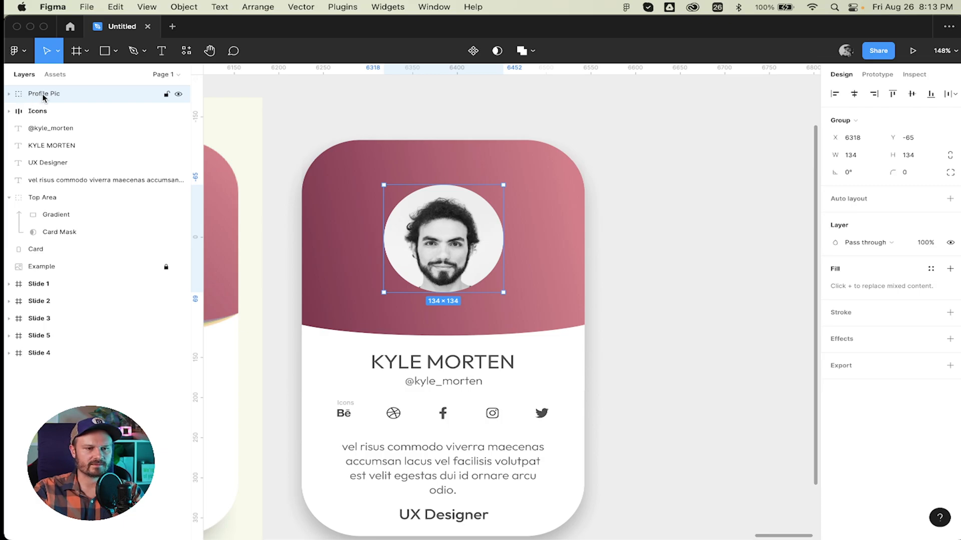
Add a drop shadow effect to the Profile Pic group.
{"action": "left_click", "coordinate": [8, 94]}
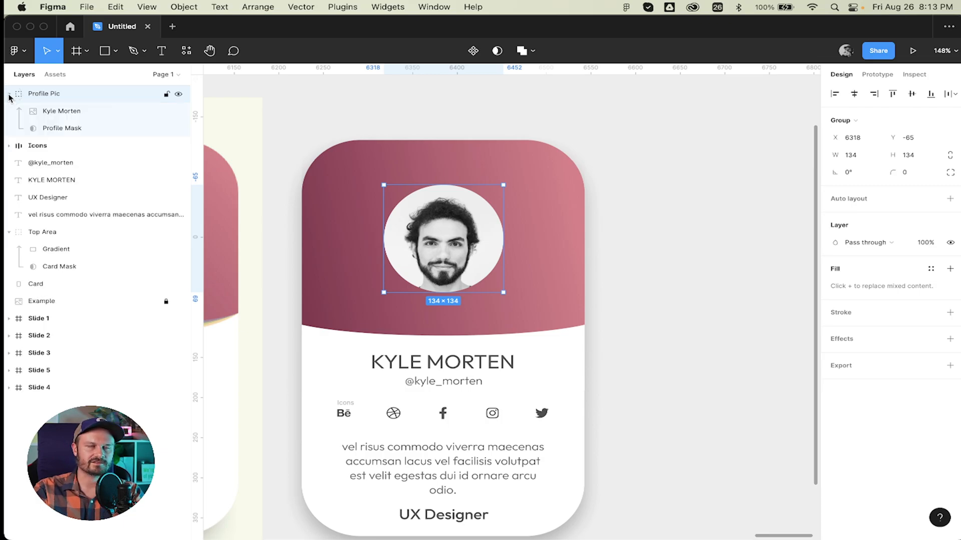
{"action": "left_click", "coordinate": [8, 94]}
{"action": "left_click", "coordinate": [851, 339]}
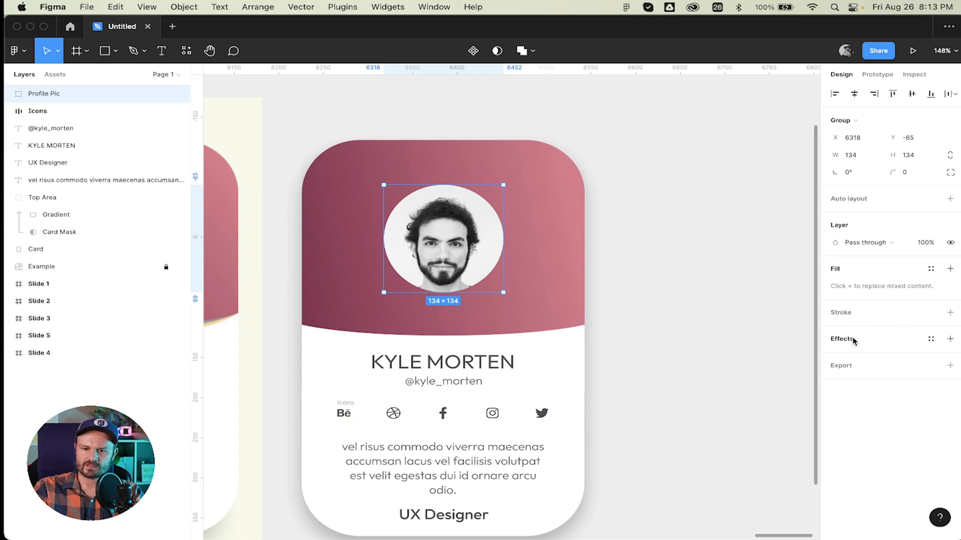
{"action": "scroll", "coordinate": [665, 298], "scroll_direction": "left", "scroll_amount": 5}
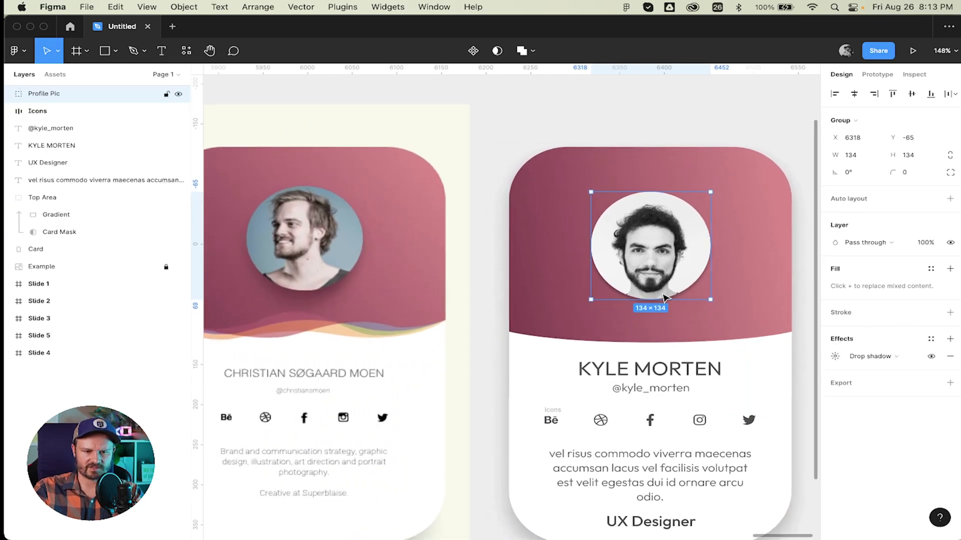
Set the drop shadow's Y offset to 12 and blur to 24.
{"action": "left_click", "coordinate": [835, 357]}
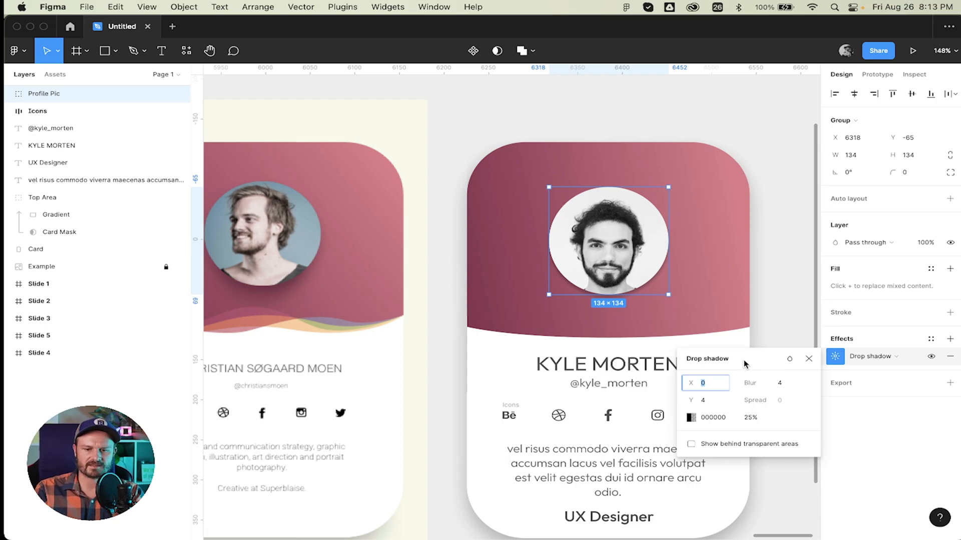
{"action": "key", "text": "Tab"}
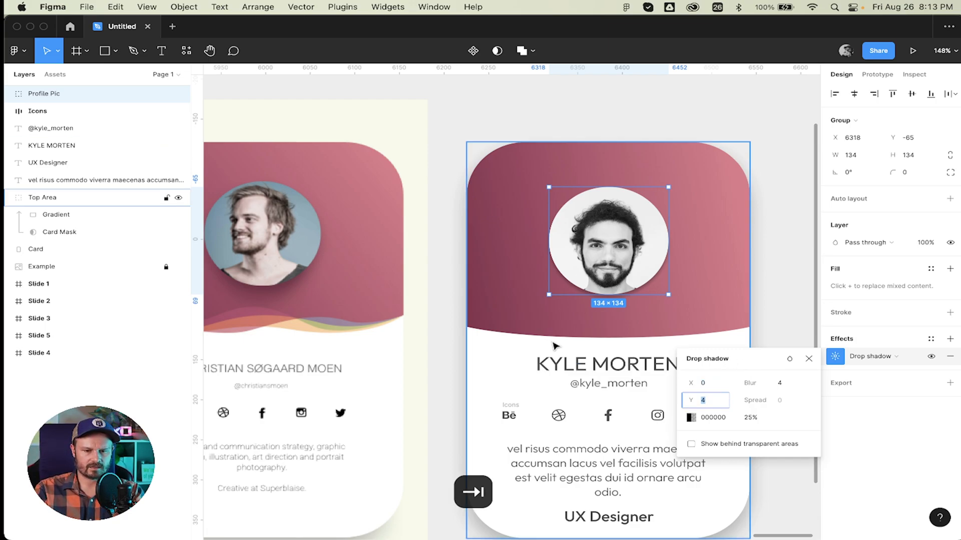
{"action": "scroll", "coordinate": [635, 363], "scroll_direction": "down", "scroll_amount": 3}
{"action": "scroll", "coordinate": [646, 311], "scroll_direction": "right", "scroll_amount": 2}
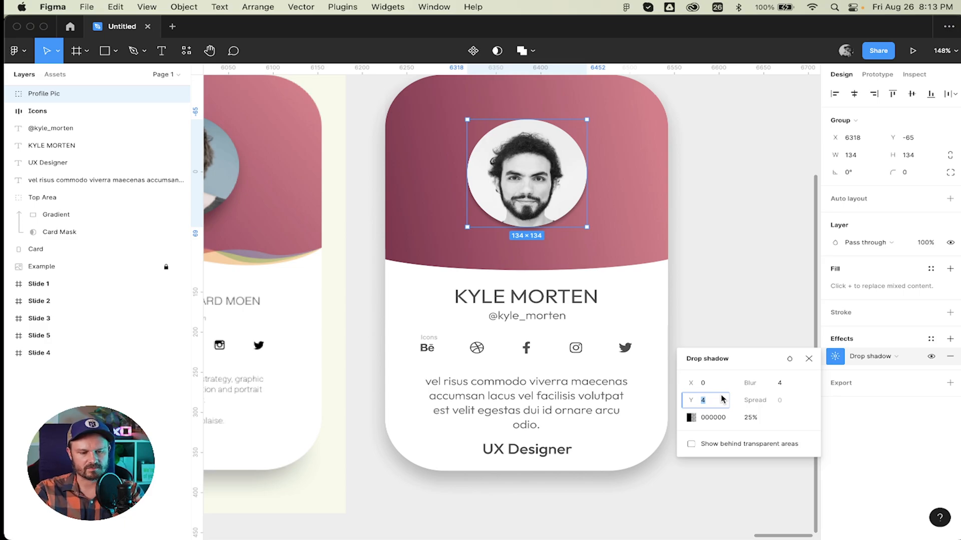
{"action": "type", "text": "12"}
{"action": "scroll", "coordinate": [482, 288], "scroll_direction": "left", "scroll_amount": 2}
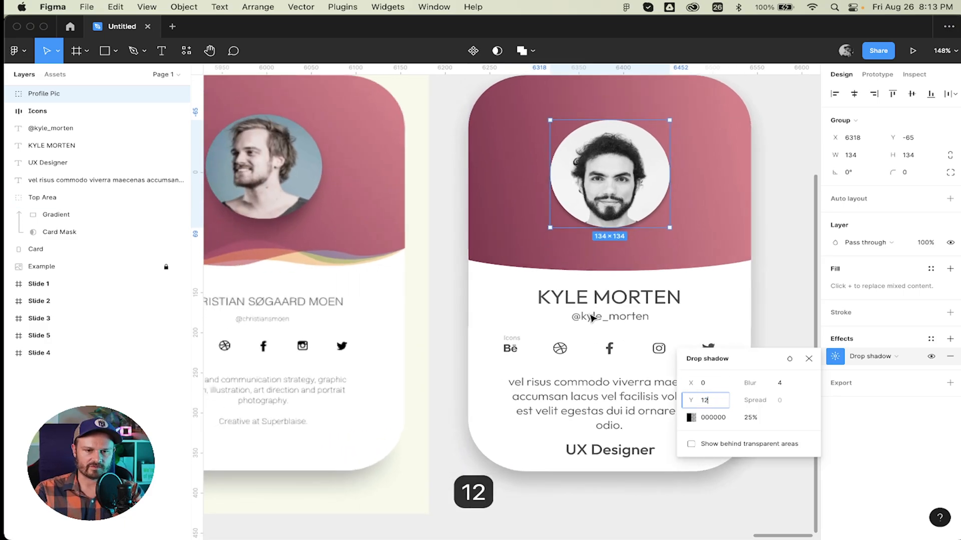
{"action": "key", "text": "Tab"}
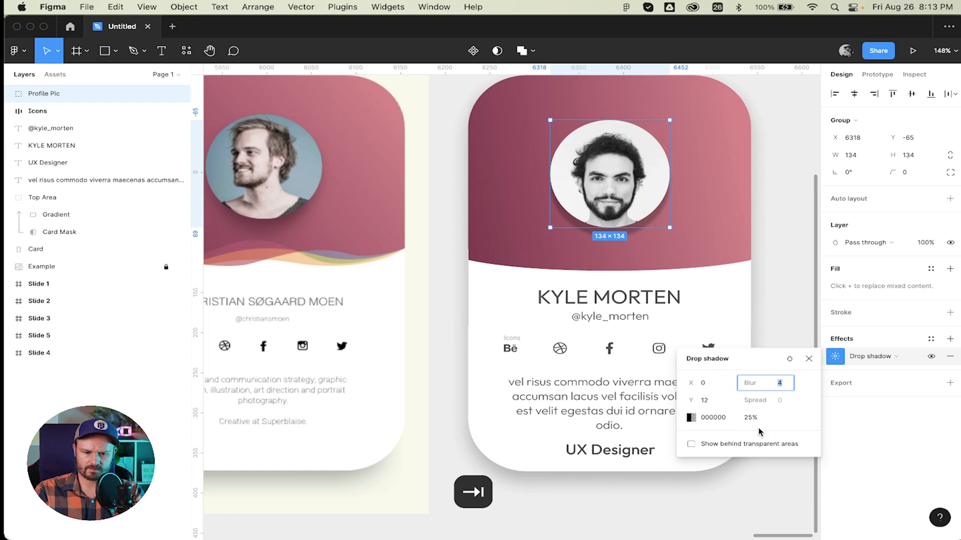
{"action": "type", "text": "24"}
{"action": "key", "text": "Tab"}
{"action": "scroll", "coordinate": [669, 356], "scroll_direction": "left", "scroll_amount": 2}
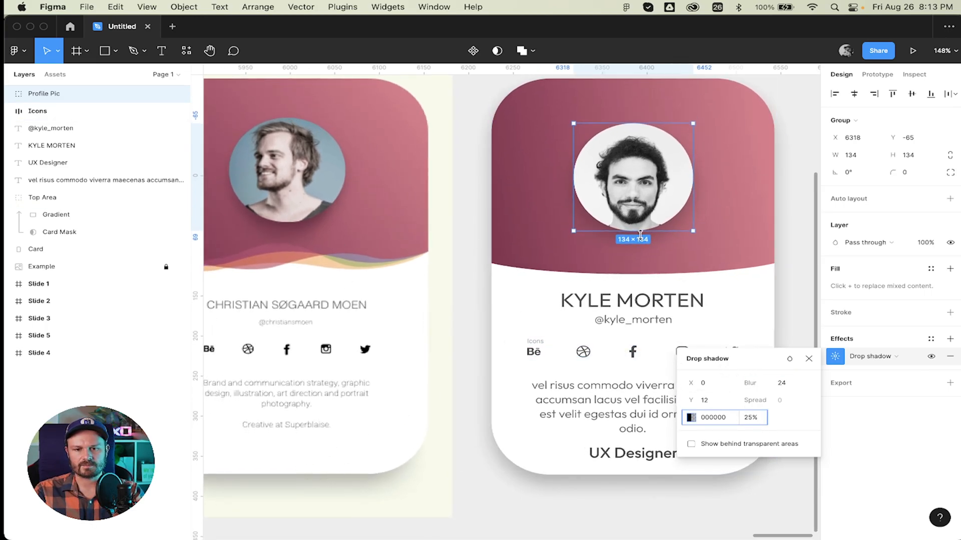
{"action": "scroll", "coordinate": [640, 237], "scroll_direction": "right", "scroll_amount": 5}
{"action": "scroll", "coordinate": [640, 236], "scroll_direction": "down", "scroll_amount": 2}
{"action": "scroll", "coordinate": [644, 241], "scroll_direction": "right", "scroll_amount": 2}
{"action": "scroll", "coordinate": [644, 241], "scroll_direction": "down", "scroll_amount": 1}
{"action": "scroll", "coordinate": [645, 241], "scroll_direction": "left", "scroll_amount": 4}
{"action": "scroll", "coordinate": [645, 241], "scroll_direction": "up", "scroll_amount": 2}
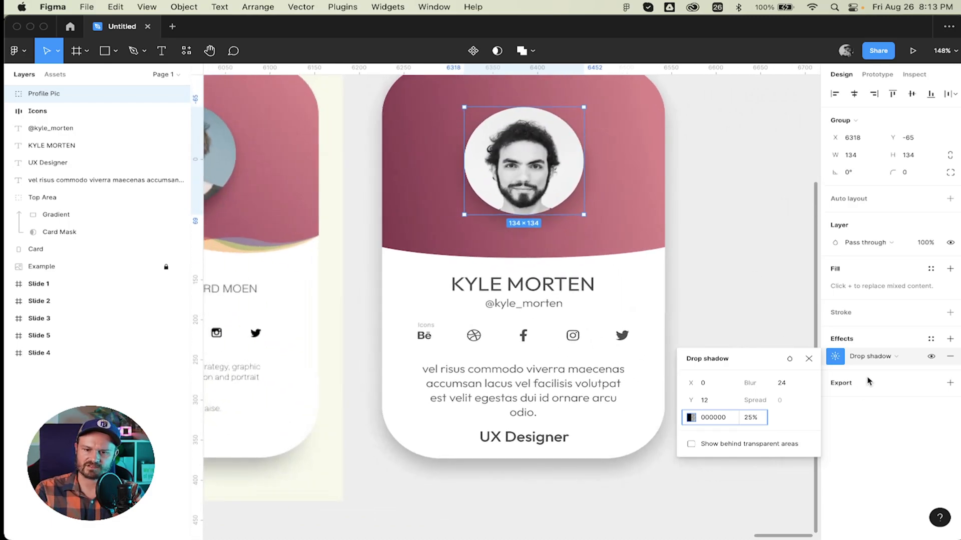
{"action": "left_click", "coordinate": [810, 360]}
{"action": "left_click", "coordinate": [745, 309]}
{"action": "scroll", "coordinate": [746, 309], "scroll_direction": "up", "scroll_amount": 2}
{"action": "scroll", "coordinate": [746, 309], "scroll_direction": "right", "scroll_amount": 2}
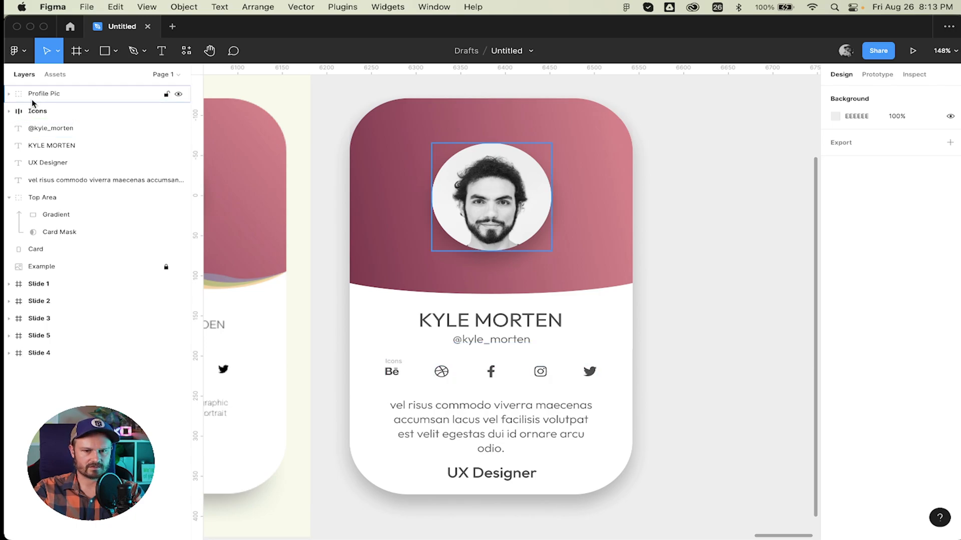
{"action": "left_click", "coordinate": [52, 146]}
{"action": "left_click_drag", "start_coordinate": [68, 146], "coordinate": [71, 117]}
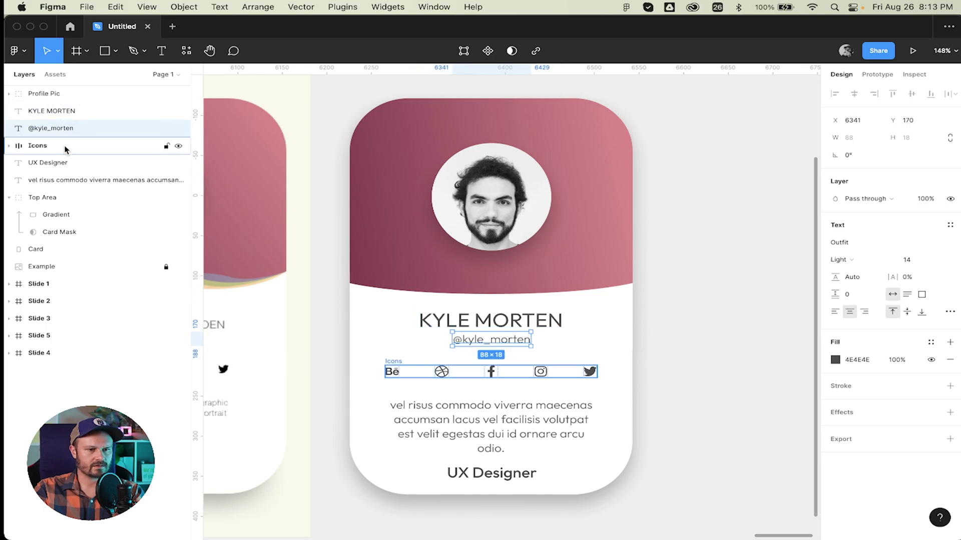
{"action": "left_click", "coordinate": [75, 163]}
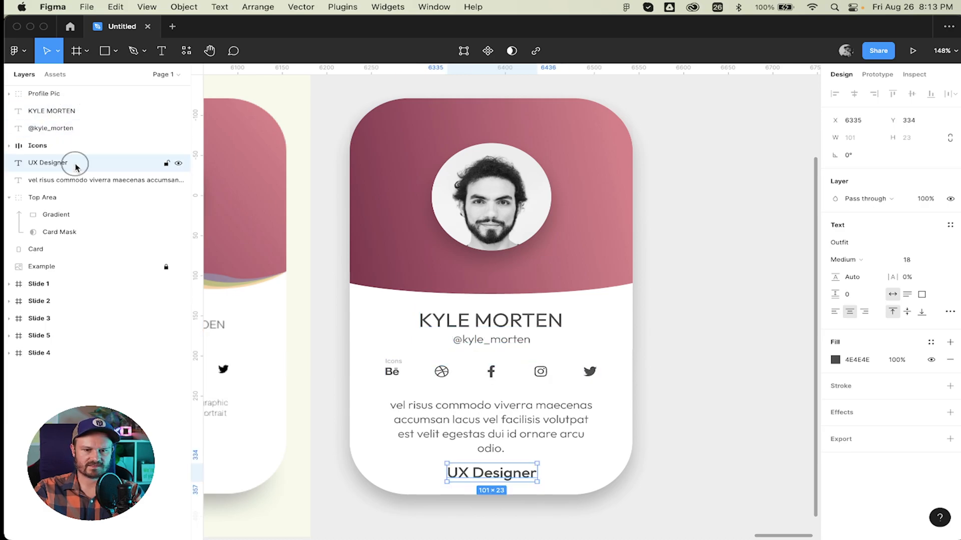
{"action": "left_click", "coordinate": [58, 183]}
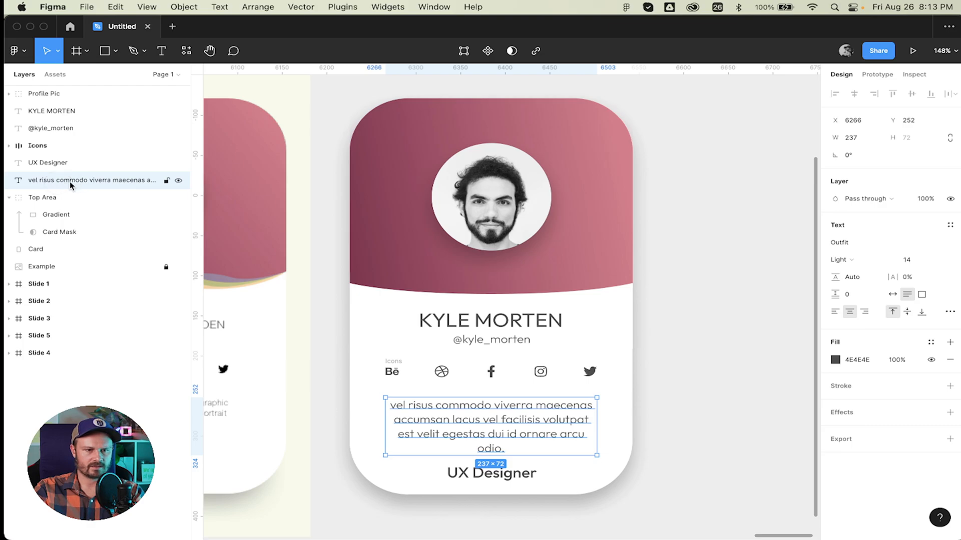
{"action": "left_click_drag", "start_coordinate": [71, 181], "coordinate": [67, 159]}
Rename the Top Area group to Top Area Gradient, then select all layers from Profile Pic to Card.
{"action": "left_click", "coordinate": [10, 198]}
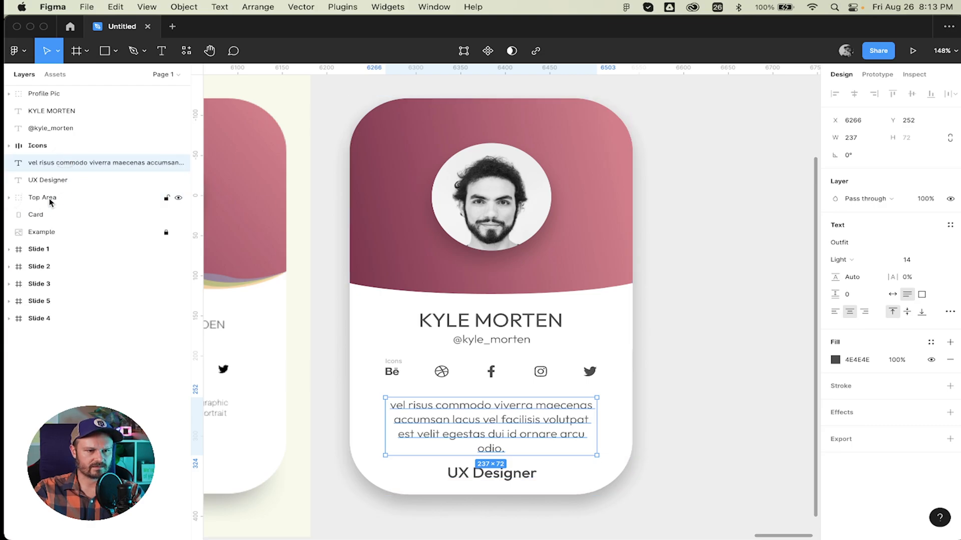
{"action": "left_click", "coordinate": [49, 199]}
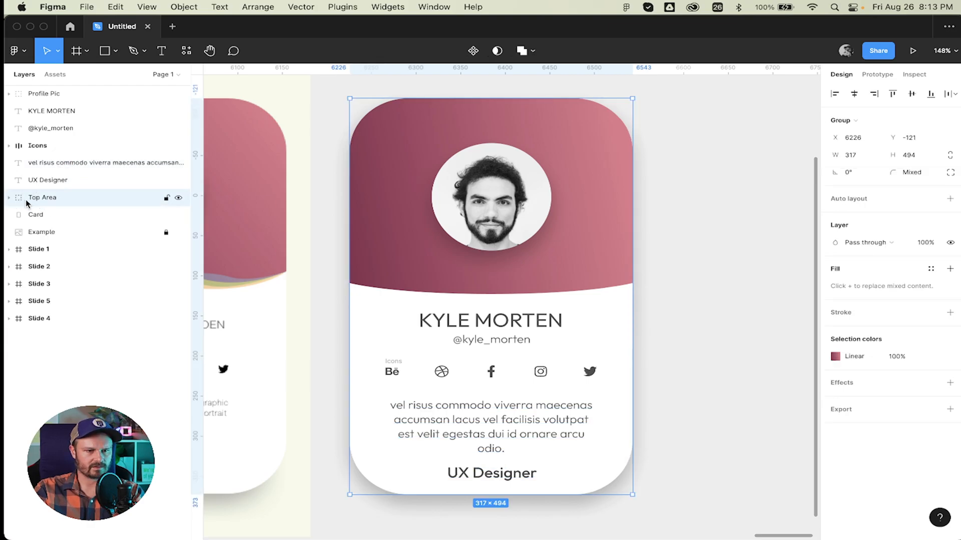
{"action": "left_click", "coordinate": [179, 198]}
{"action": "left_click", "coordinate": [179, 199]}
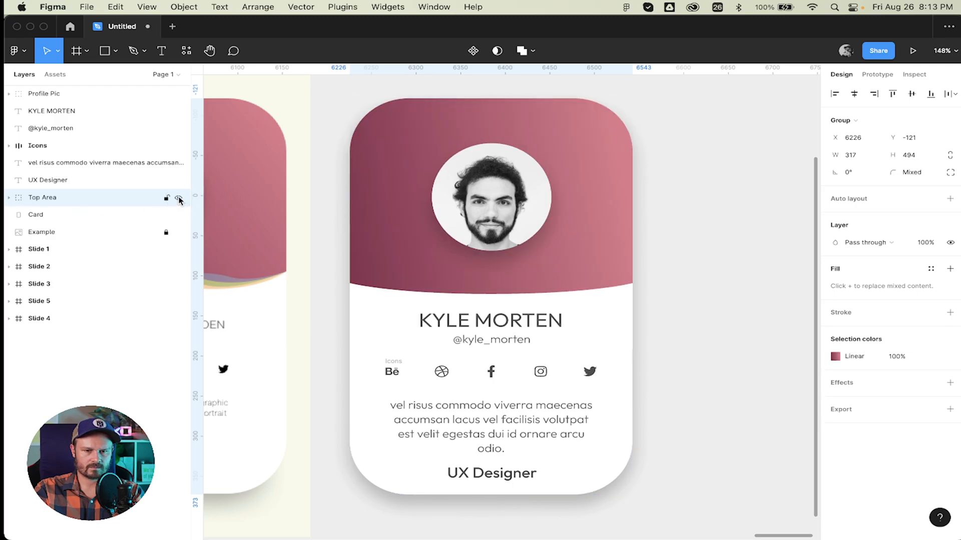
{"action": "double_click", "coordinate": [77, 198]}
{"action": "key", "text": "Right"}
{"action": "type", "text": "Gra"}
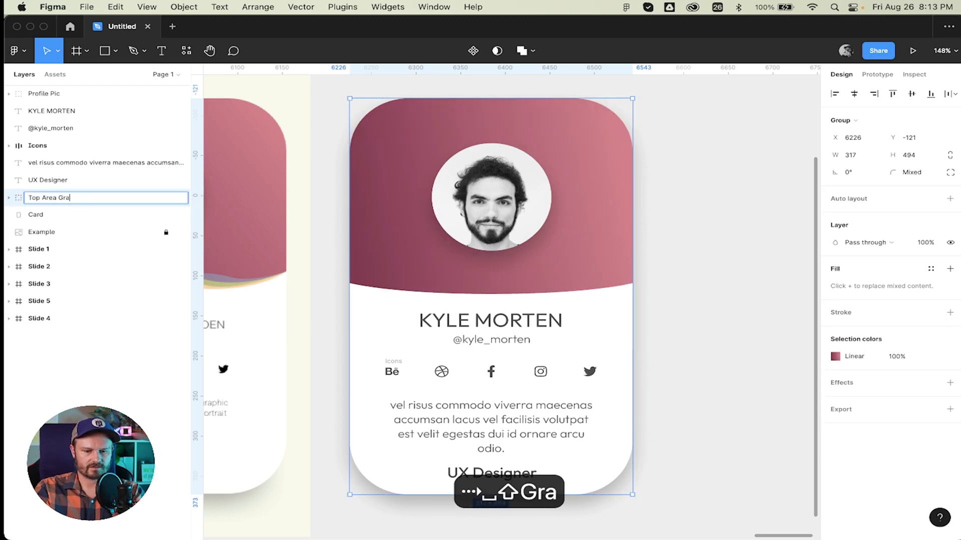
{"action": "type", "text": "dient"}
{"action": "key", "text": "Return"}
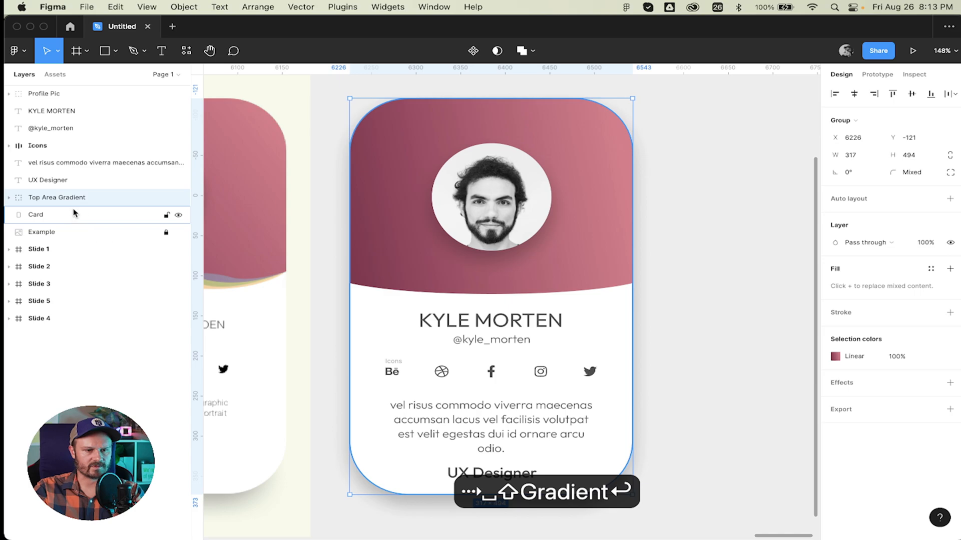
{"action": "left_click", "coordinate": [74, 213]}
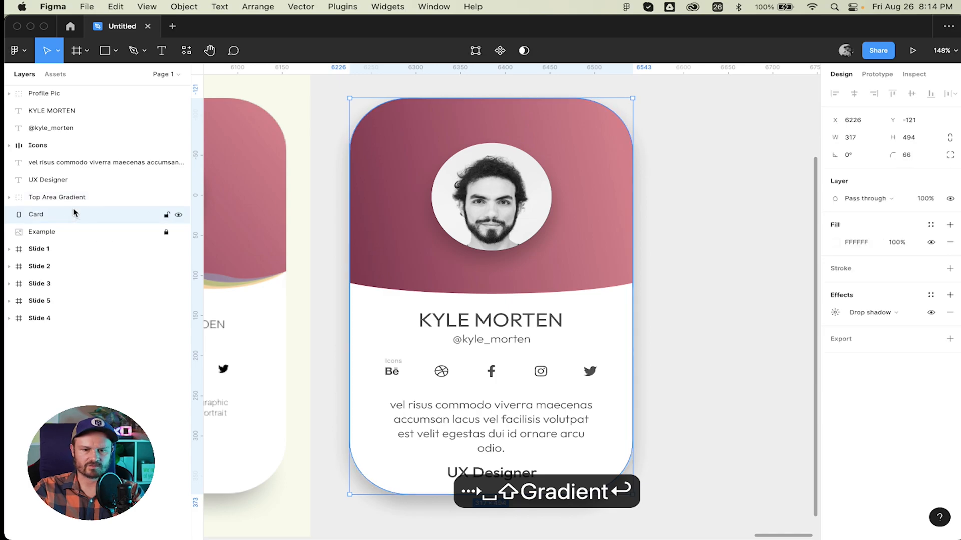
{"action": "left_click", "coordinate": [54, 96], "text": "shift"}
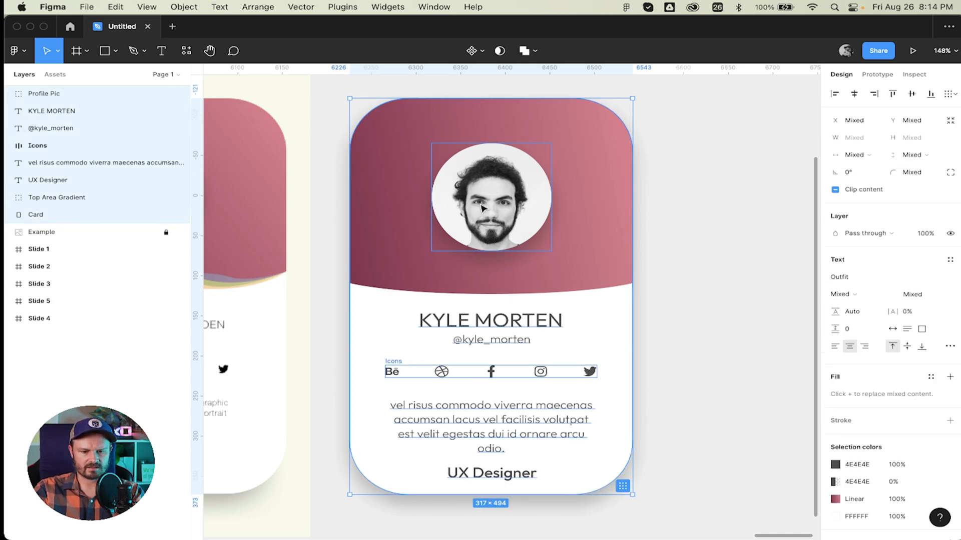
Wrap the selected card layers in a new frame, name it Profile Card, and select it.
{"action": "key", "text": "alt+super+g"}
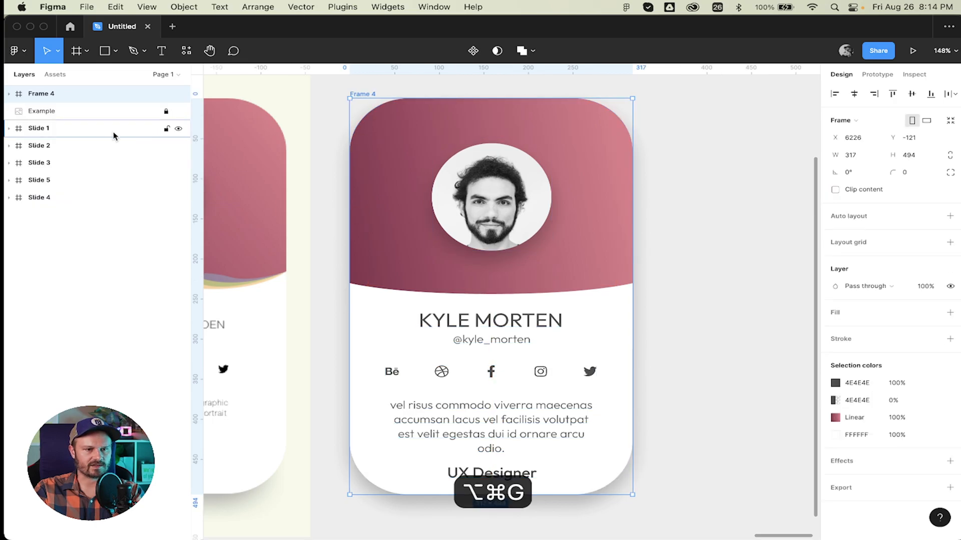
{"action": "double_click", "coordinate": [35, 93]}
{"action": "type", "text": "Pro"}
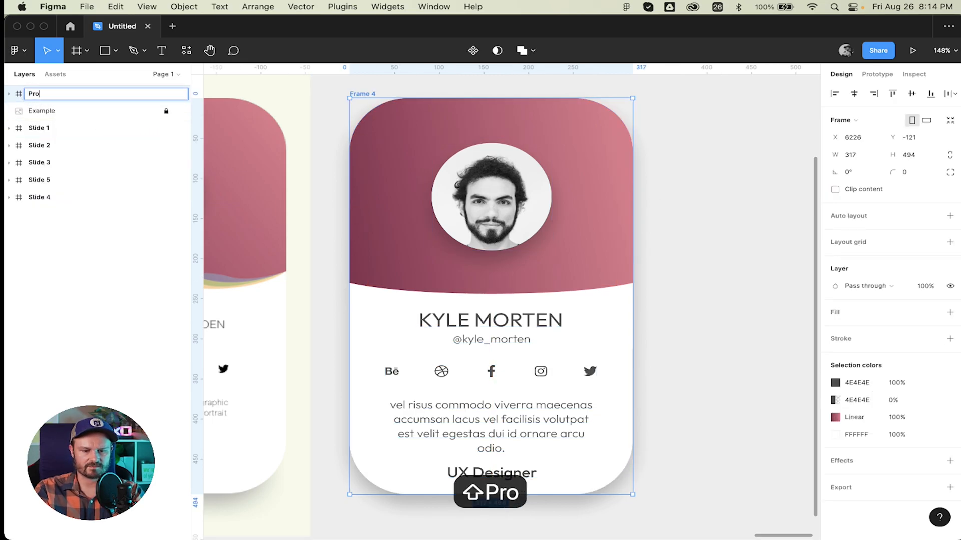
{"action": "type", "text": "file Card"}
{"action": "key", "text": "Return"}
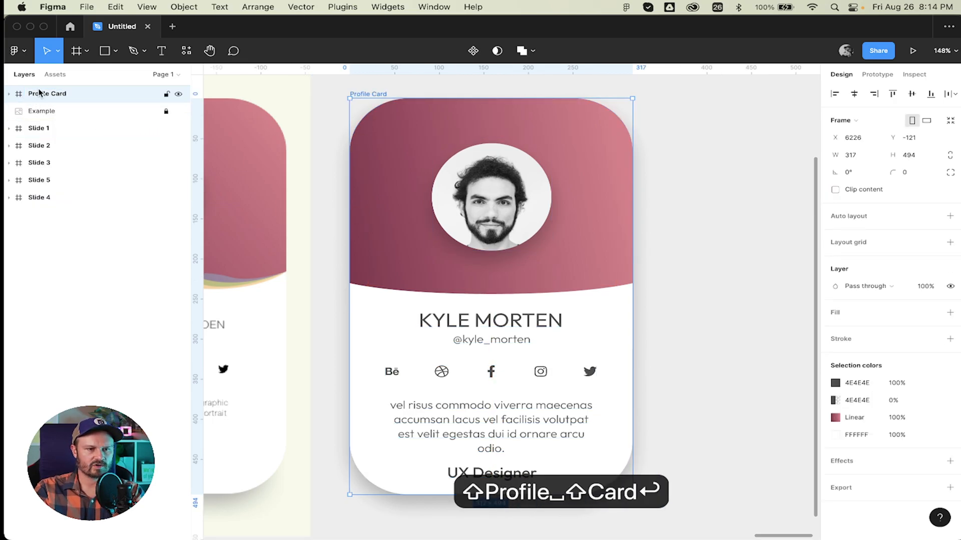
{"action": "left_click", "coordinate": [178, 94]}
{"action": "left_click", "coordinate": [179, 94]}
{"action": "left_click", "coordinate": [712, 169]}
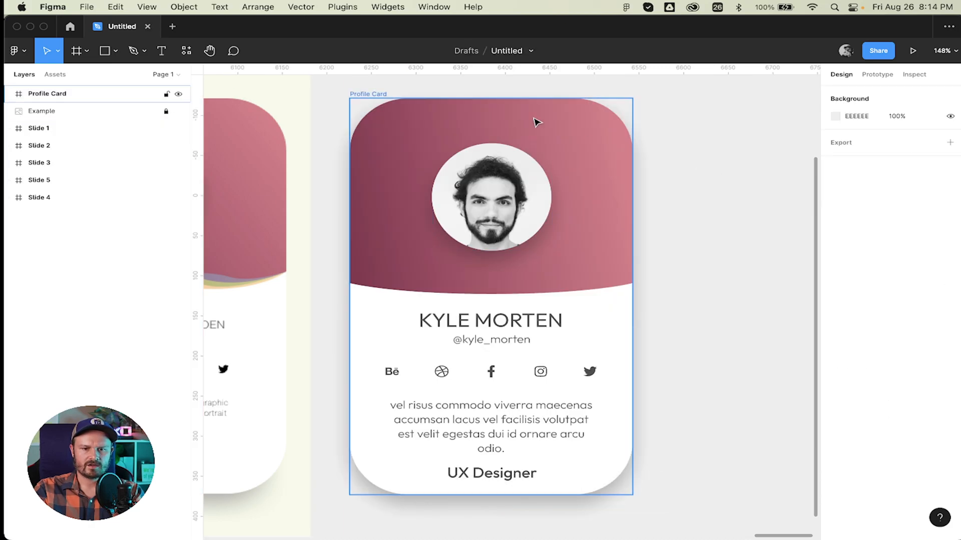
{"action": "left_click", "coordinate": [378, 96]}
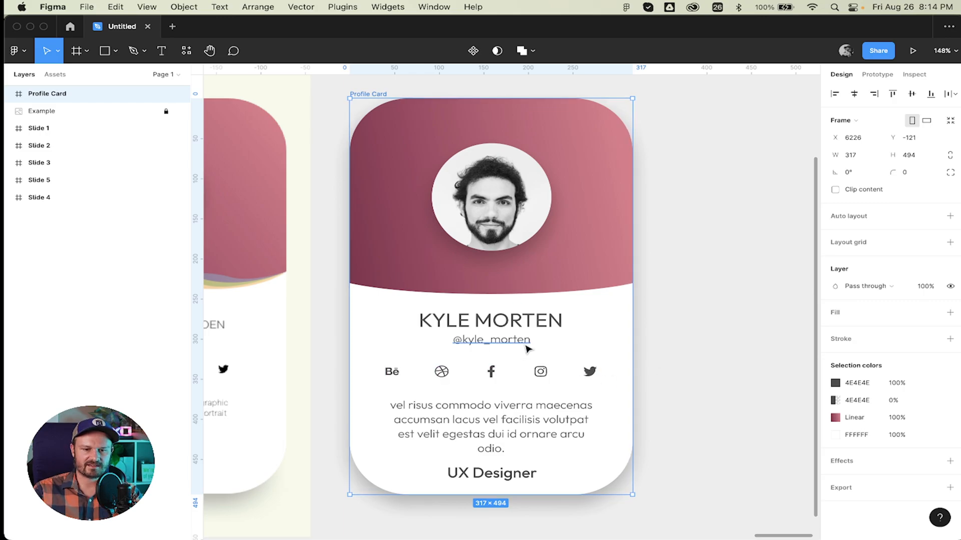
{"action": "left_click_drag", "start_coordinate": [522, 348], "coordinate": [522, 347]}
{"action": "left_click", "coordinate": [750, 292]}
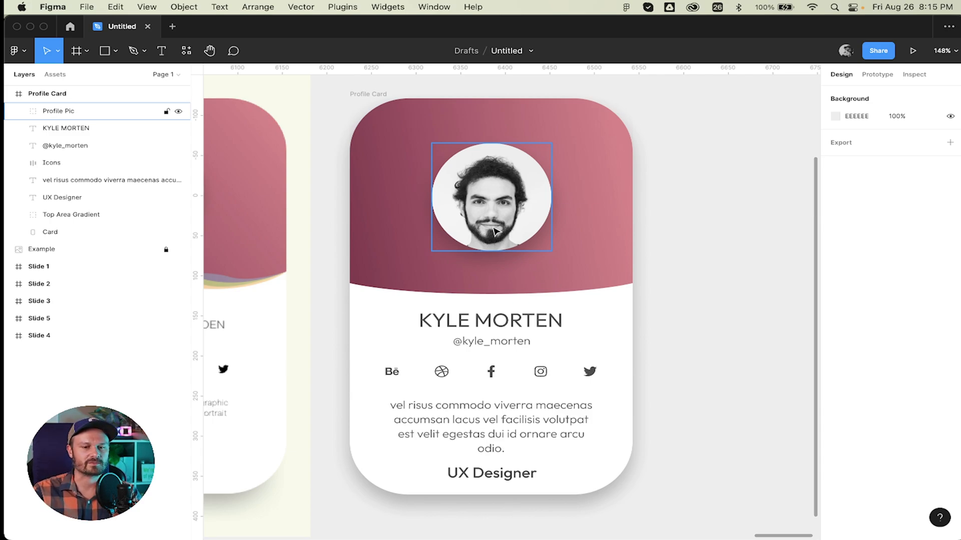
{"action": "left_click", "coordinate": [639, 238]}
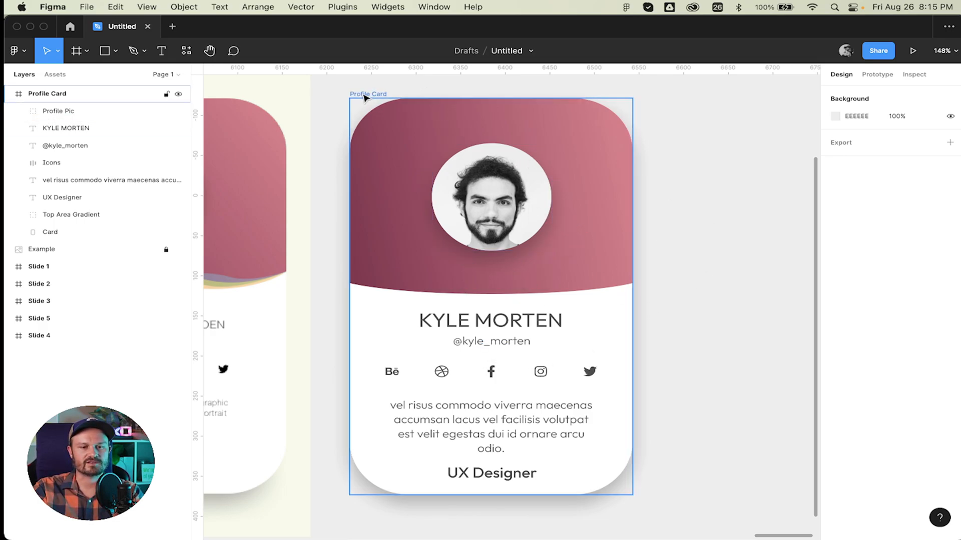
{"action": "left_click_drag", "start_coordinate": [364, 95], "coordinate": [583, 107], "text": "alt"}
{"action": "scroll", "coordinate": [598, 245], "scroll_direction": "right", "scroll_amount": 5}
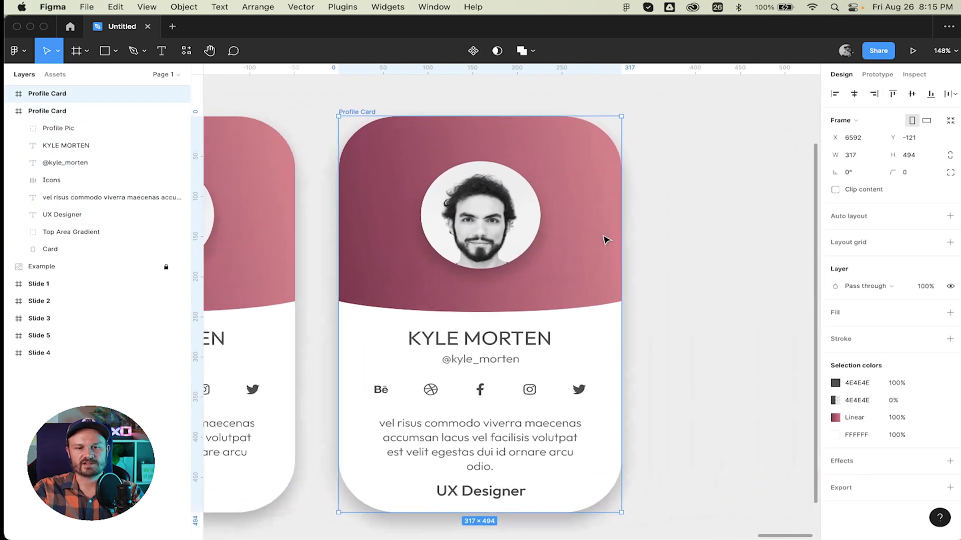
{"action": "left_click", "coordinate": [476, 213]}
{"action": "double_click", "coordinate": [477, 213]}
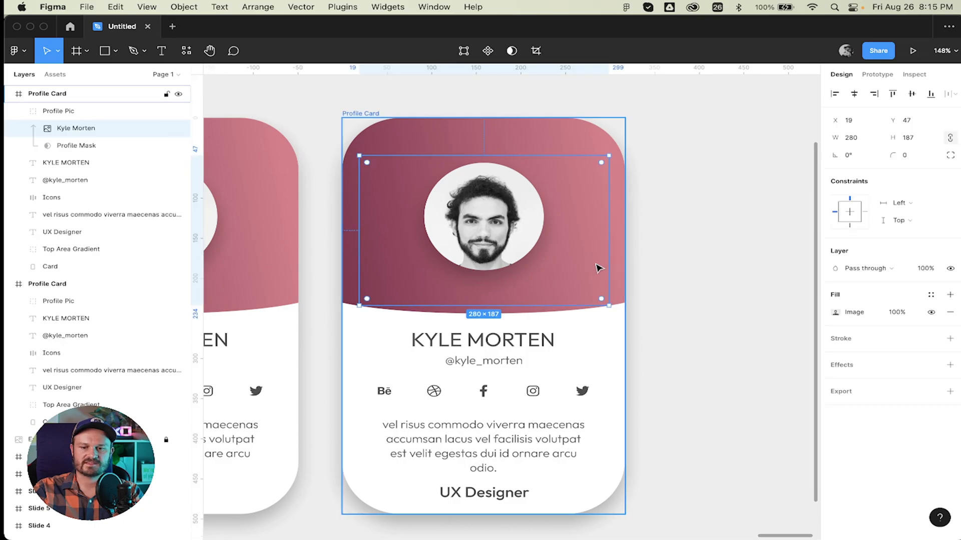
{"action": "left_click", "coordinate": [70, 111]}
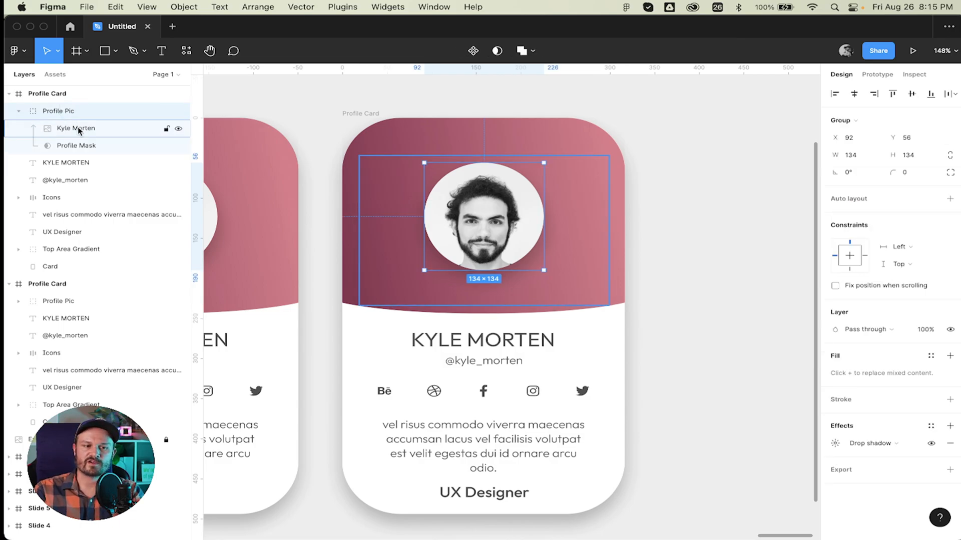
{"action": "left_click", "coordinate": [79, 130]}
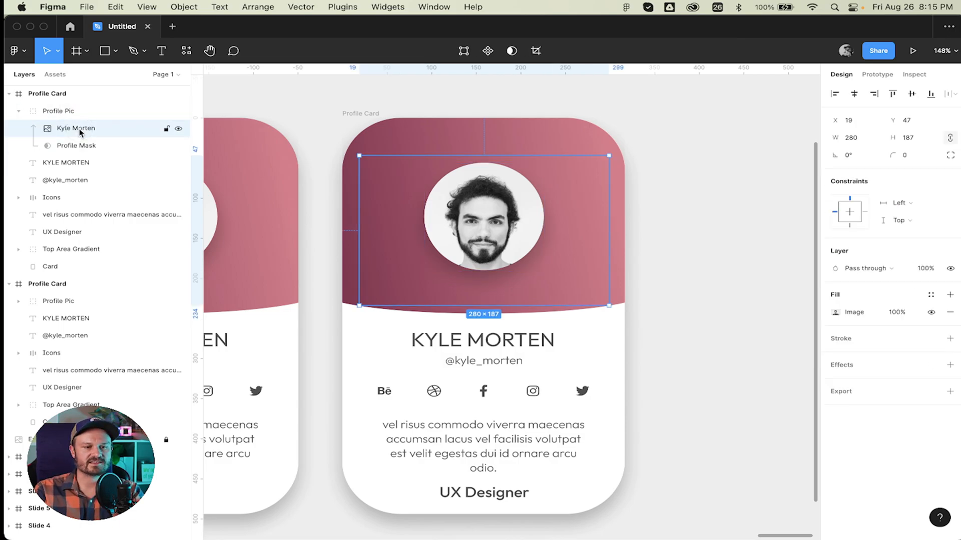
Browse for a replacement image in the photo's Image fill, then cancel and close the fill settings.
{"action": "left_click", "coordinate": [834, 312]}
{"action": "mouse_move", "coordinate": [744, 358]}
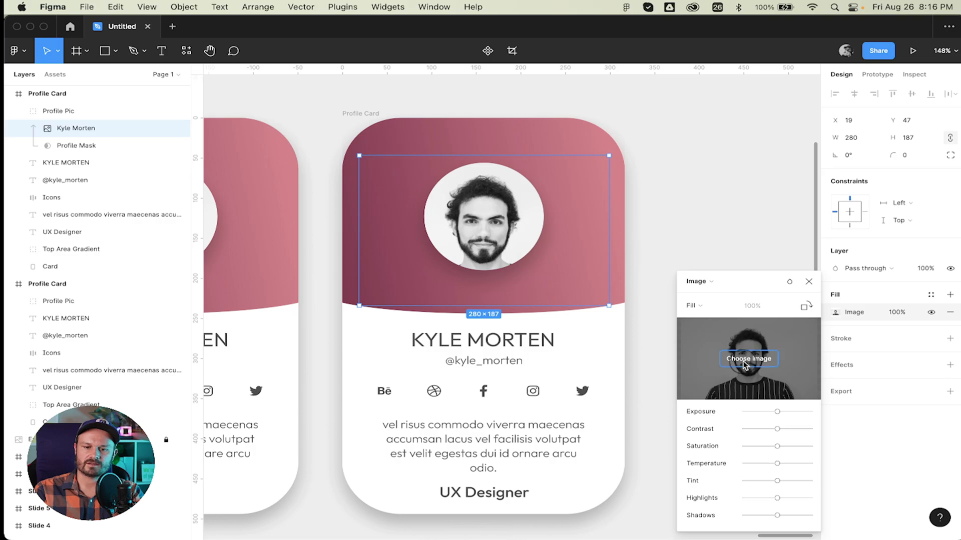
{"action": "left_click", "coordinate": [745, 359]}
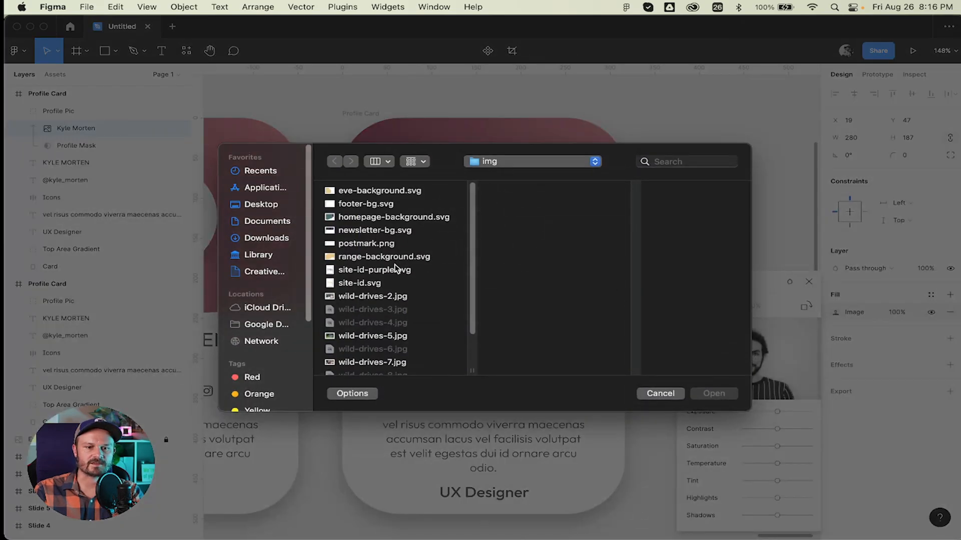
{"action": "left_click", "coordinate": [396, 269]}
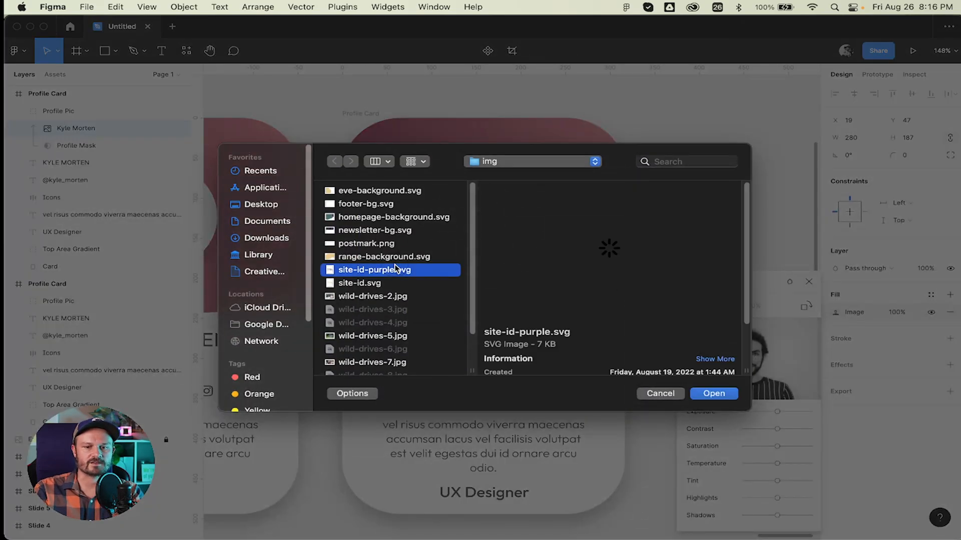
{"action": "key", "text": "Up"}
{"action": "key", "text": "Up"}
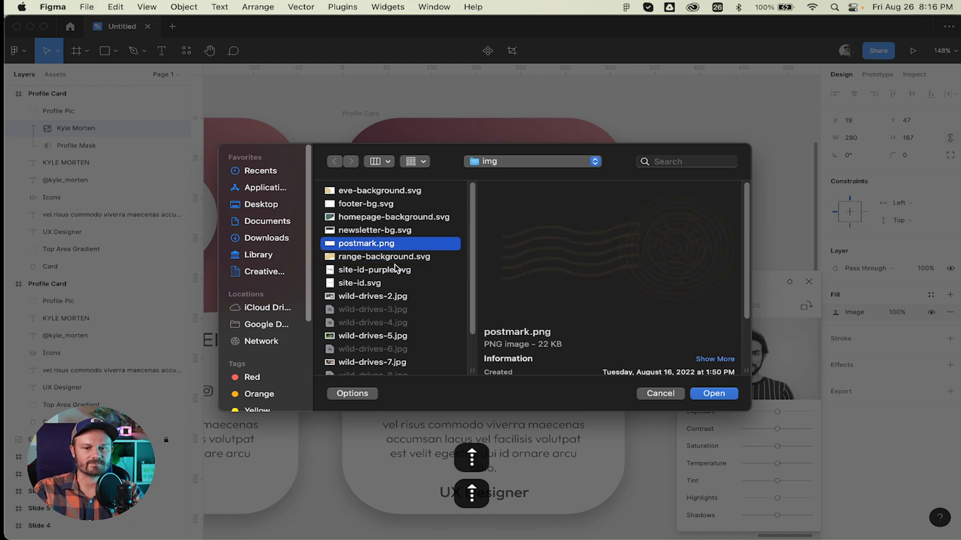
{"action": "key", "text": "Up"}
{"action": "key", "text": "Up"}
{"action": "key", "text": "Up"}
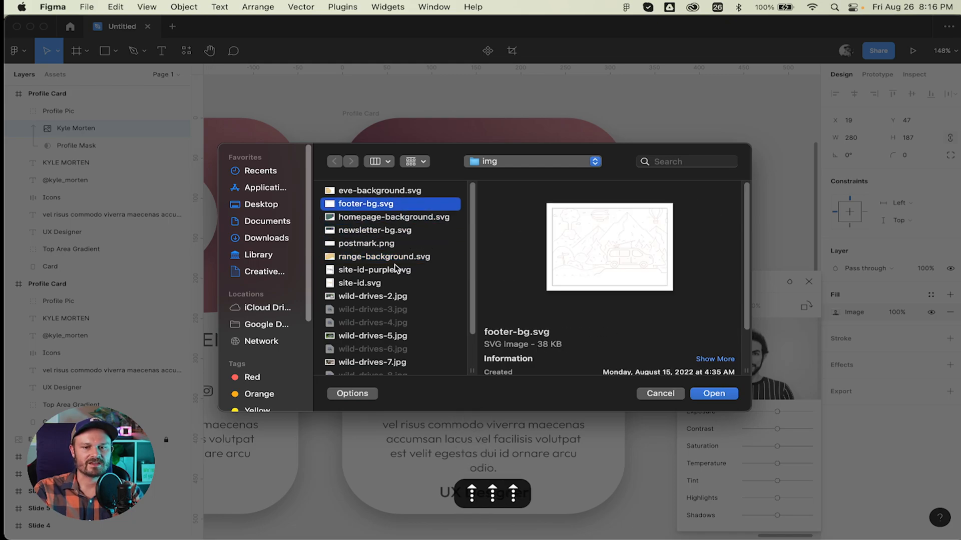
{"action": "key", "text": "Up"}
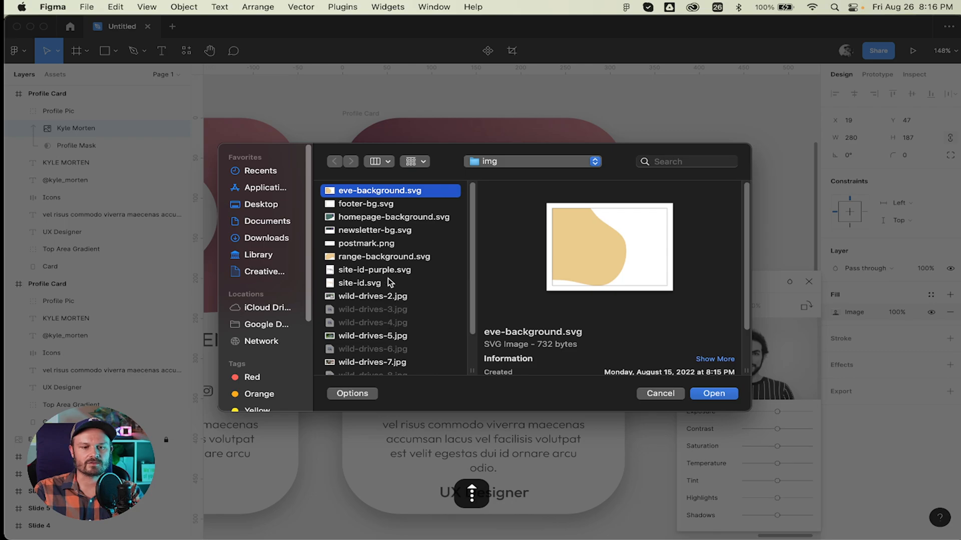
{"action": "scroll", "coordinate": [388, 278], "scroll_direction": "down", "scroll_amount": 2}
{"action": "key", "text": "Escape"}
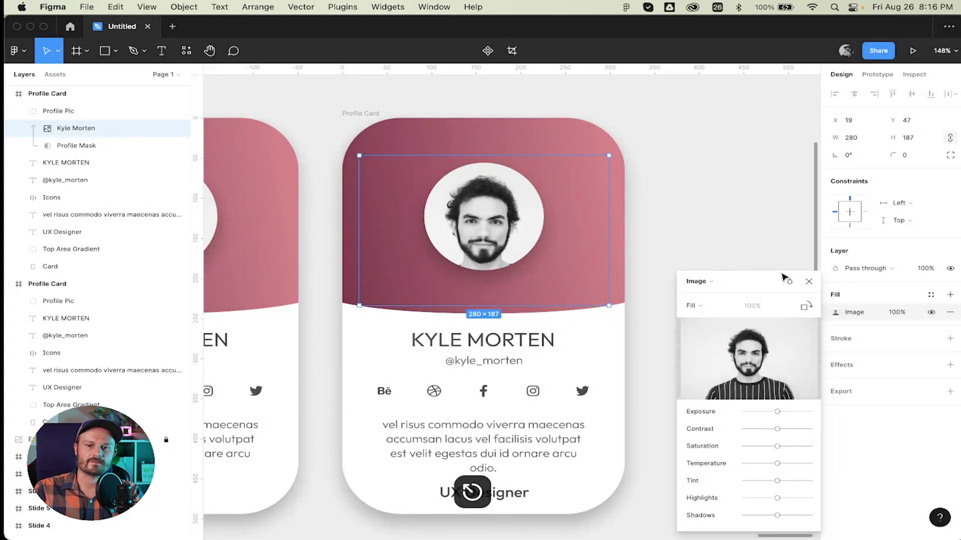
{"action": "left_click", "coordinate": [808, 281]}
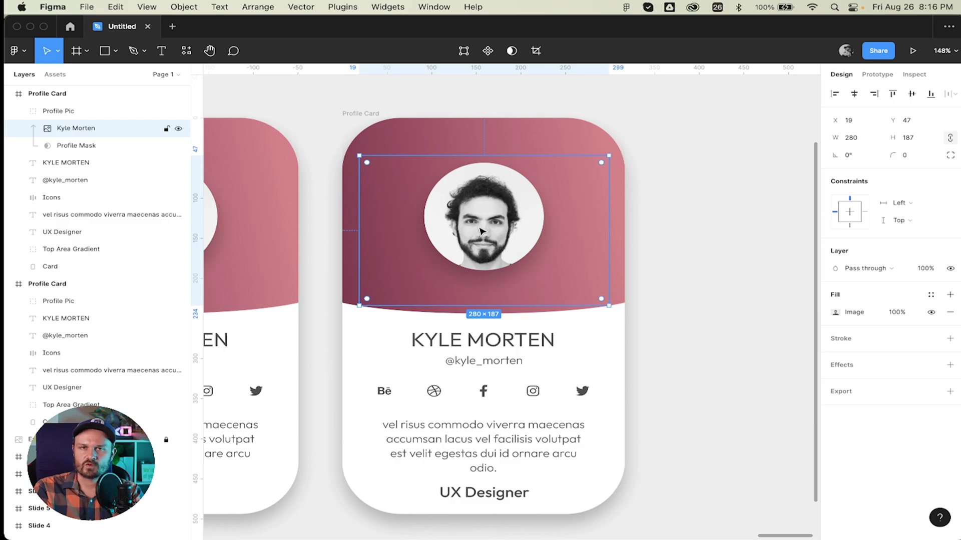
{"action": "key", "text": "t"}
{"action": "left_click", "coordinate": [478, 342]}
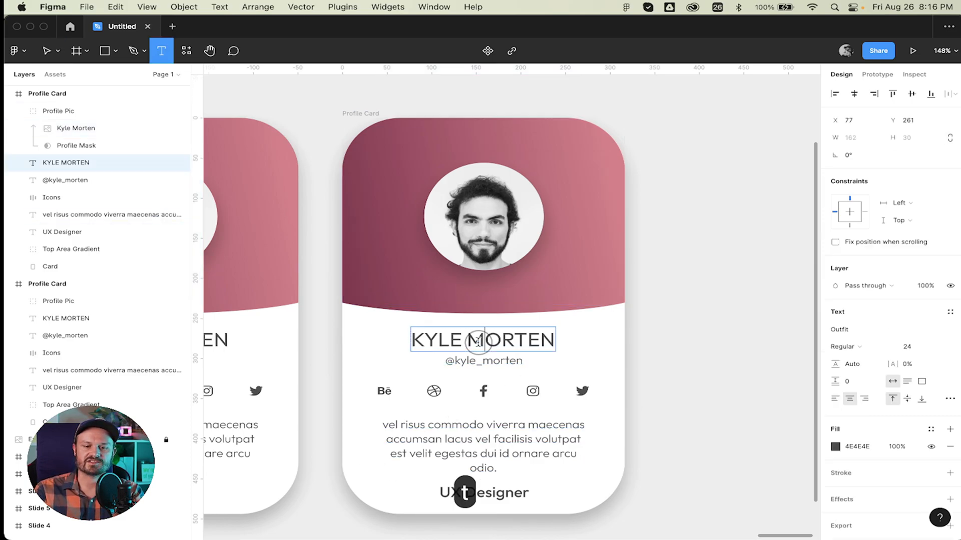
{"action": "key", "text": "Escape"}
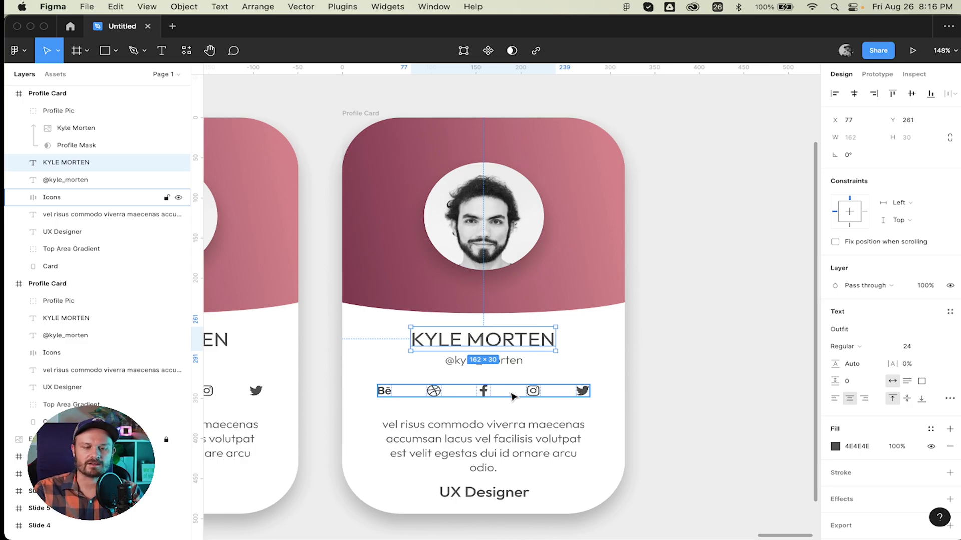
{"action": "scroll", "coordinate": [494, 440], "scroll_direction": "down", "scroll_amount": 1}
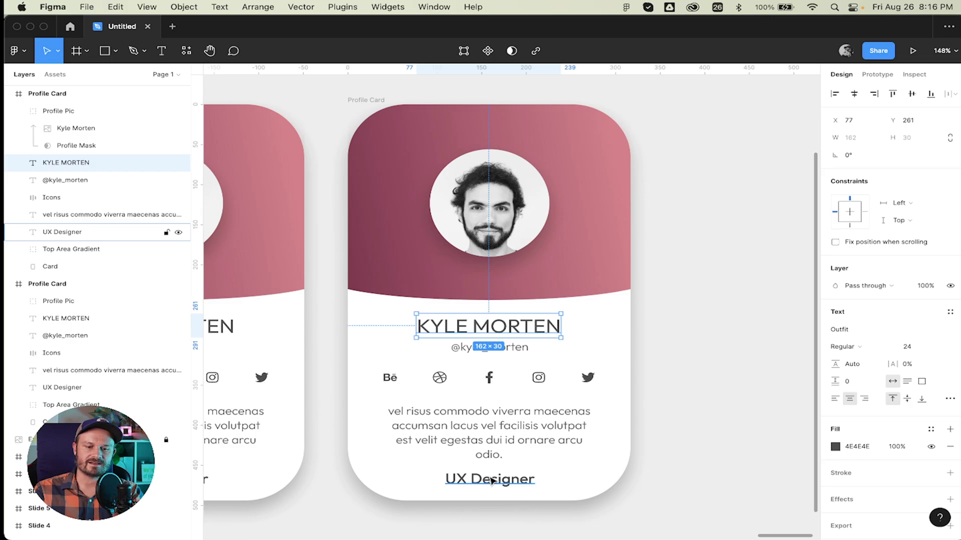
{"action": "left_click", "coordinate": [702, 367]}
{"action": "scroll", "coordinate": [703, 368], "scroll_direction": "left", "scroll_amount": 4}
{"action": "scroll", "coordinate": [705, 369], "scroll_direction": "down", "scroll_amount": 5}
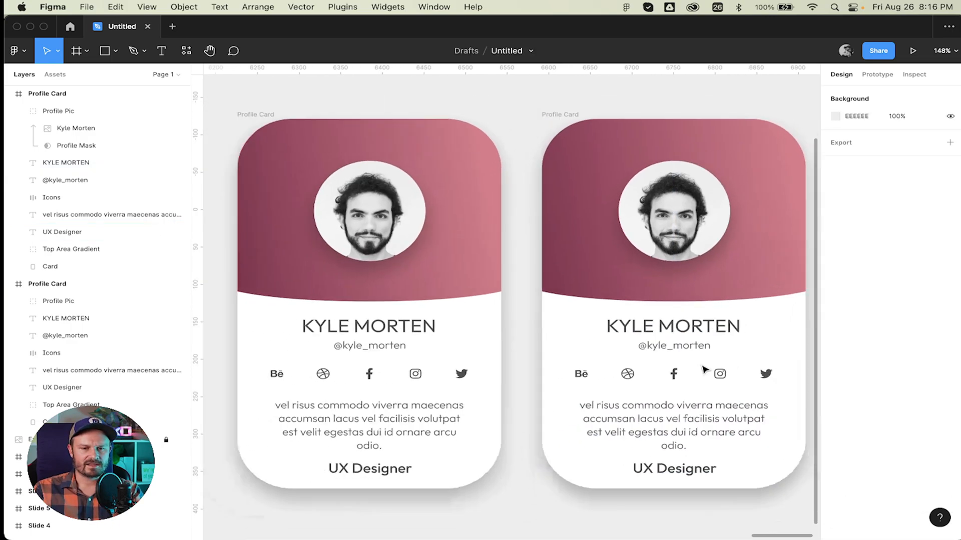
{"action": "scroll", "coordinate": [704, 369], "scroll_direction": "up", "scroll_amount": 2}
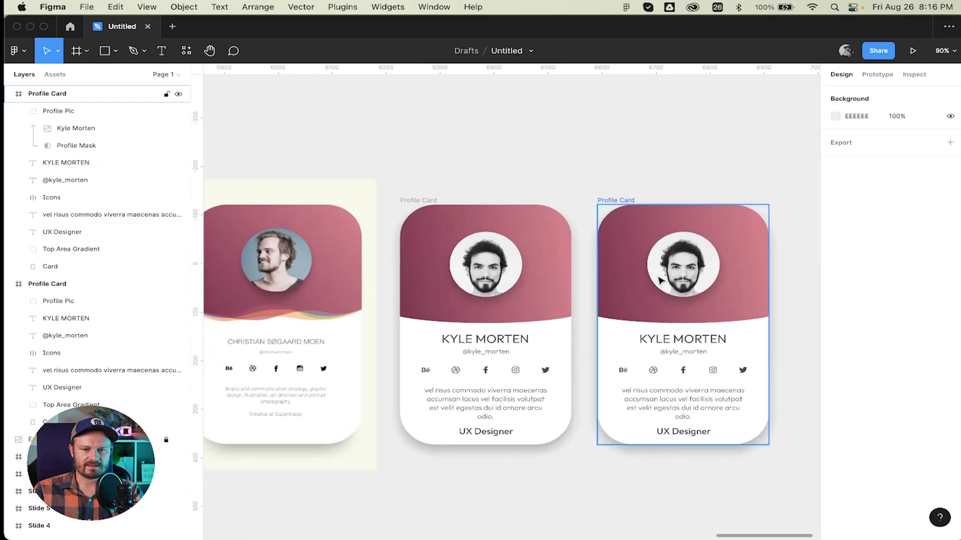
{"action": "left_click", "coordinate": [620, 201]}
{"action": "key", "text": "BackSpace"}
{"action": "scroll", "coordinate": [595, 202], "scroll_direction": "left", "scroll_amount": 3}
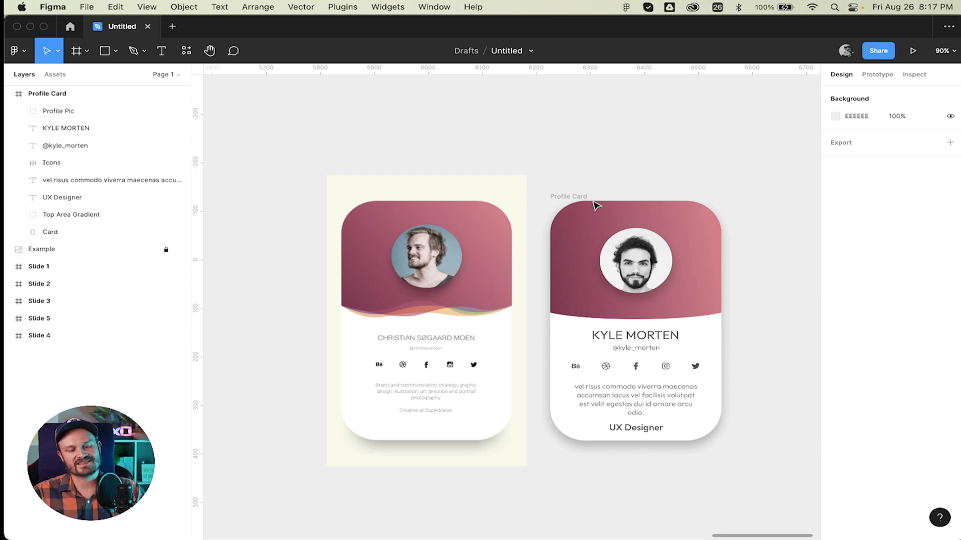
Add a 'billrix.design' text label above the two cards and zoom in on it.
{"action": "key", "text": "t"}
{"action": "left_click", "coordinate": [383, 120]}
{"action": "type", "text": "bi"}
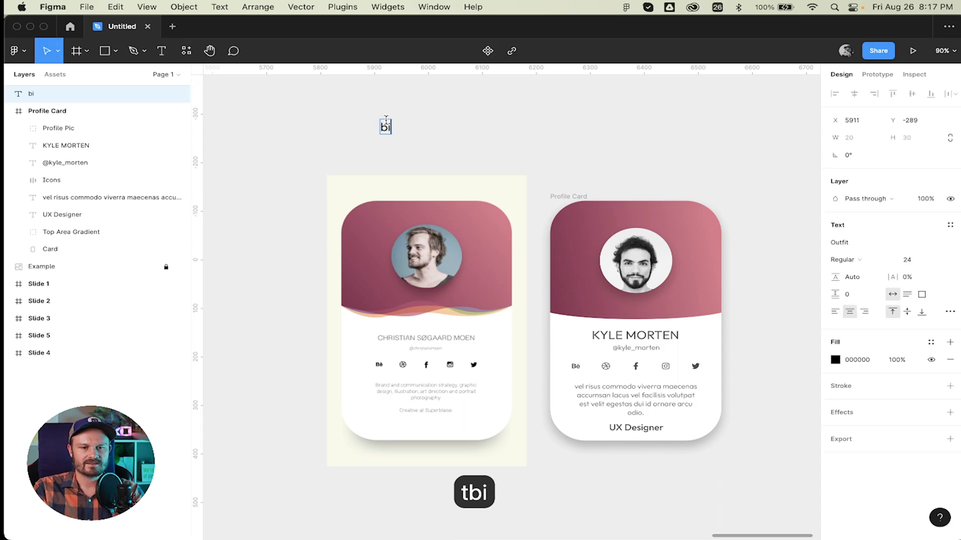
{"action": "type", "text": "llrix.de"}
{"action": "key", "text": "BackSpace"}
{"action": "type", "text": "design"}
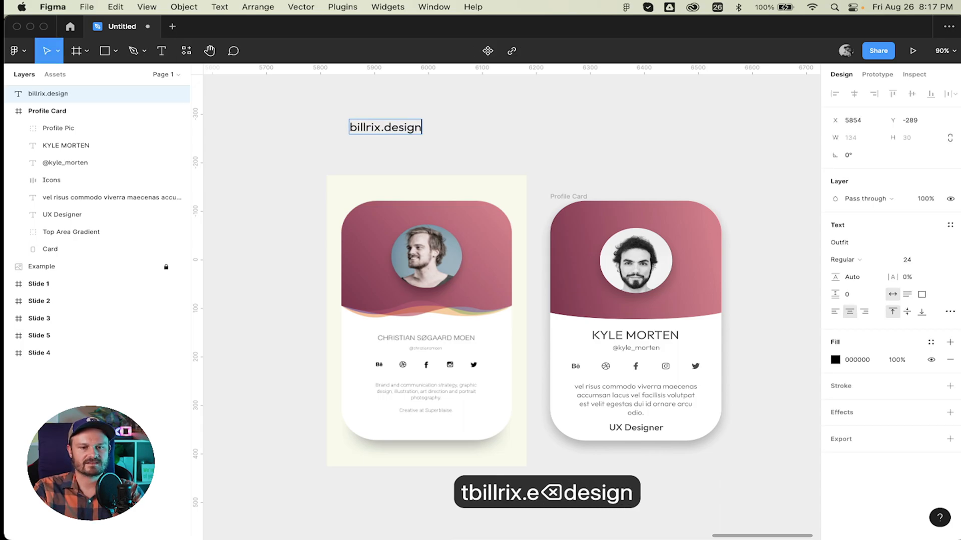
{"action": "key", "text": "BackSpace"}
{"action": "key", "text": "Escape"}
{"action": "left_click", "coordinate": [506, 145]}
{"action": "scroll", "coordinate": [403, 131], "scroll_direction": "up", "scroll_amount": 5}
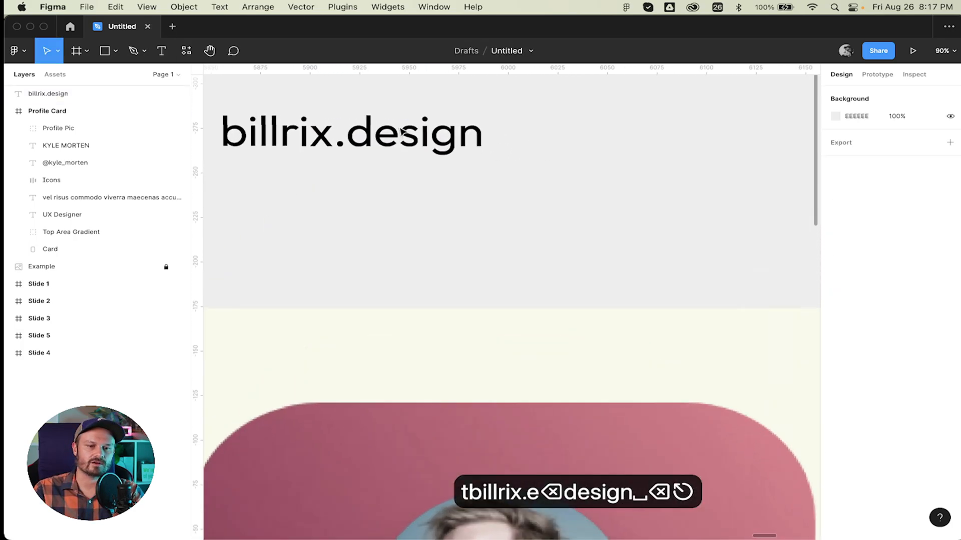
{"action": "scroll", "coordinate": [403, 131], "scroll_direction": "up", "scroll_amount": 5}
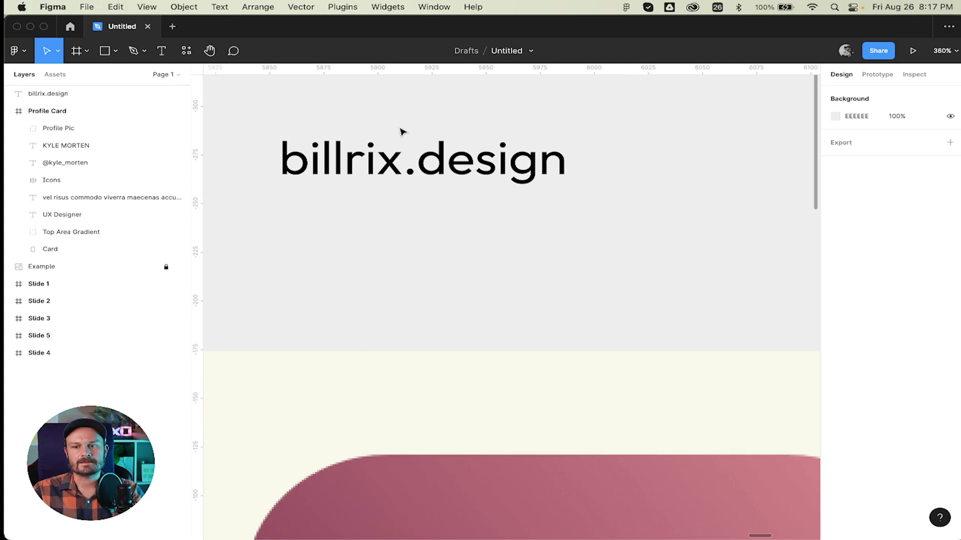